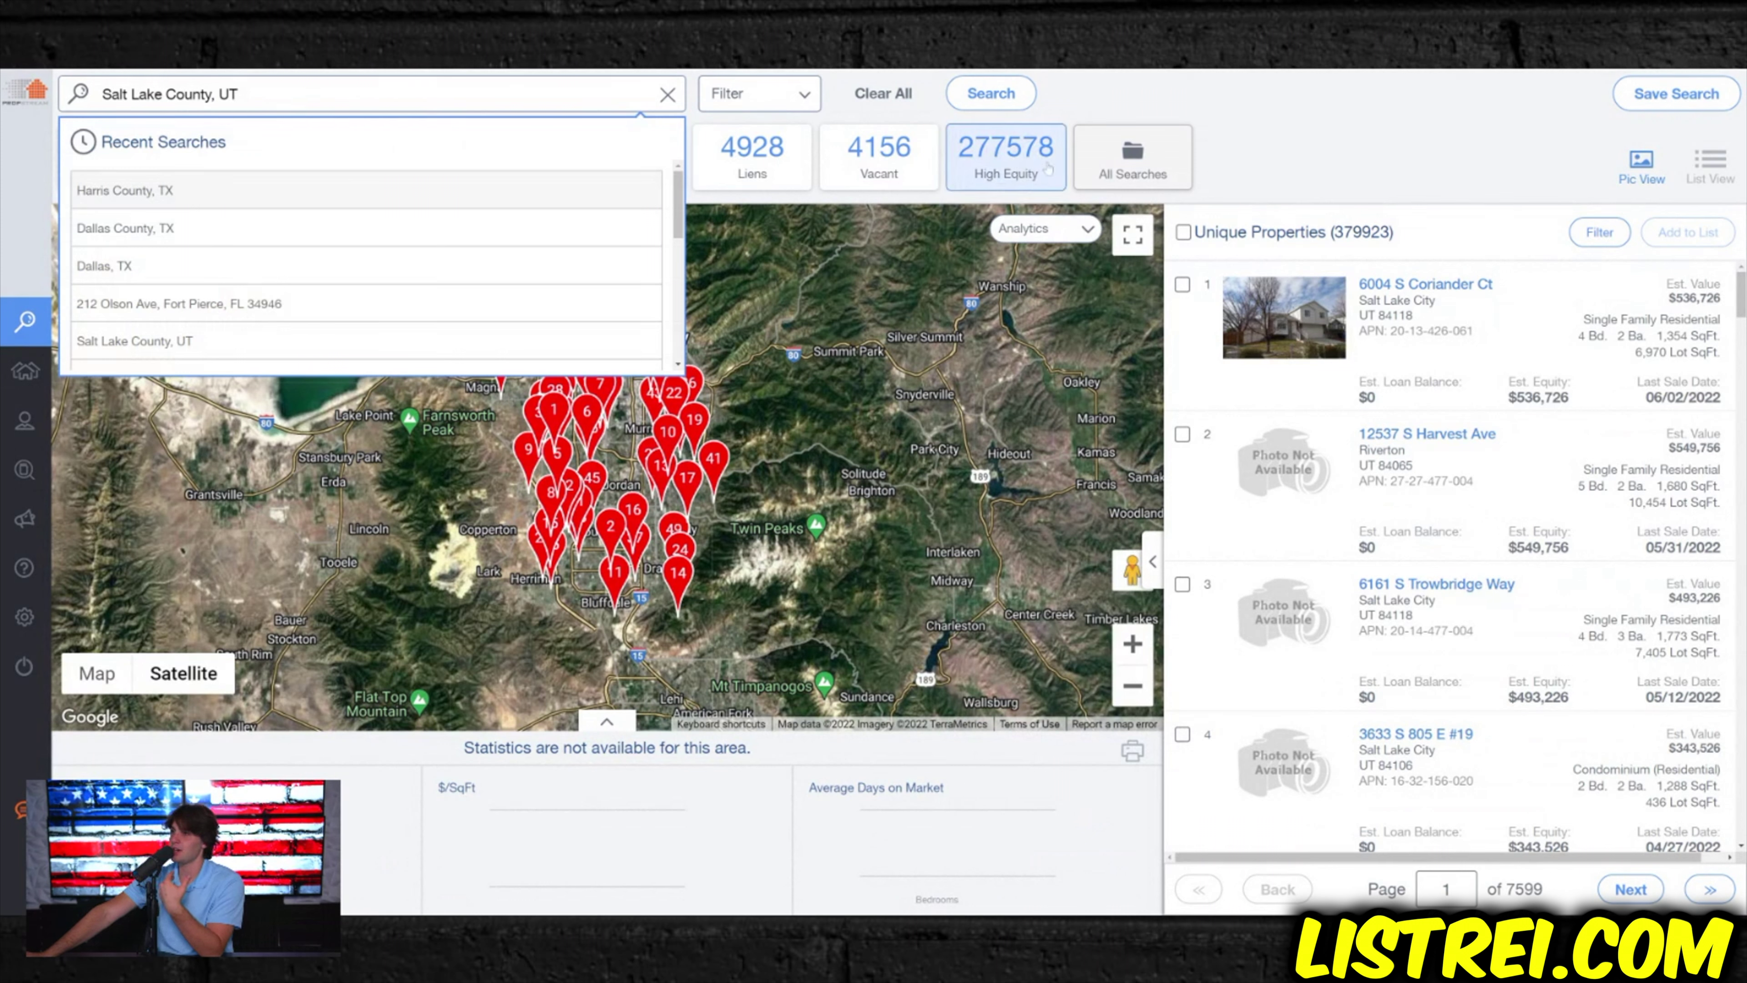
left_click(1279, 156)
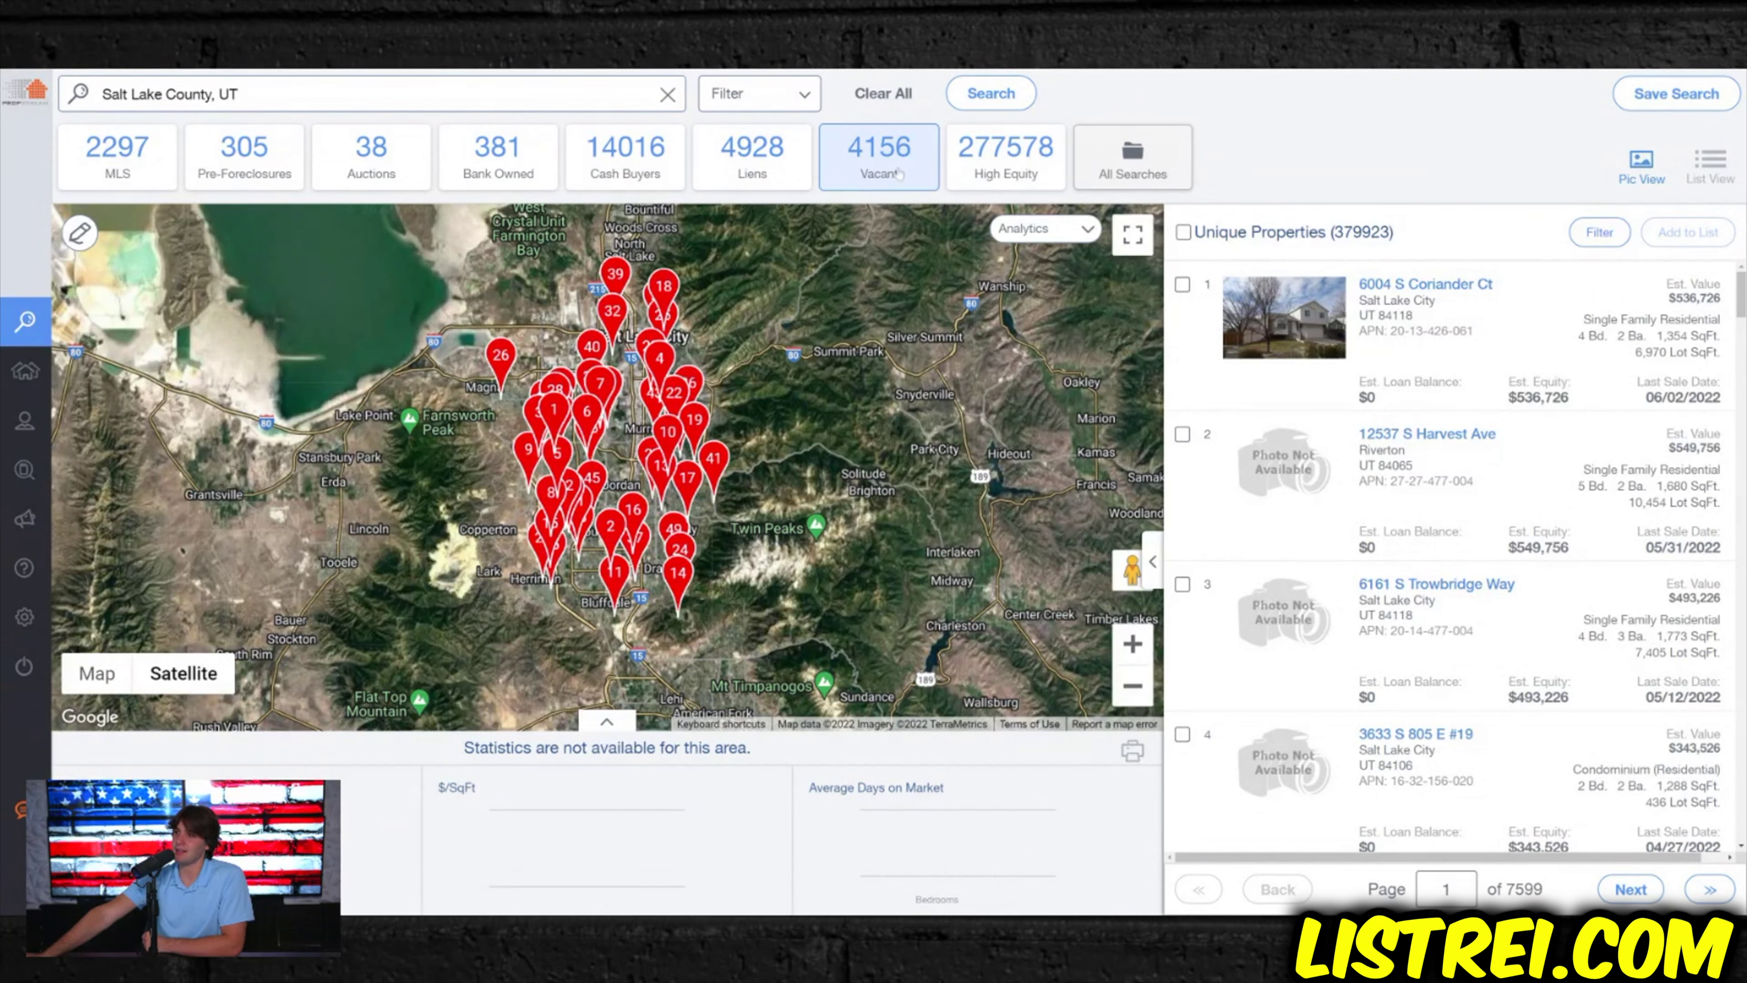
left_click(873, 167)
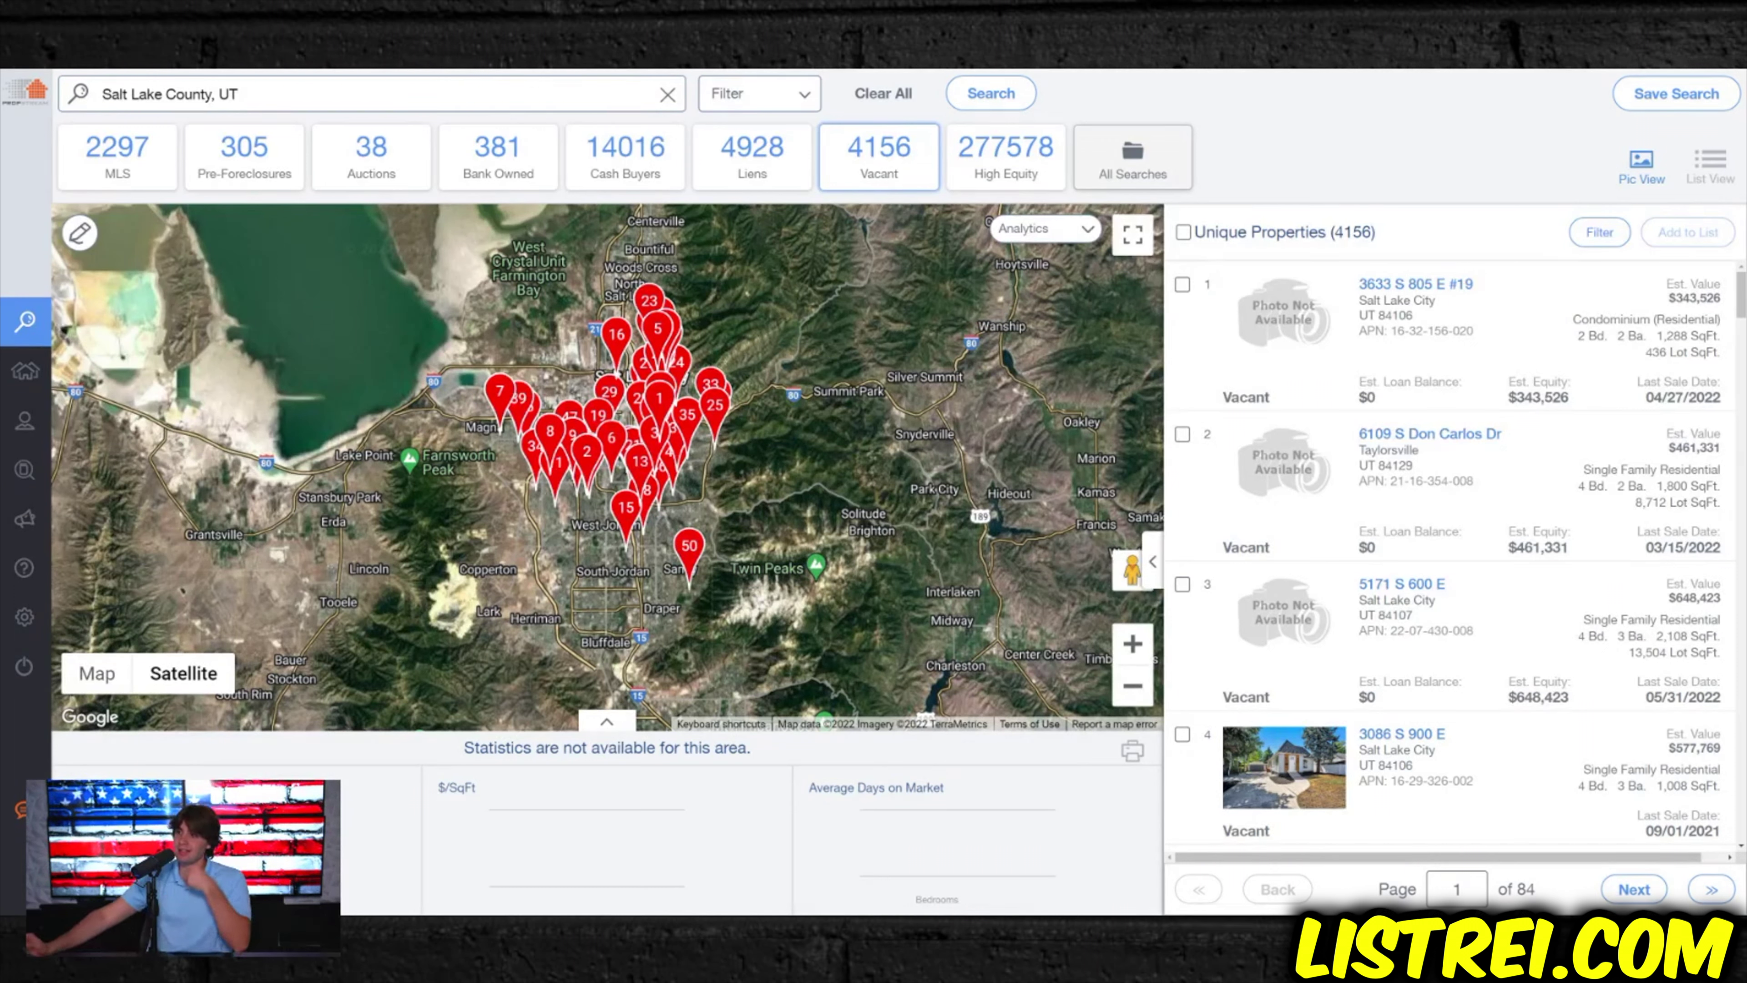
left_click(879, 157)
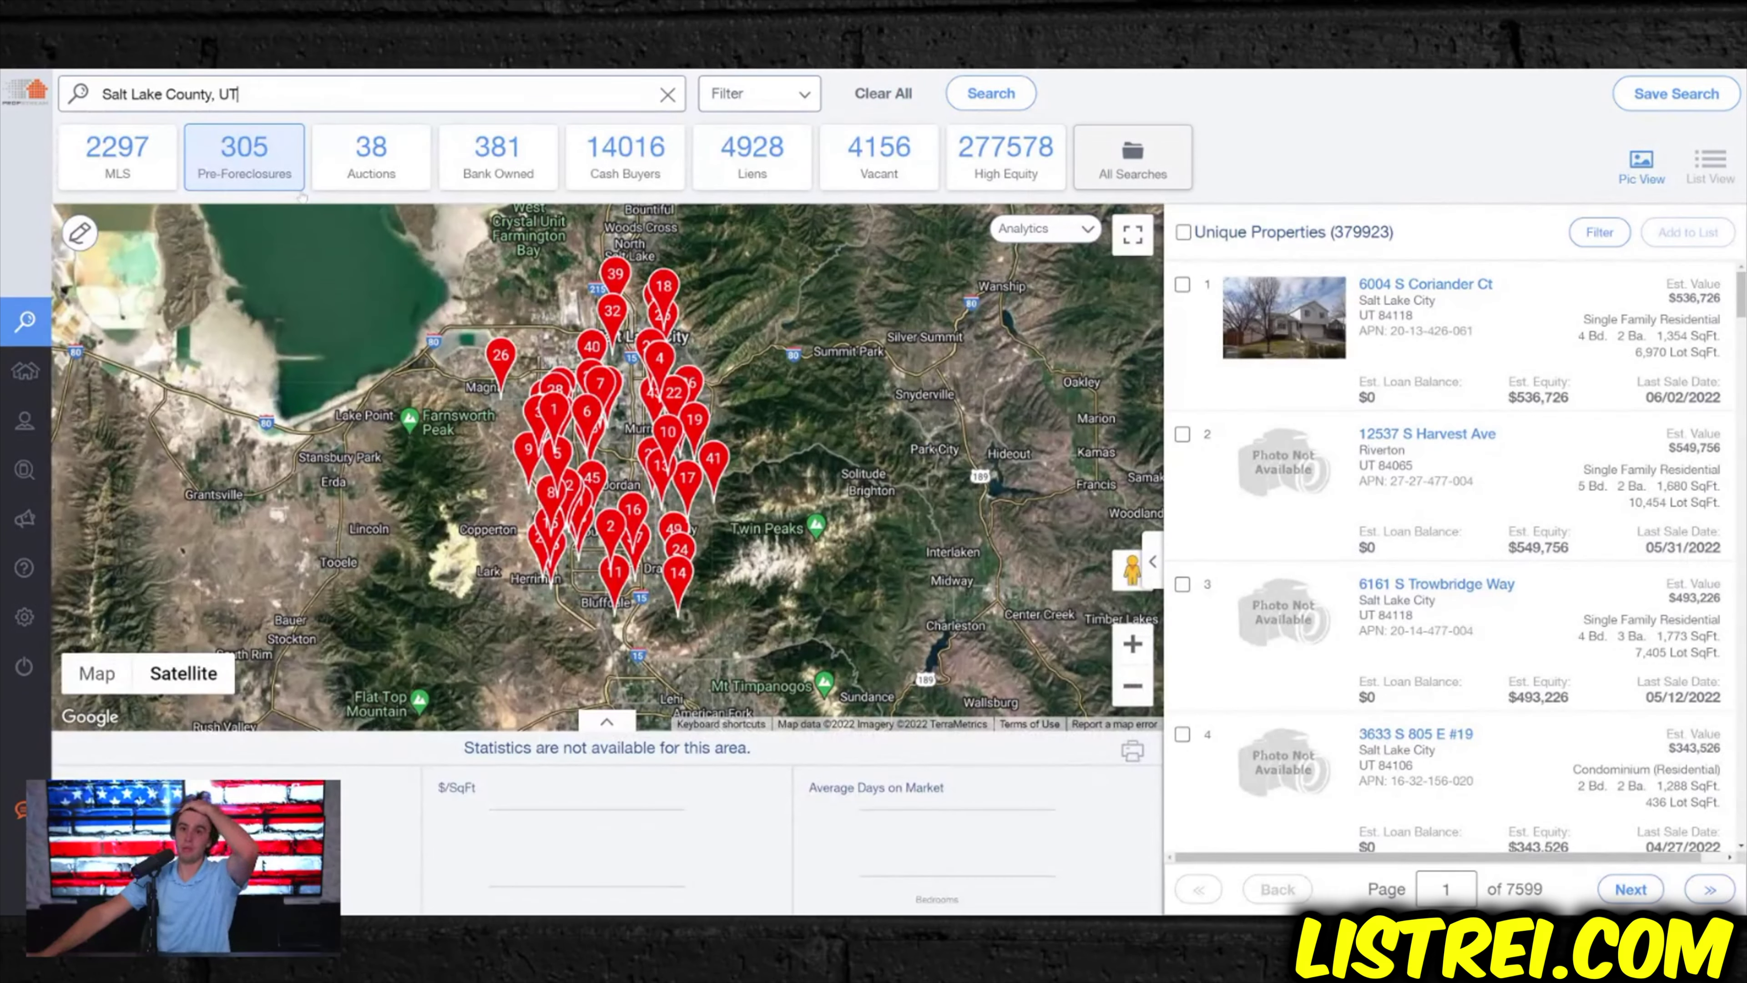
- Filter the Salt Lake County search to properties with Vacant occupancy status and Residential property classification
left_click(740, 86)
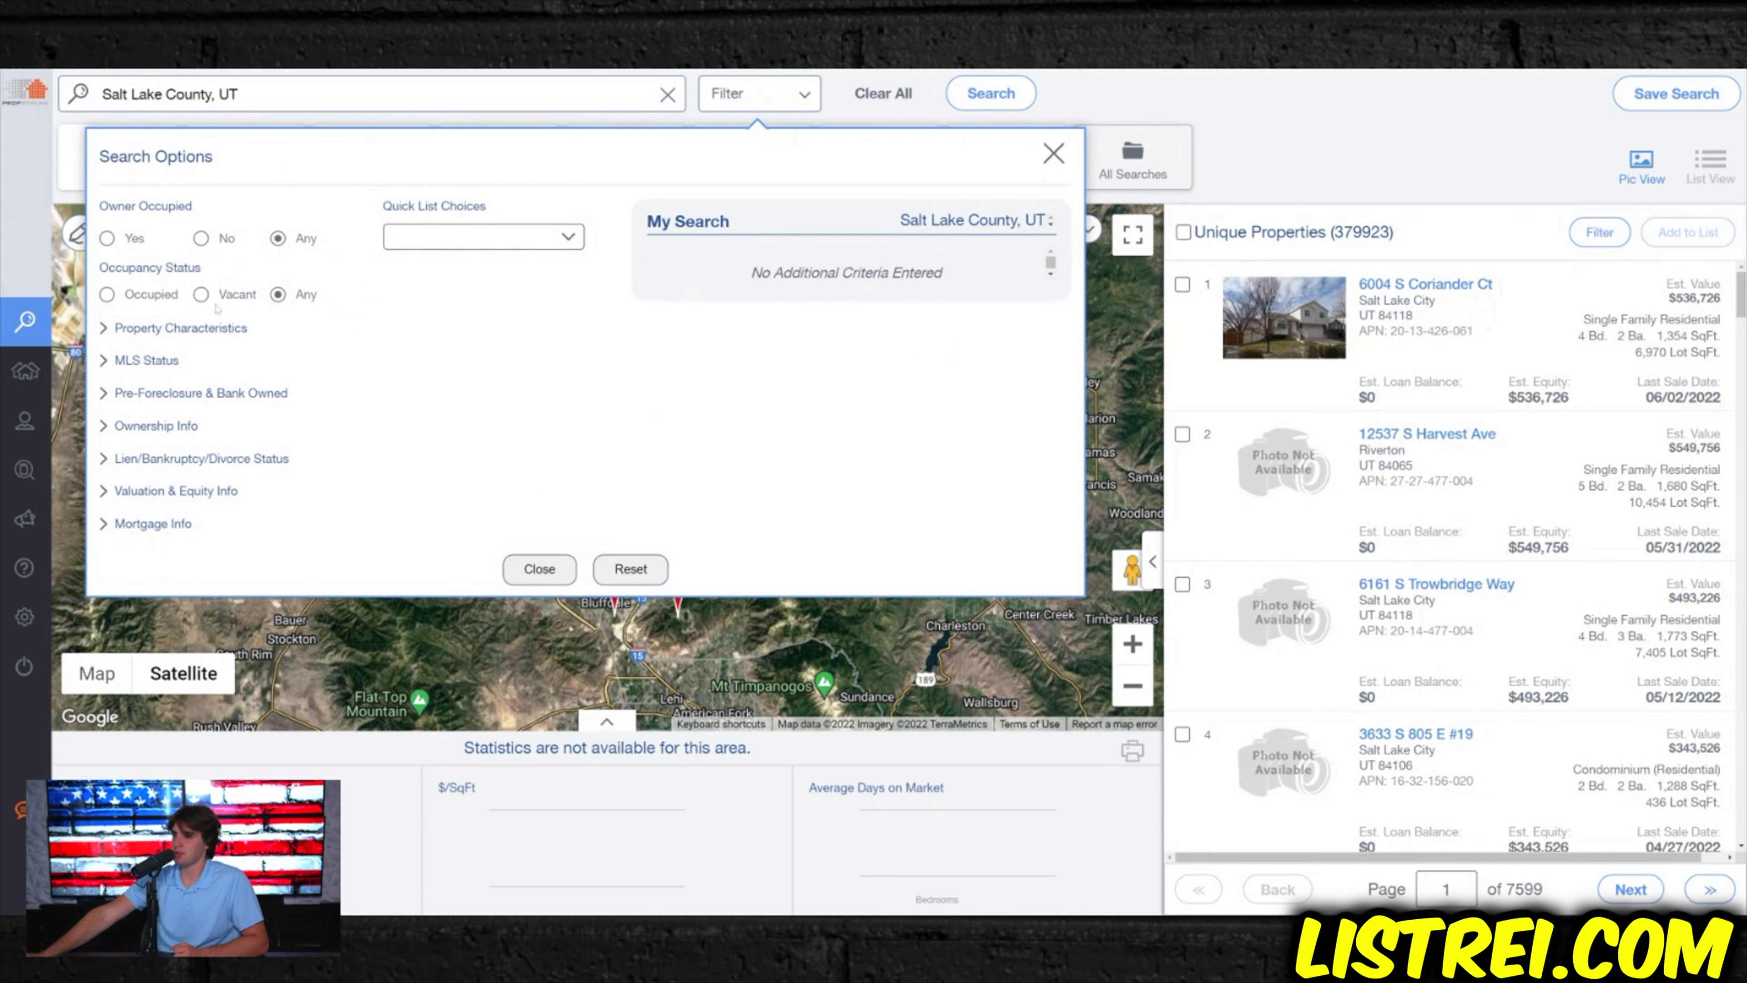
left_click(201, 295)
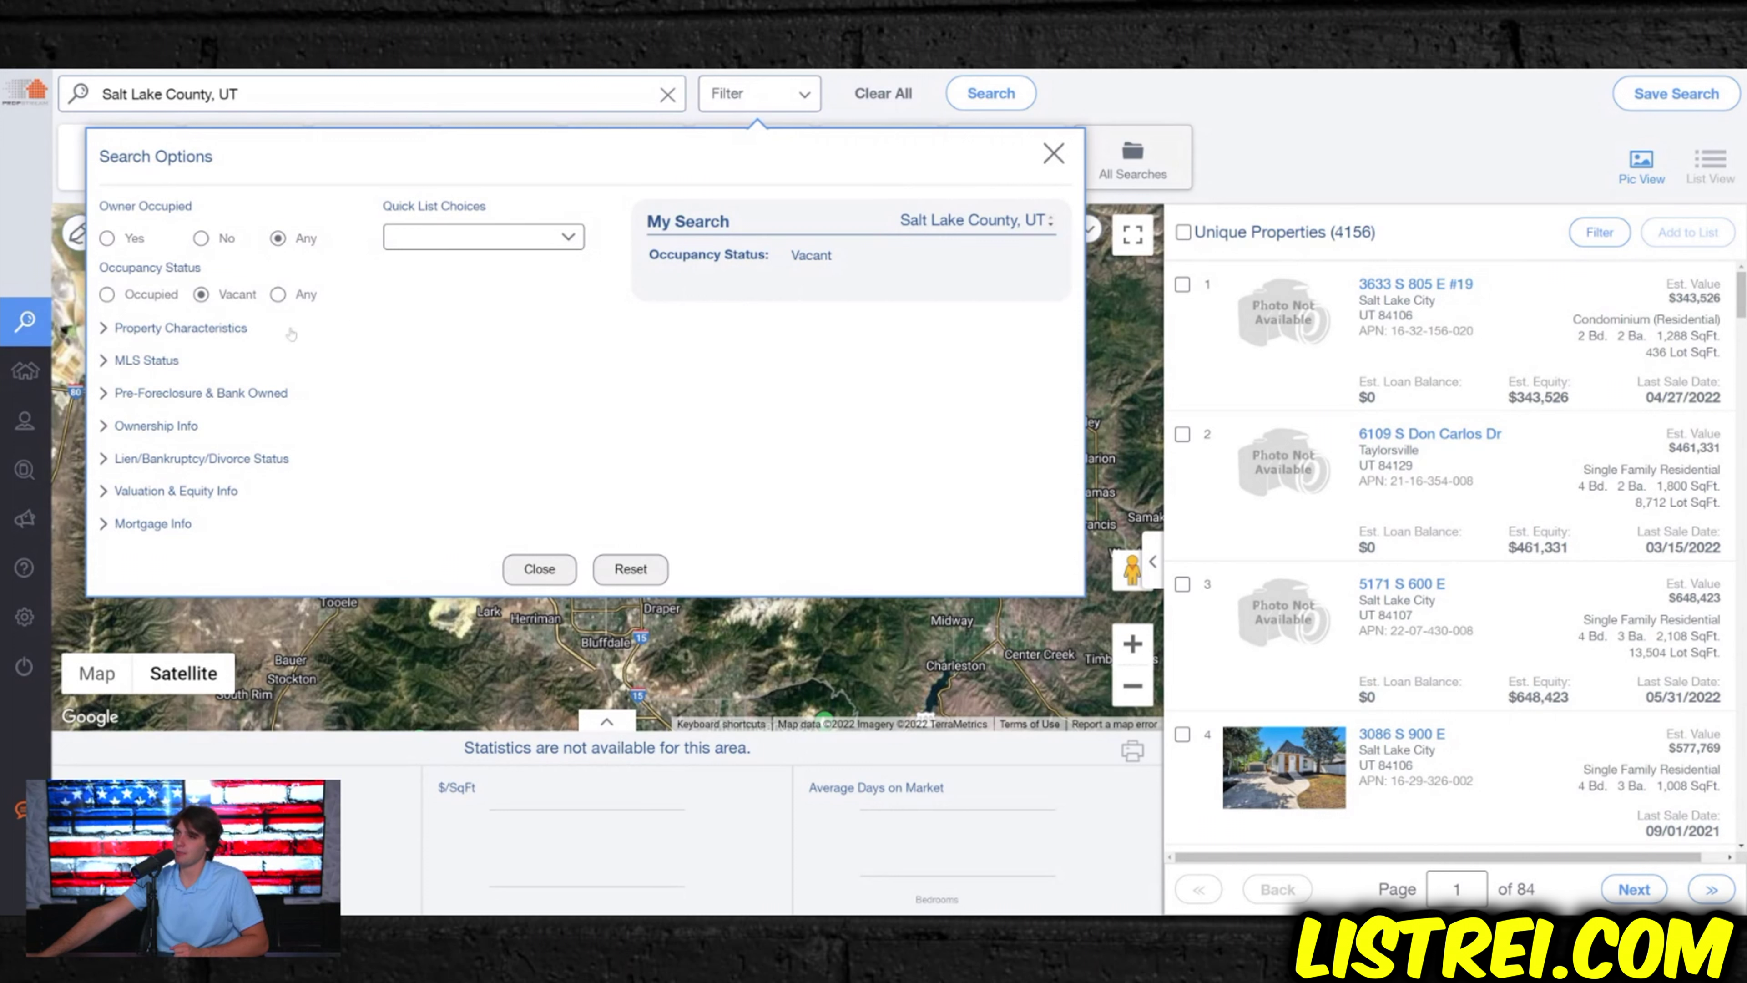
left_click(212, 330)
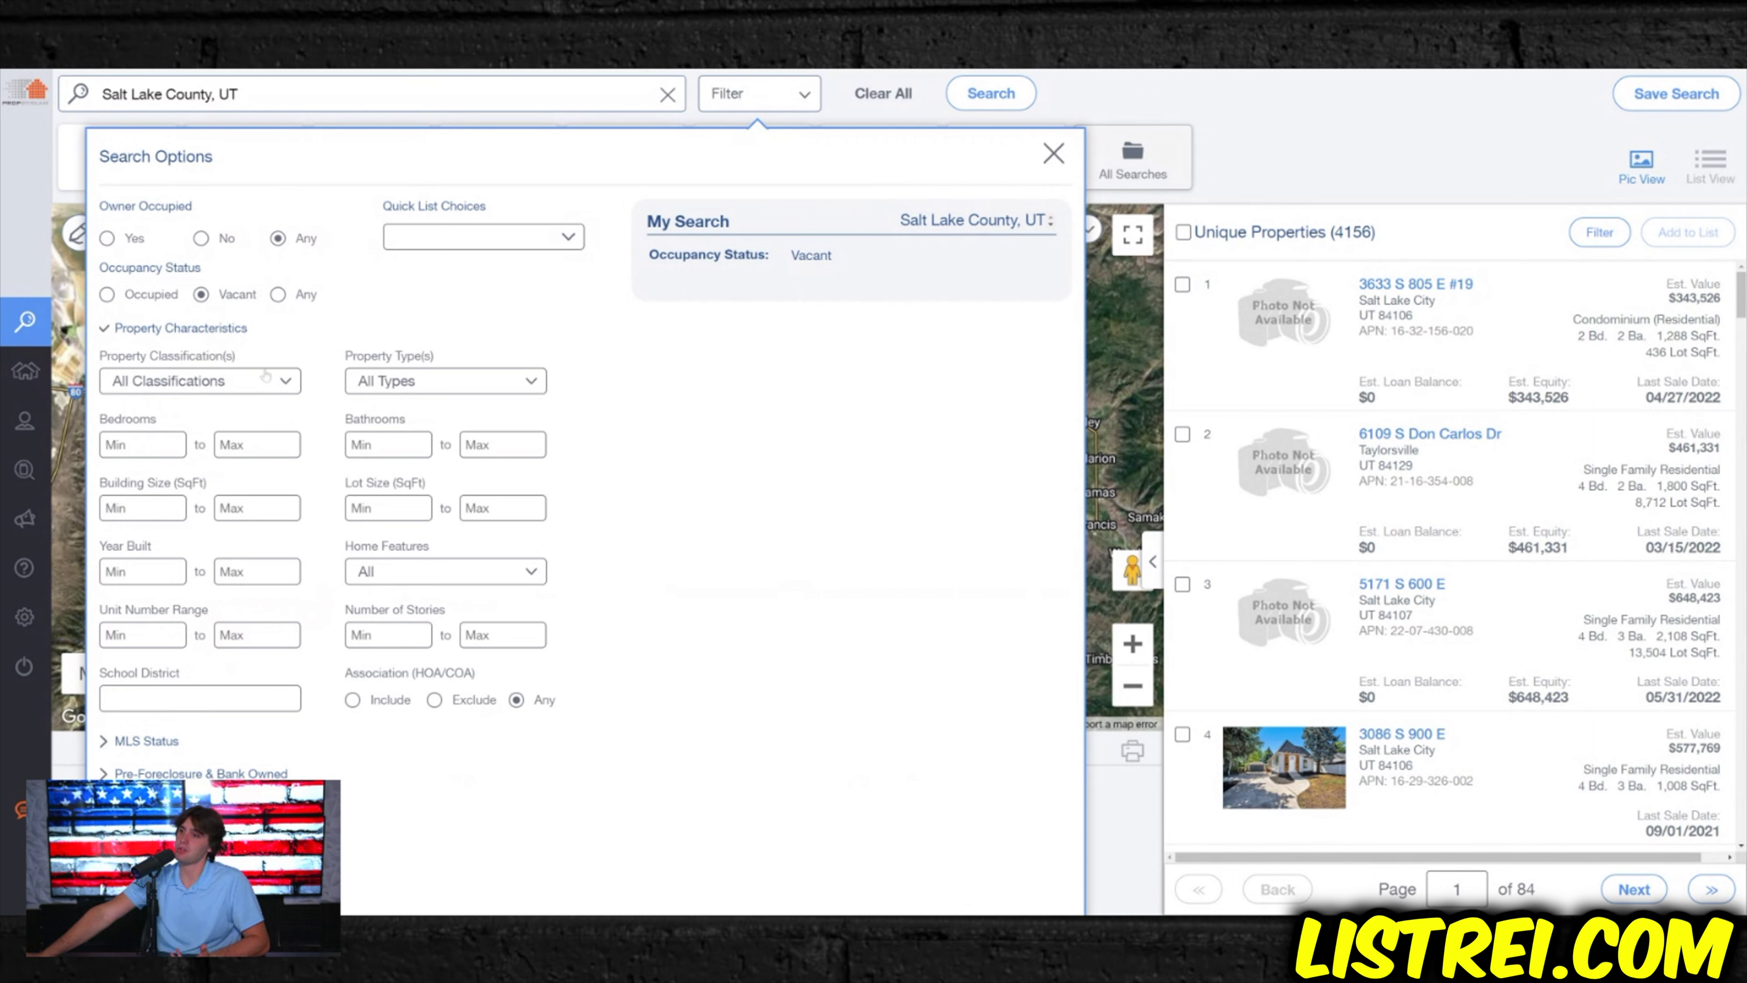
left_click(182, 389)
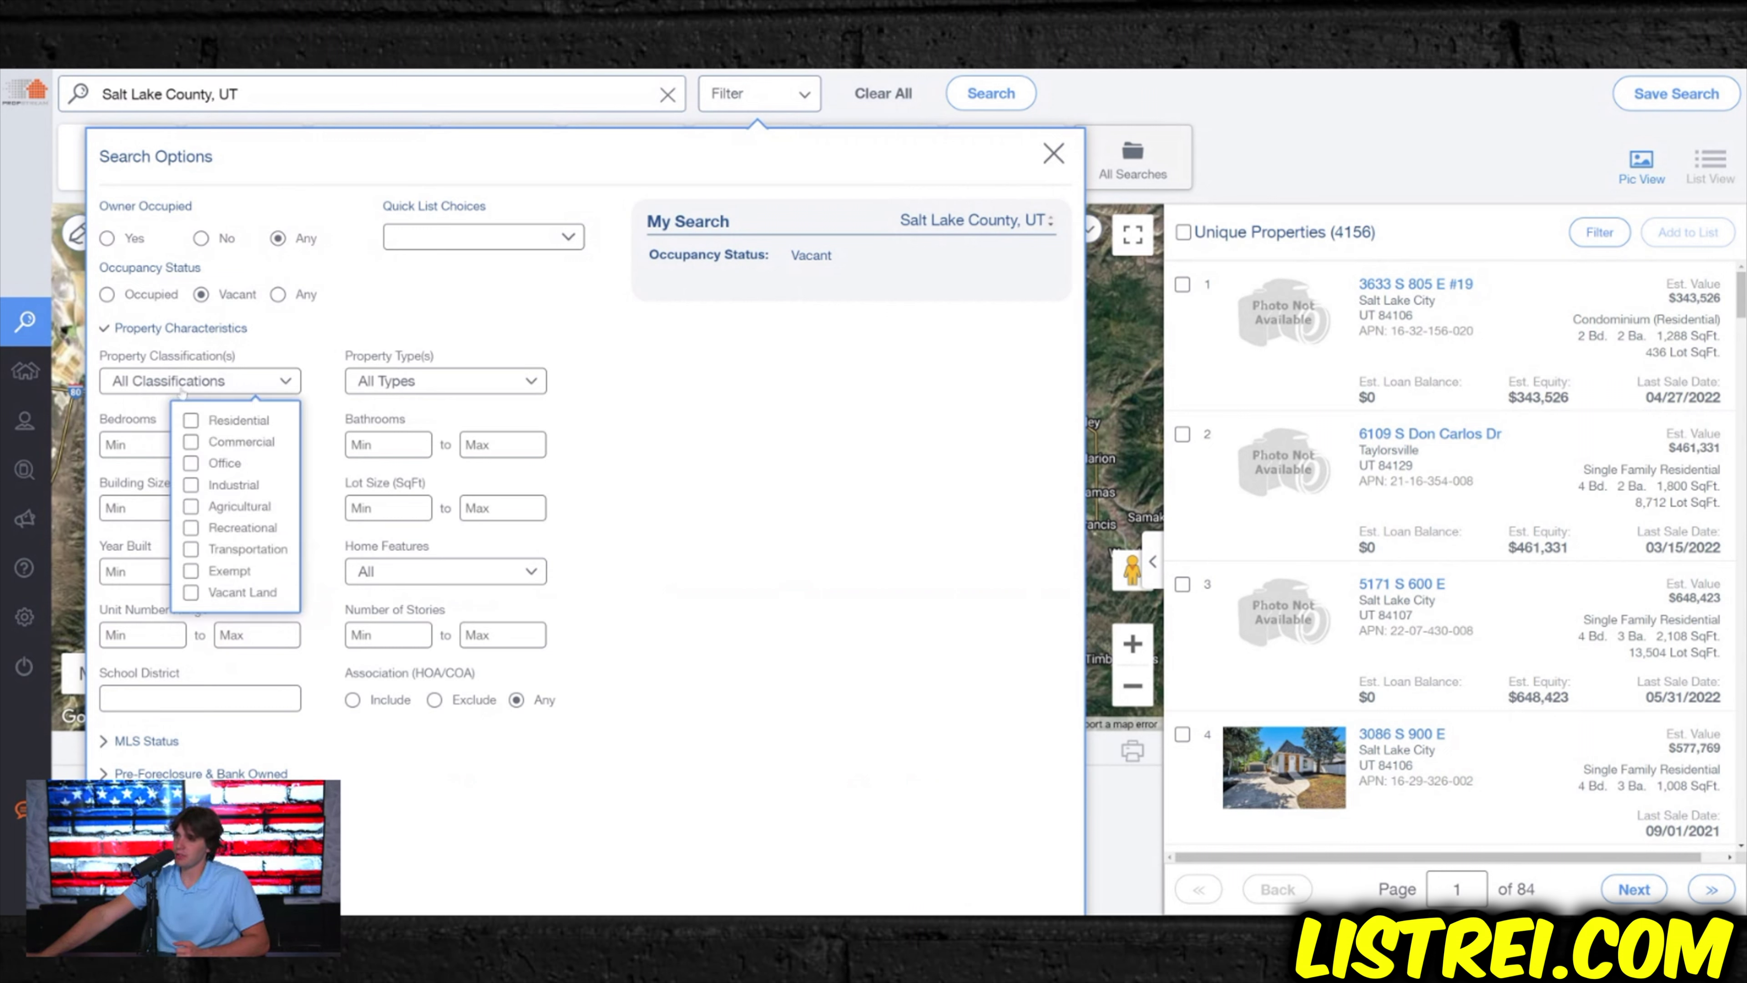
left_click(191, 421)
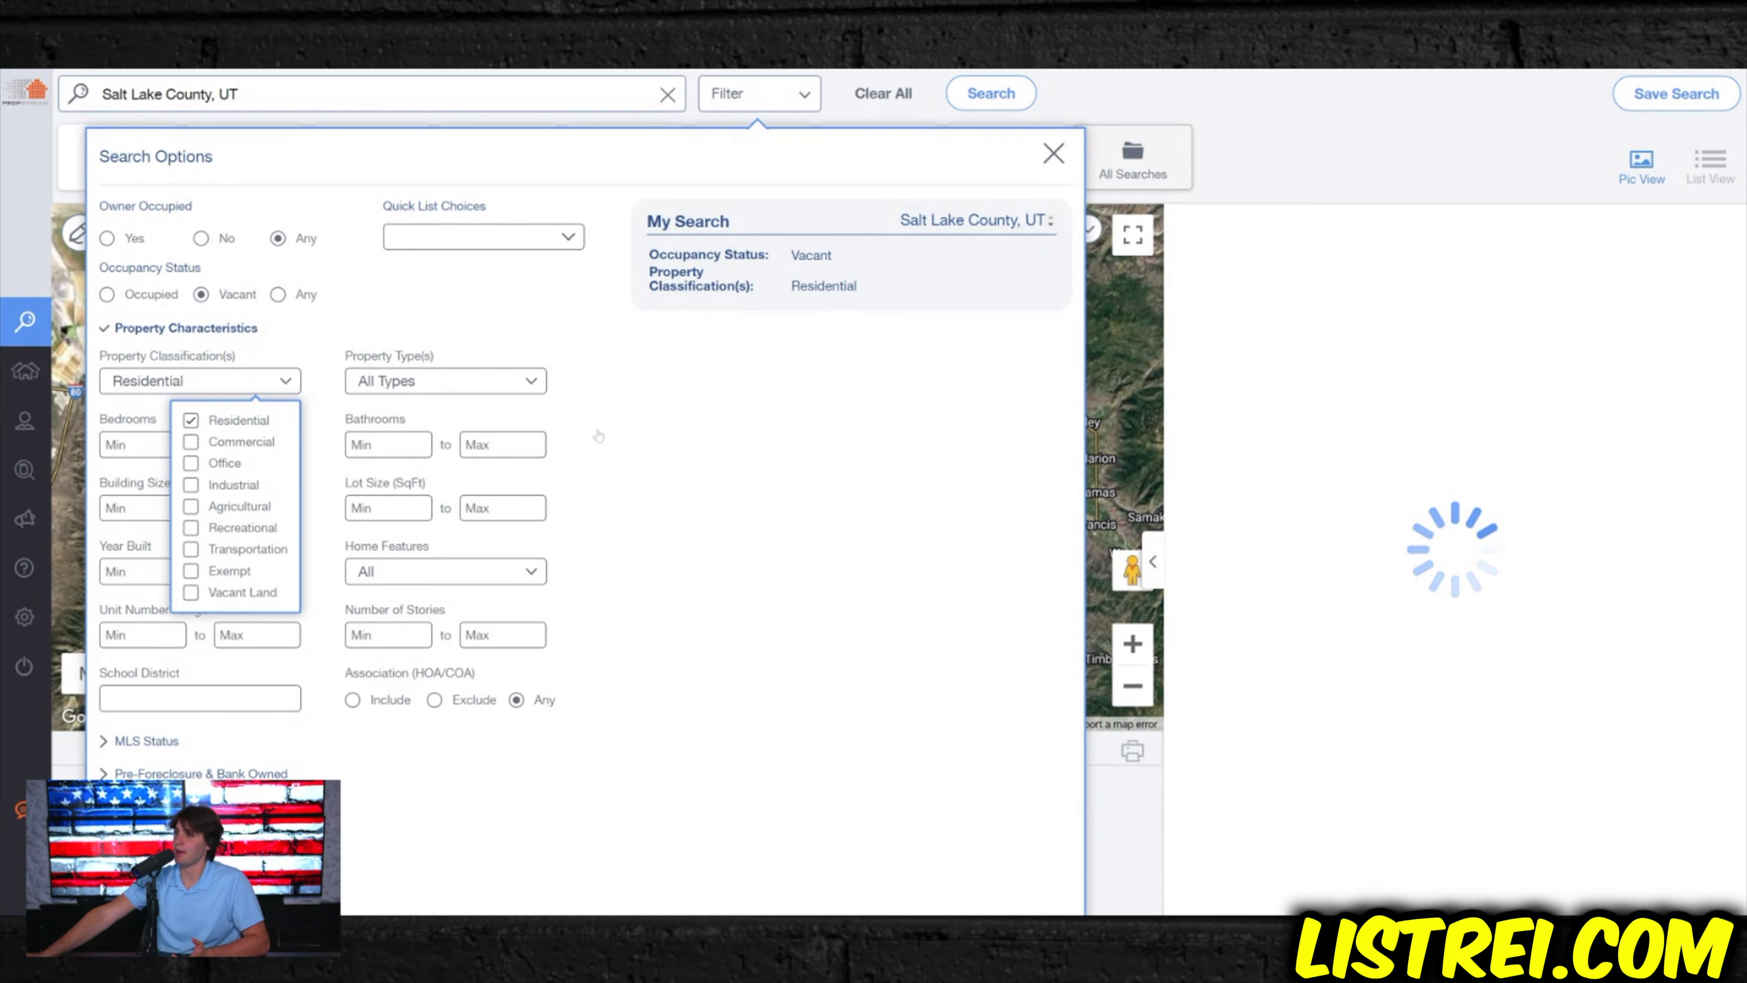
left_click(688, 450)
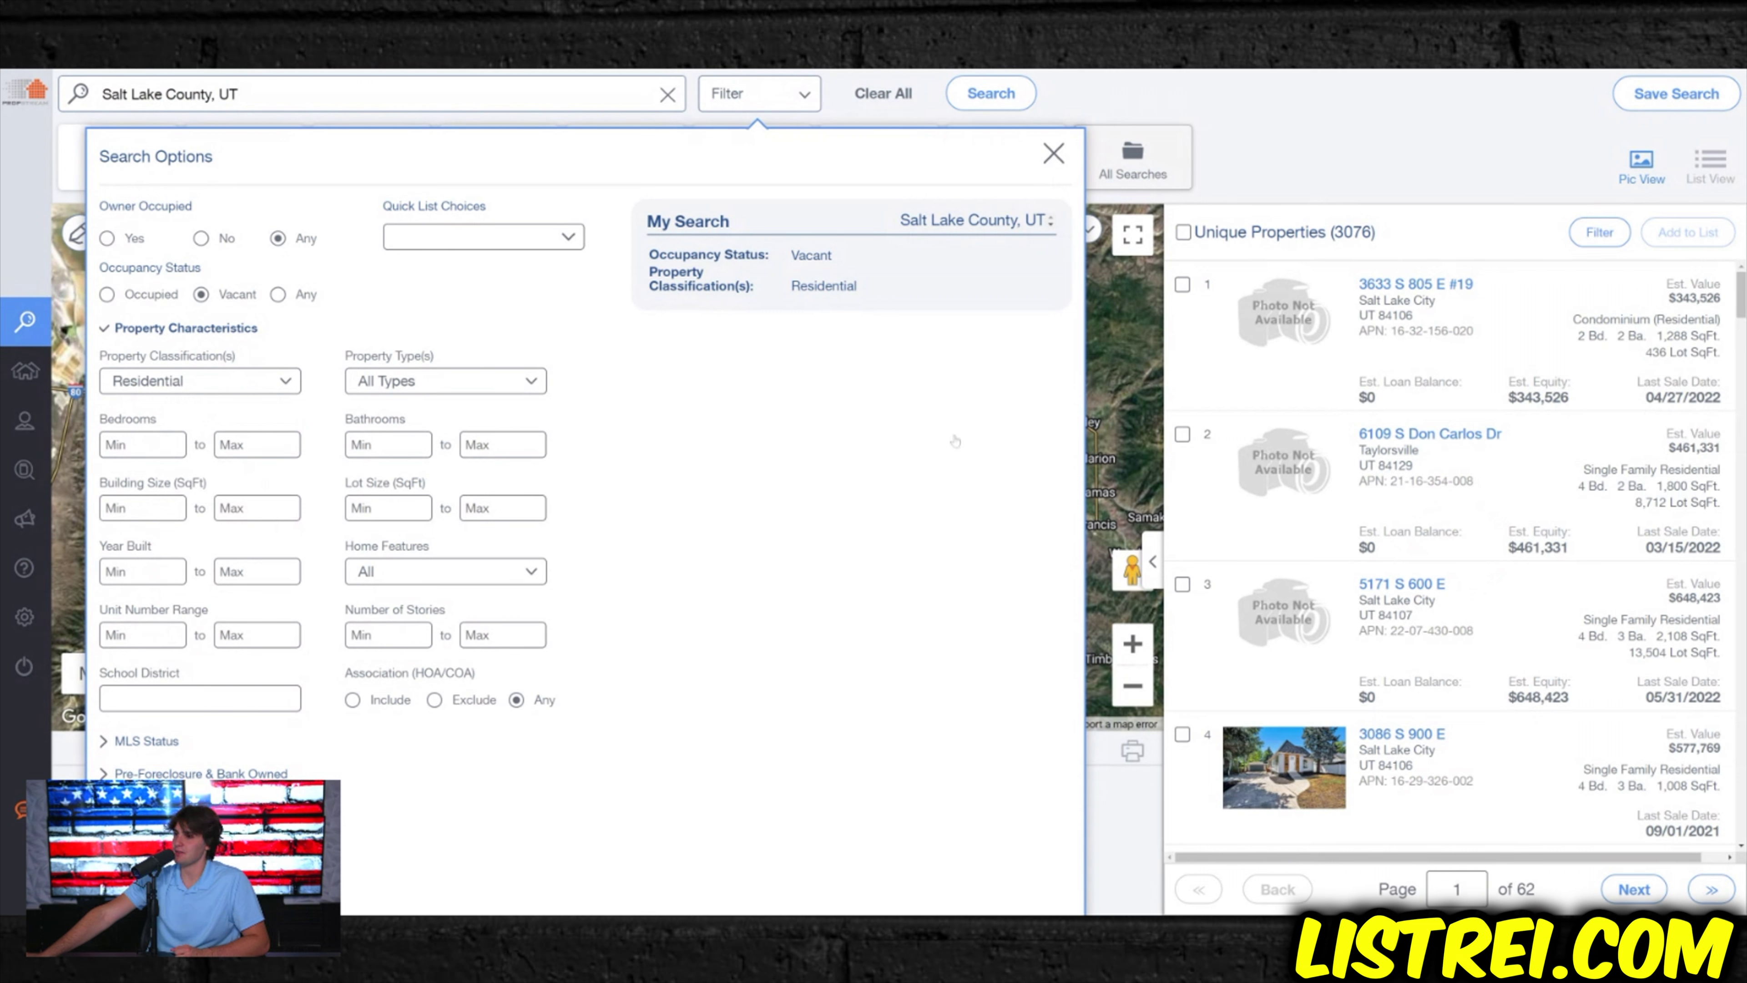
left_click(209, 381)
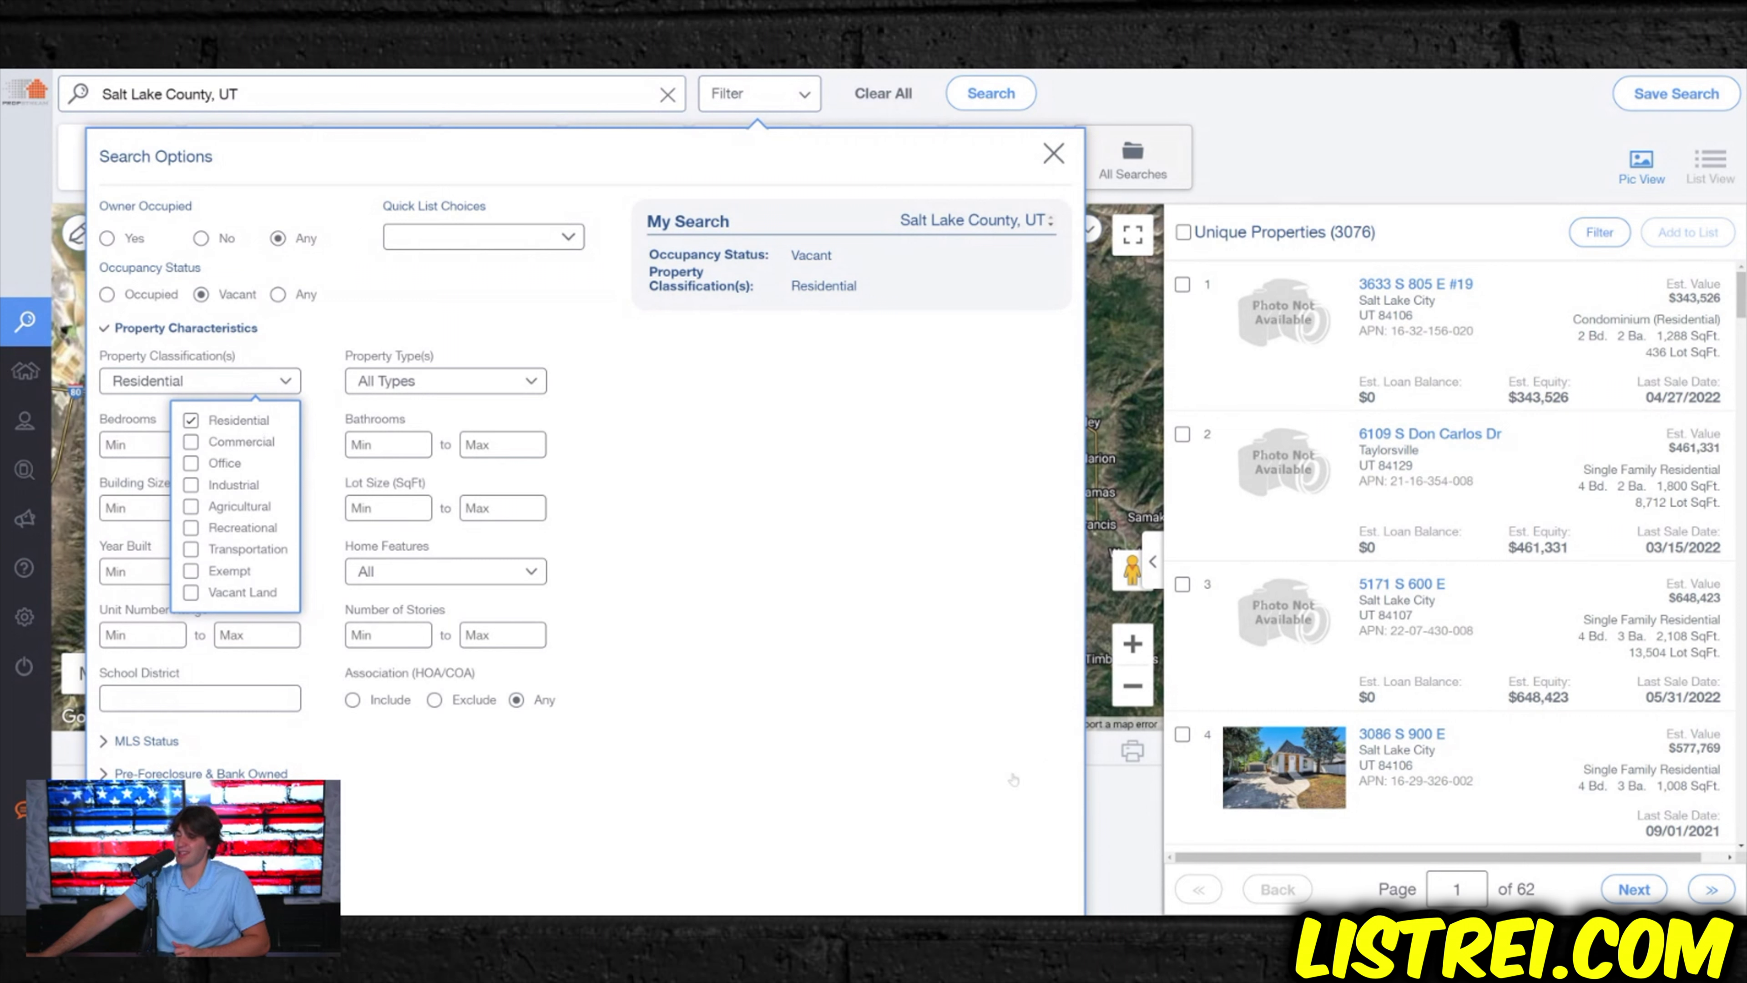
left_click(825, 526)
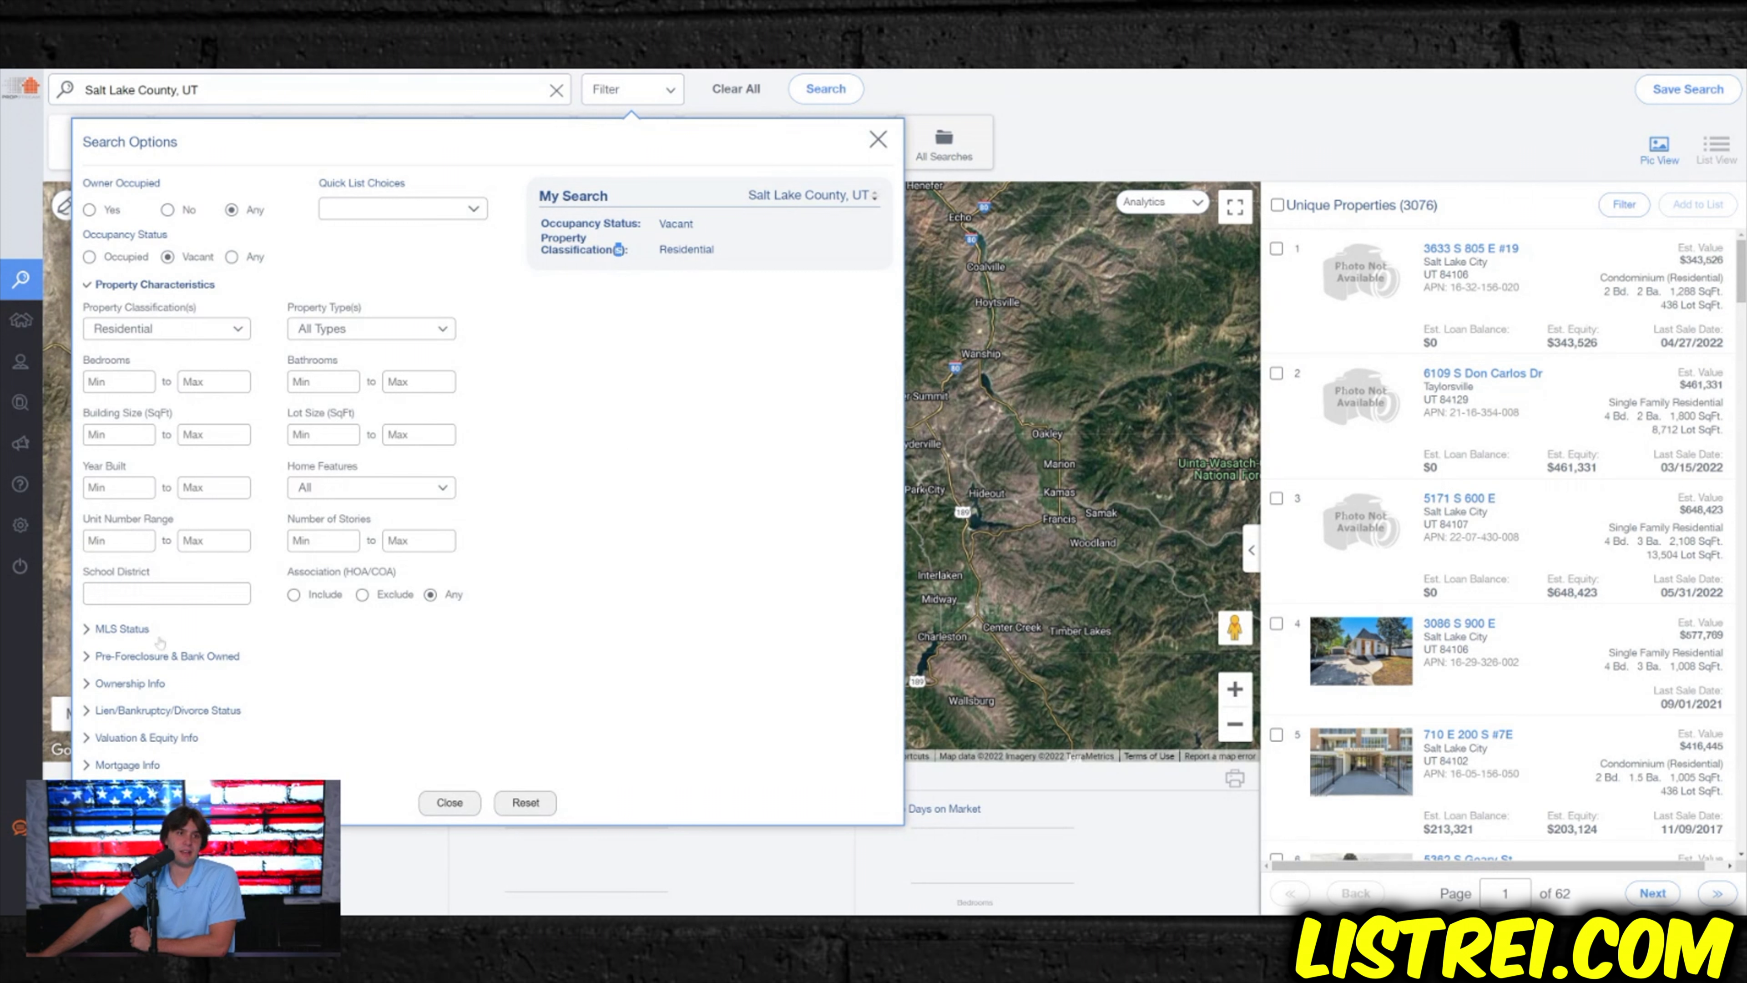
- Set the MLS On Market filter to No and the minimum years of ownership to 2
left_click(102, 635)
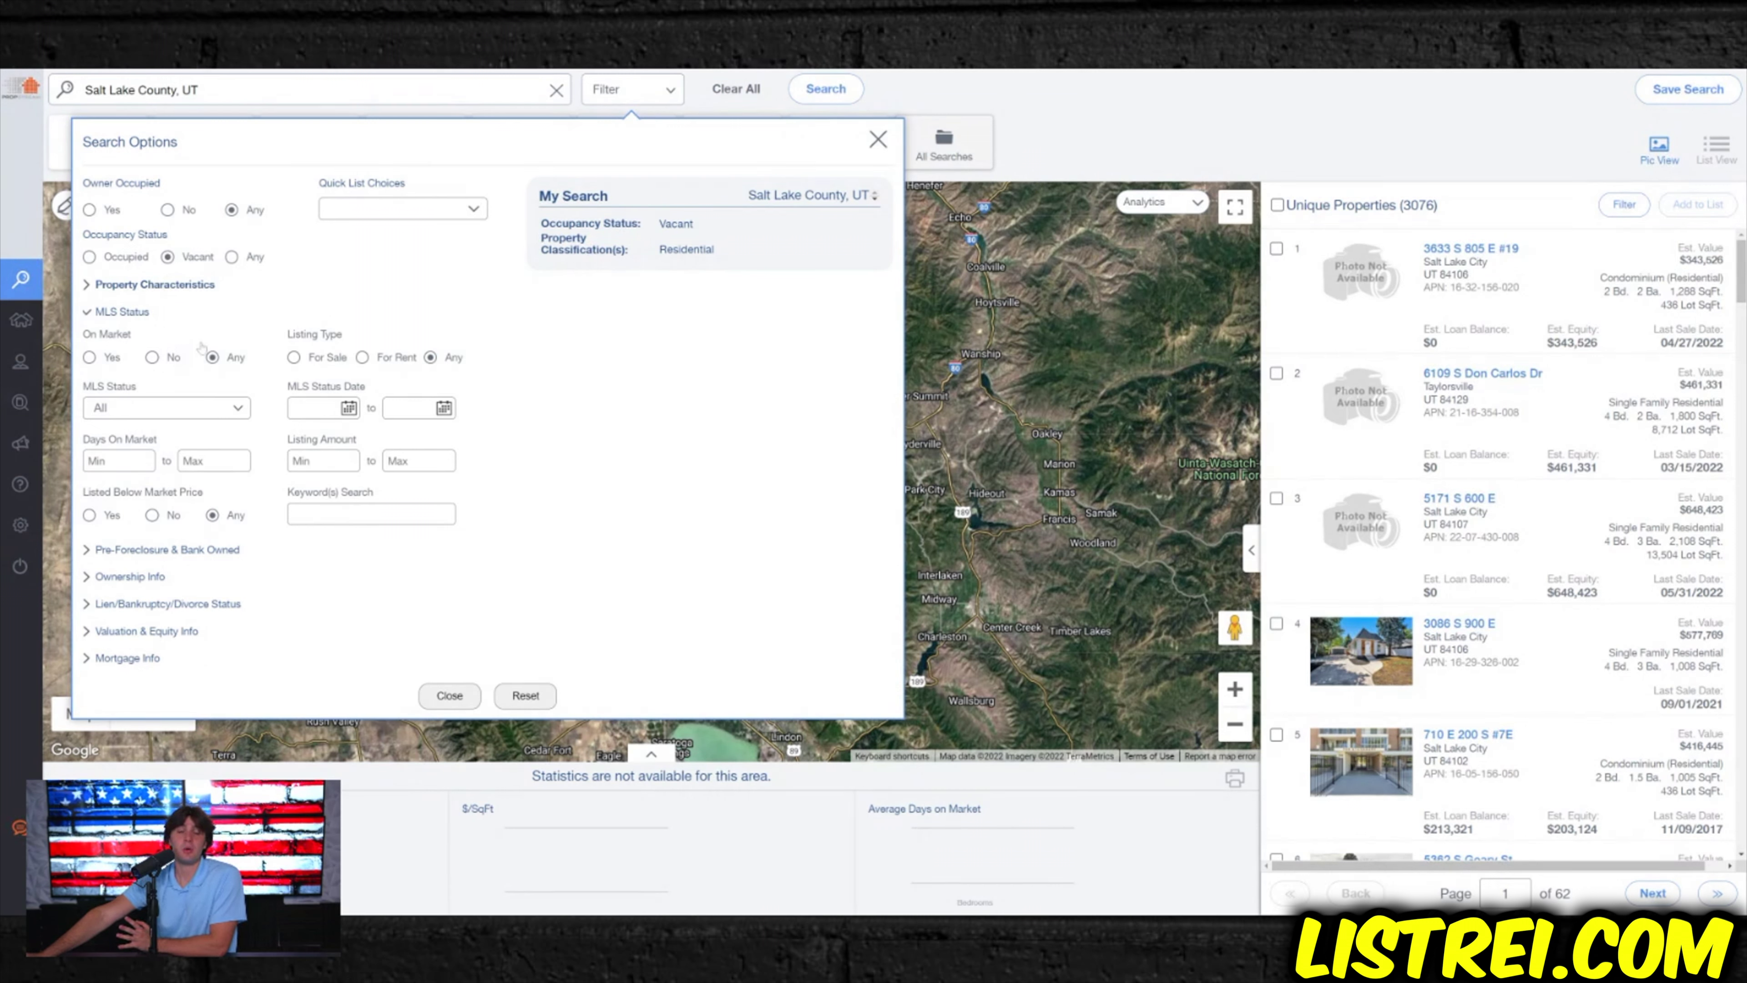
left_click(152, 357)
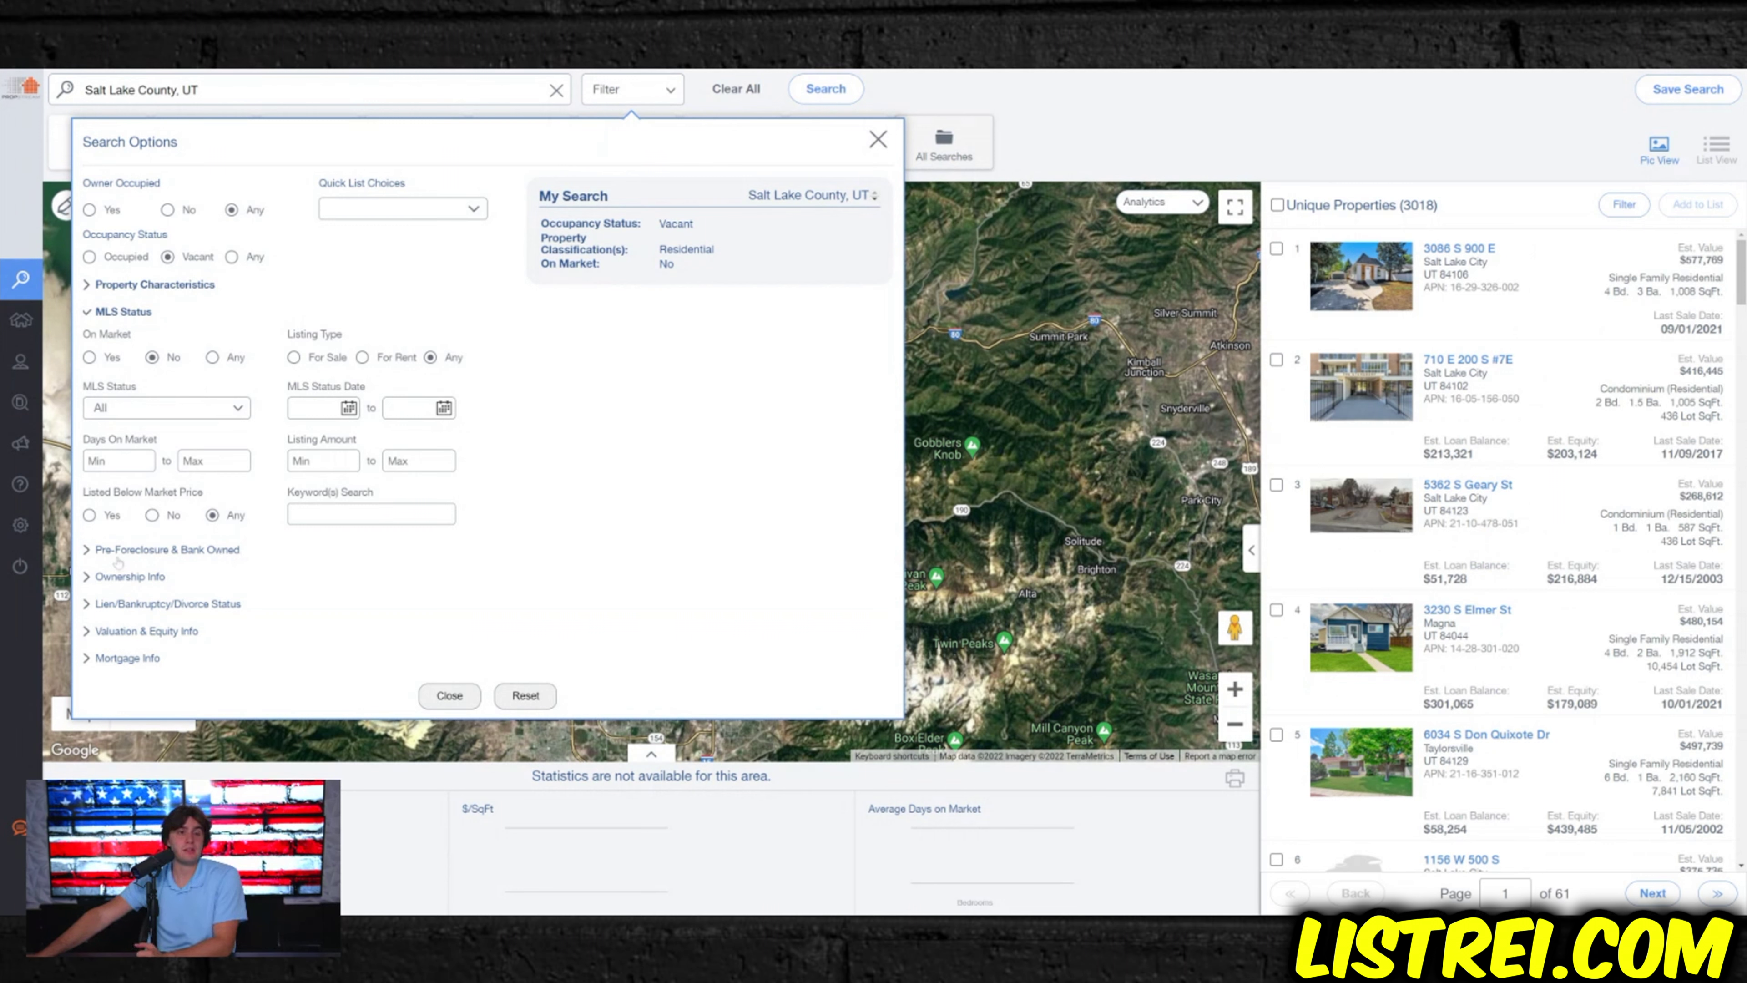
left_click(121, 580)
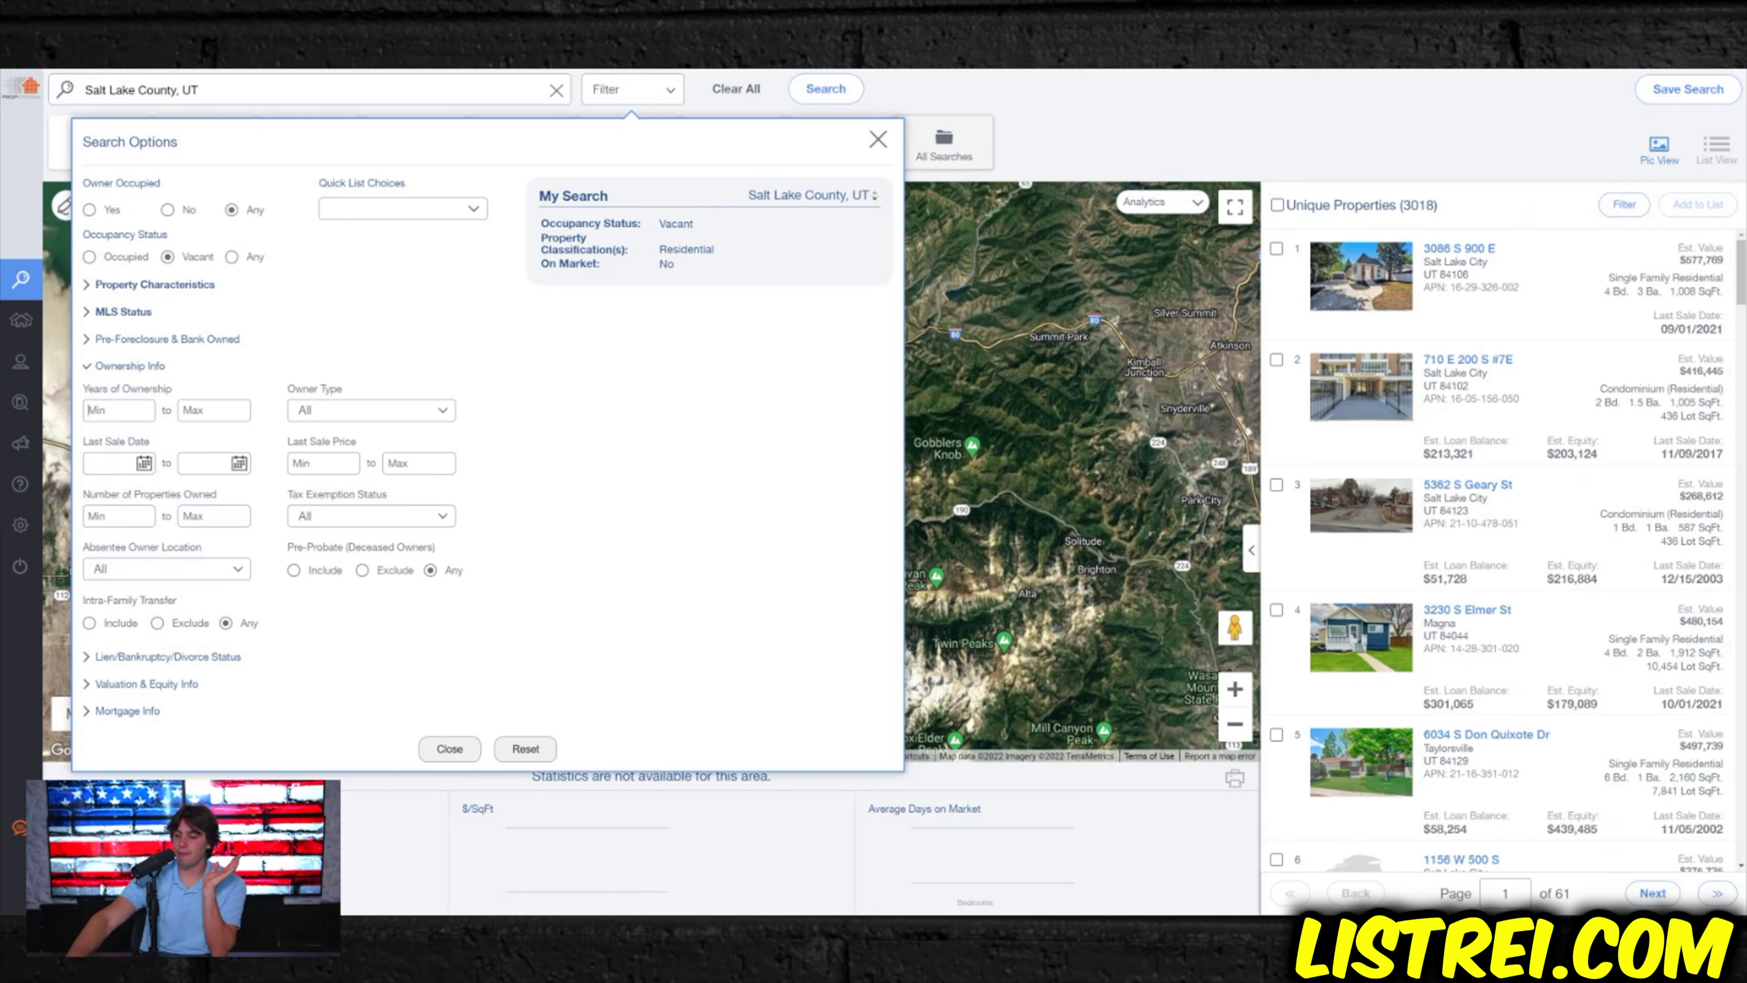
type("2")
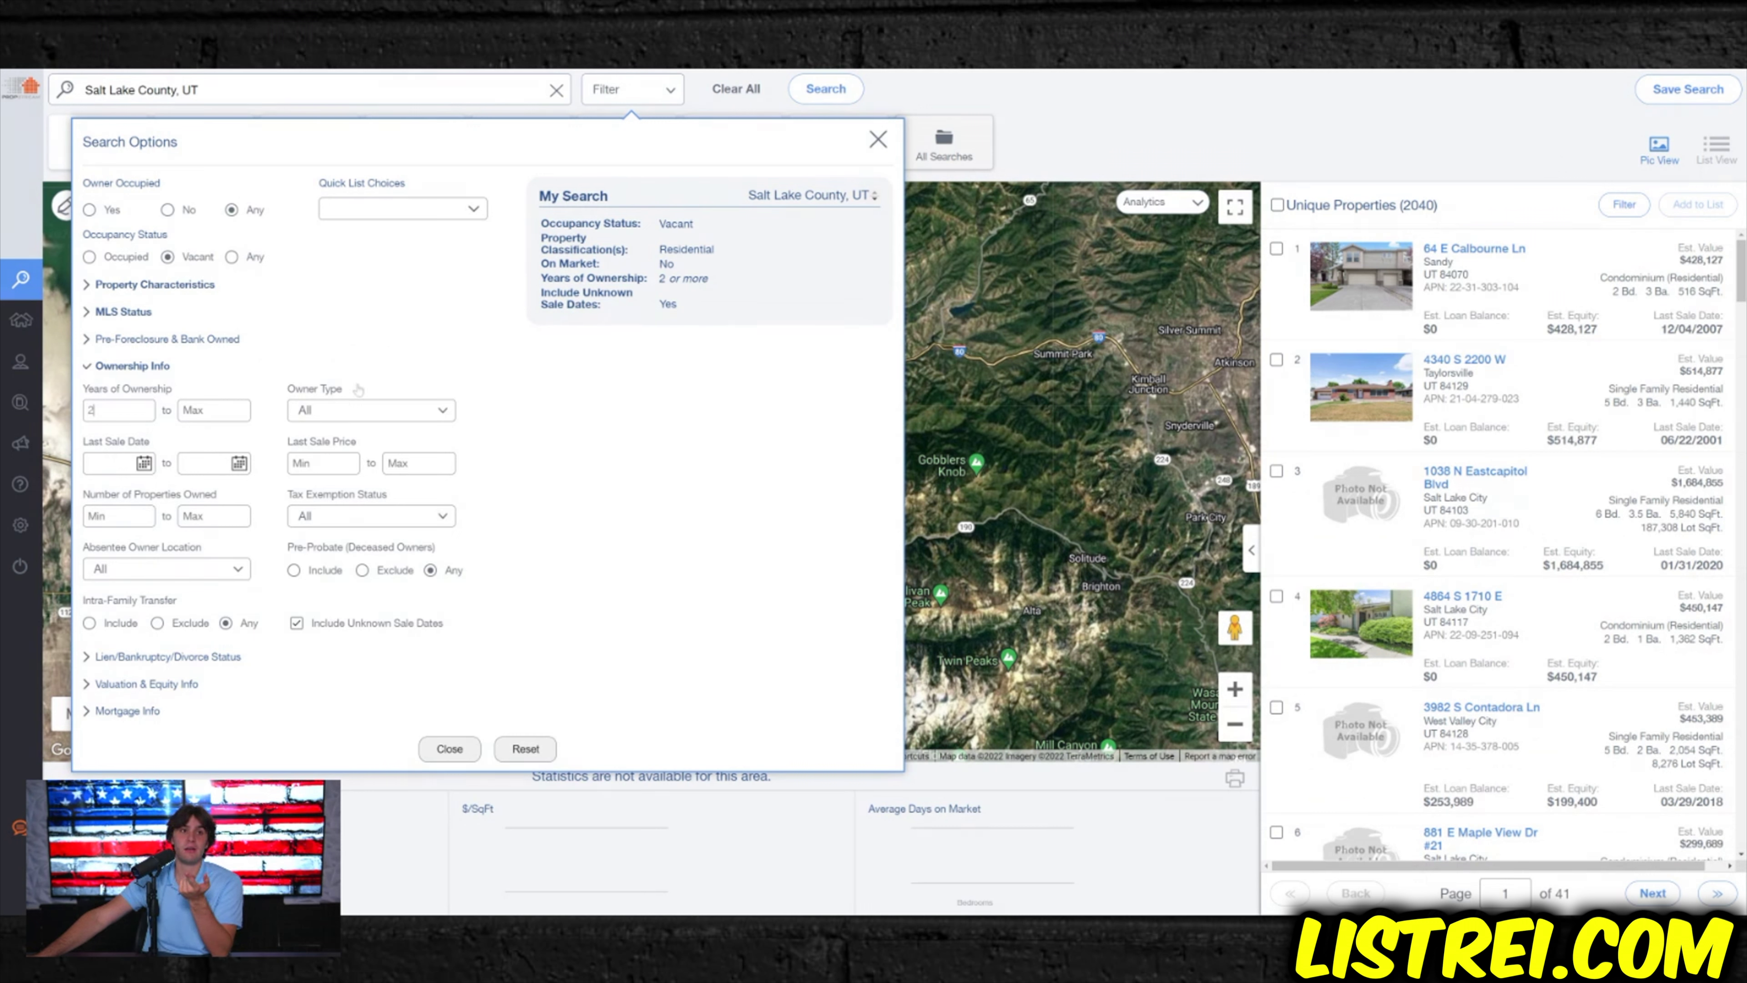
- Try 3 as the minimum years of ownership and restore it to 2
double_click(91, 409)
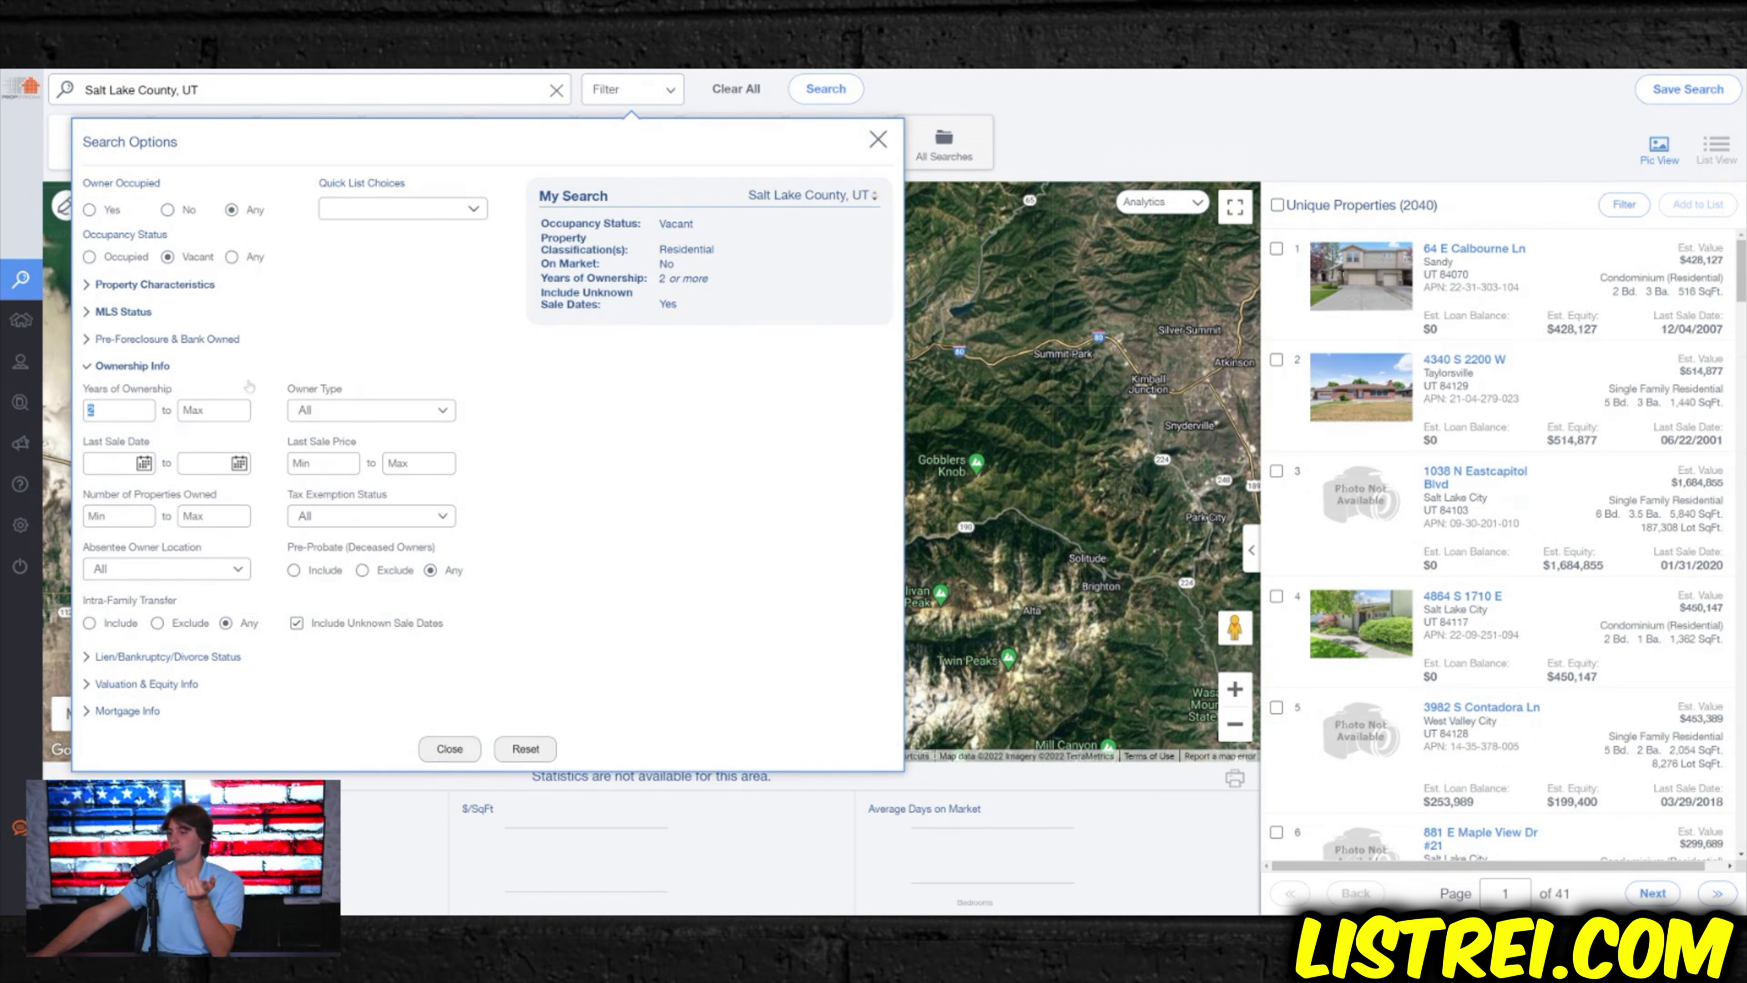
type("3")
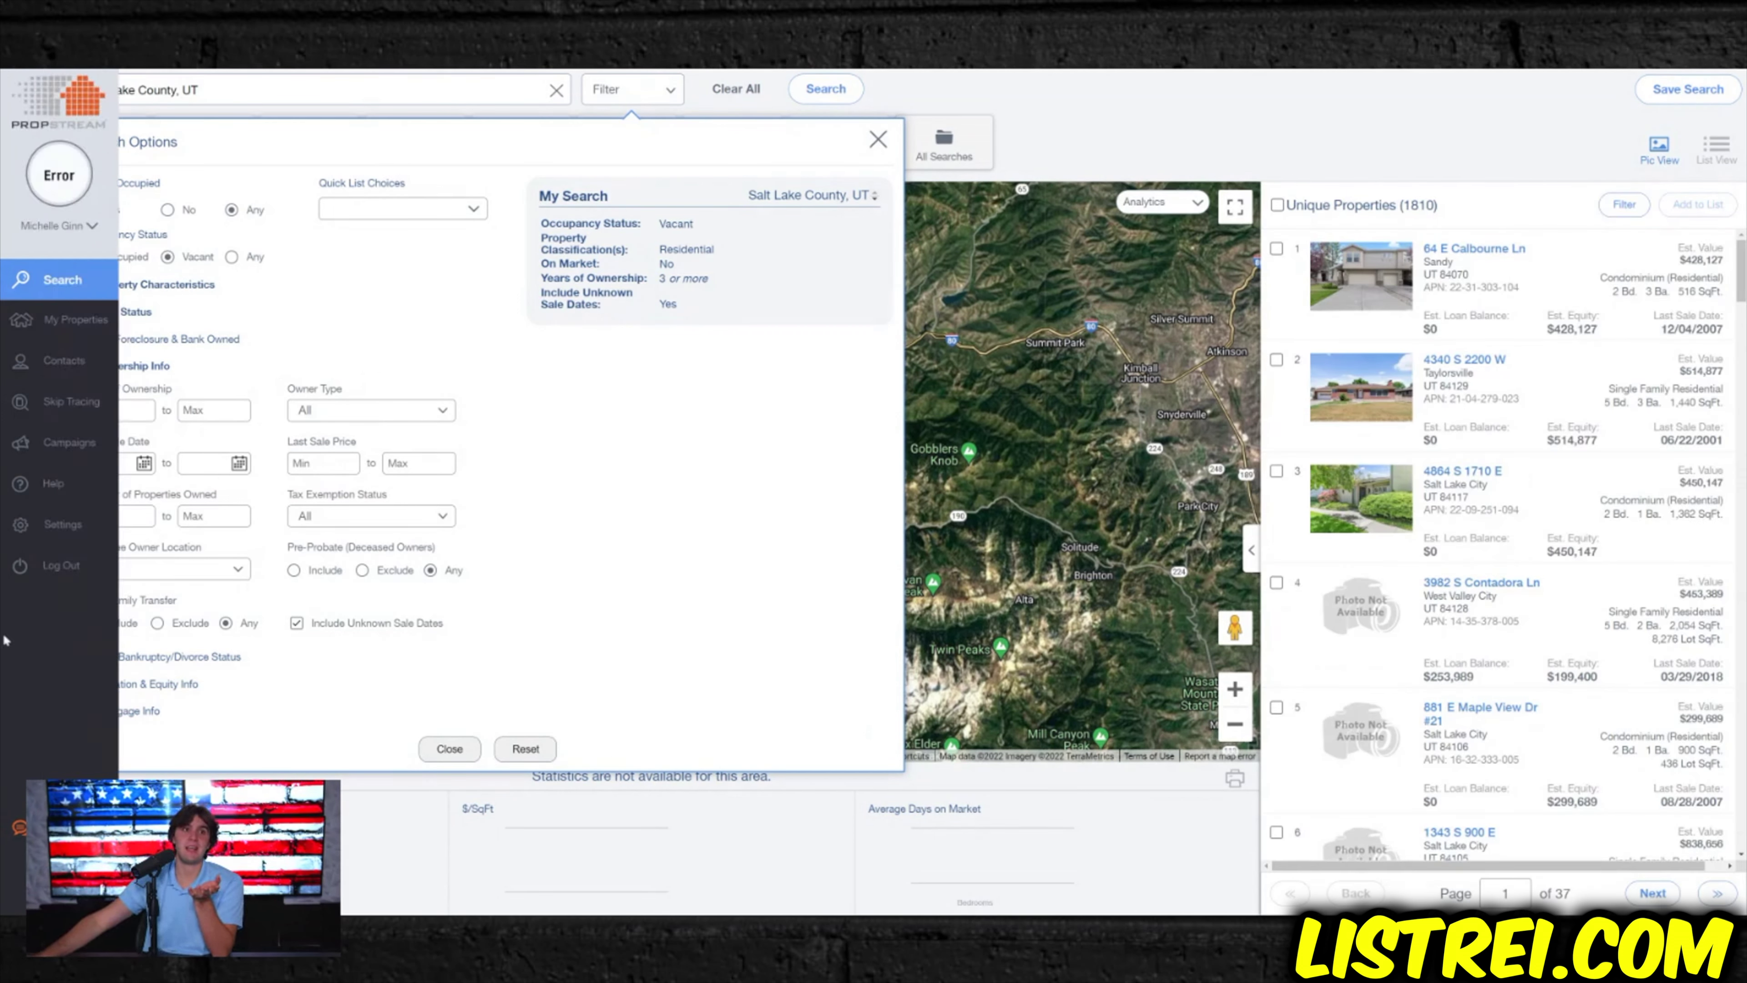
double_click(91, 410)
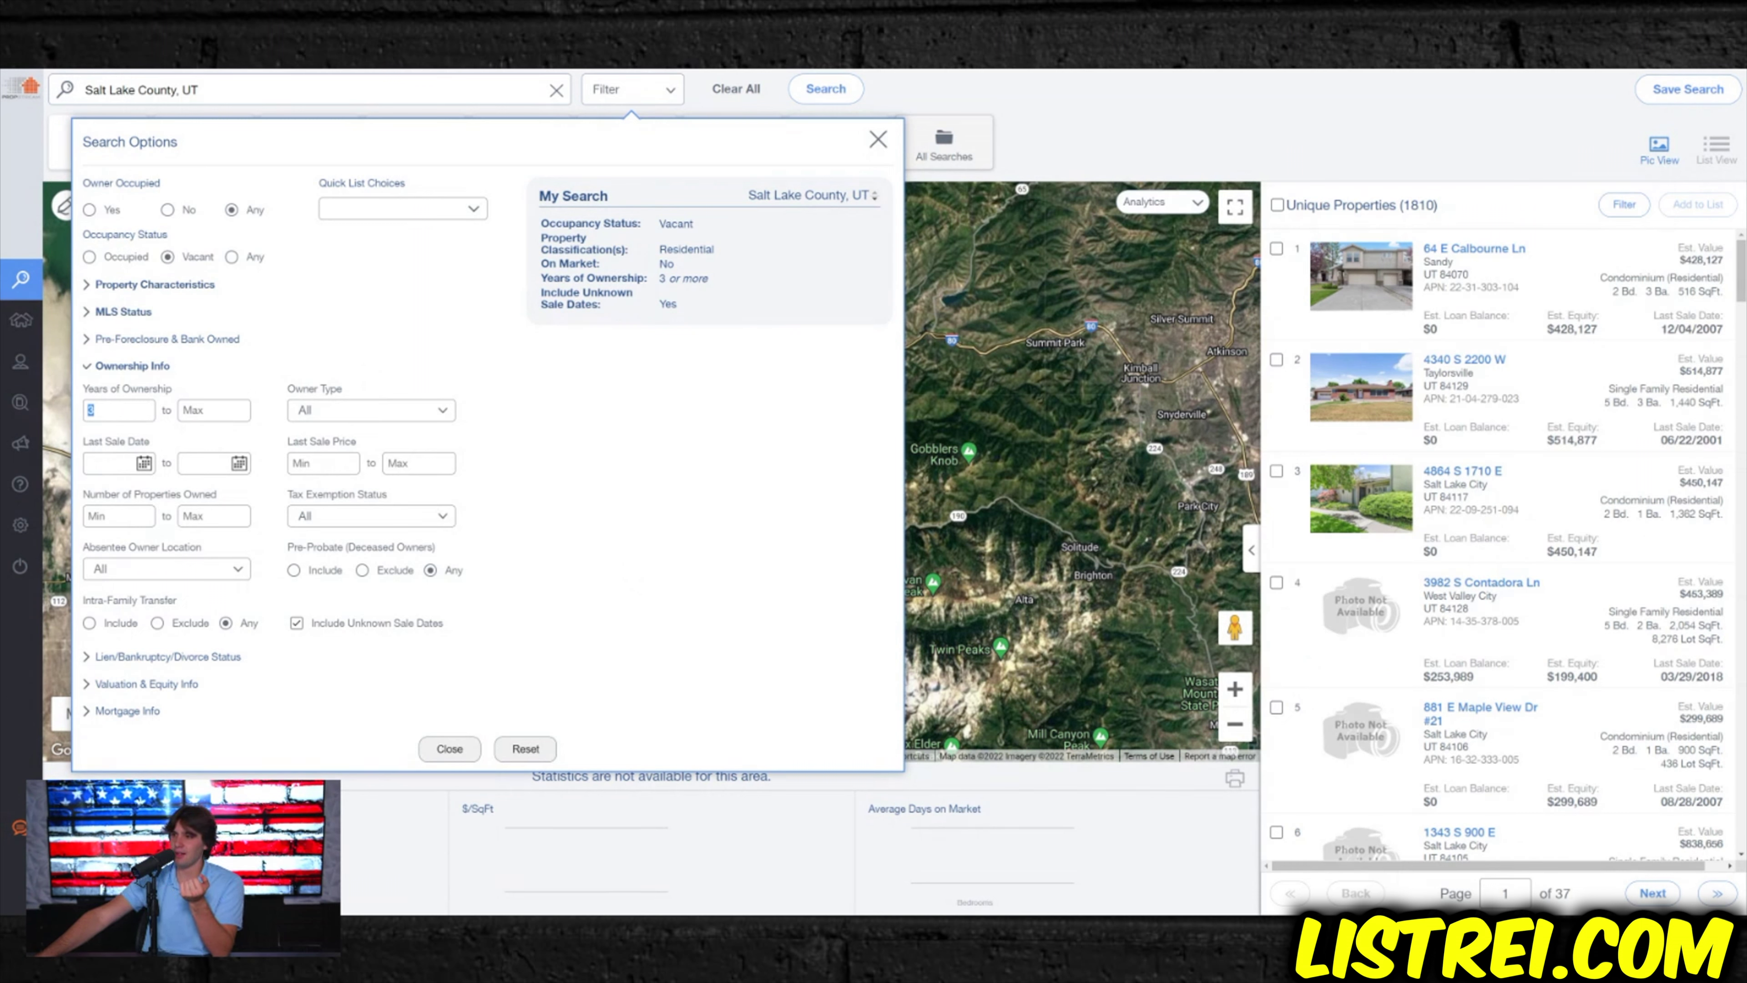
type("2")
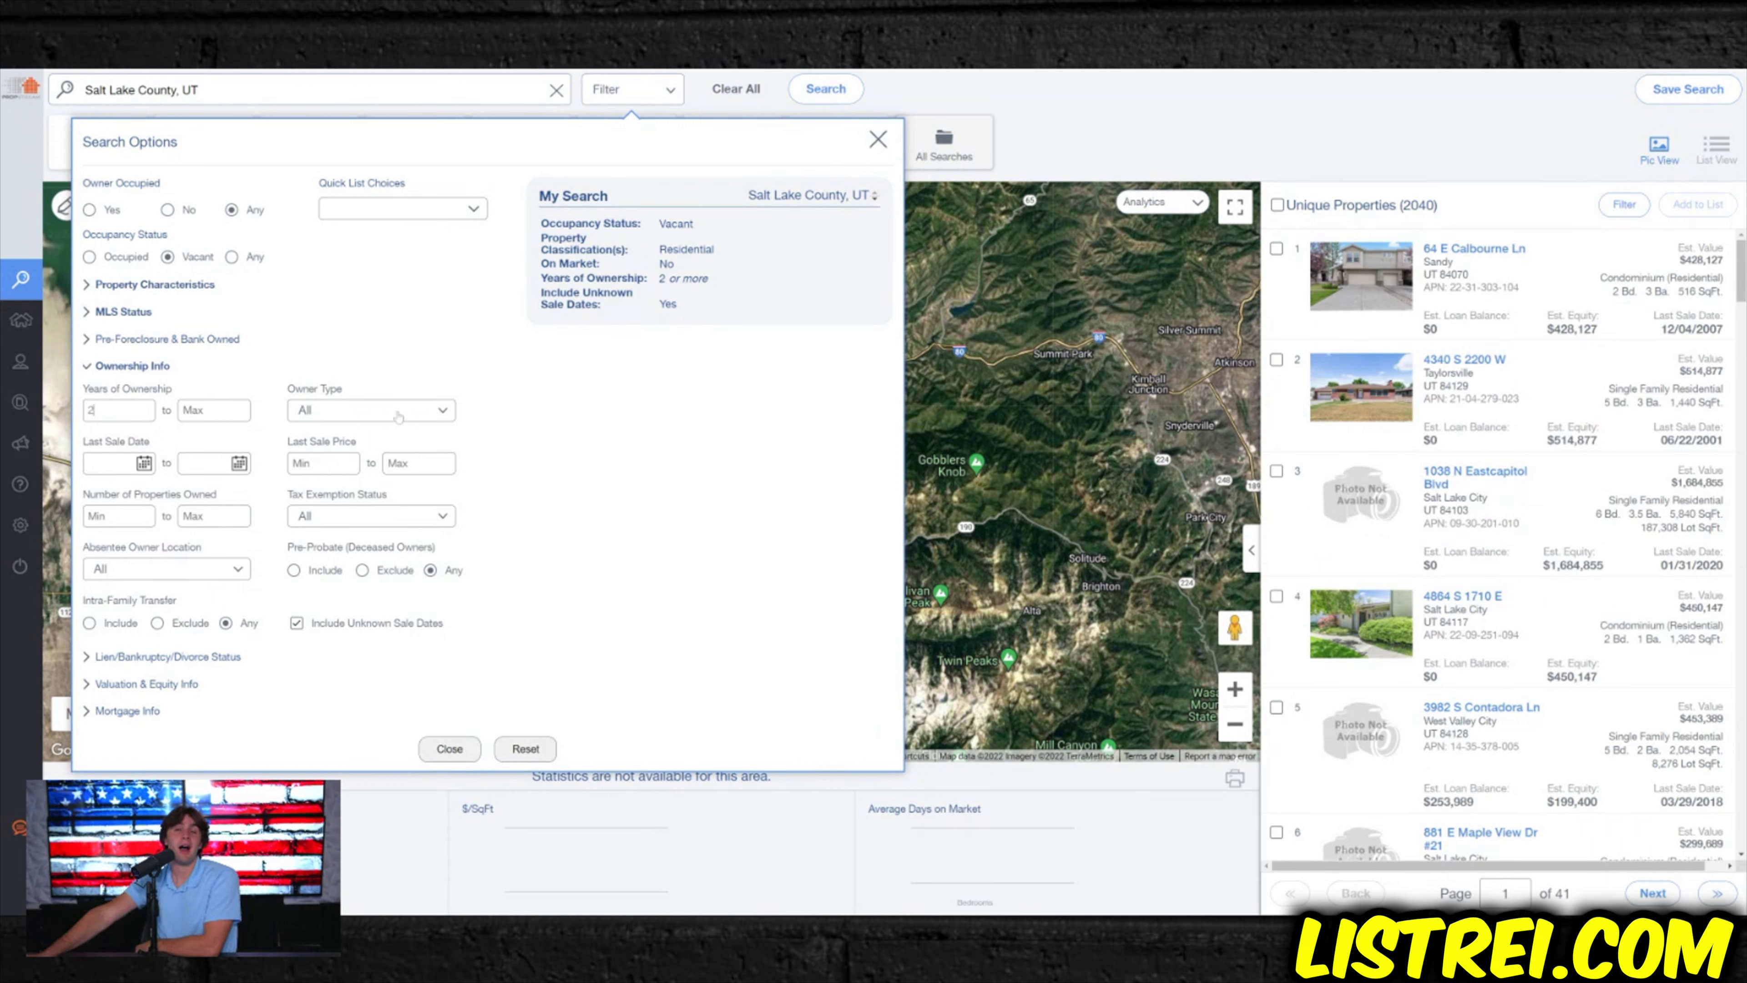
- Limit the owner type to Individual, Mixed and Trust, and set the maximum number of properties owned to 4
left_click(381, 417)
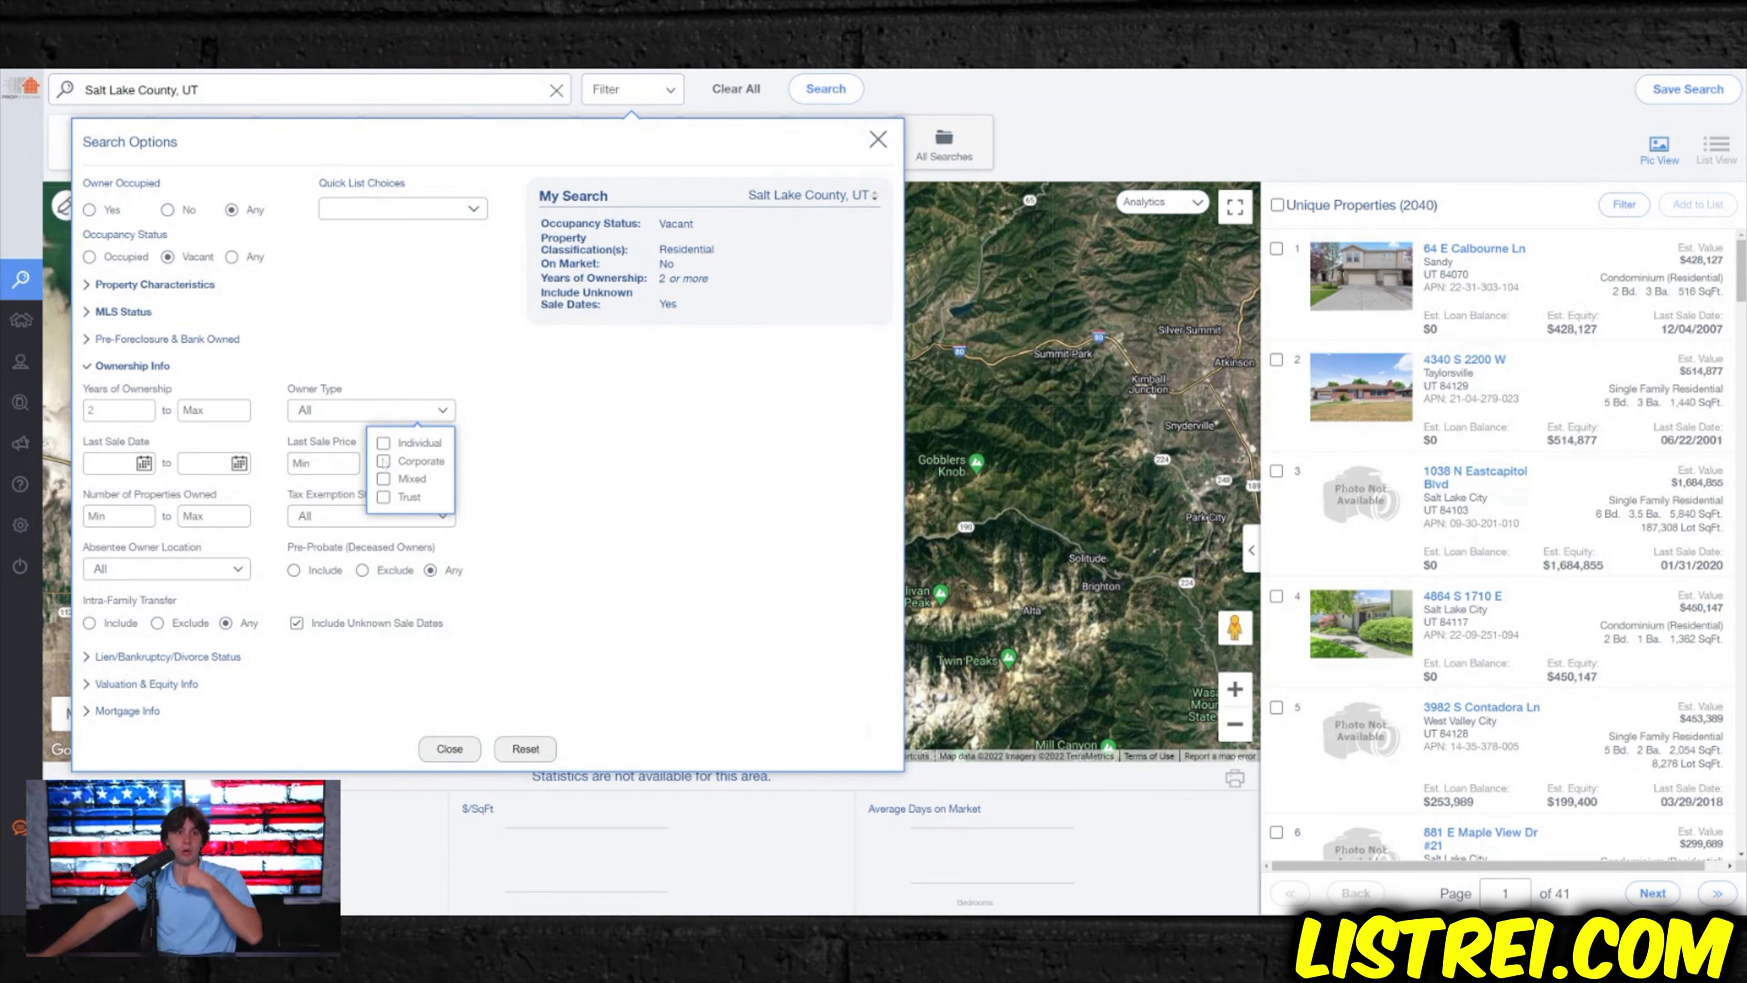
left_click(384, 443)
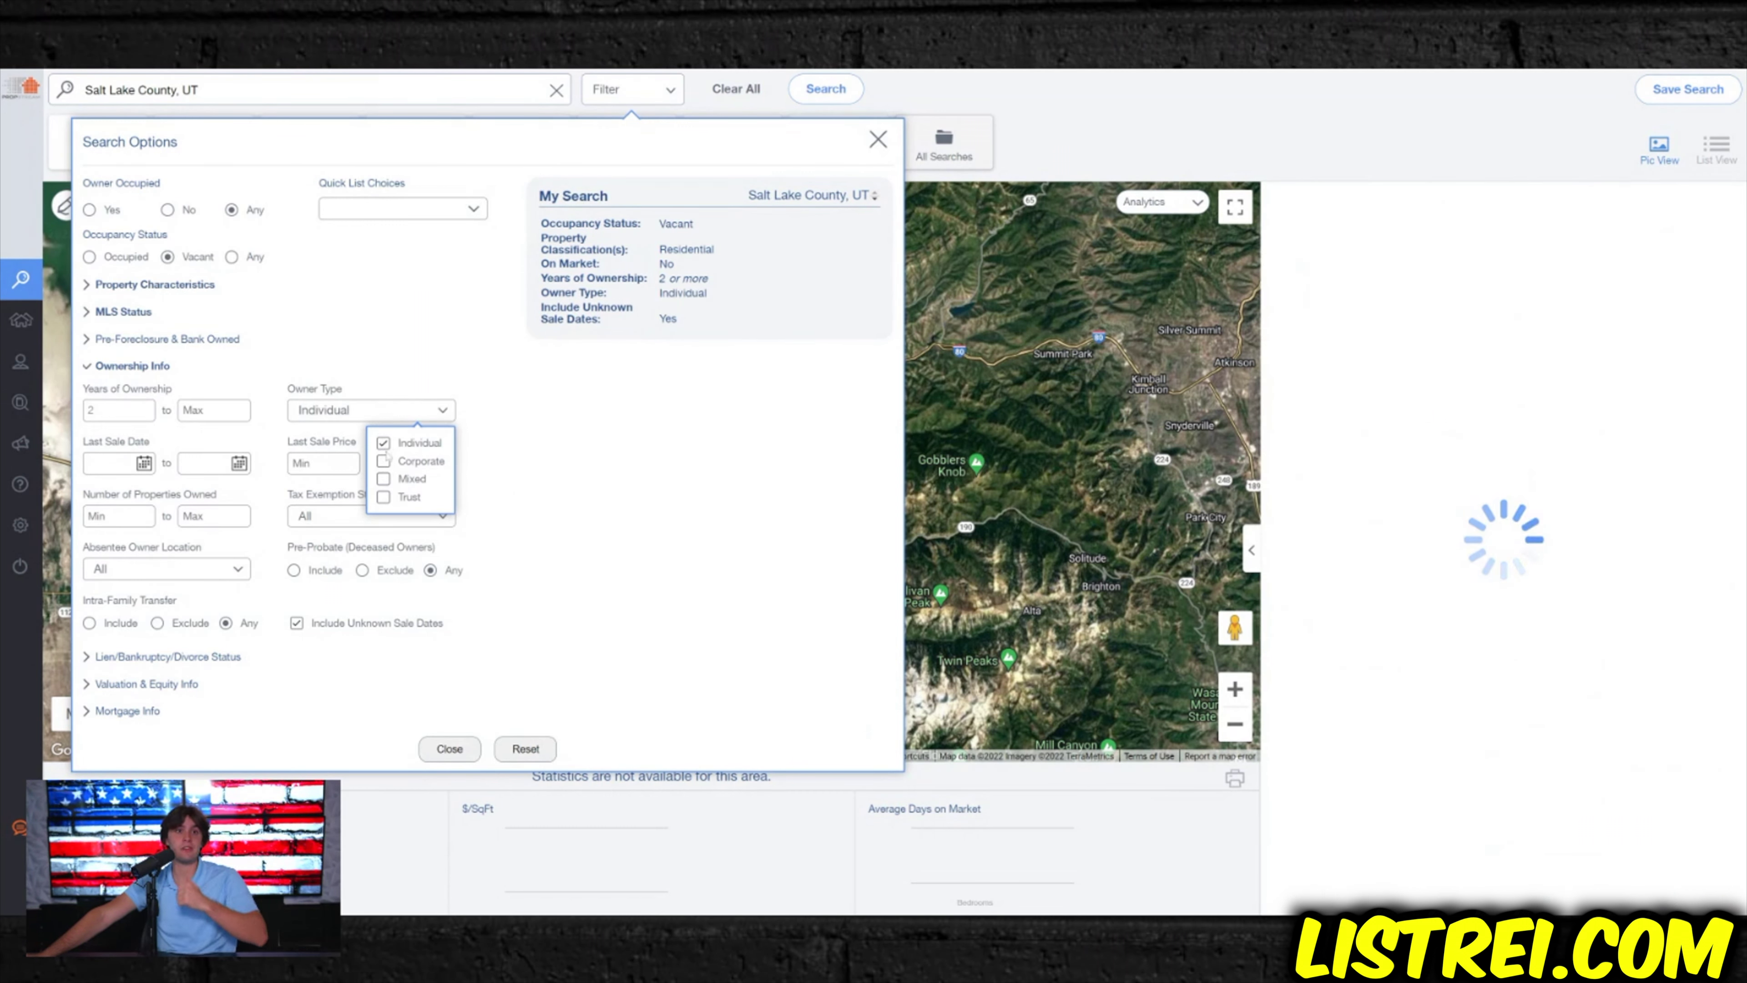
left_click(383, 479)
left_click(383, 496)
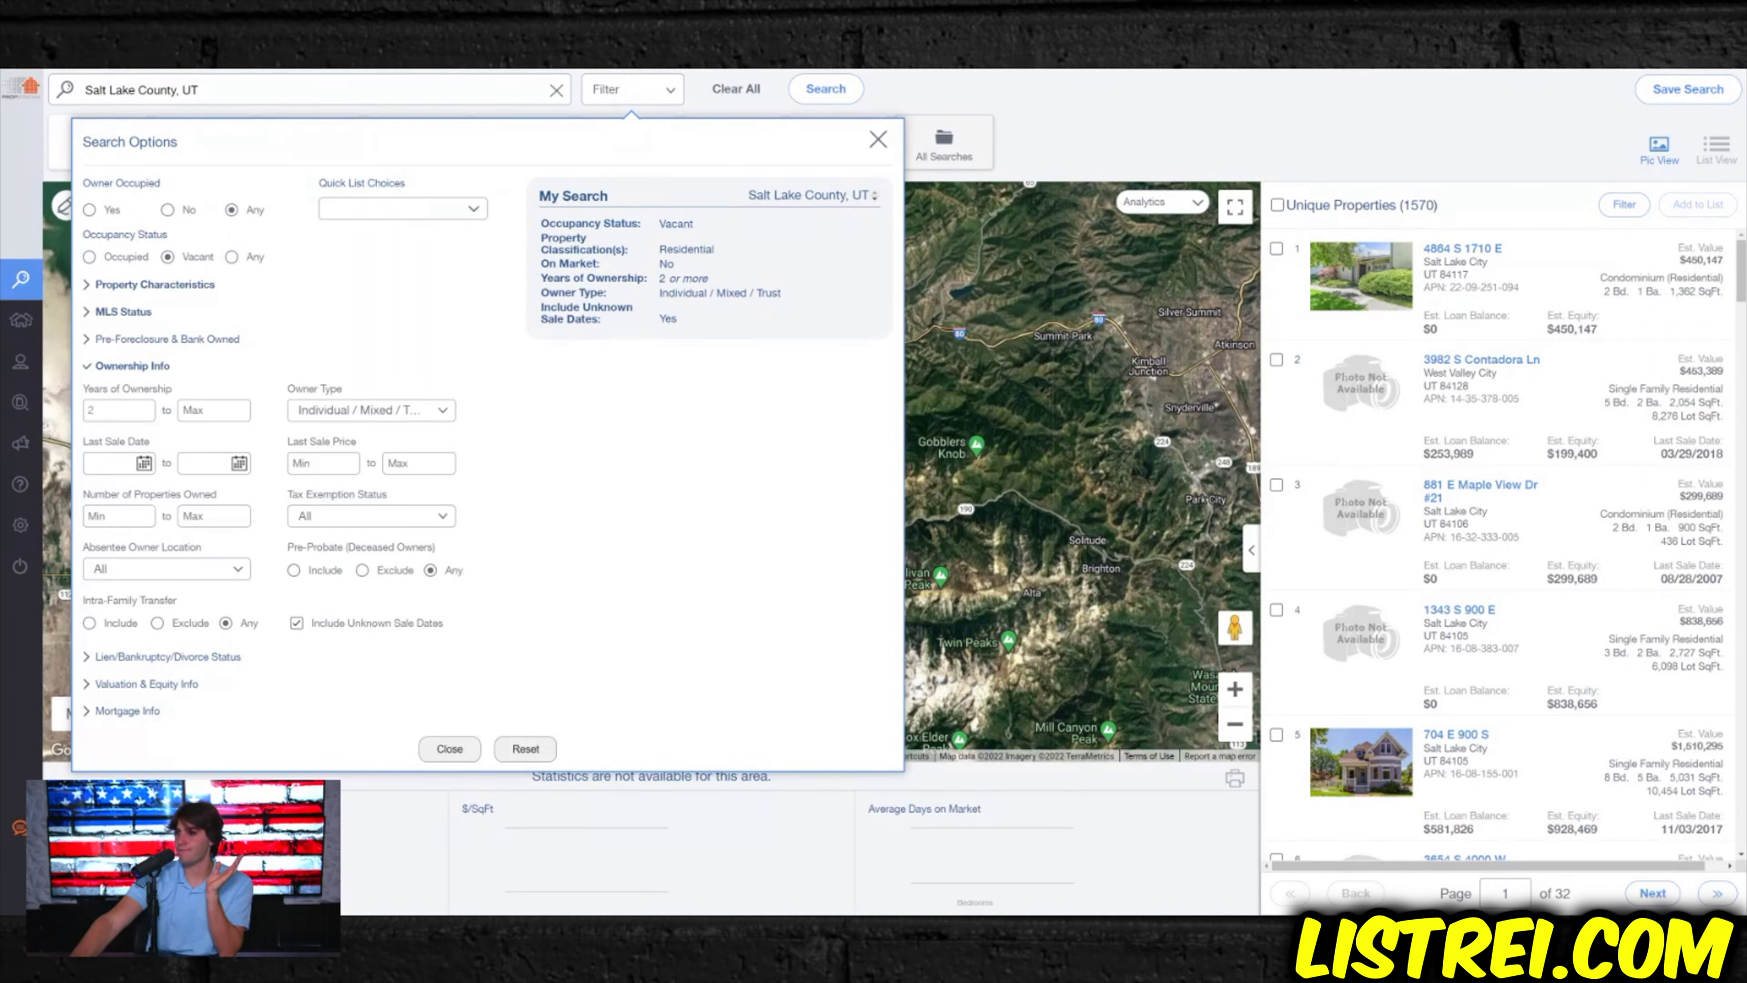
type("4")
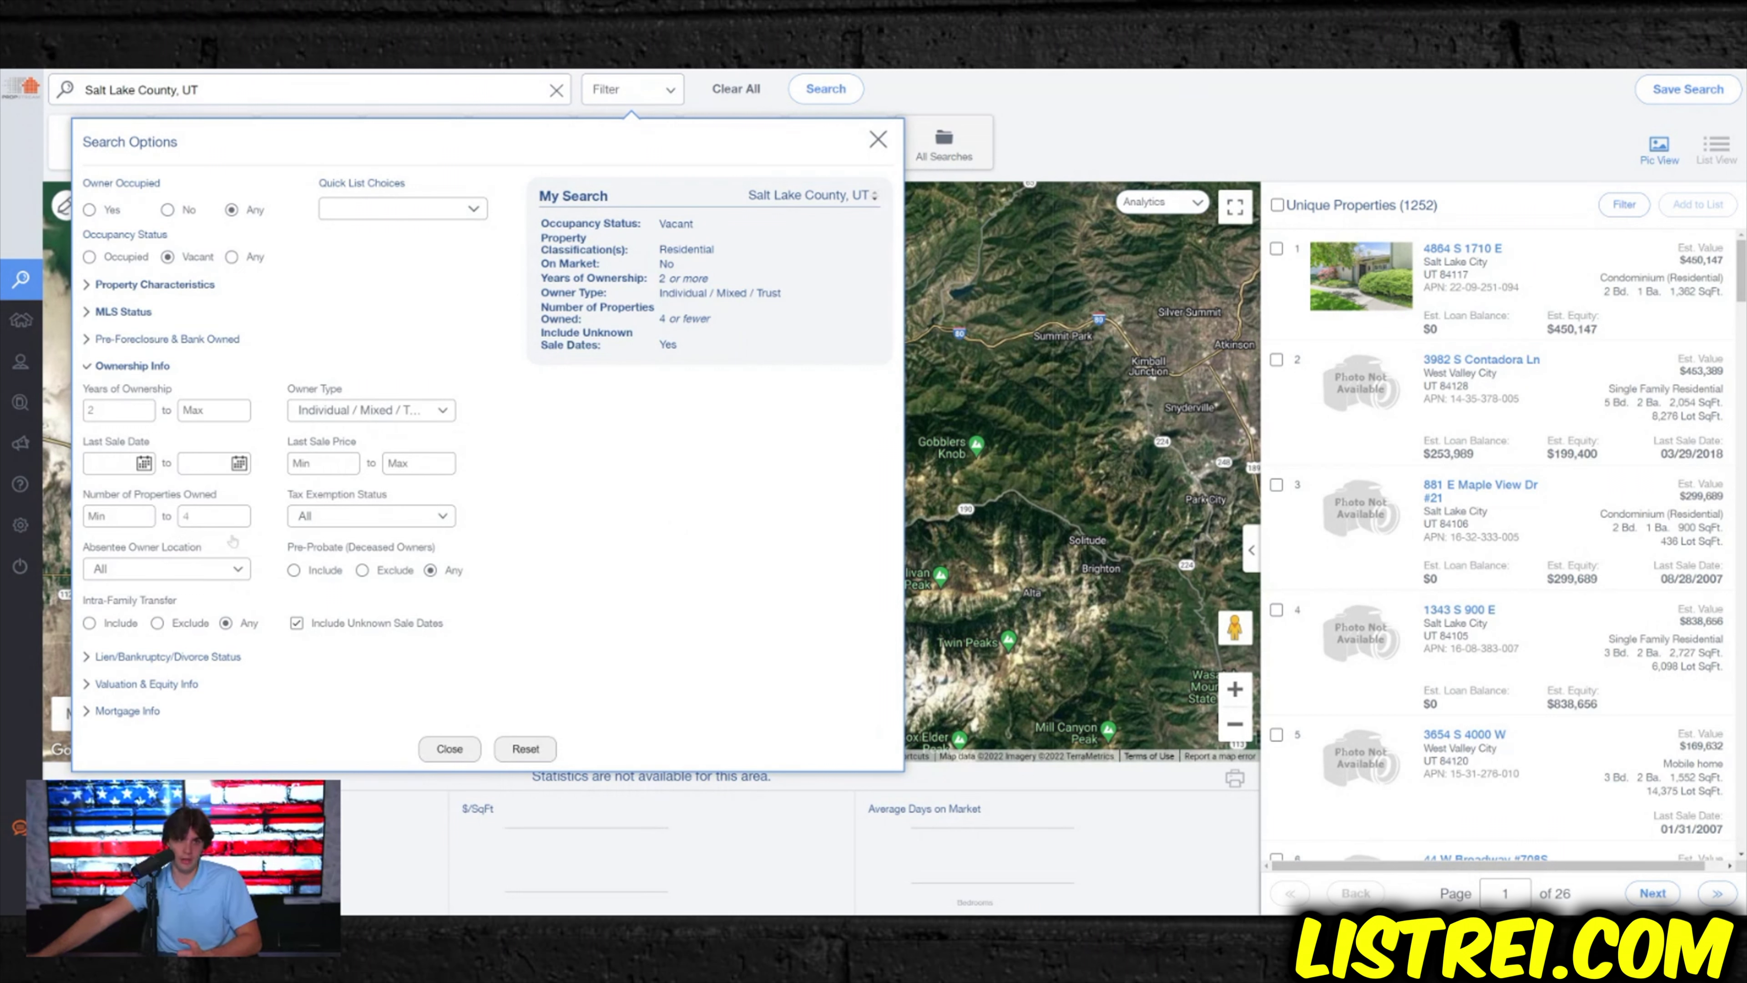
- Examine the tax exemption status choices and the lien, bankruptcy and divorce filters
left_click(331, 523)
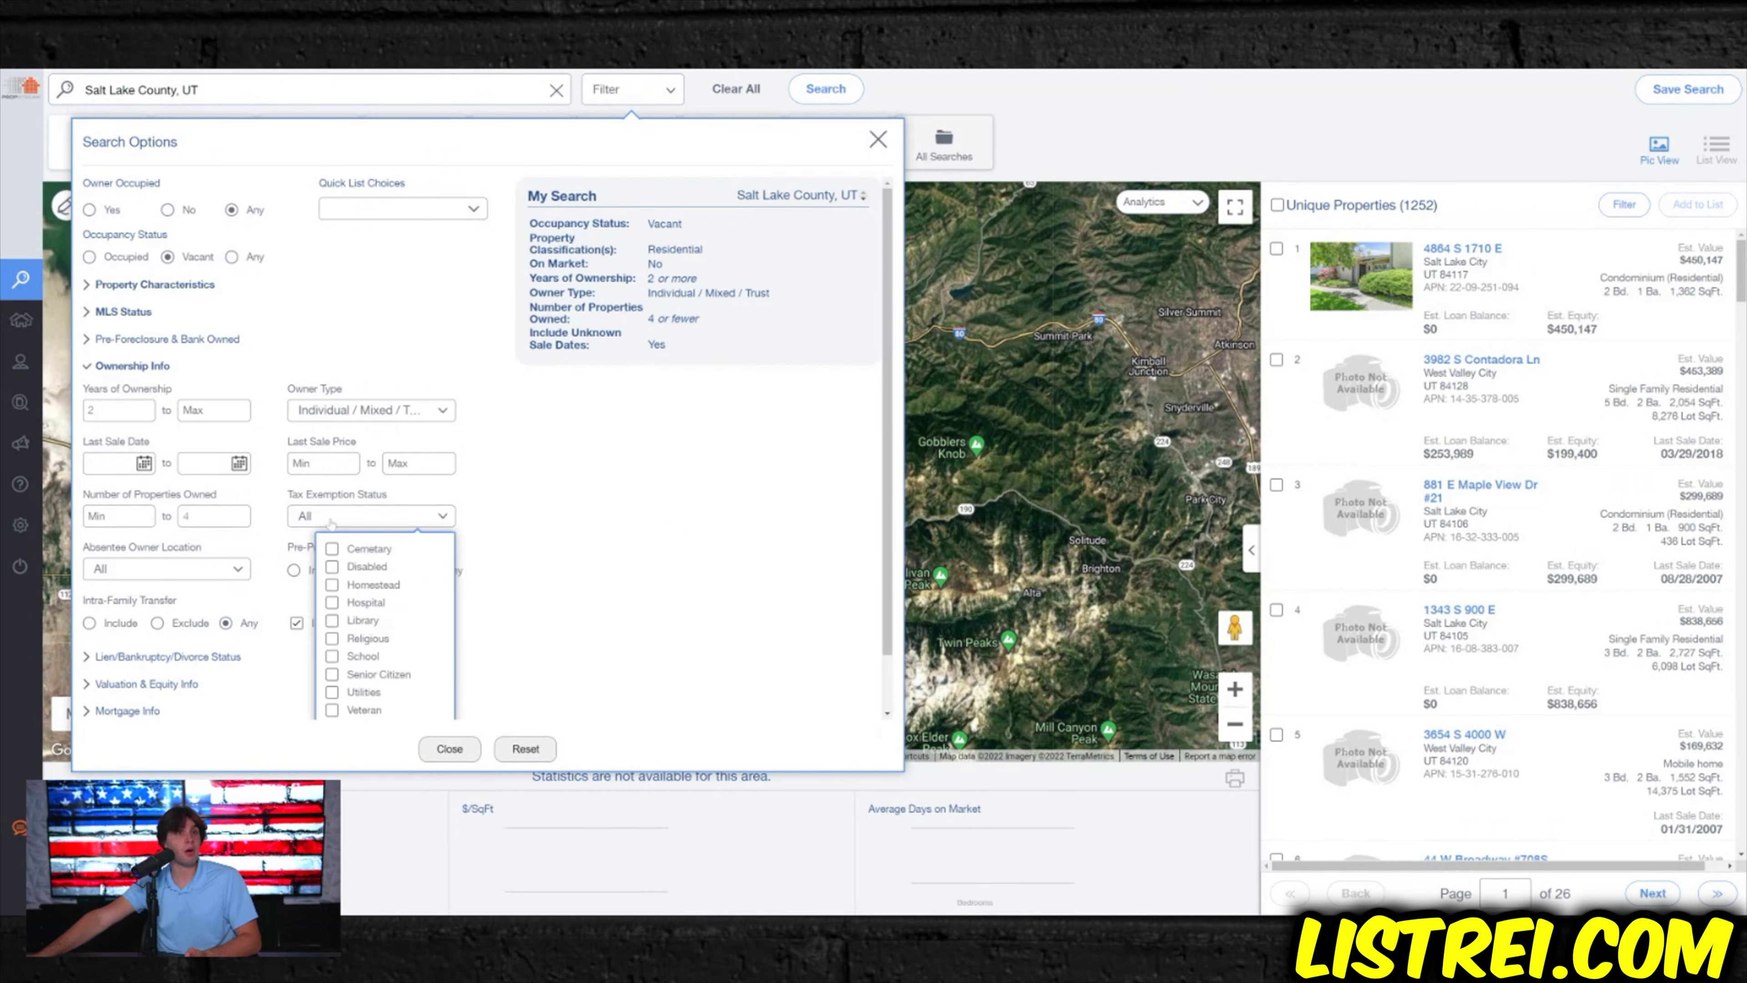
scroll(402, 607, "down", 1)
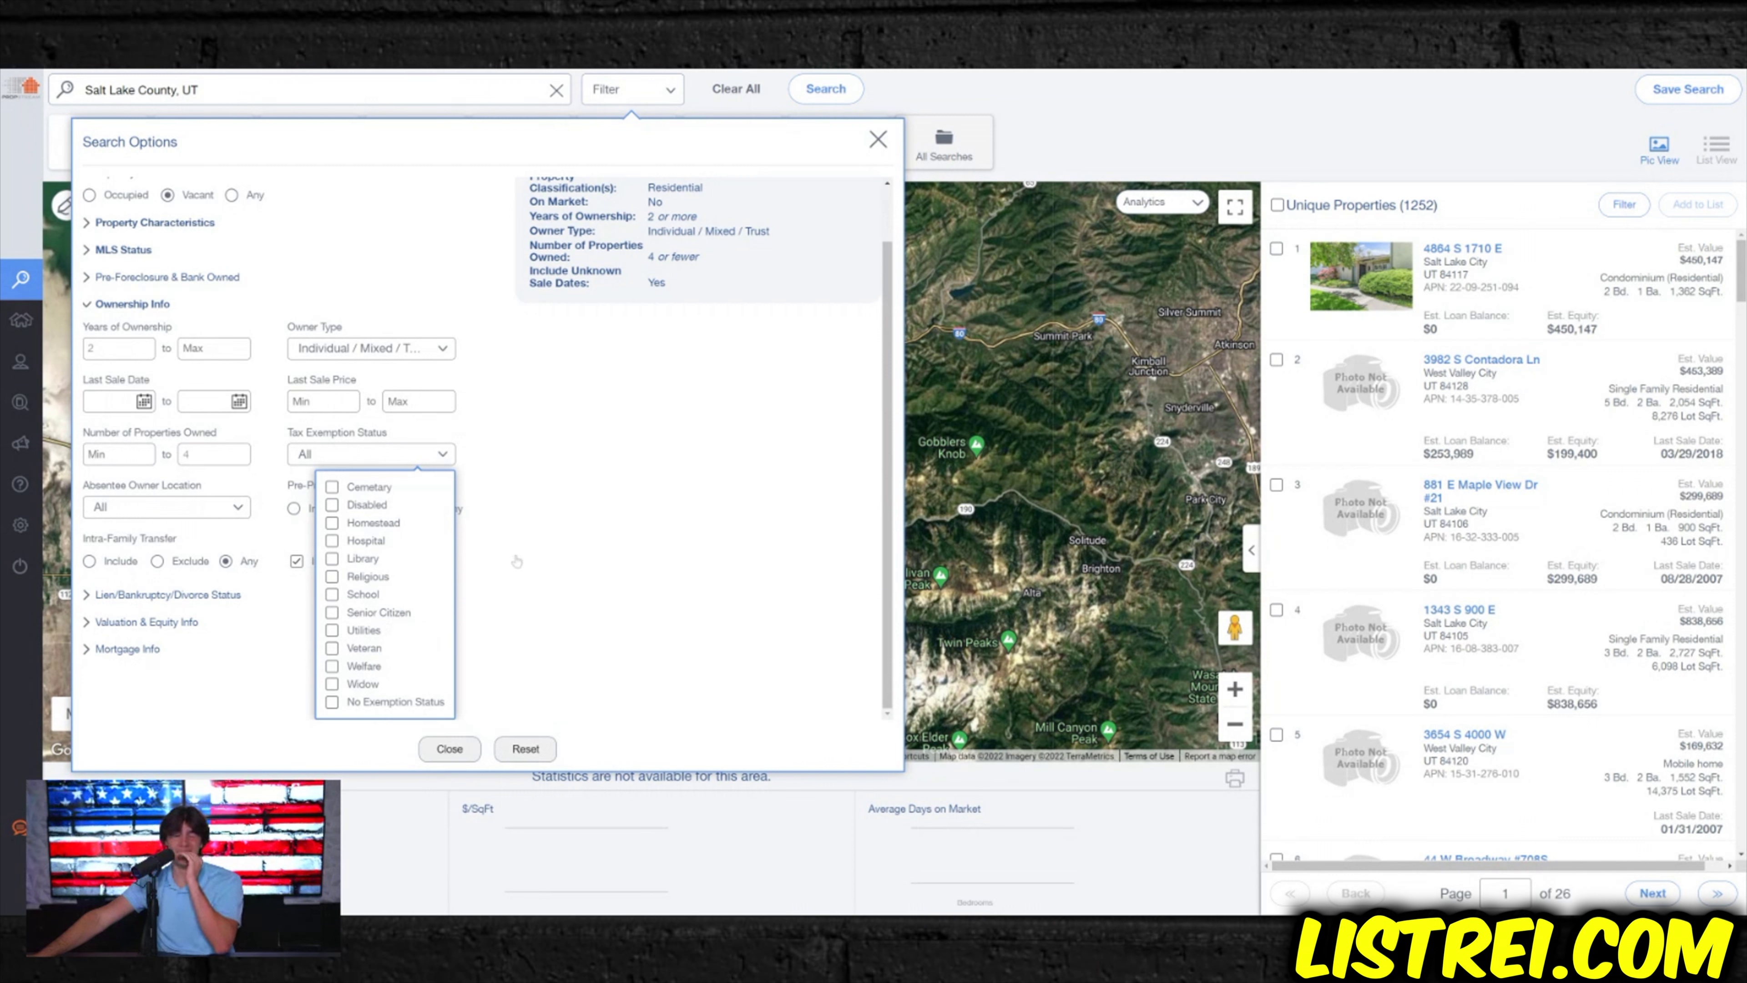
scroll(528, 530, "up", 2)
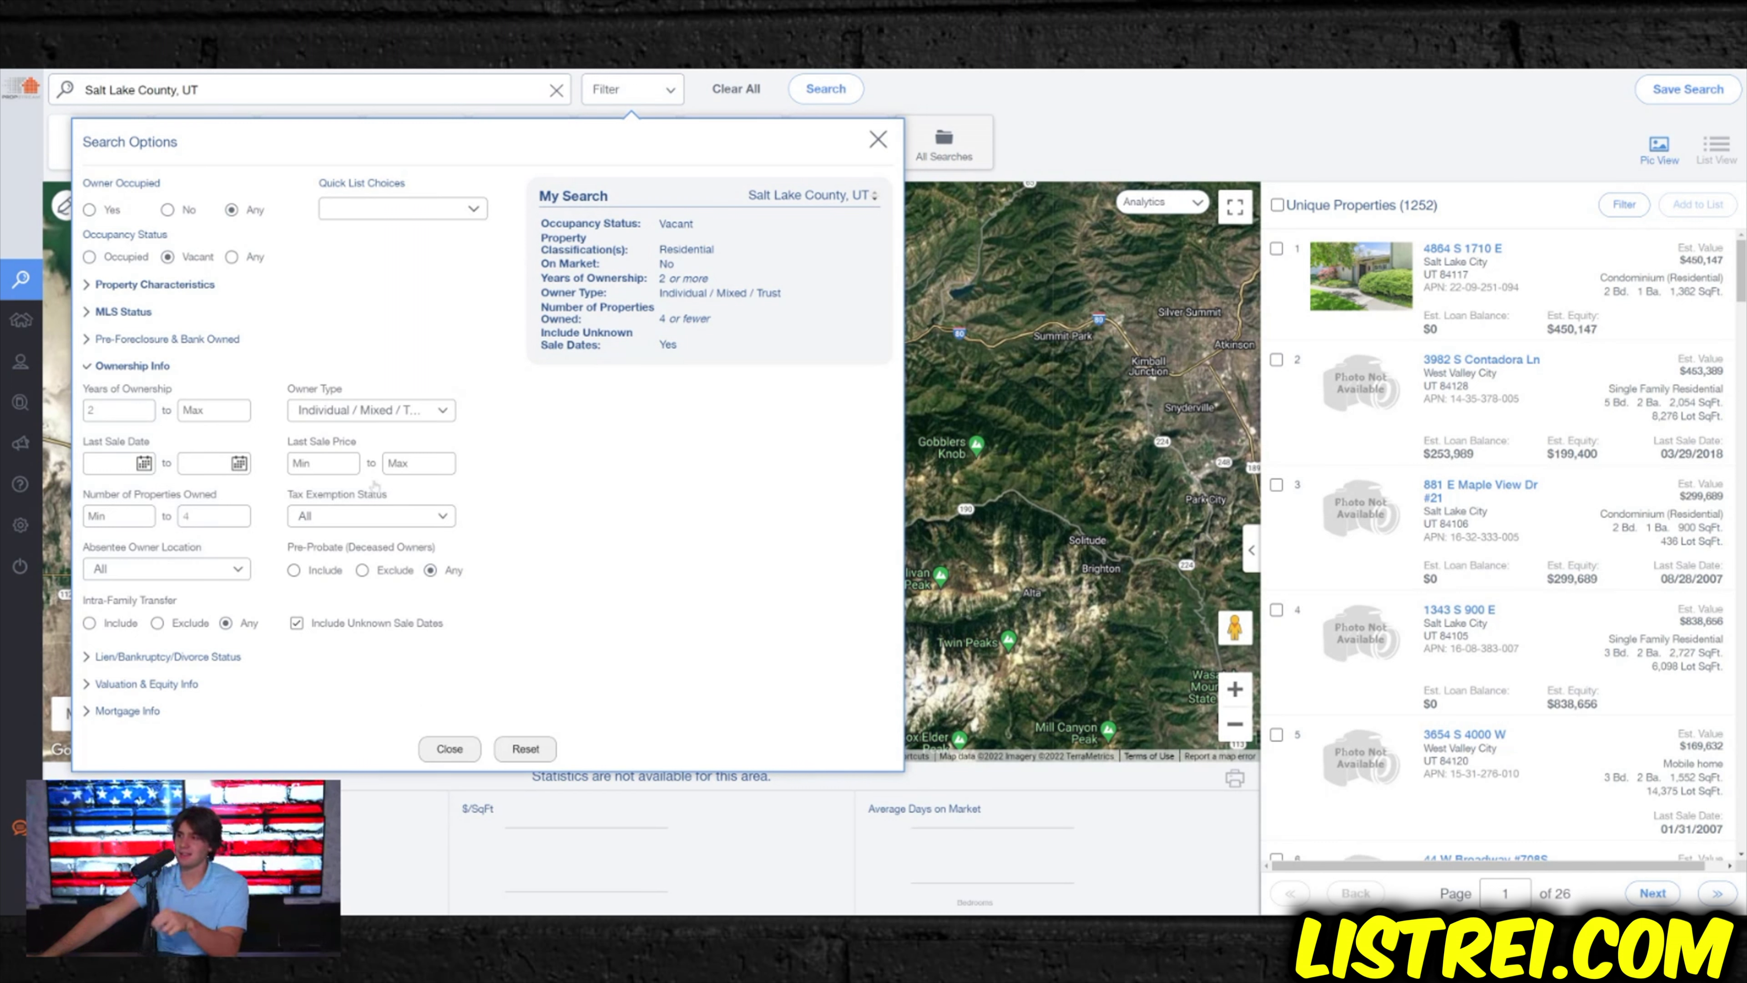
left_click(163, 663)
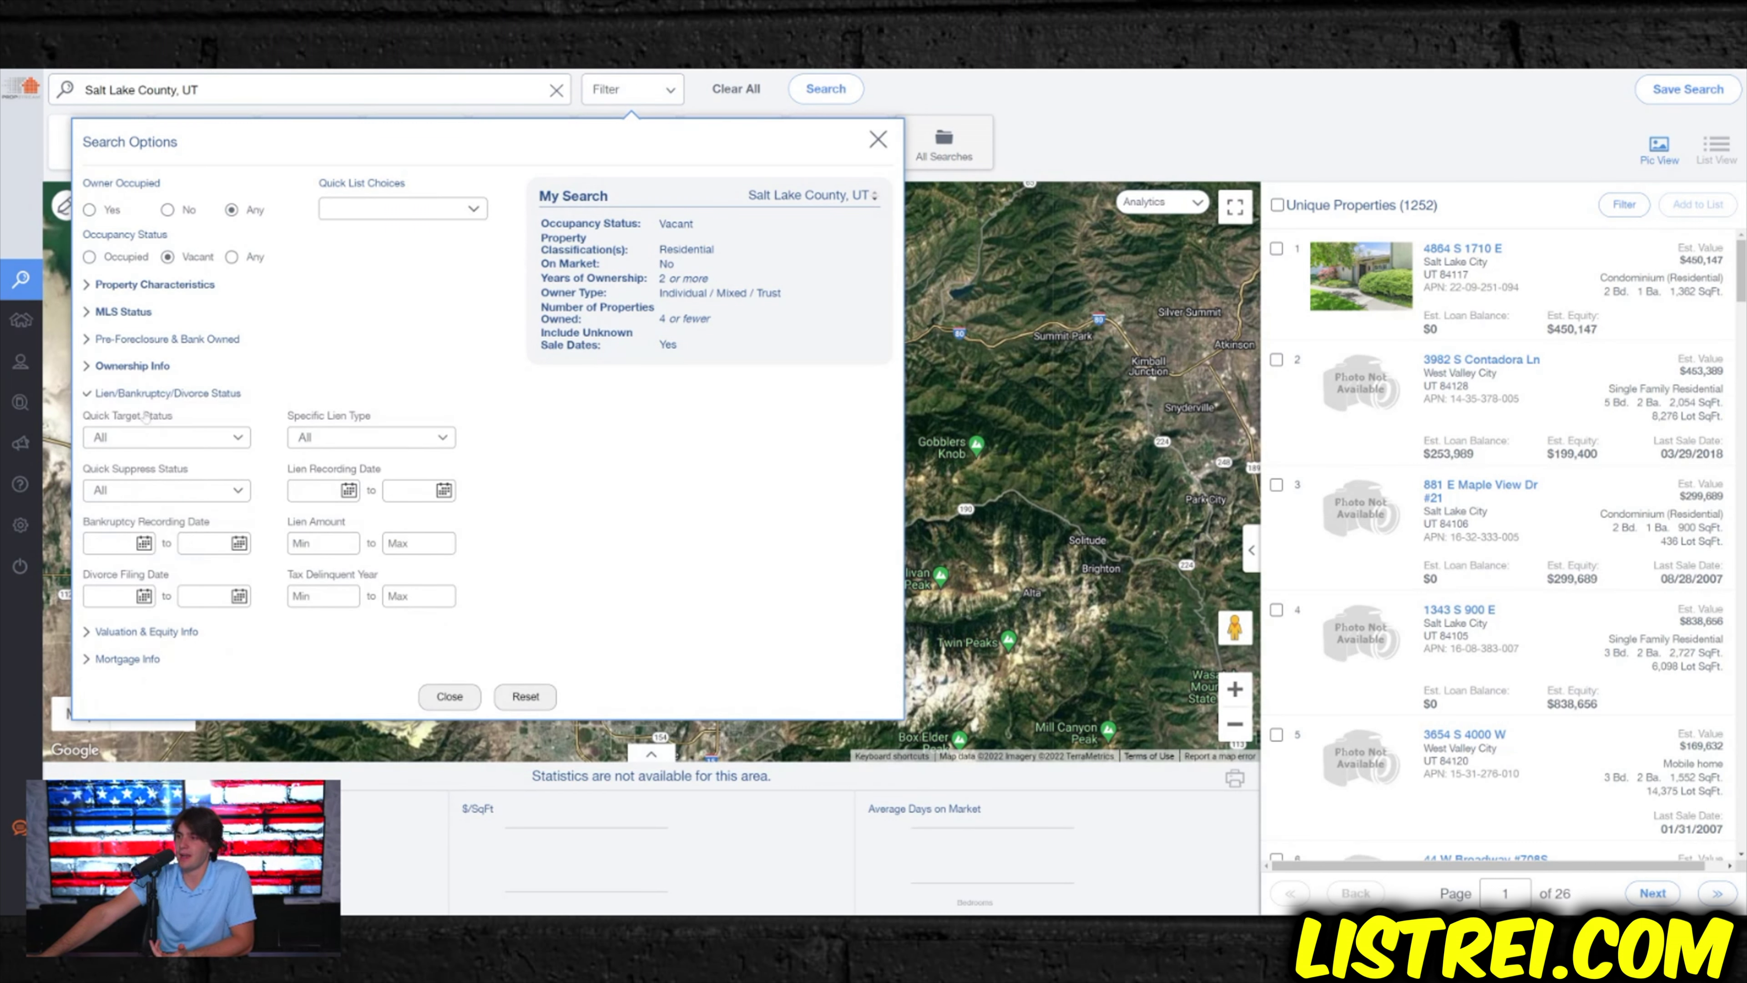
left_click(131, 396)
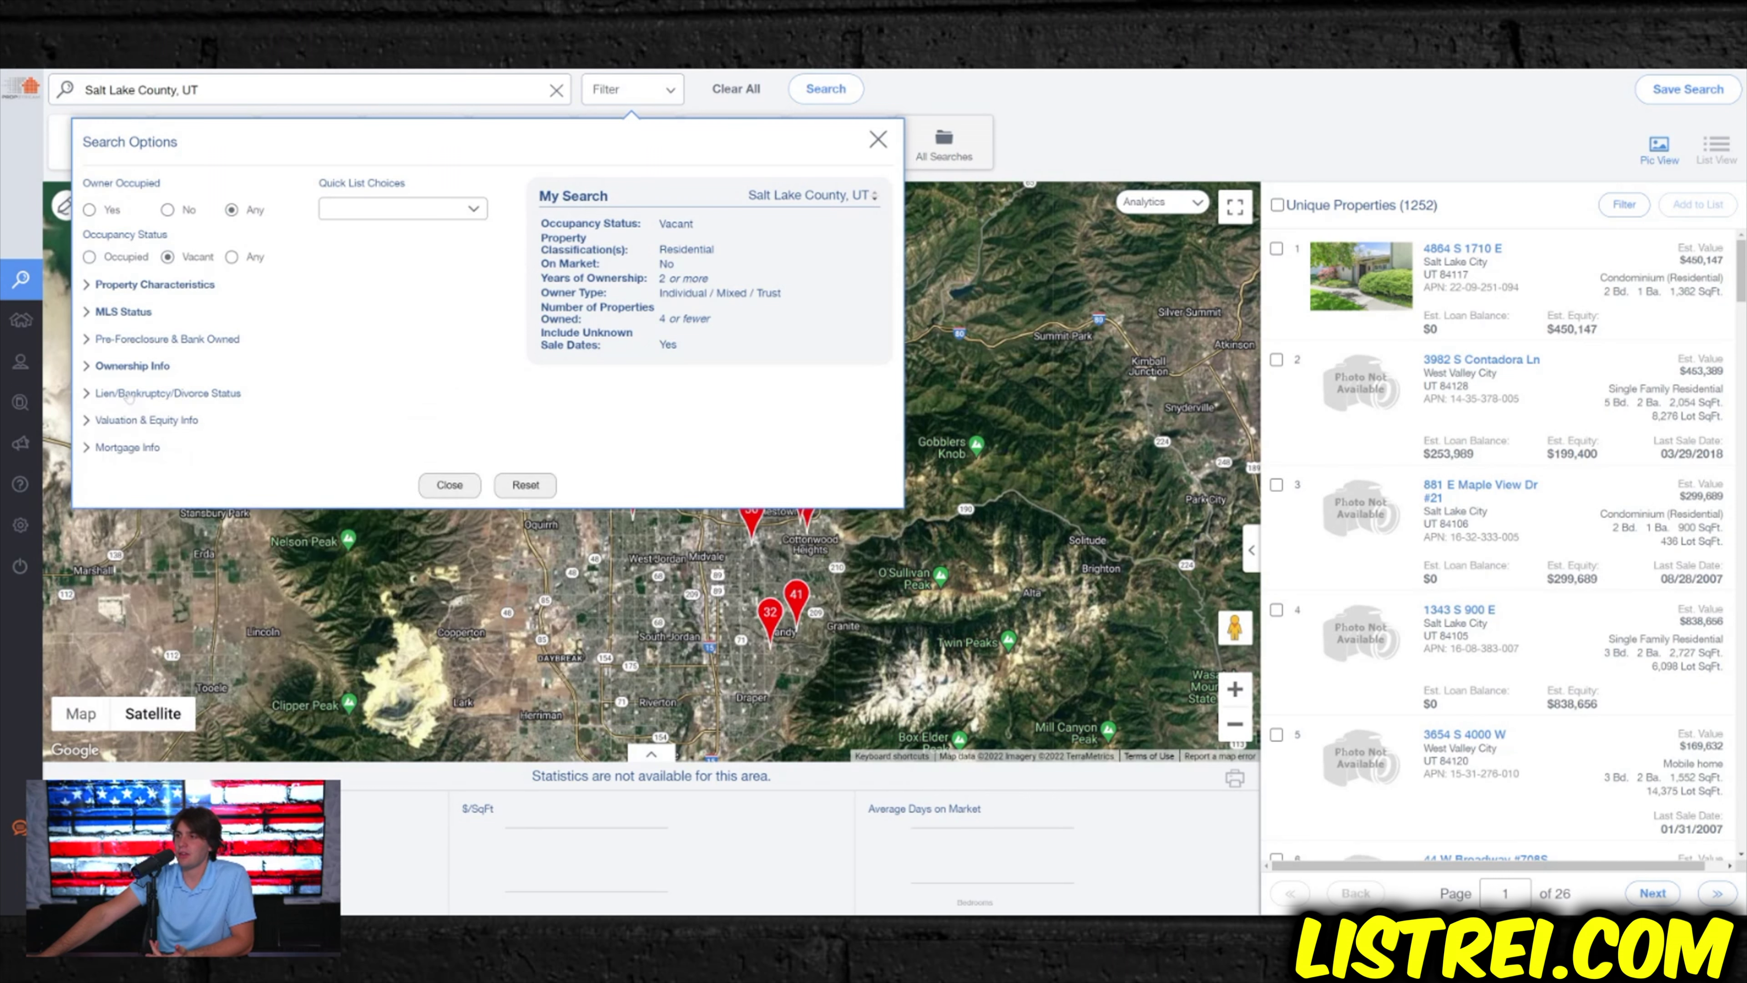
- Set the maximum estimated value to 750,000 and the minimum estimated equity to 55%, and close the search options
left_click(123, 423)
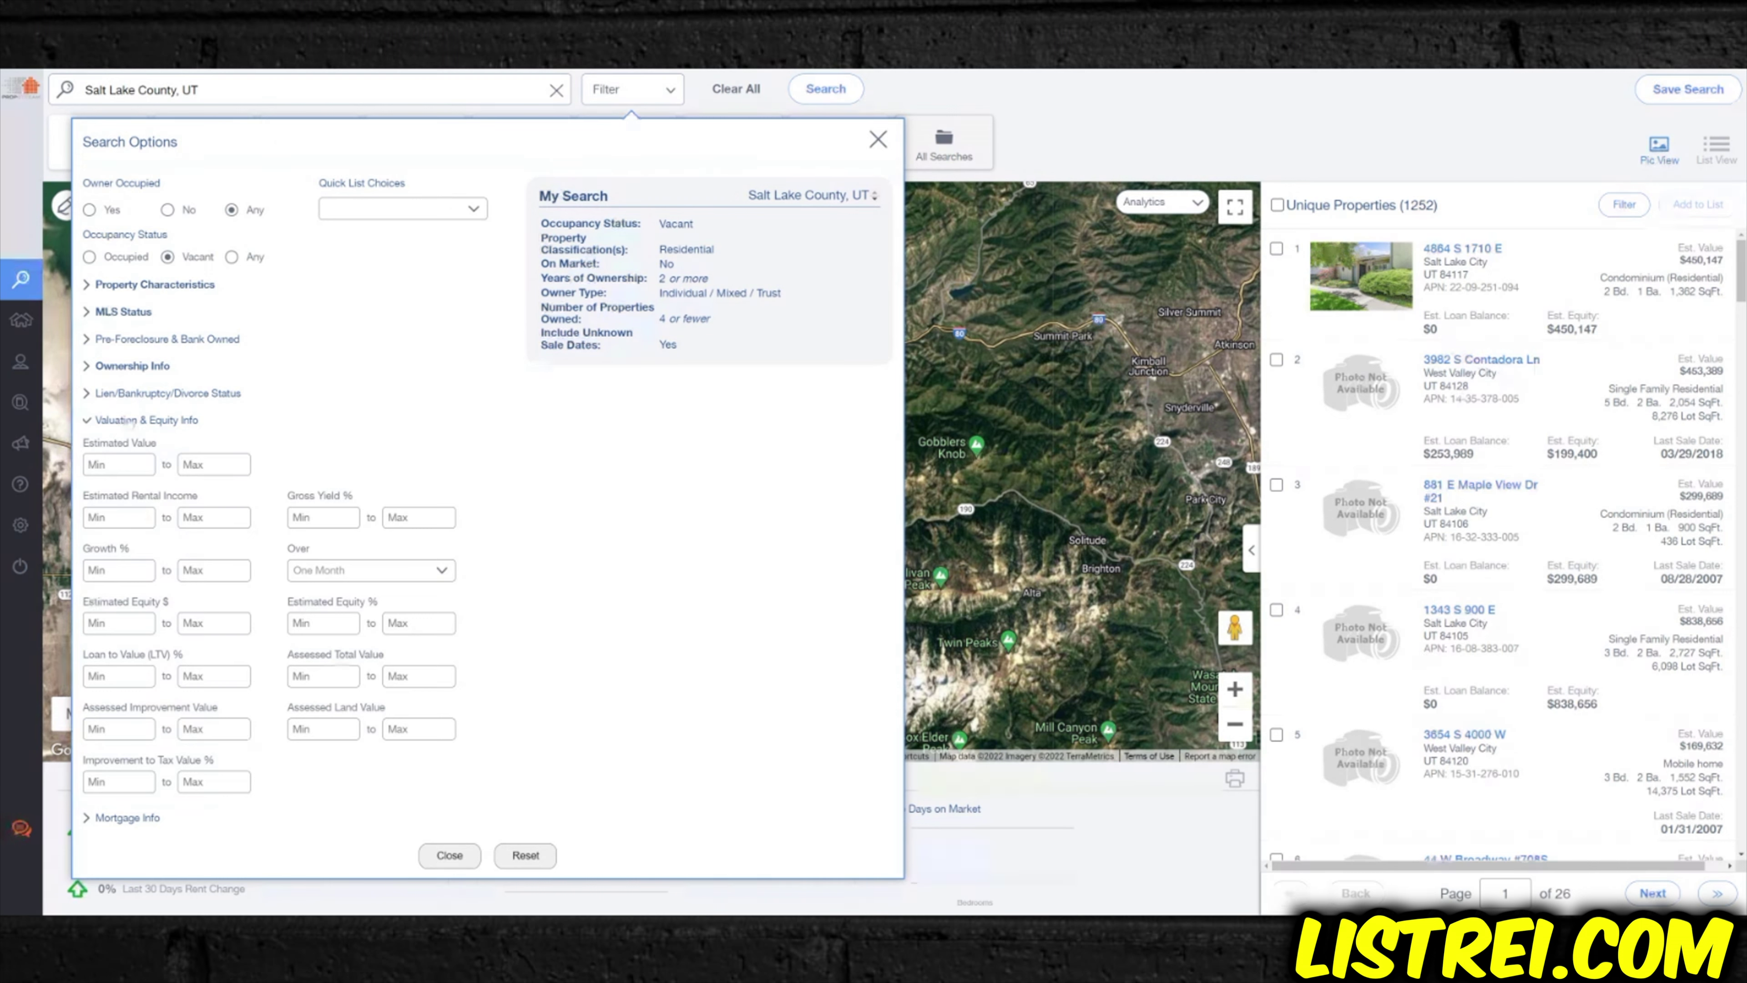
mouse_move(21, 482)
type("75")
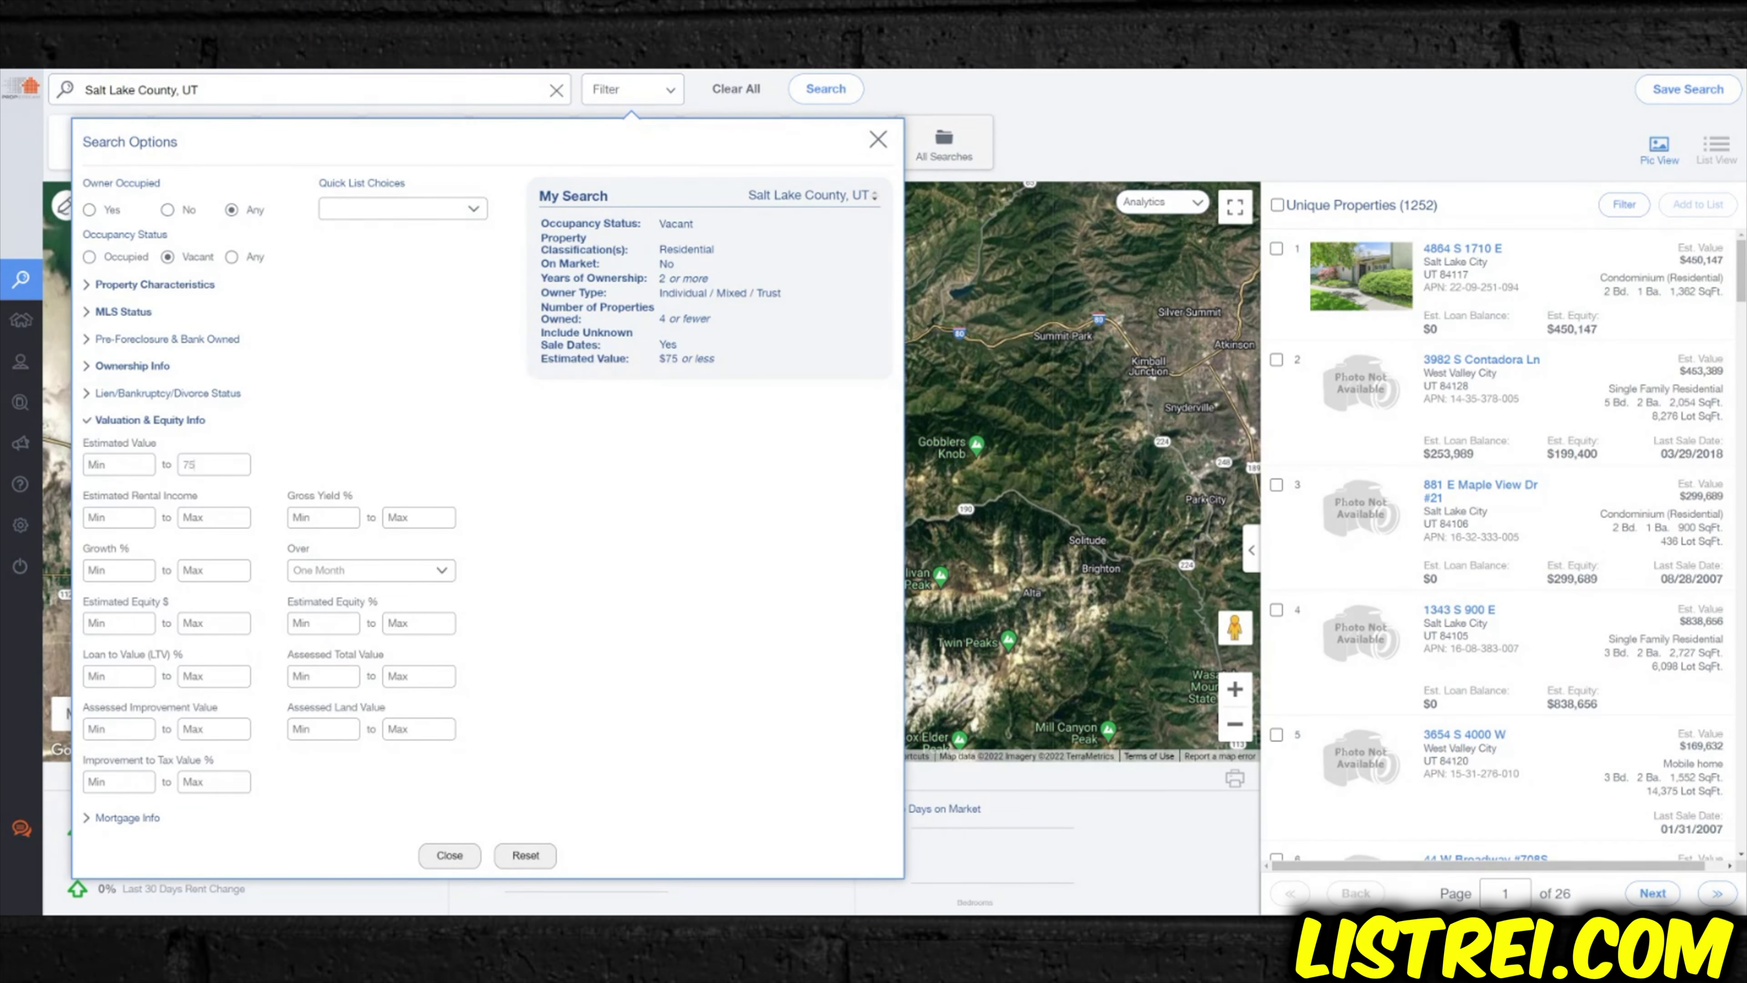
type("0,000")
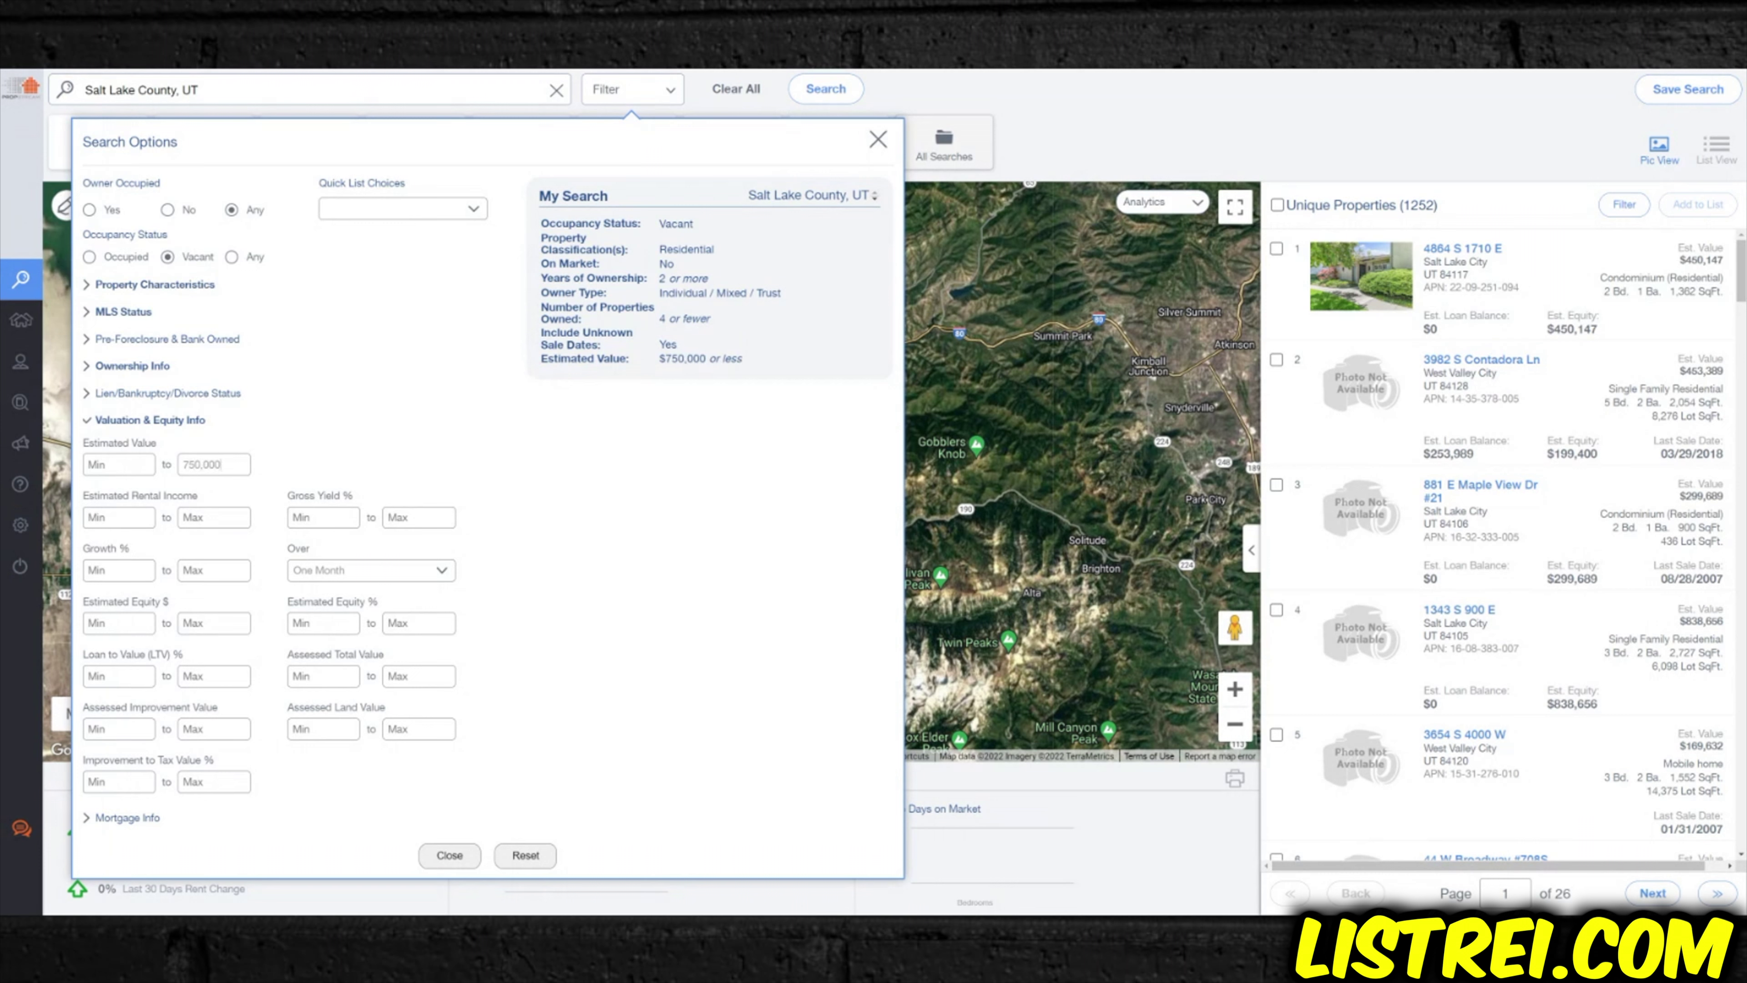
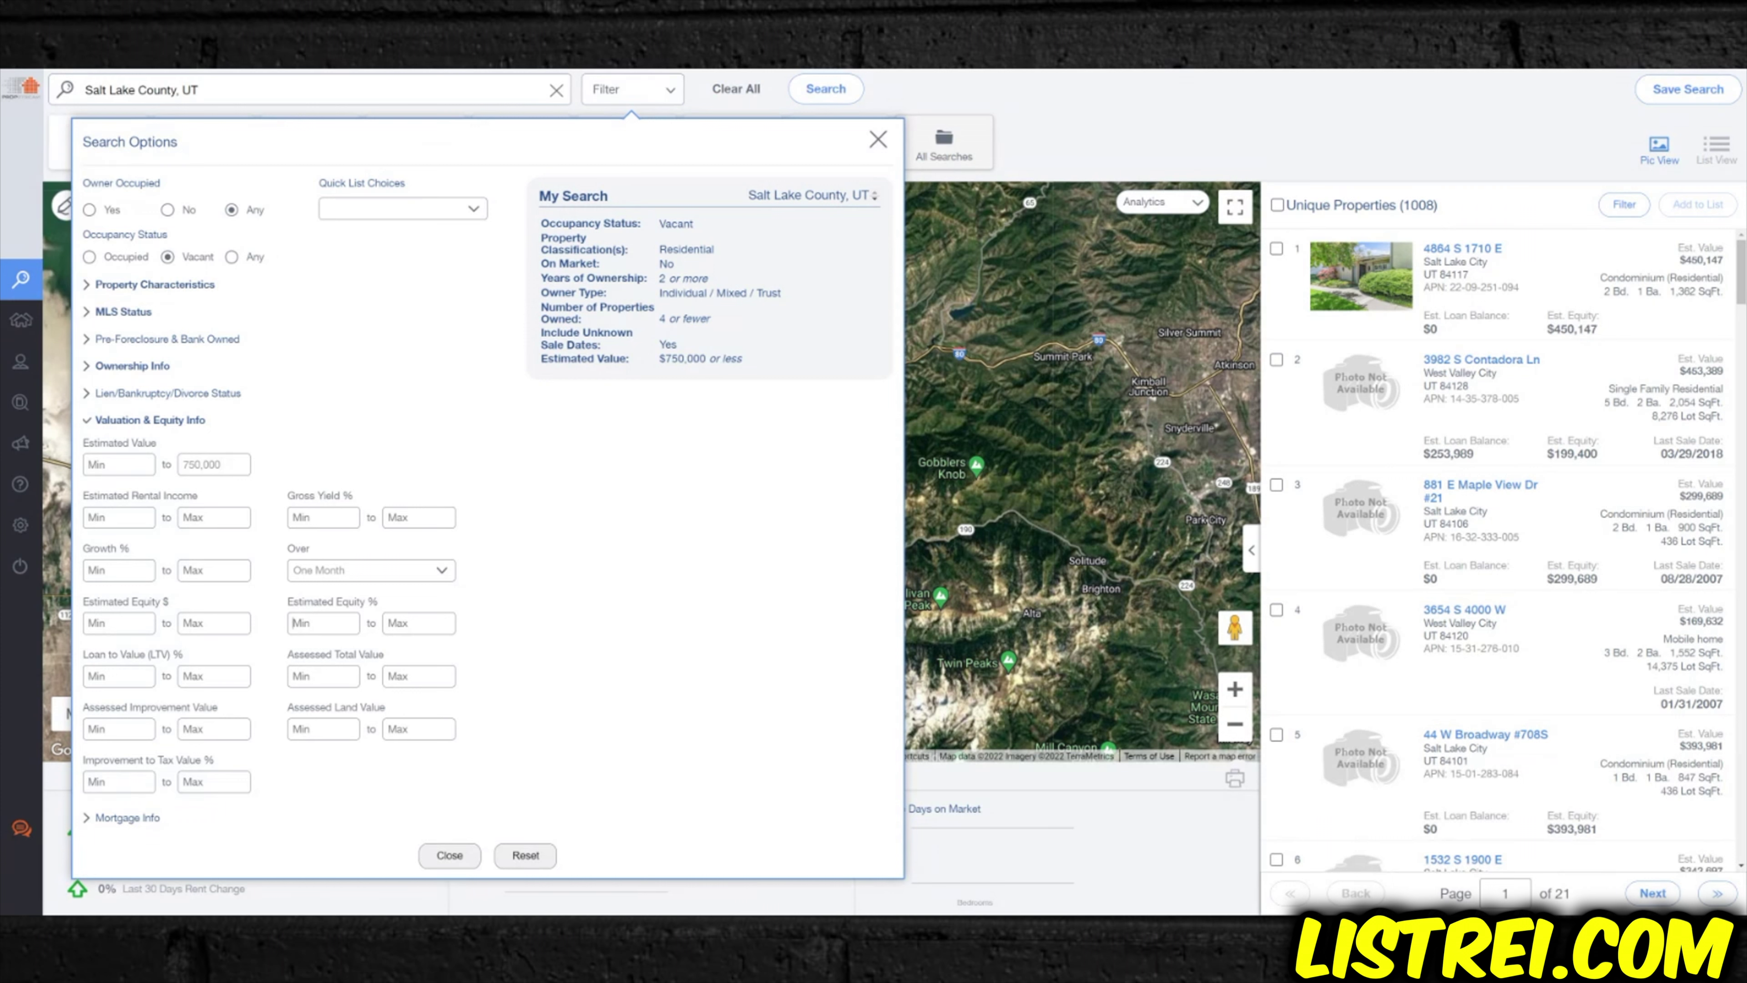
type("55")
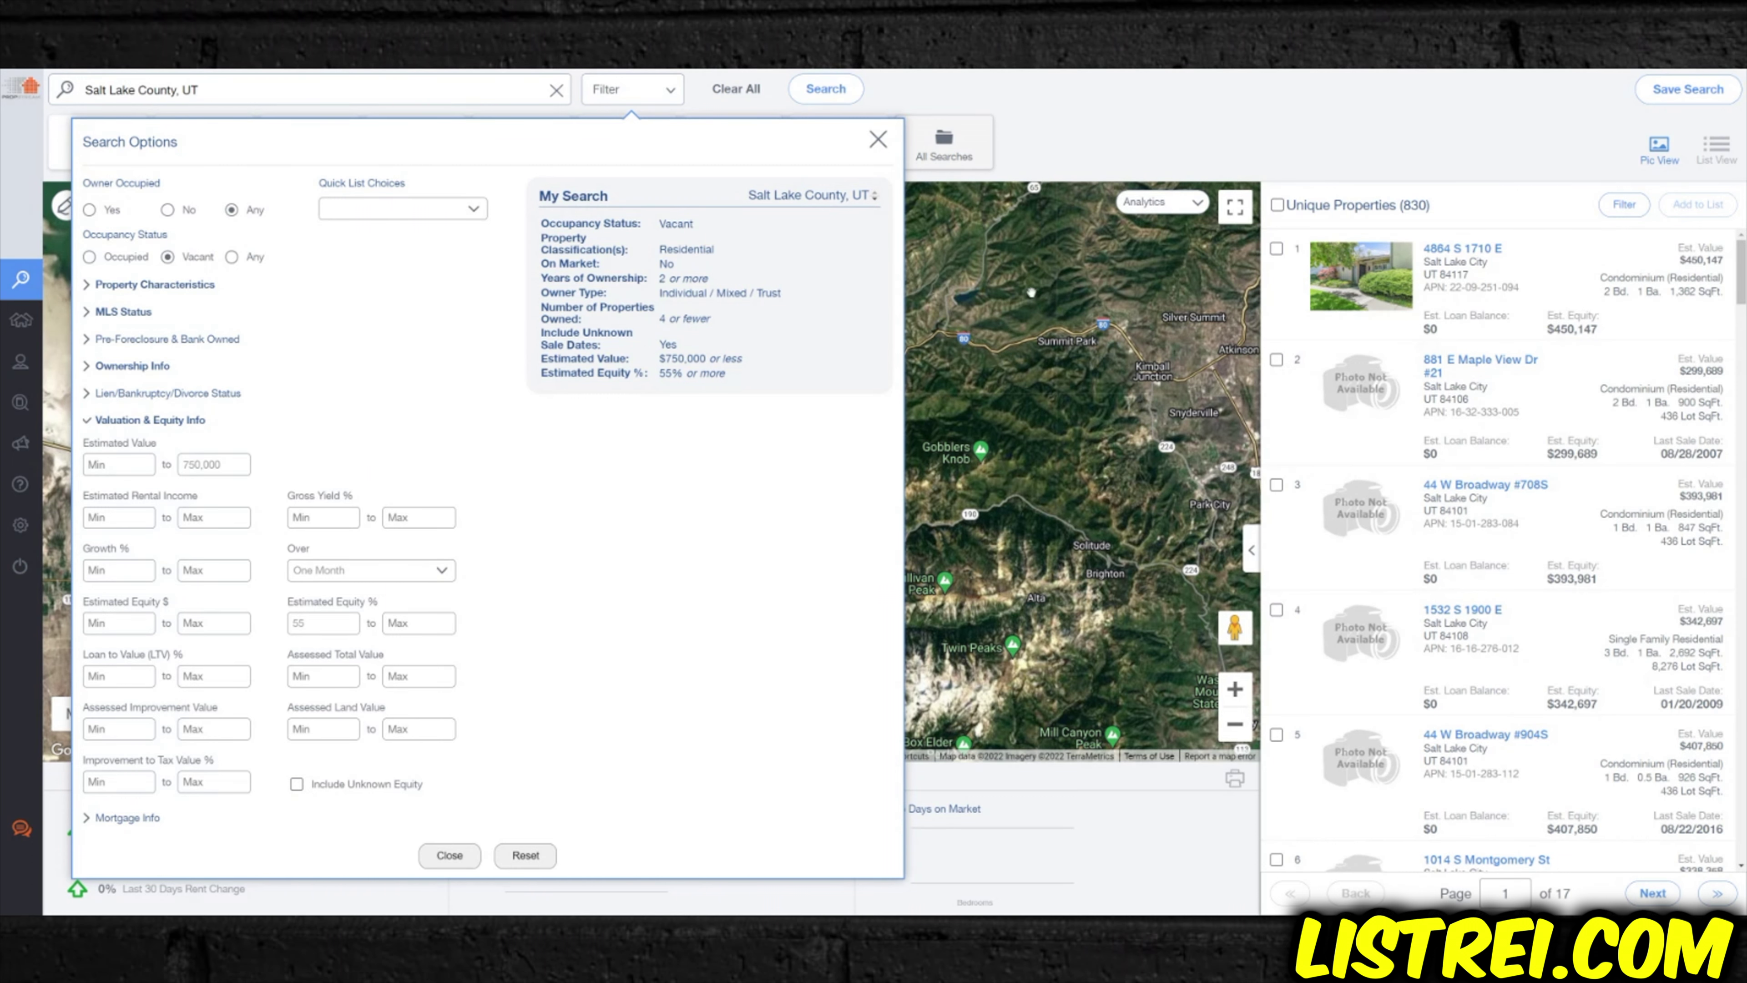
left_click(1054, 135)
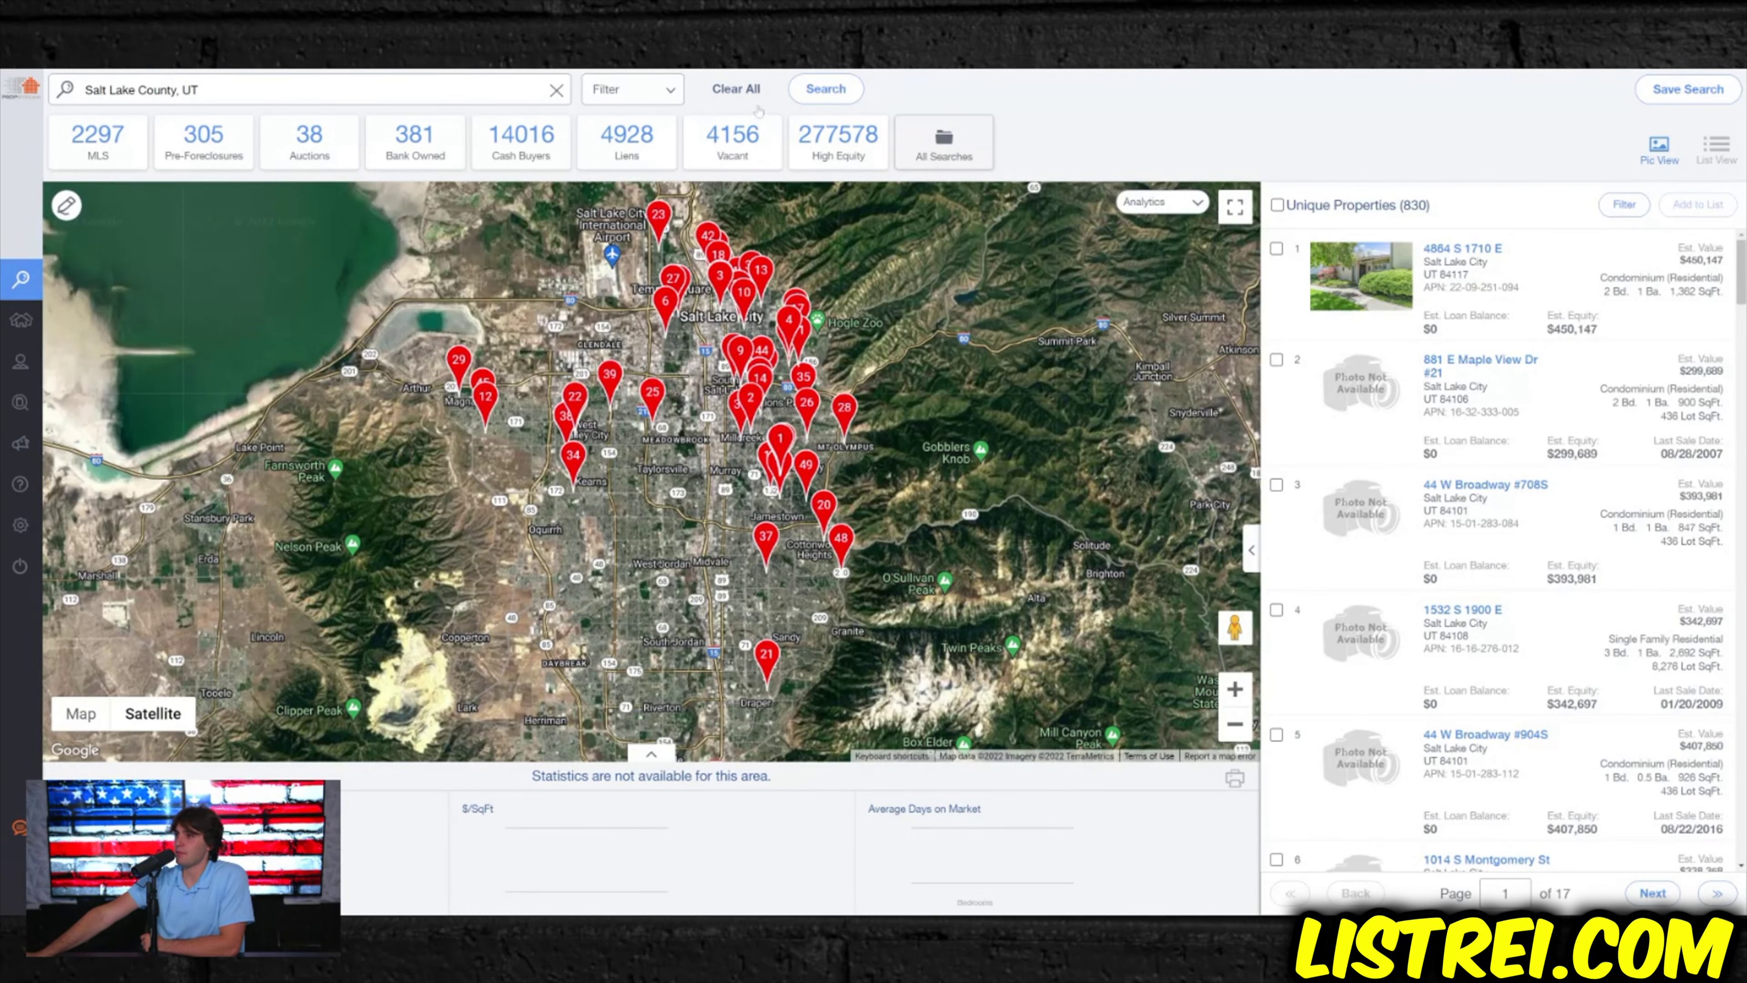
- Clear the Salt Lake County location and all search filters
left_click(736, 88)
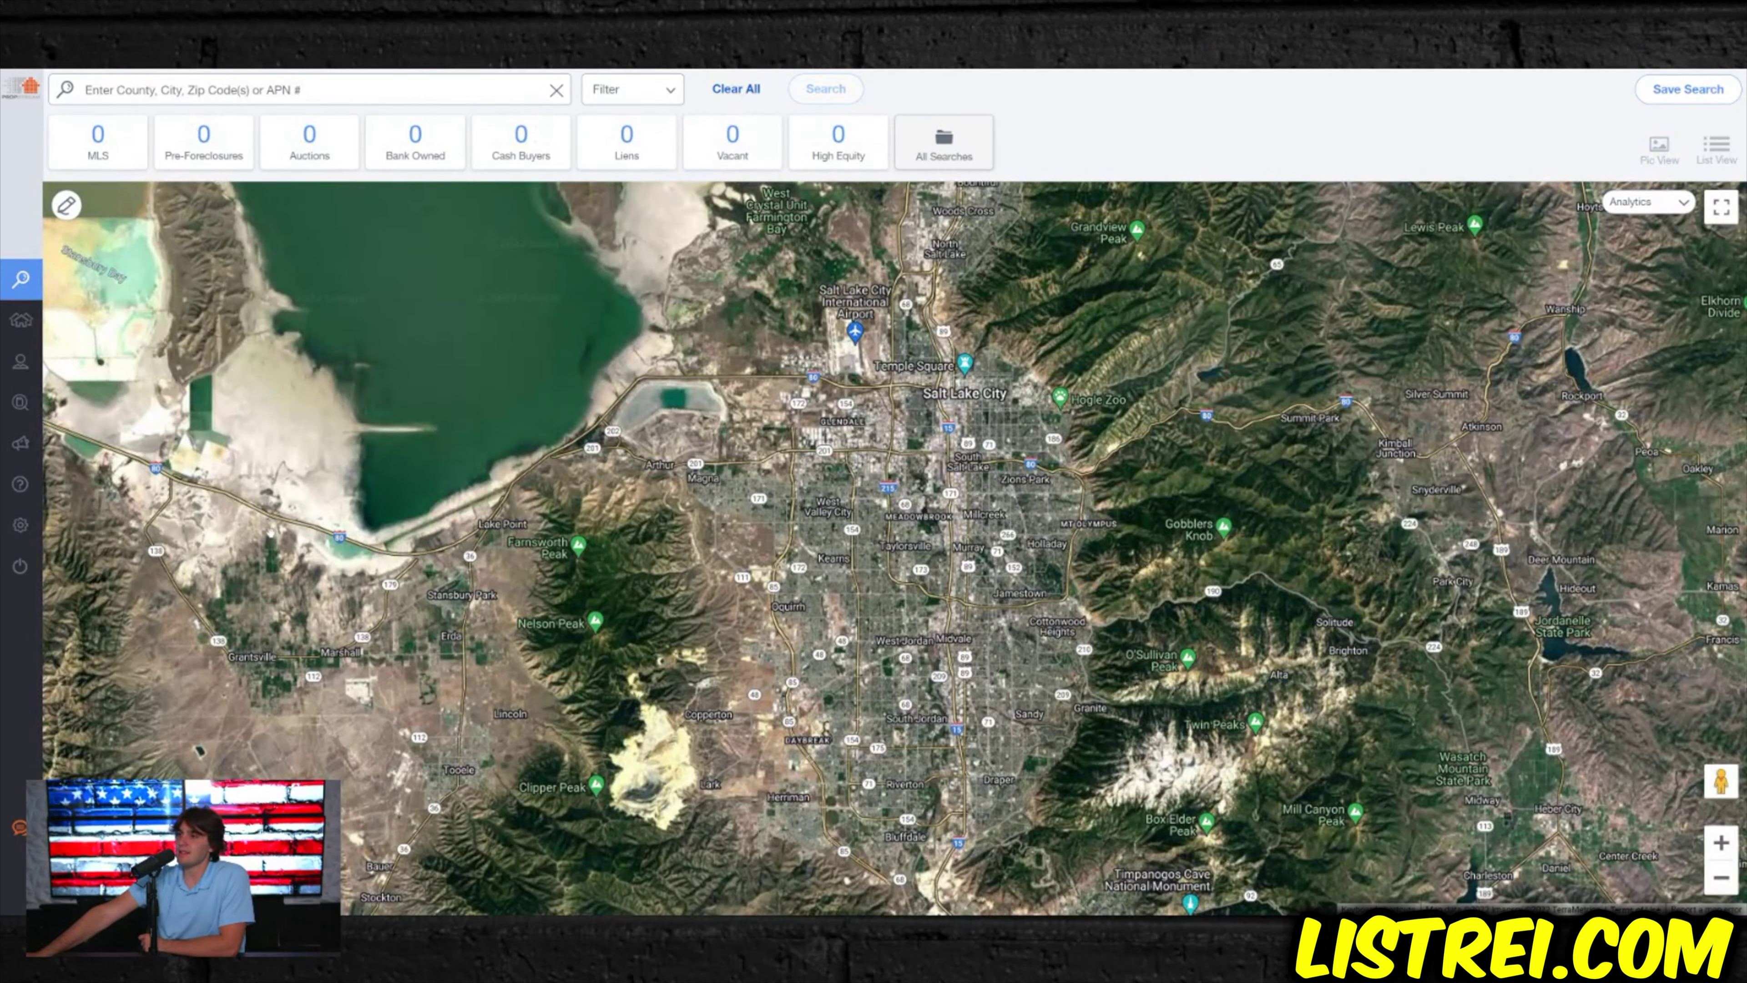
- Set the search location to Harris County, TX and apply the Tired Landlords quick list
left_click(340, 92)
left_click(289, 201)
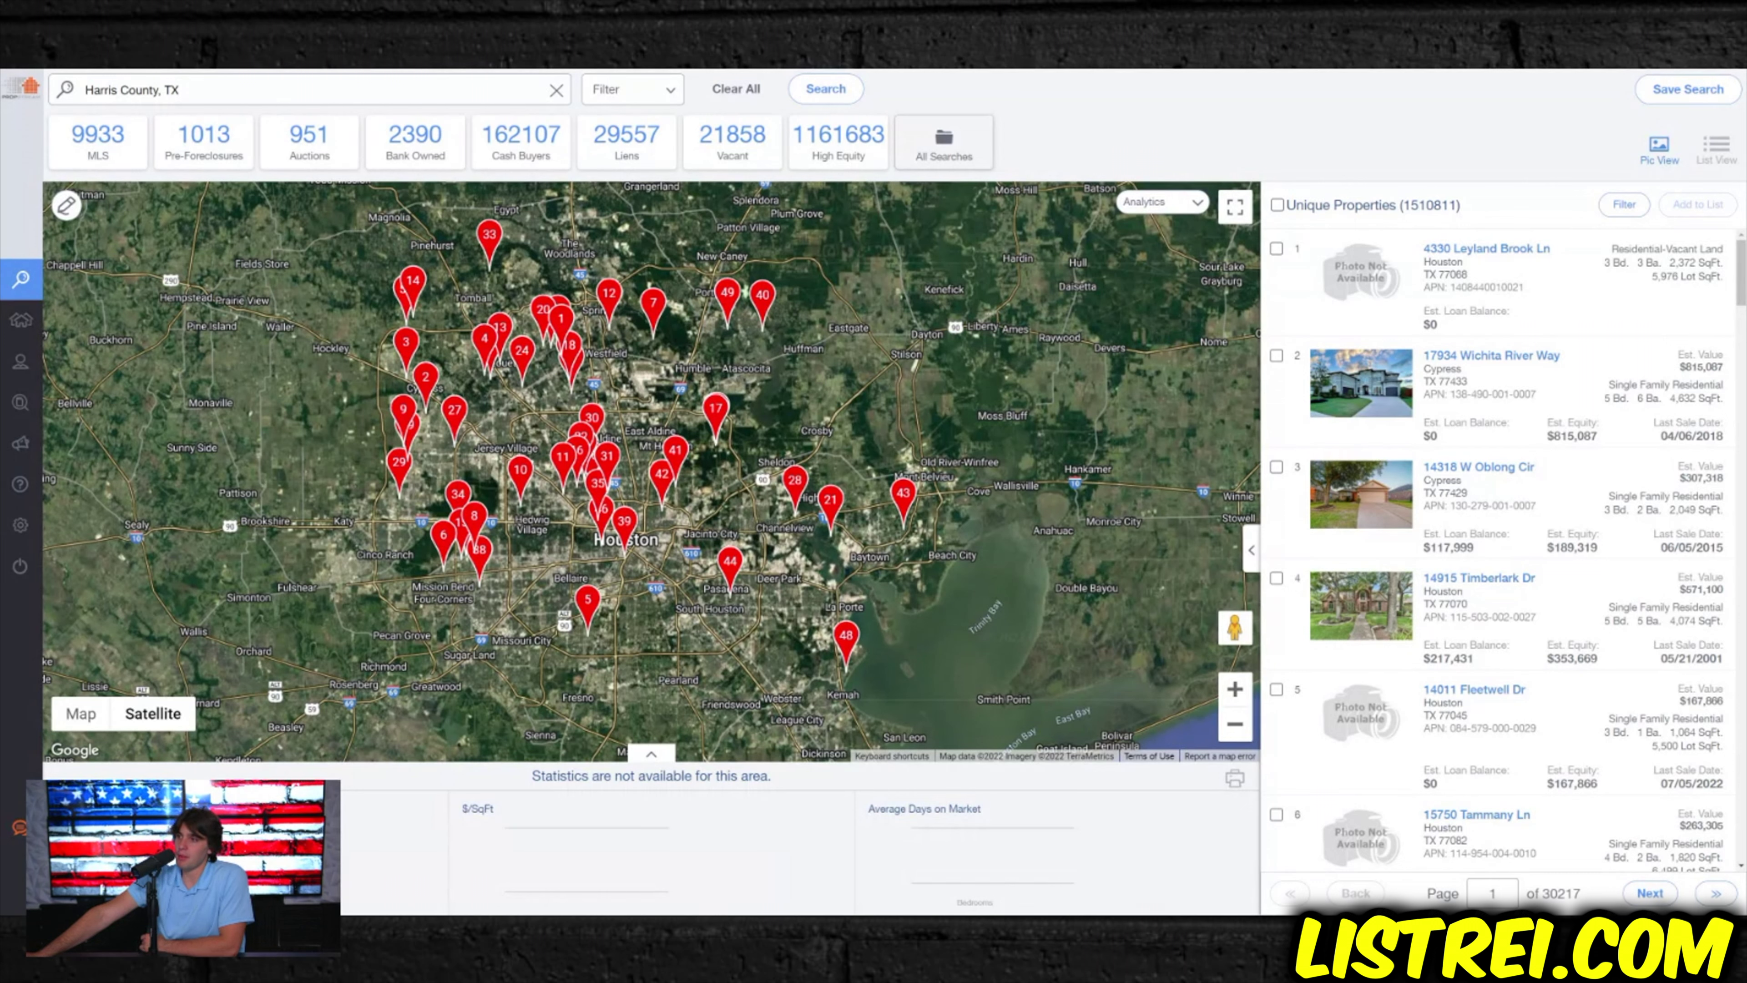
left_click(179, 90)
left_click(617, 102)
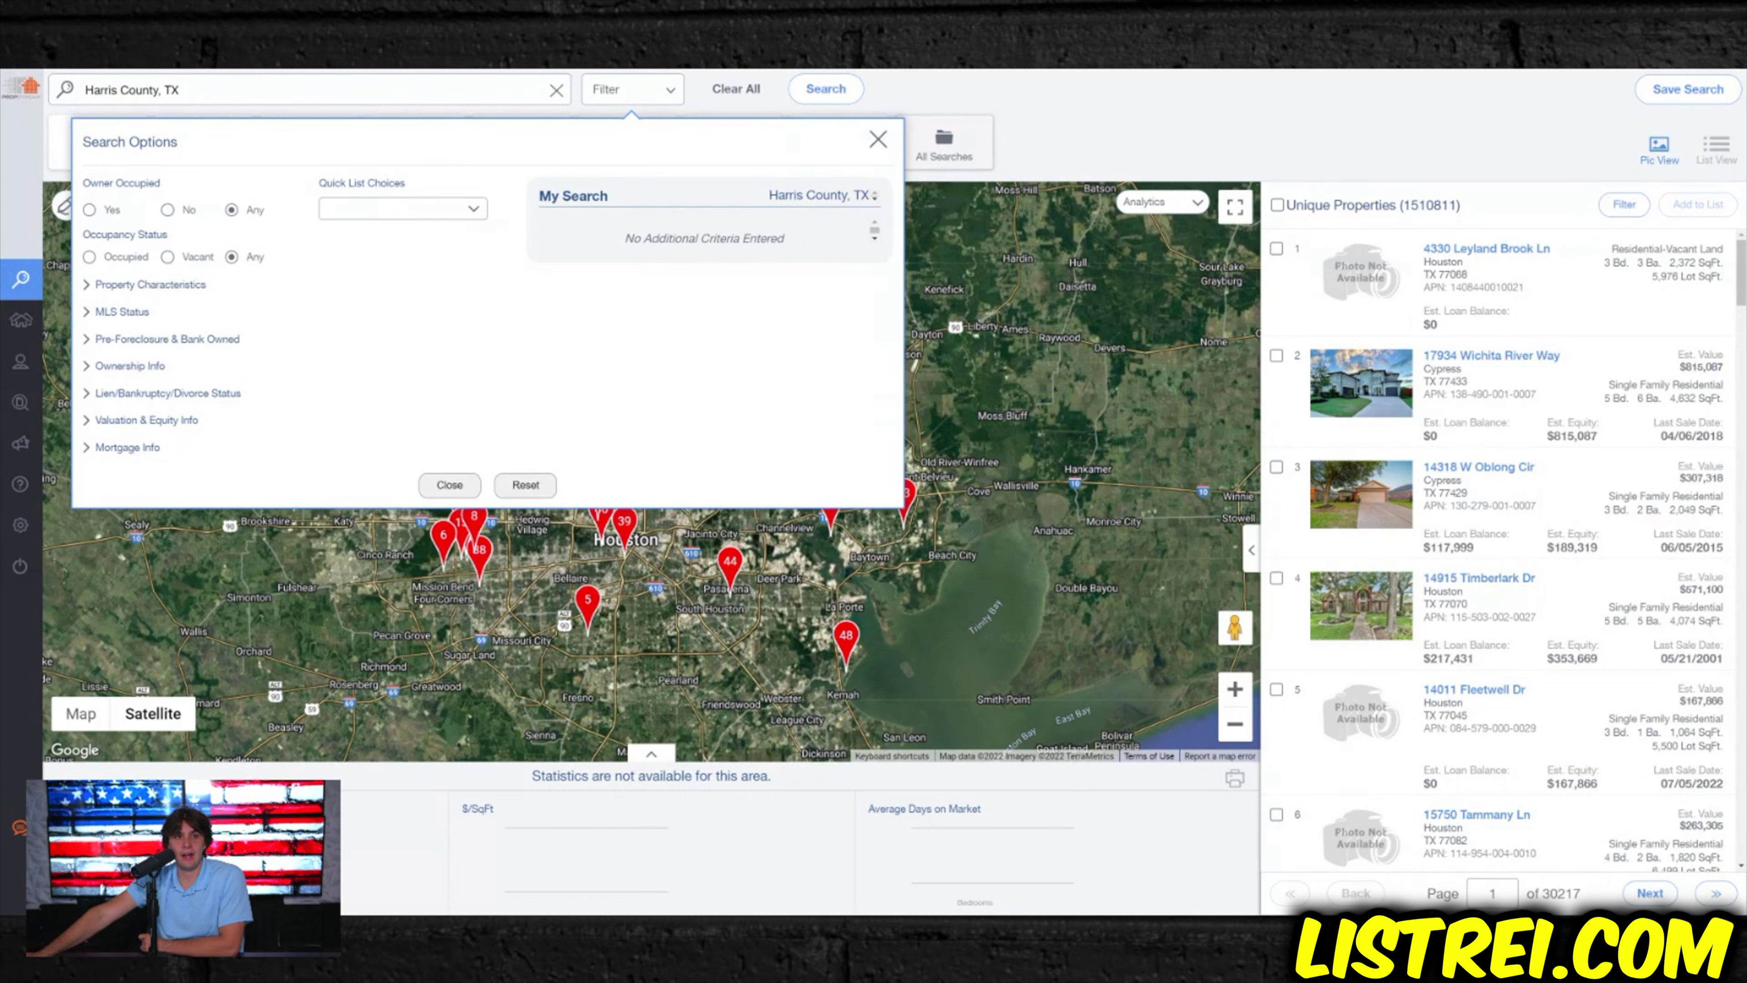
left_click(402, 209)
left_click(401, 227)
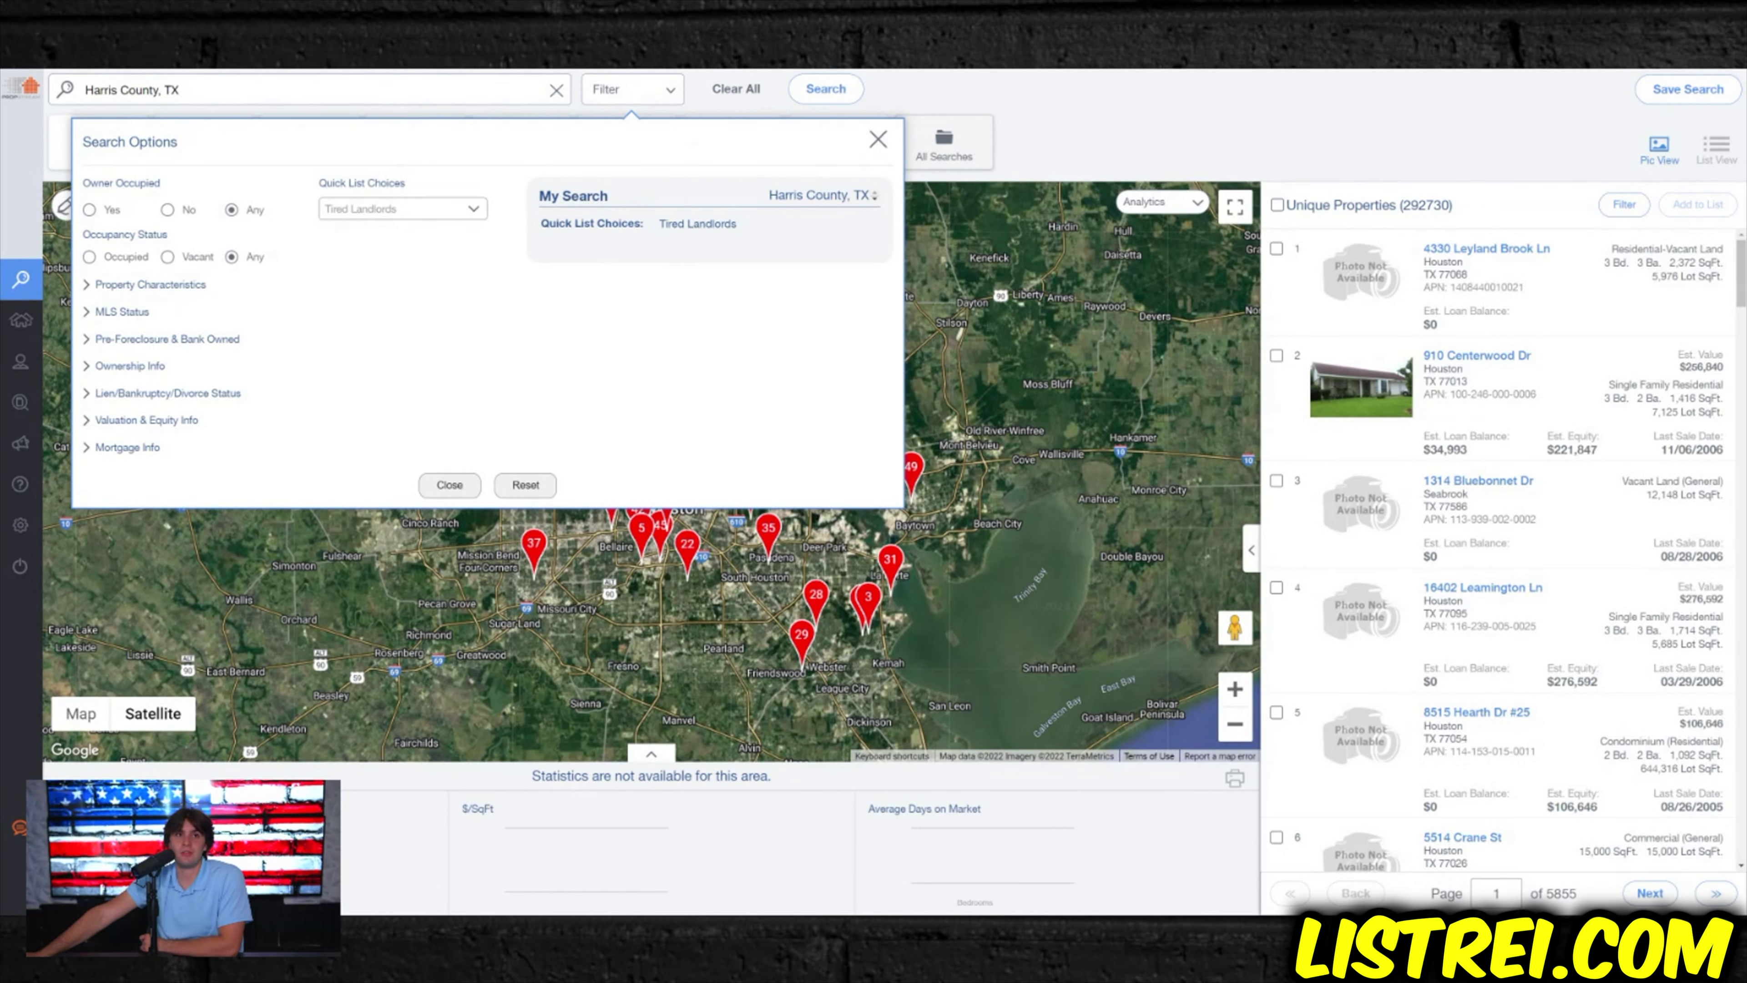
left_click(394, 208)
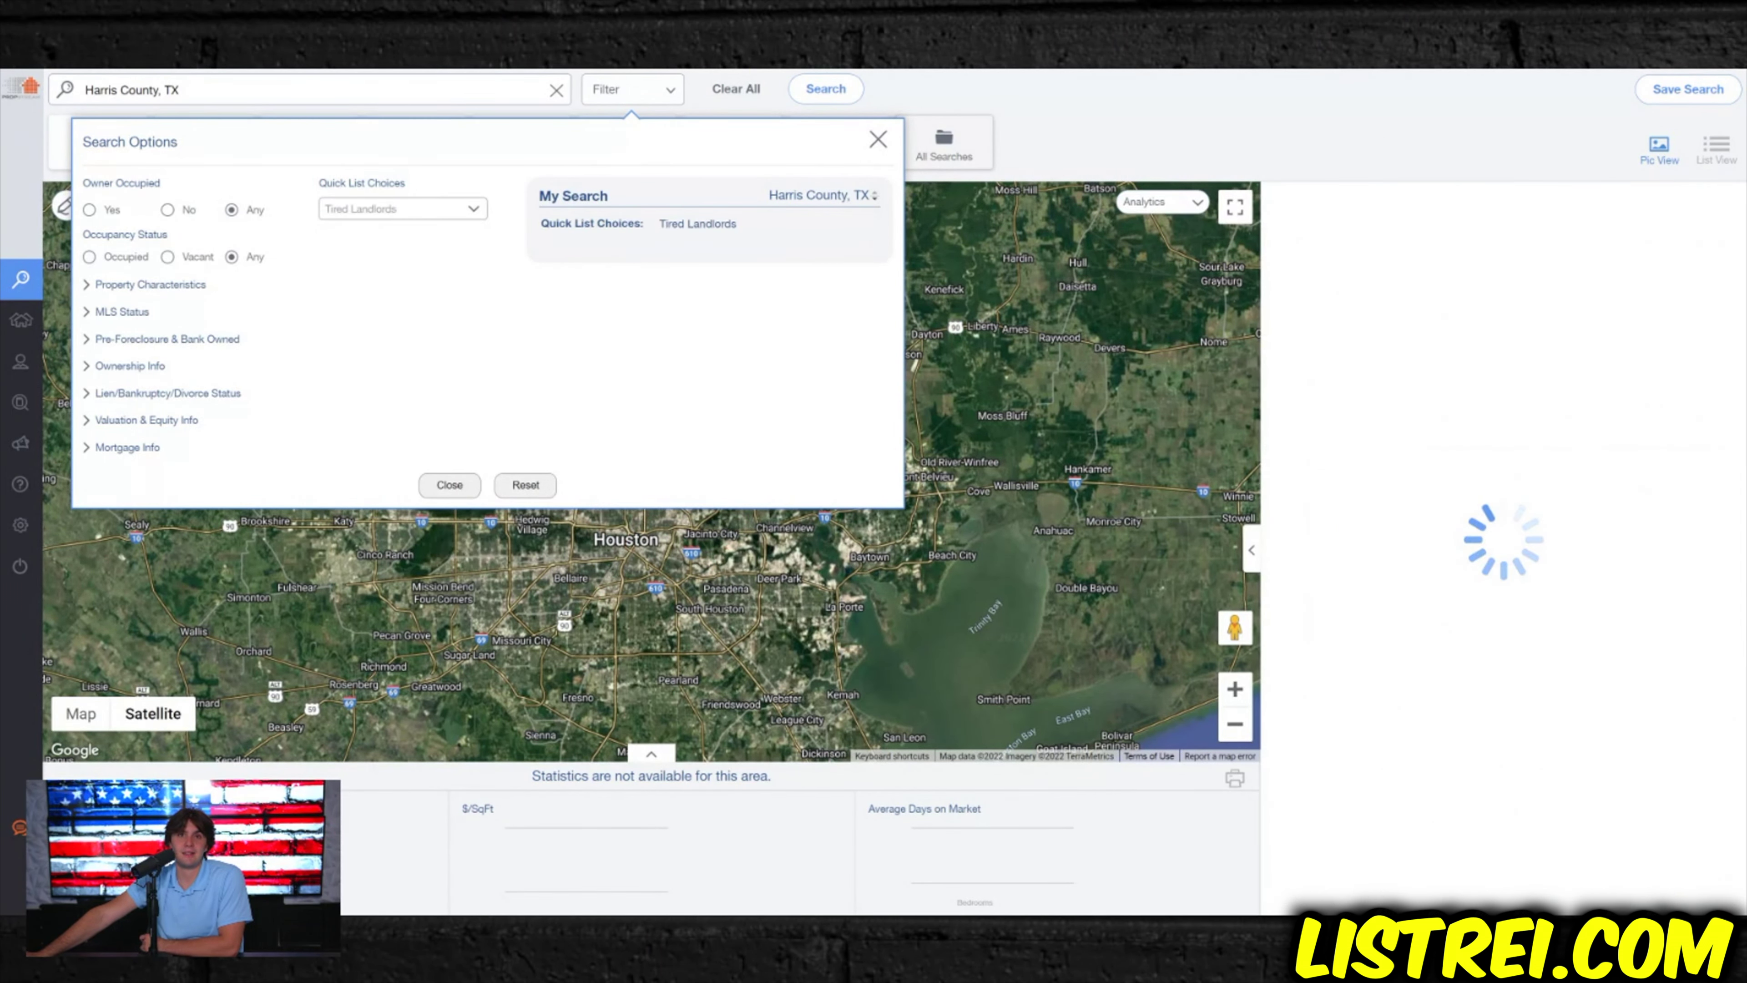
left_click(449, 485)
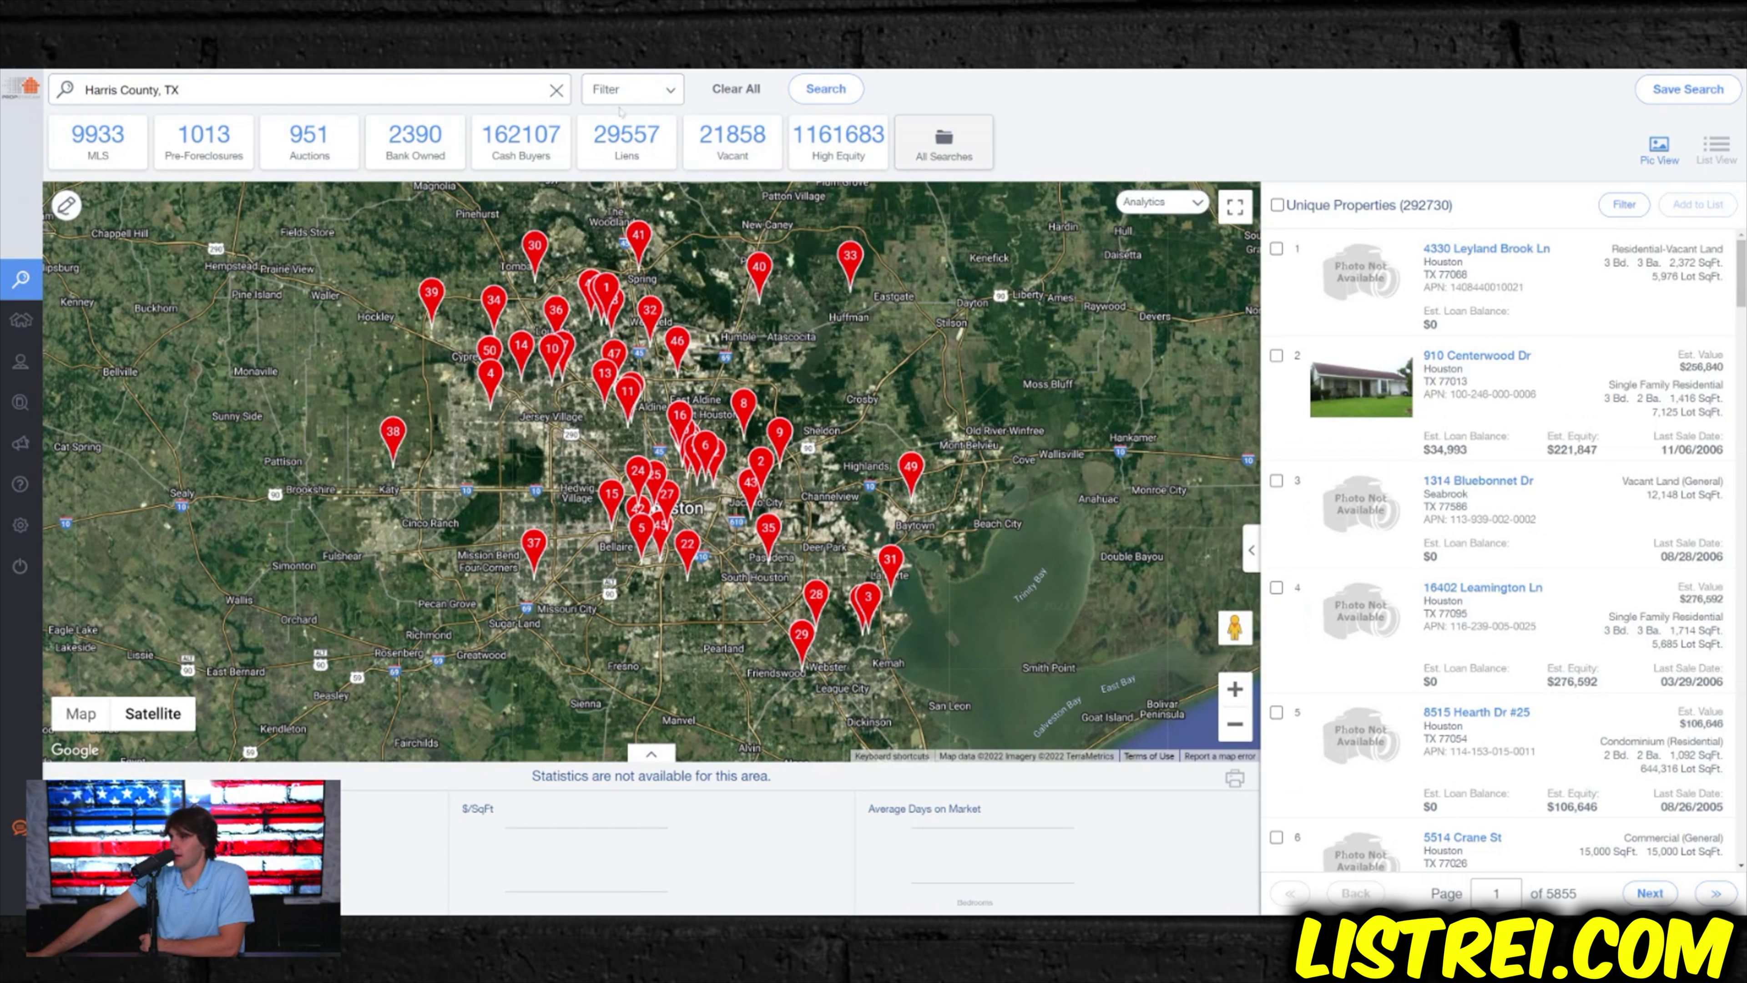
- Limit the property classification to Residential and set the On Market filter to No
left_click(609, 100)
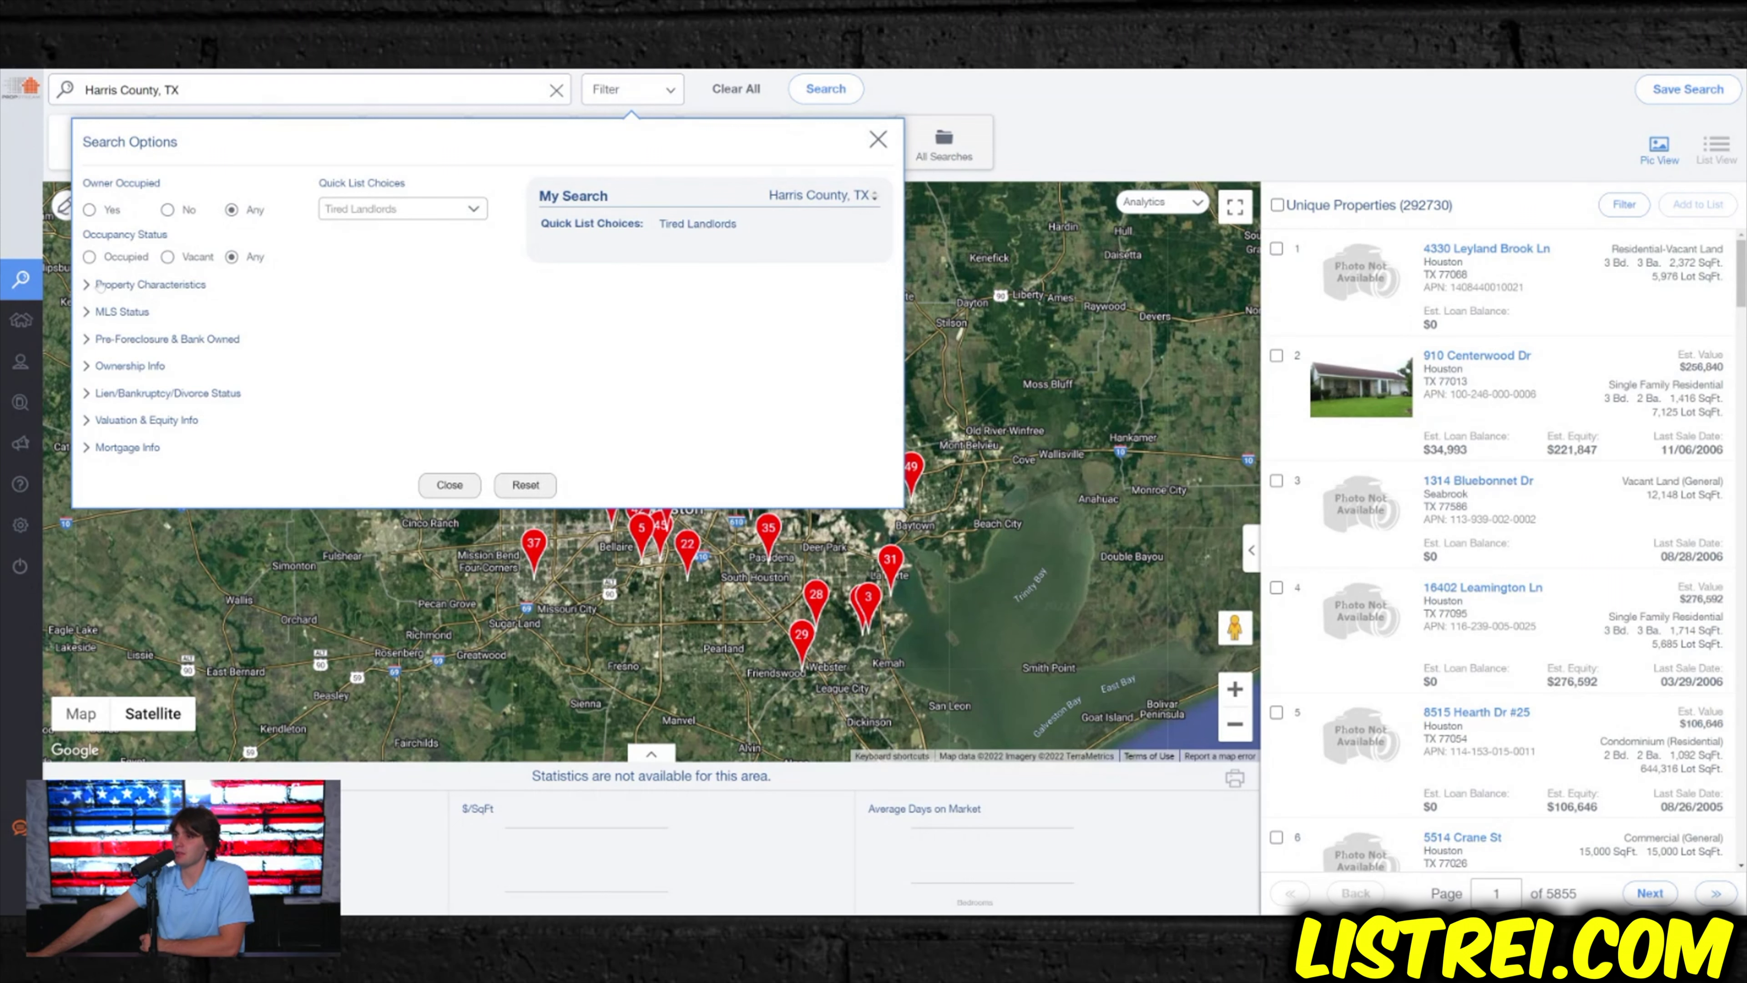
left_click(118, 285)
left_click(158, 329)
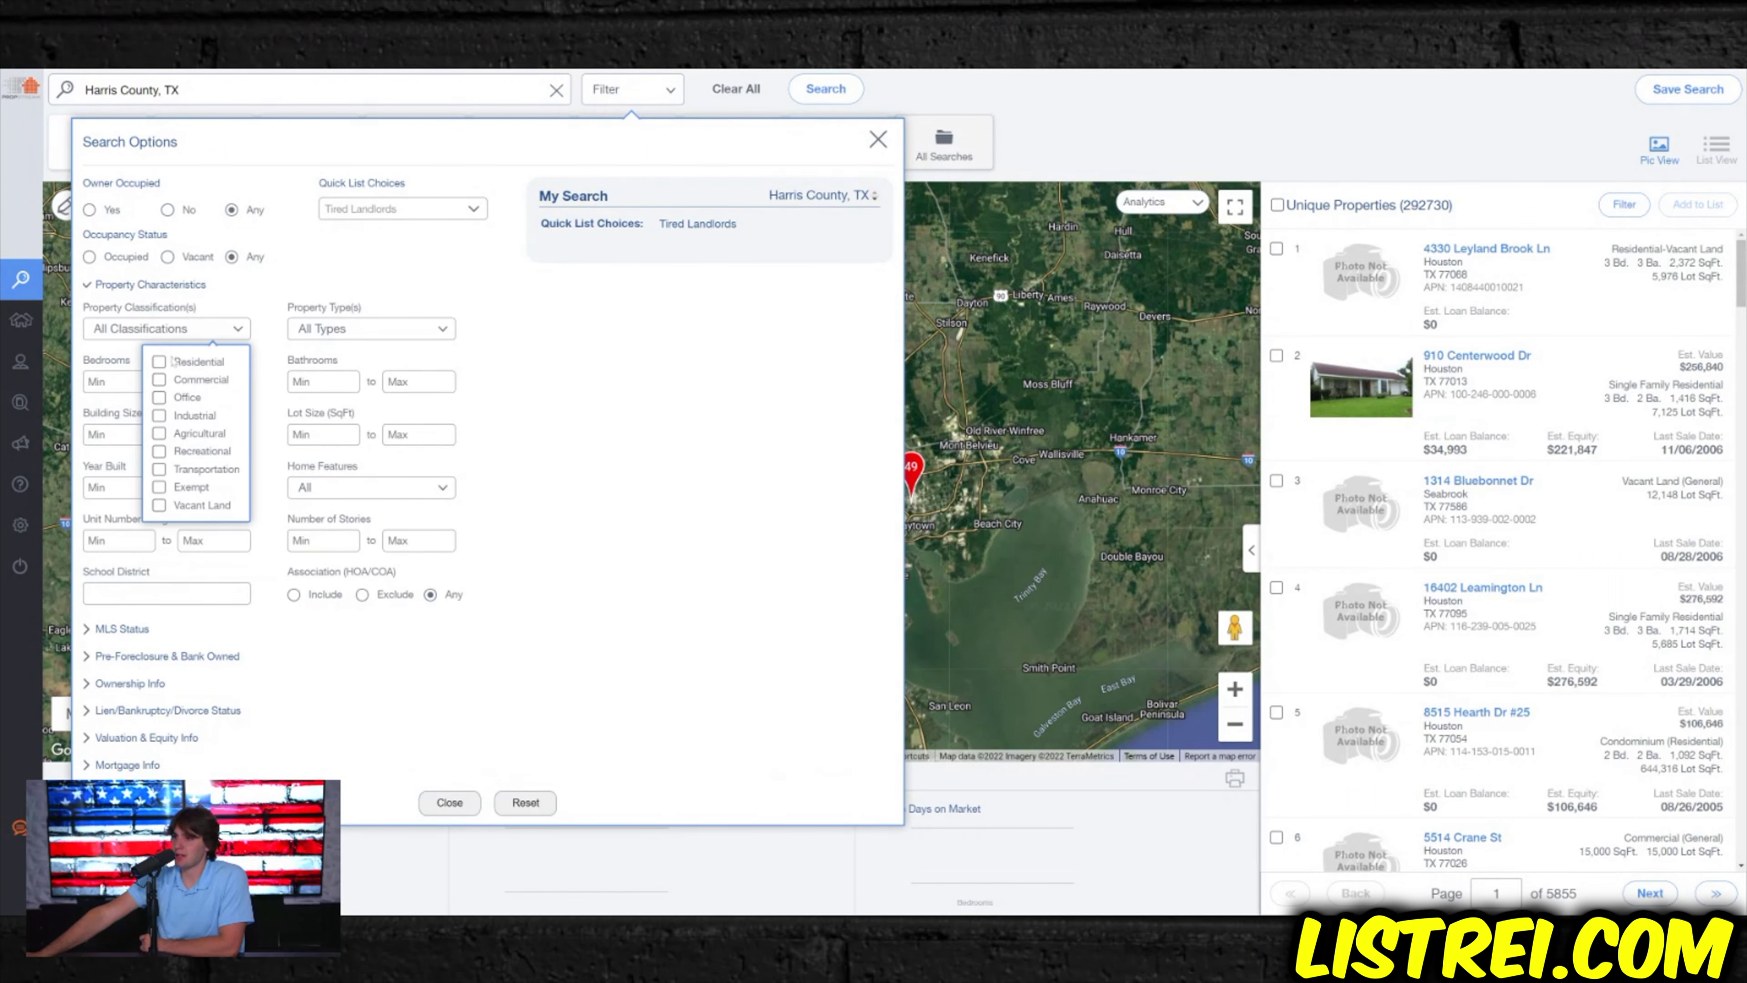
left_click(172, 361)
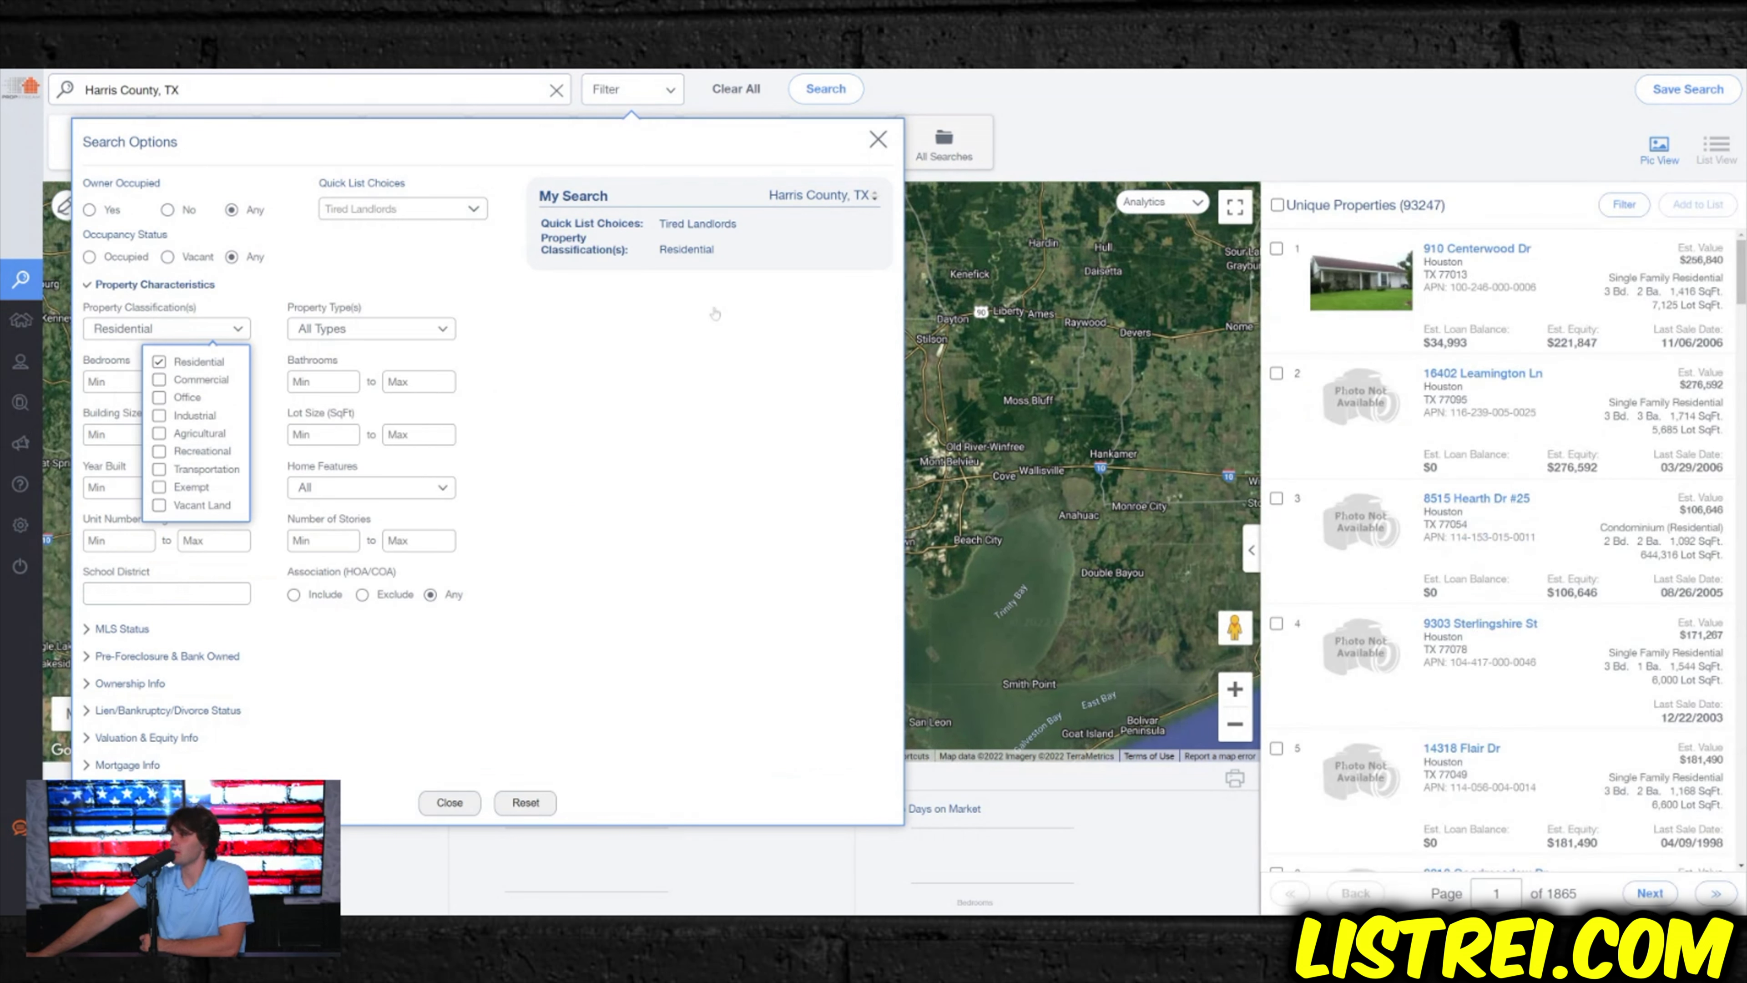
left_click(624, 324)
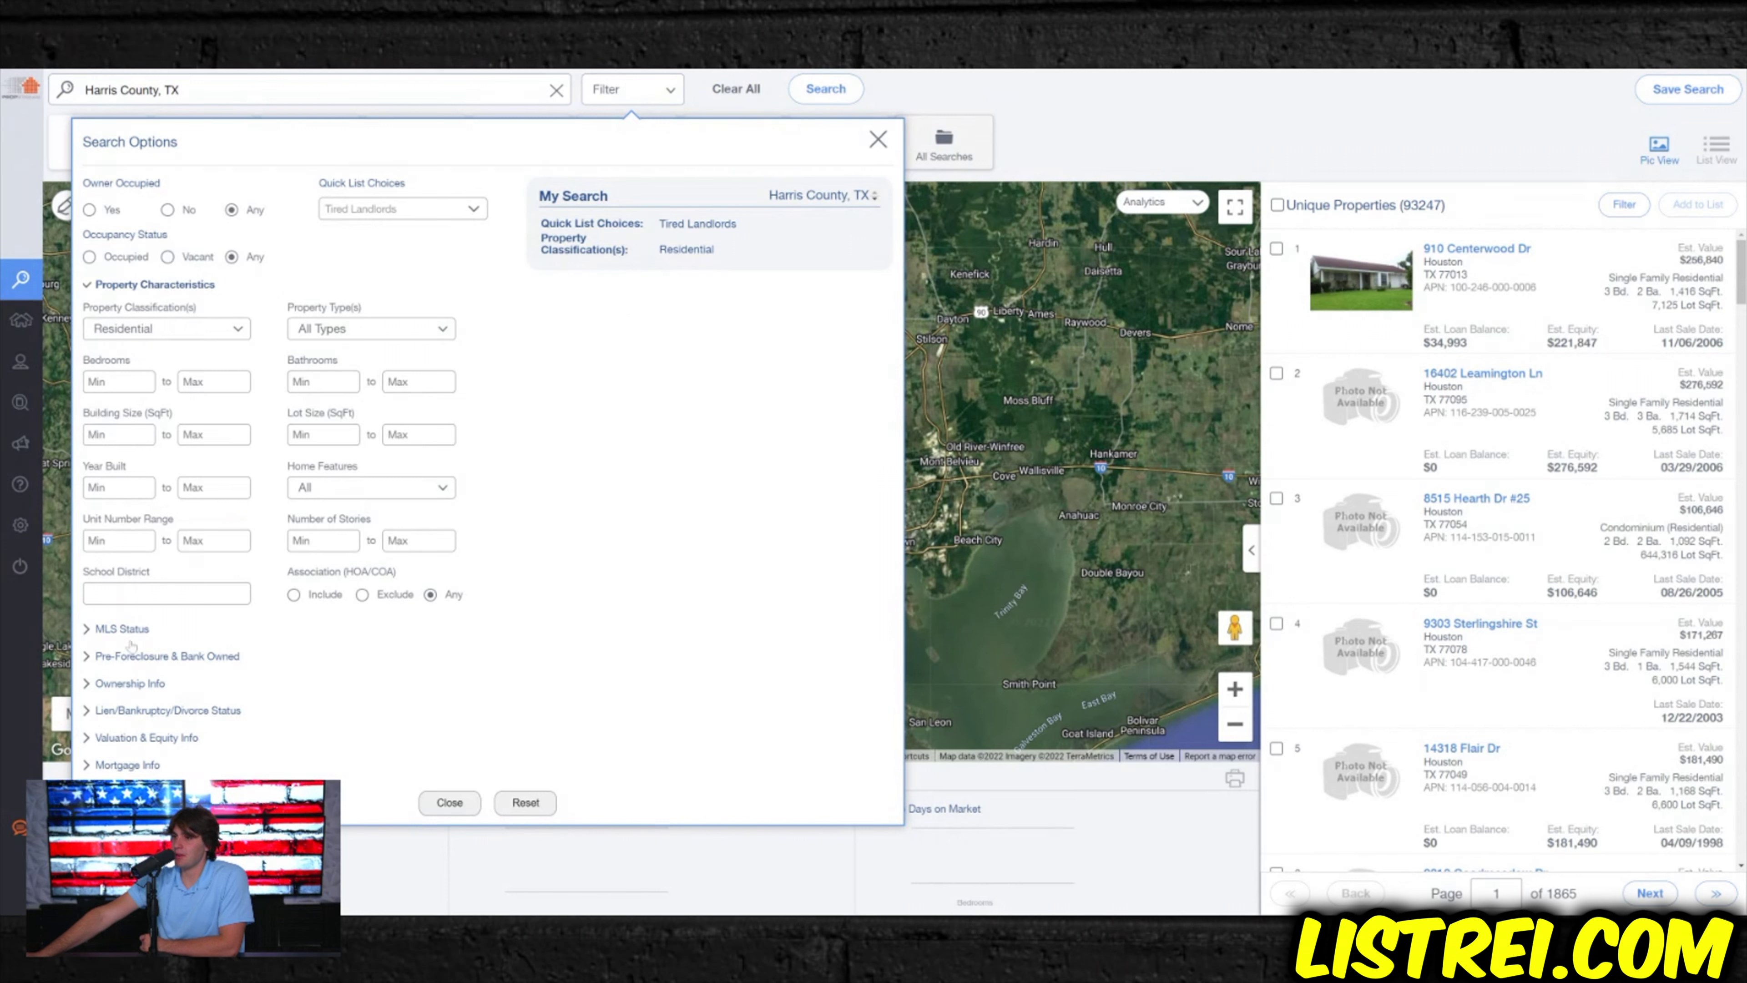
left_click(119, 631)
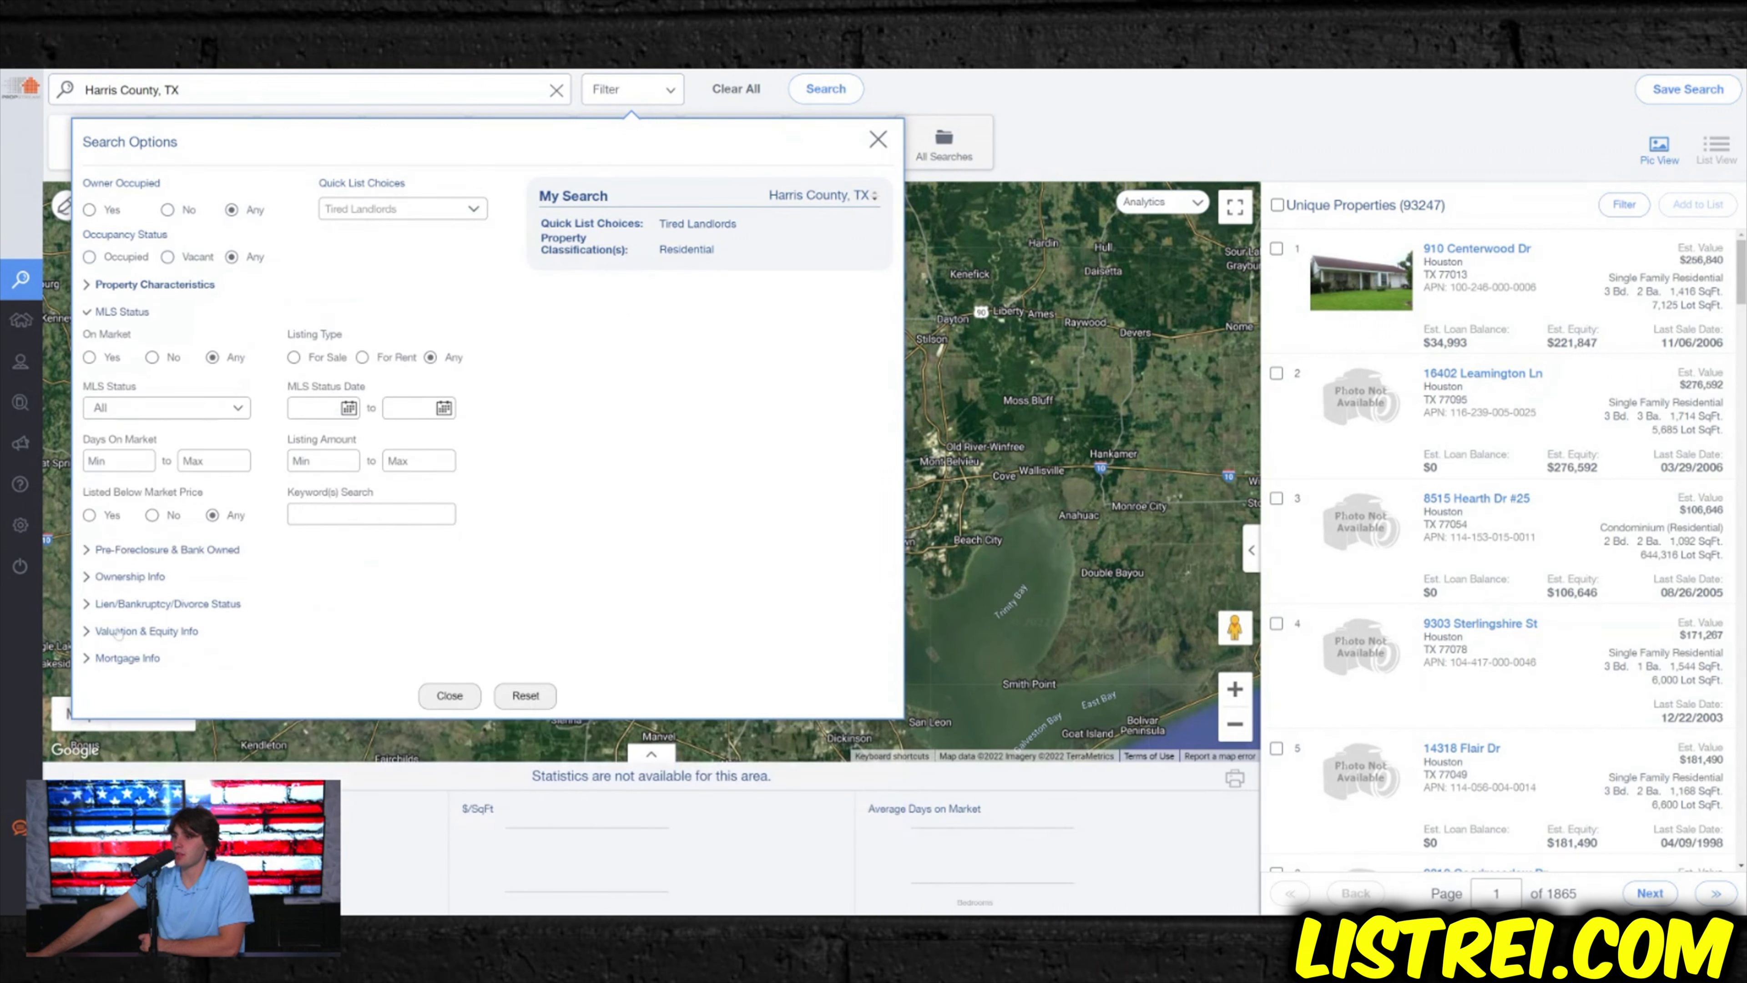
left_click(152, 358)
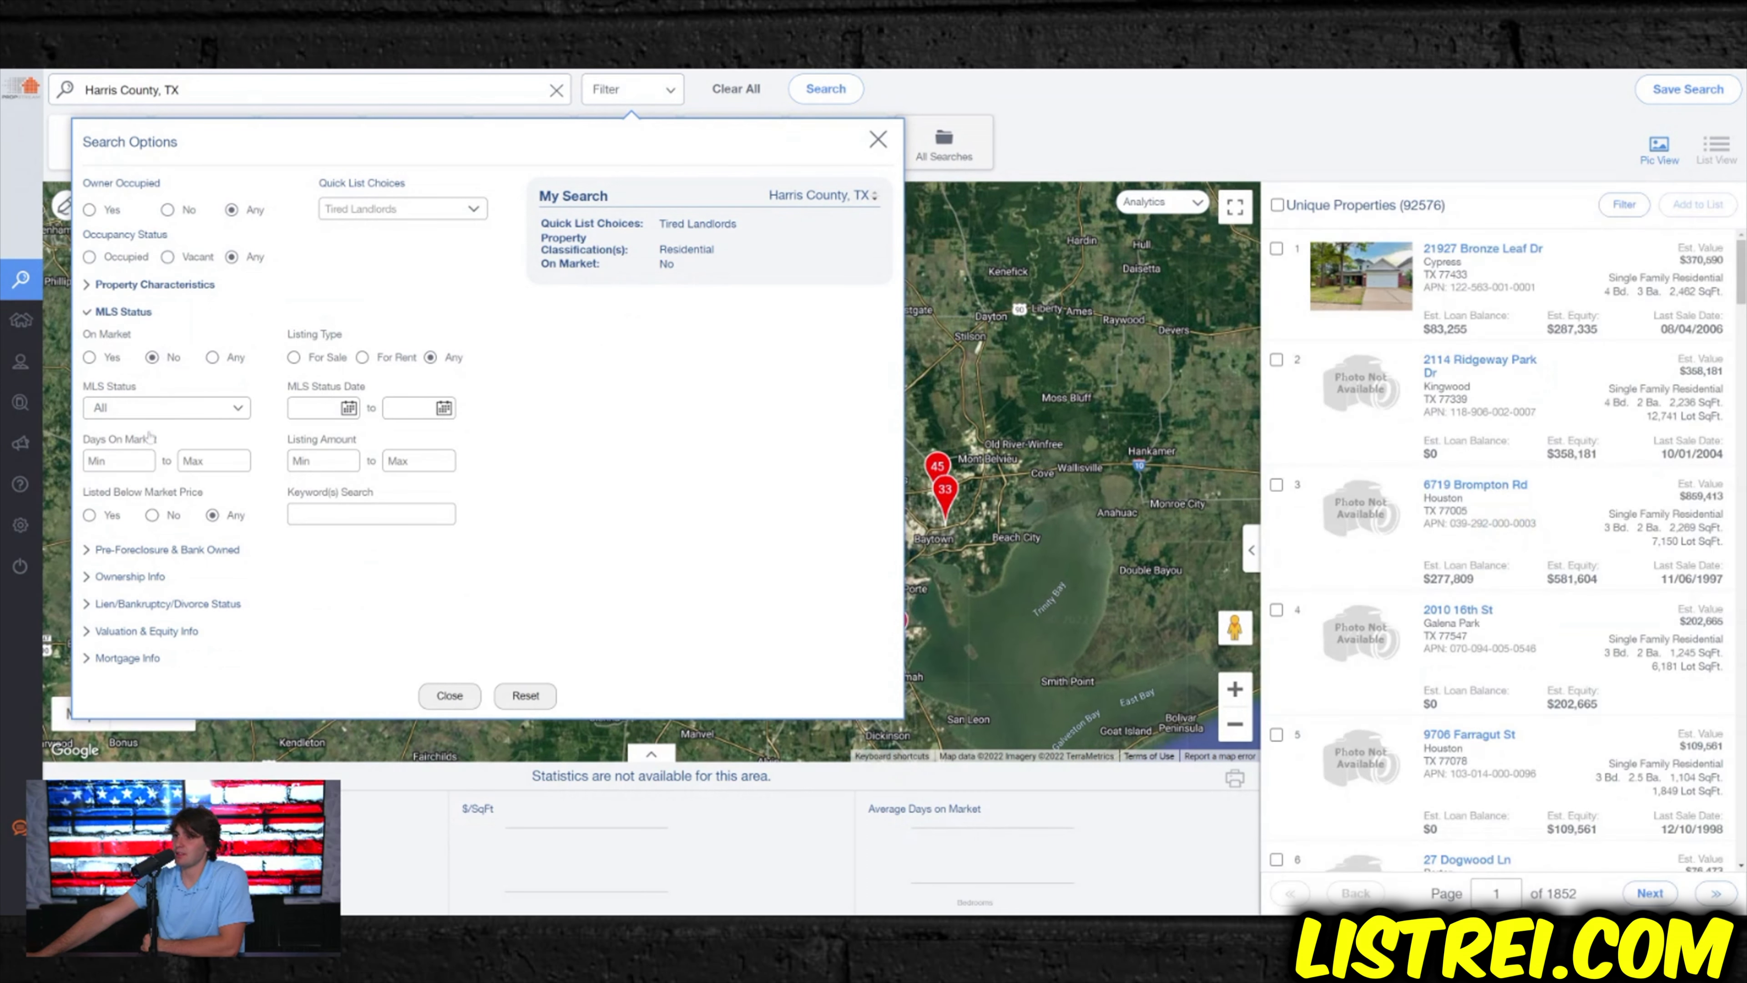
- Set the minimum years of ownership to 2
left_click(114, 577)
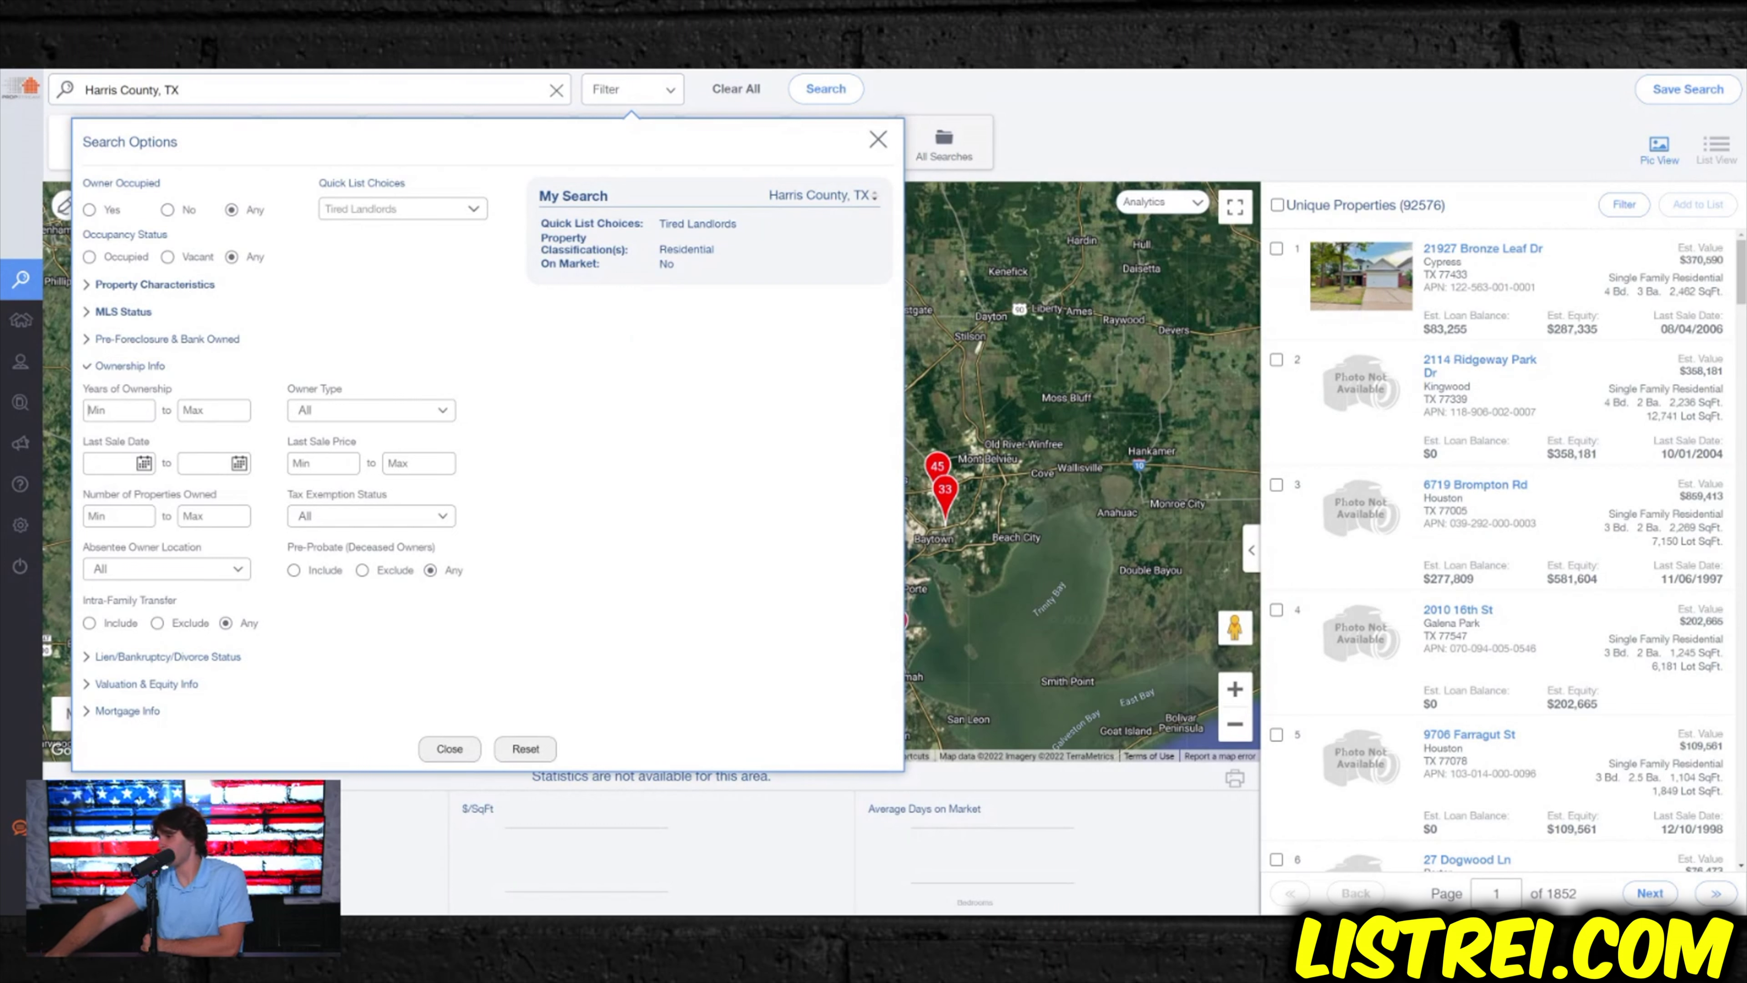
type("2")
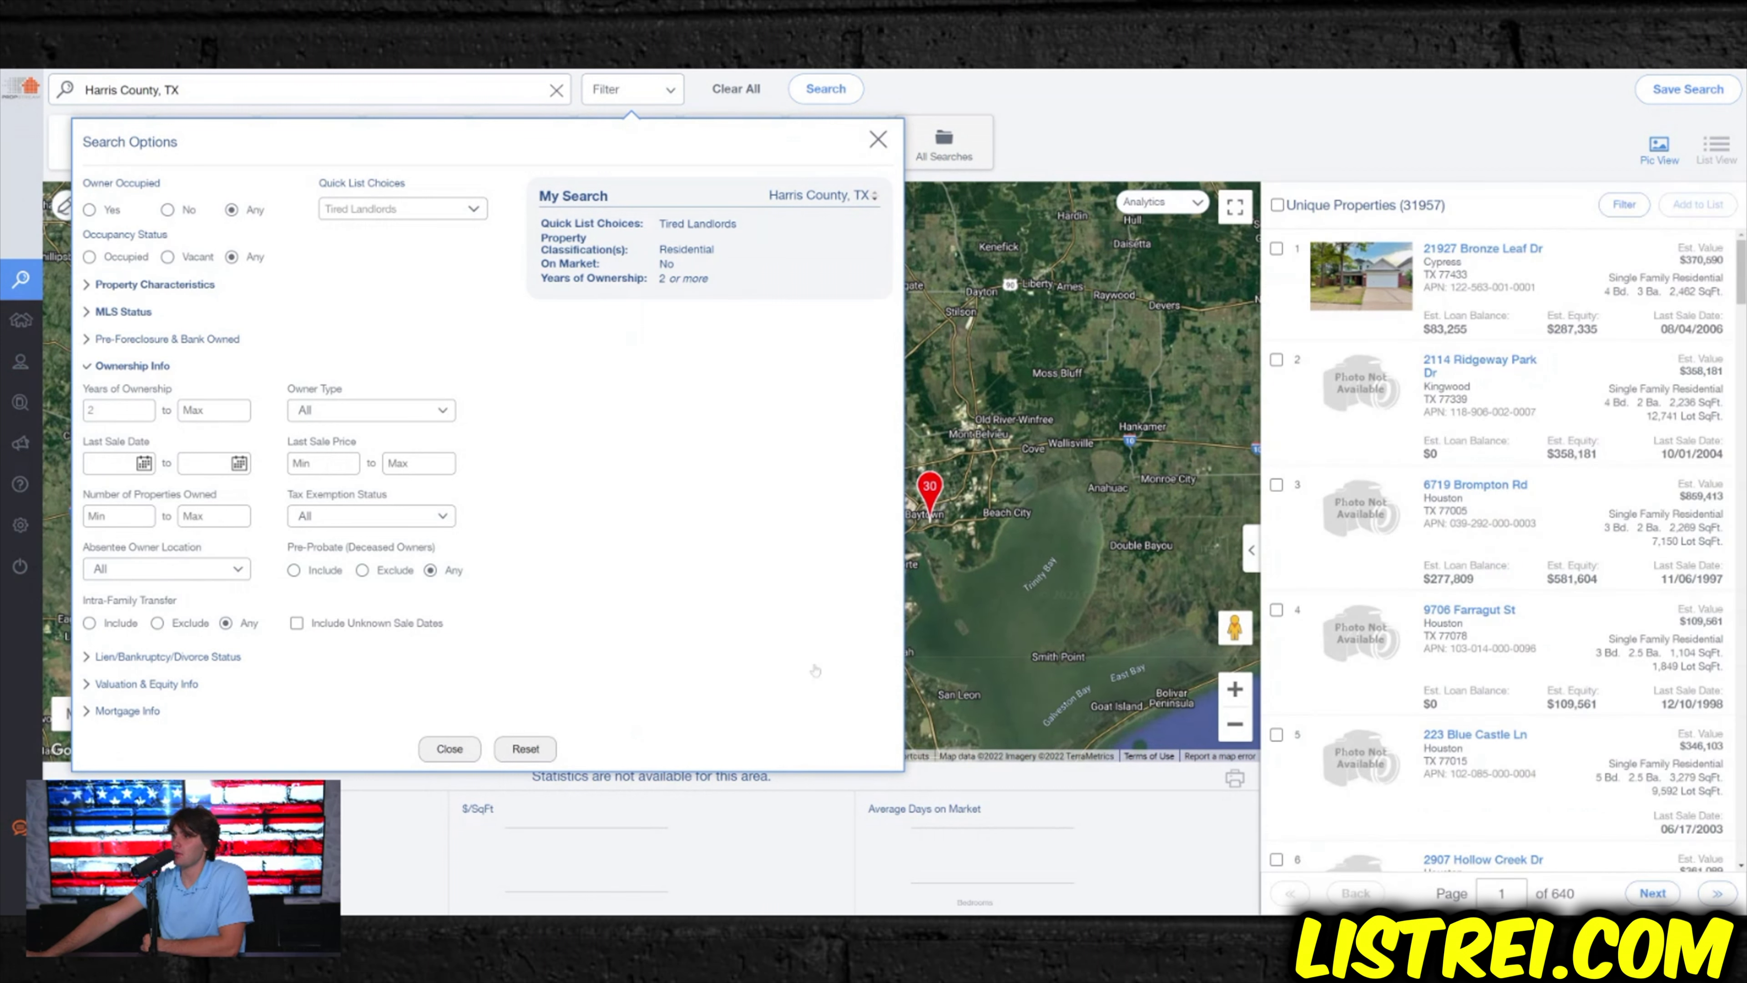
left_click(91, 410)
left_click(547, 383)
left_click(91, 410)
key("BackSpace")
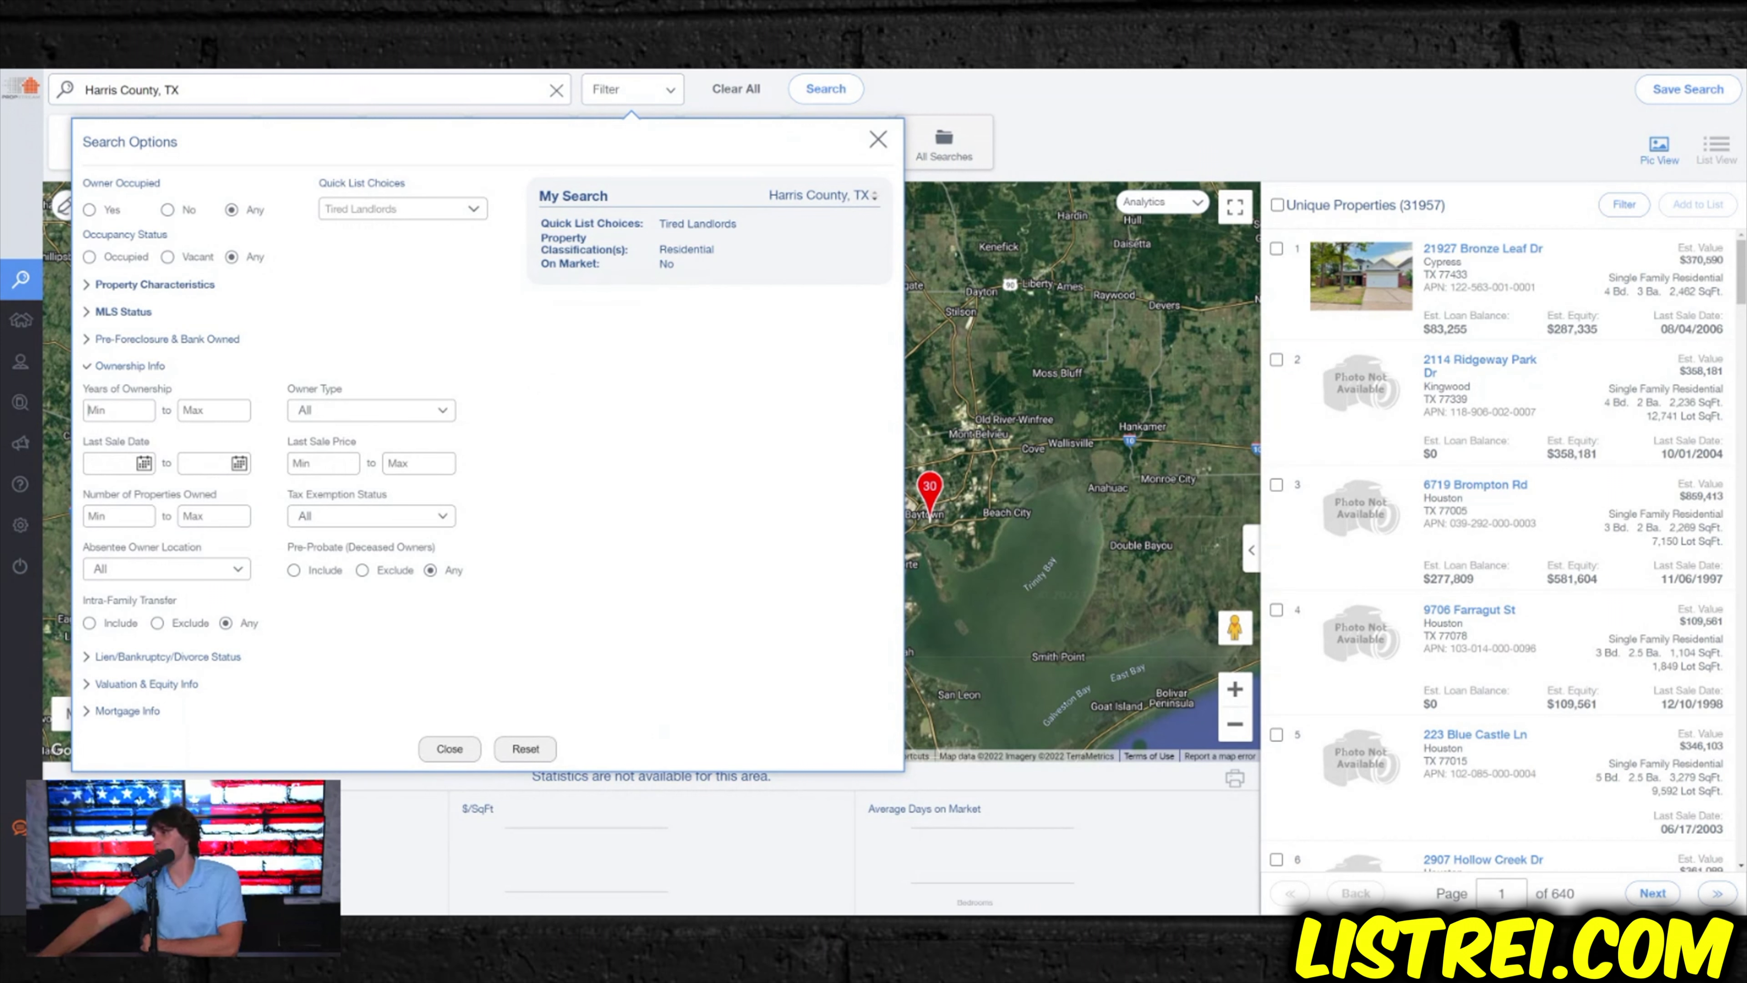
left_click(640, 422)
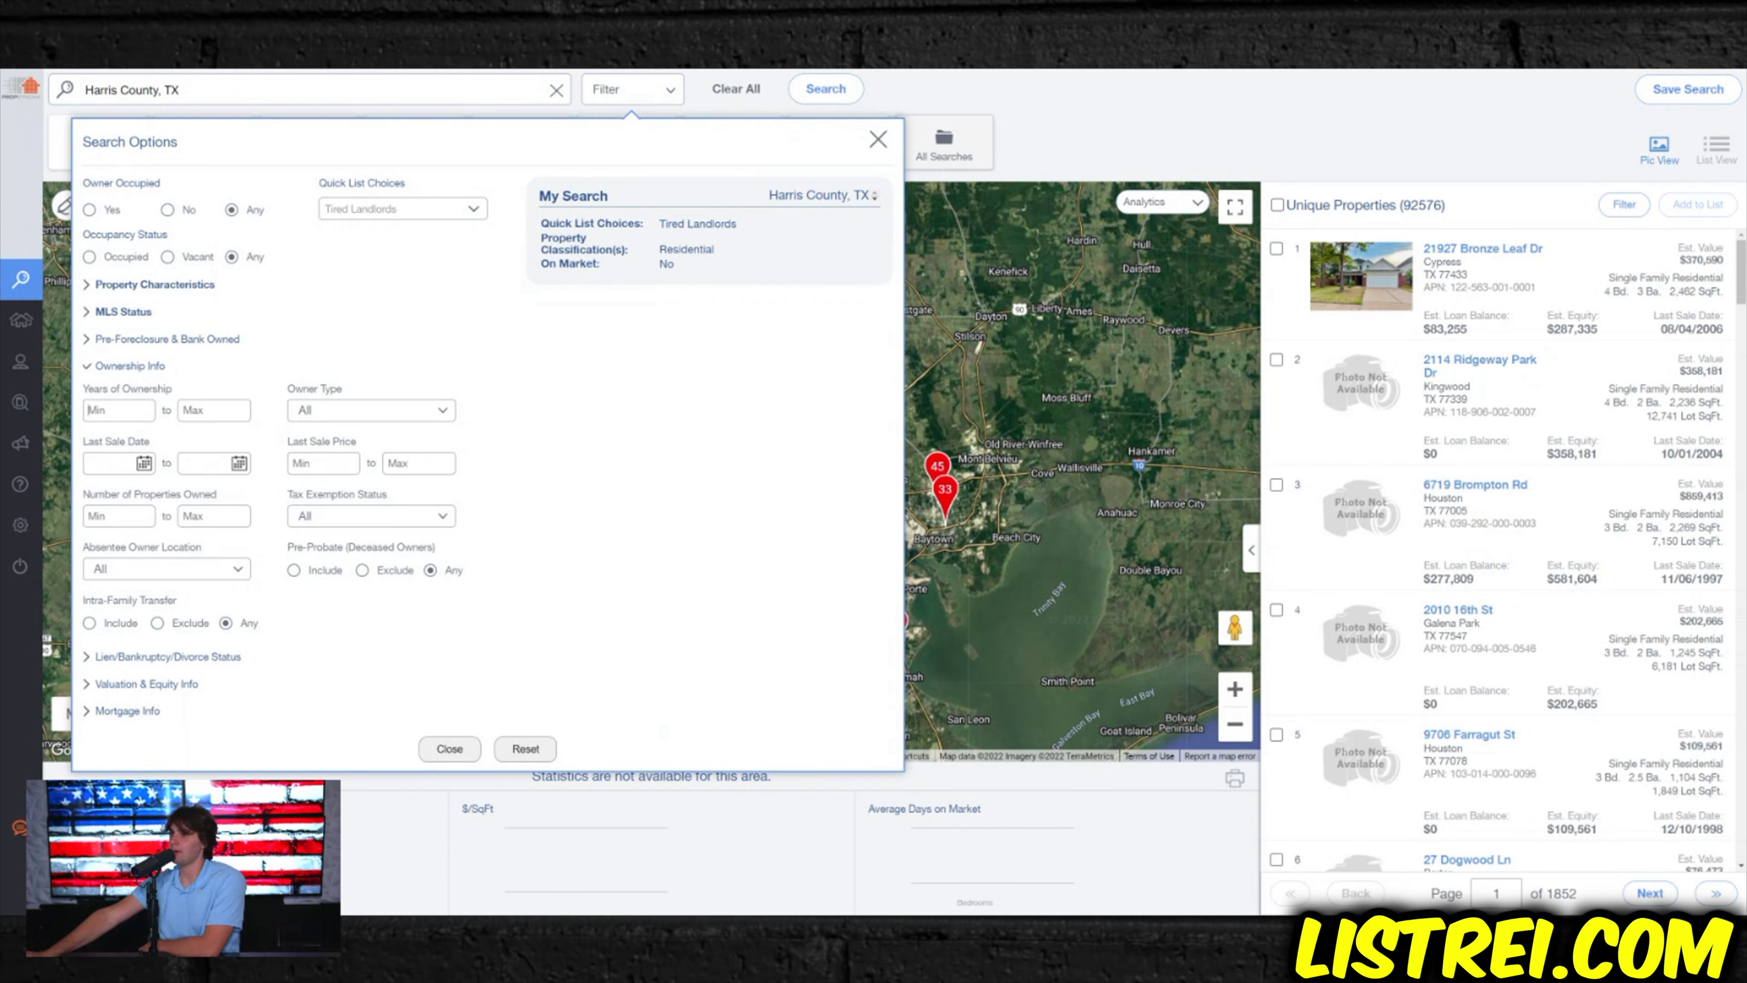
type("2")
left_click(477, 372)
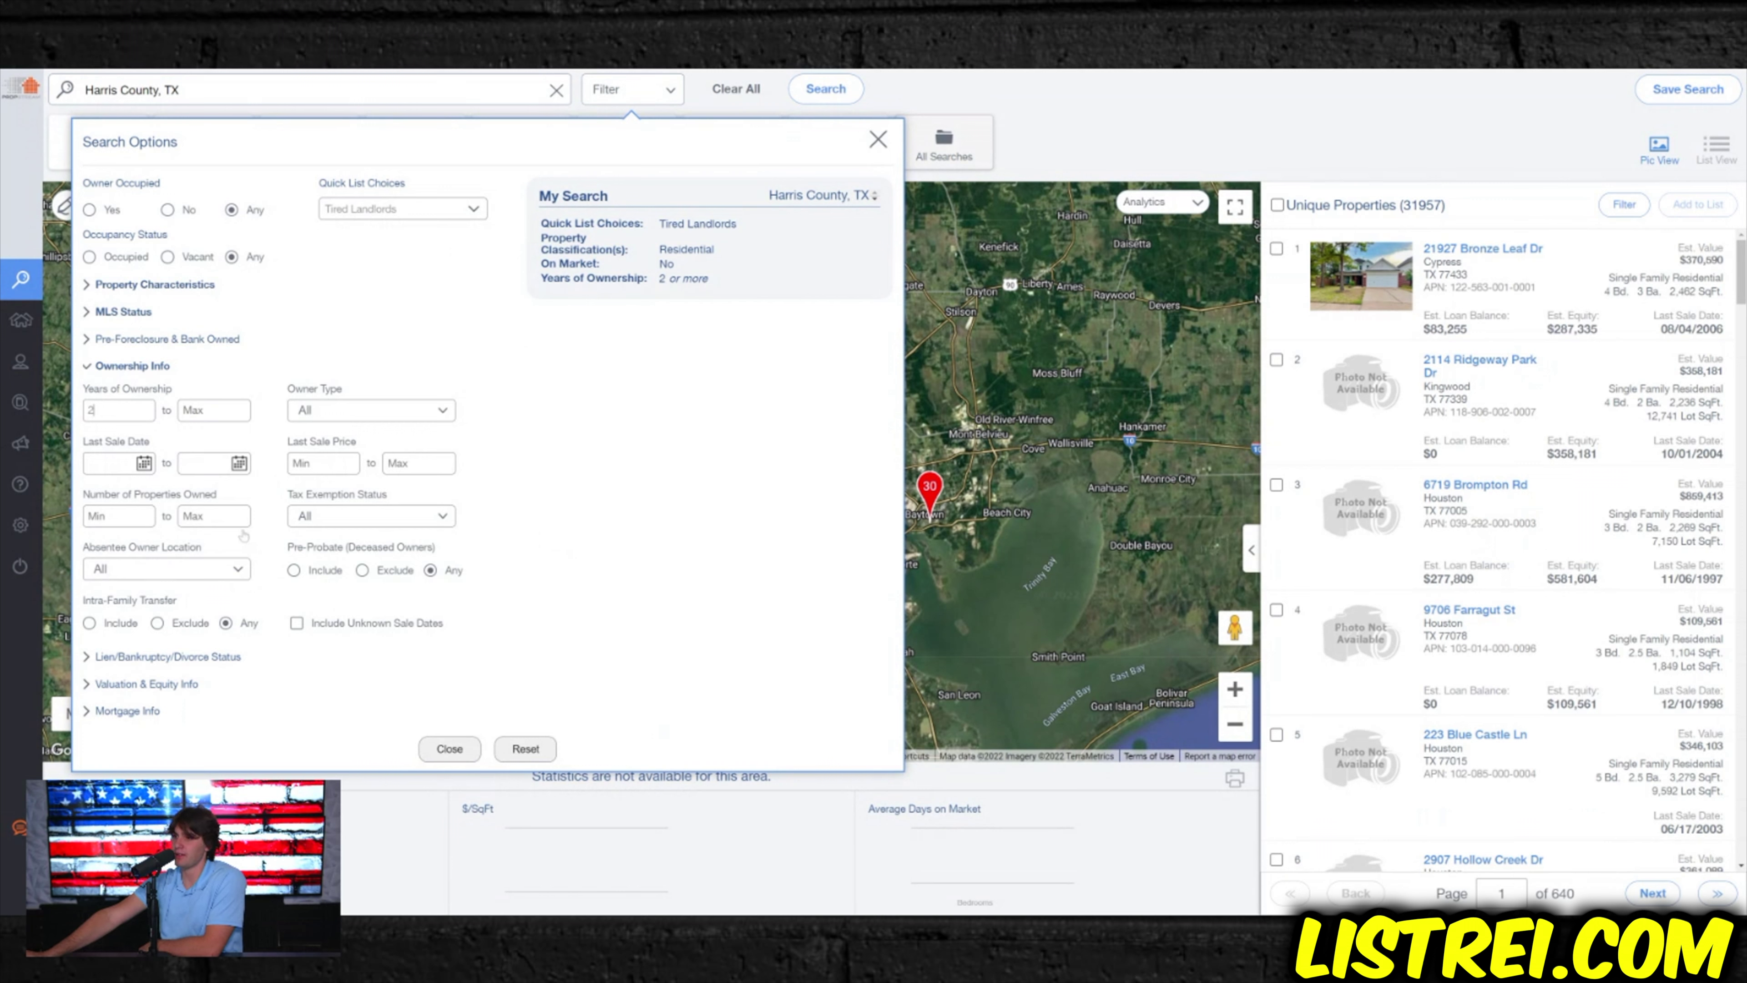
- Limit the owner type to Individual, Mixed and Trust, and set the maximum number of properties owned to 10
left_click(355, 417)
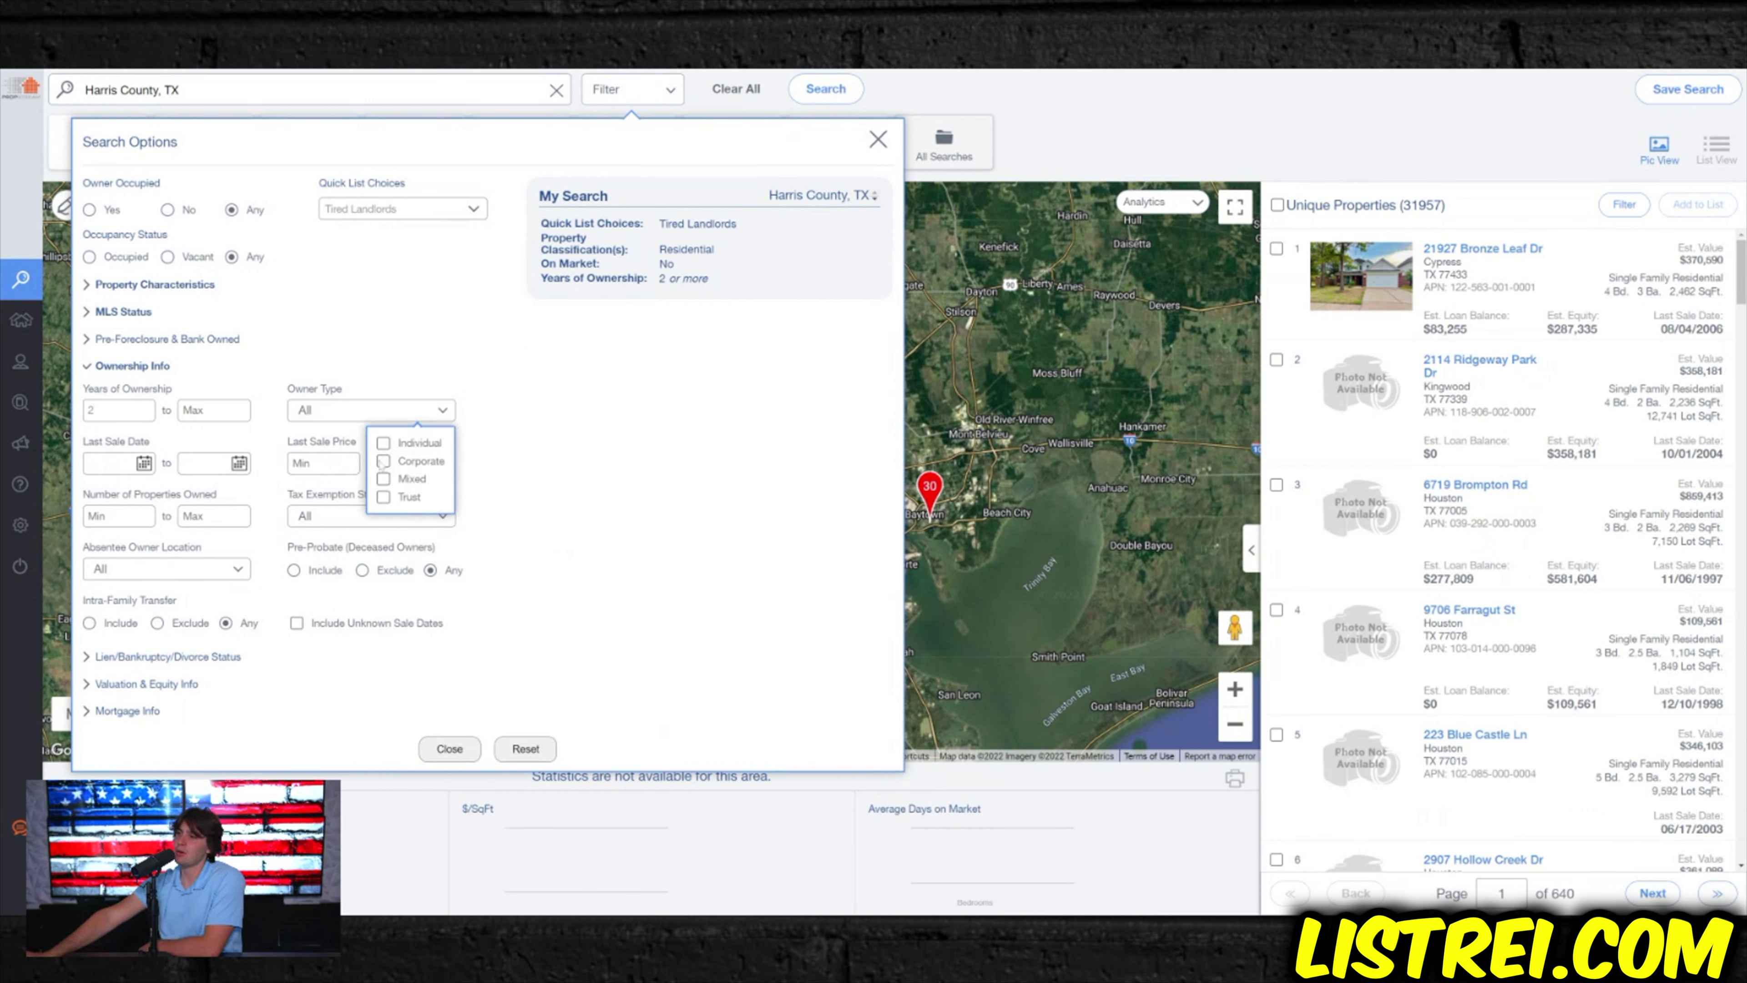
left_click(383, 443)
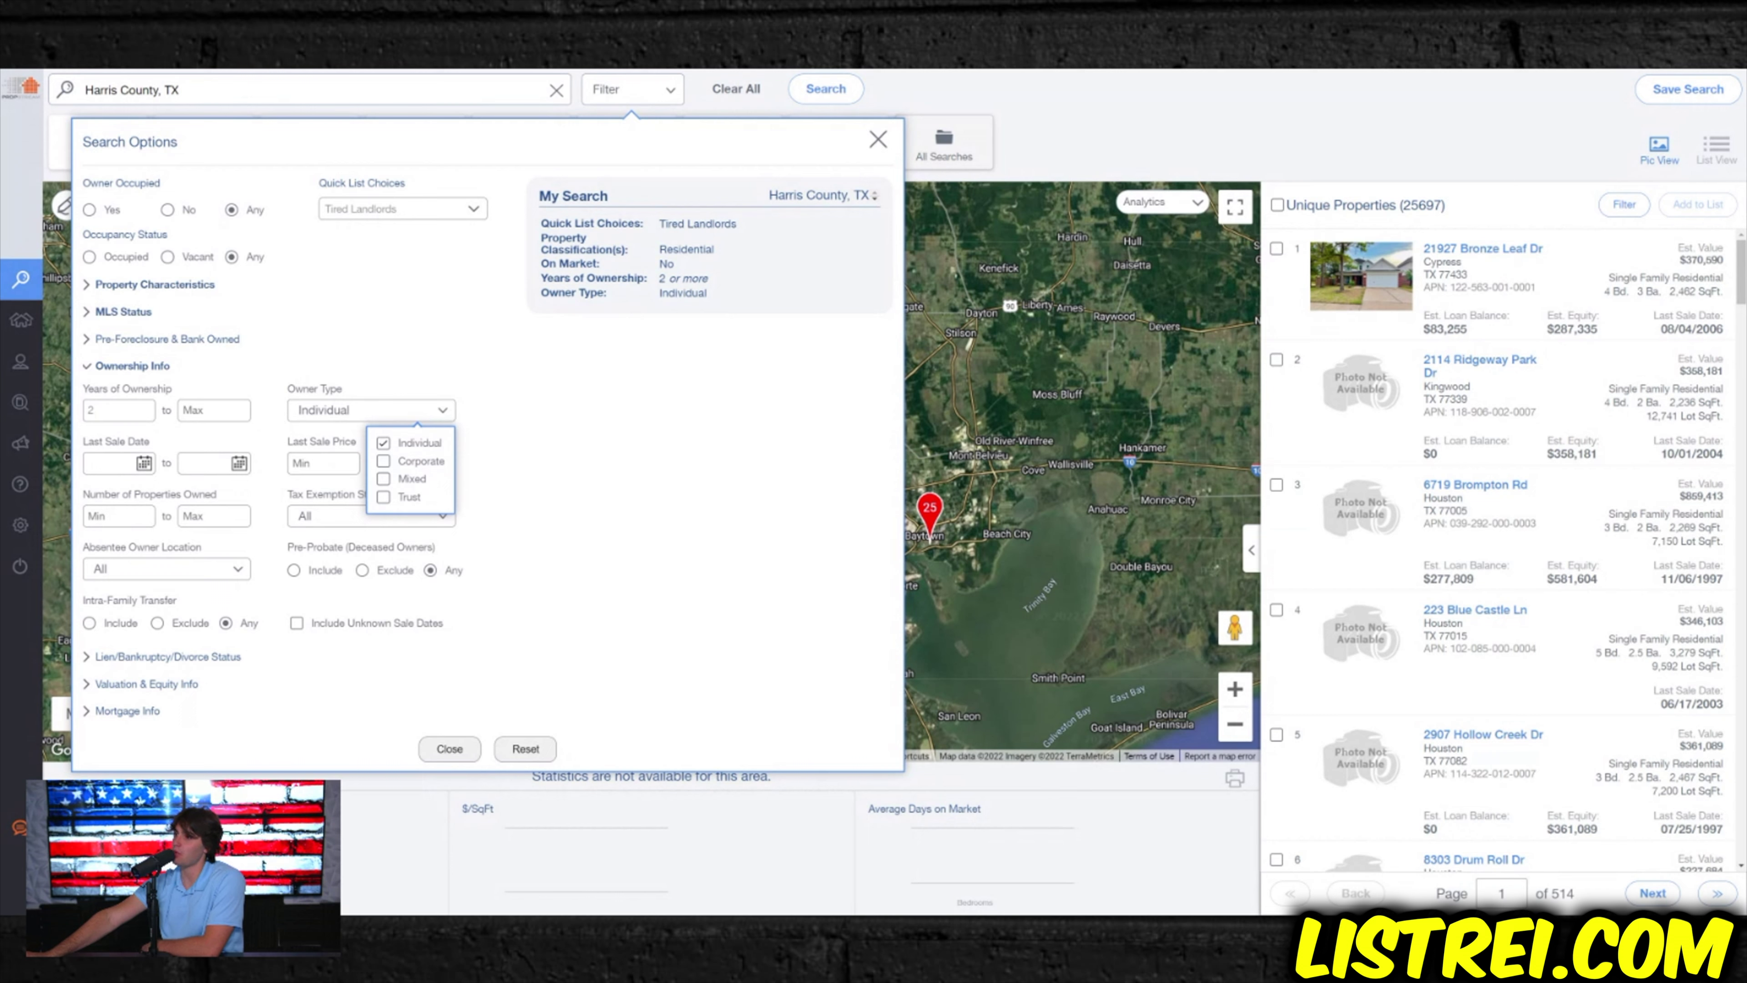
left_click(406, 479)
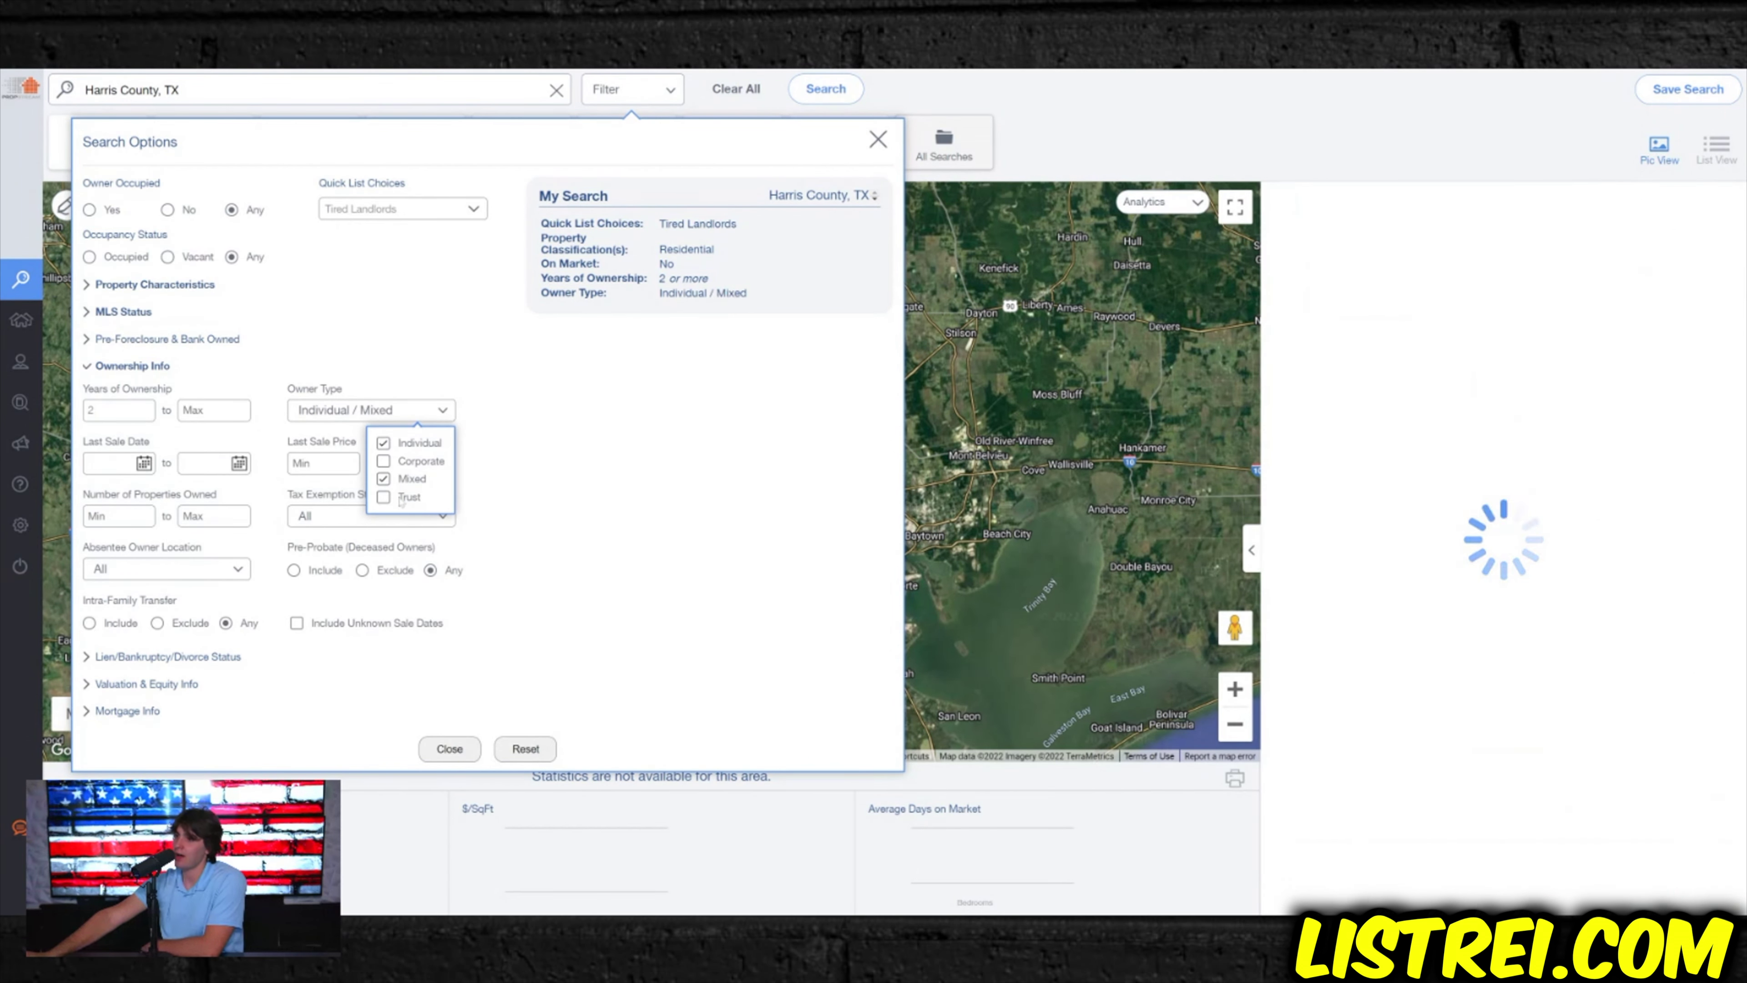
left_click(407, 495)
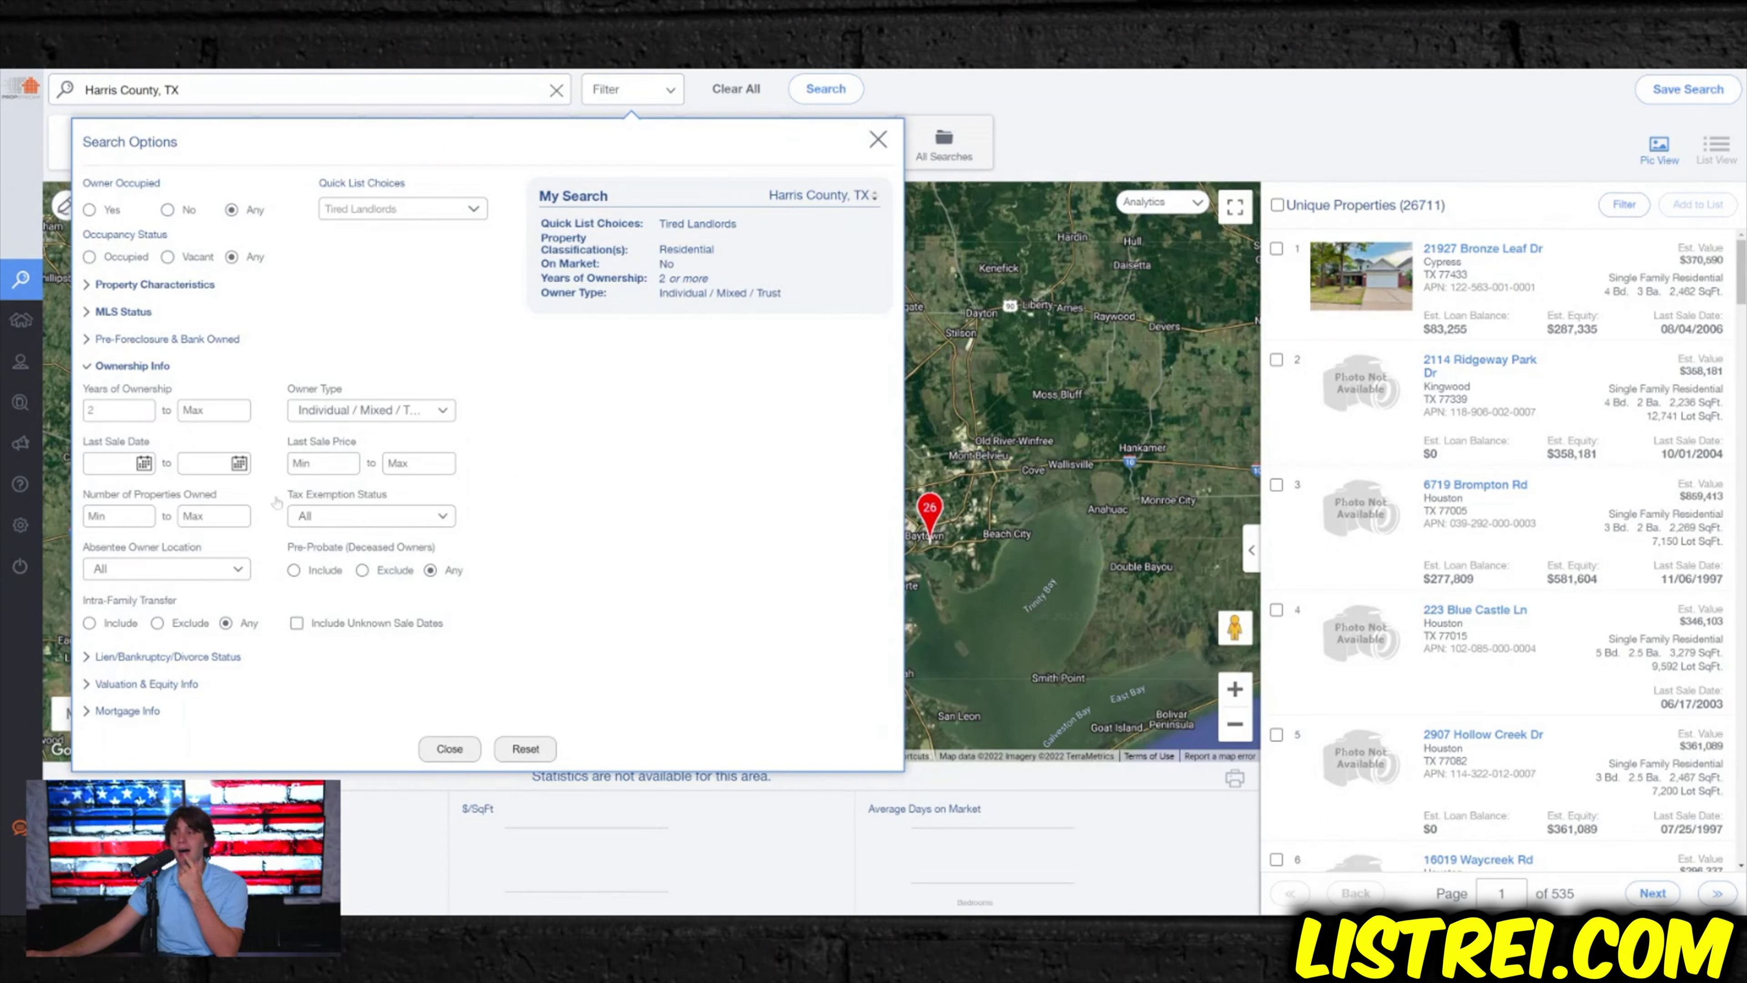
type("10")
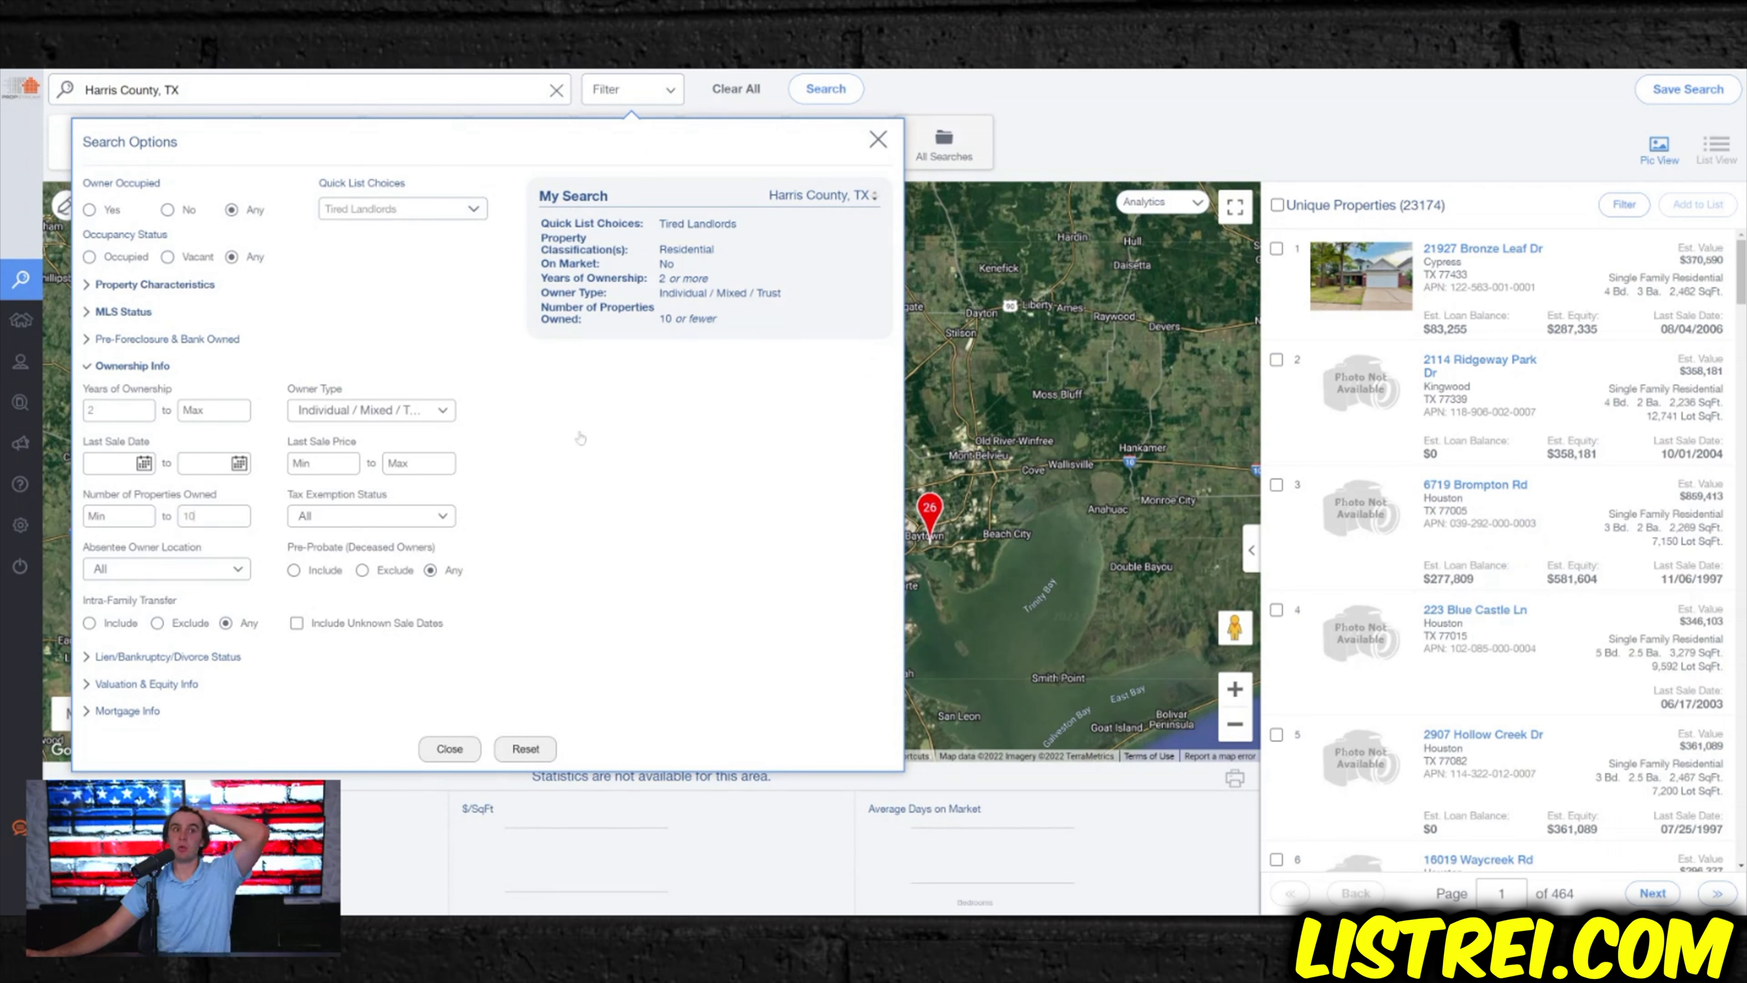
- Set the maximum estimated value to 400,000 and the minimum estimated equity to 55%, and close the search options
left_click(142, 657)
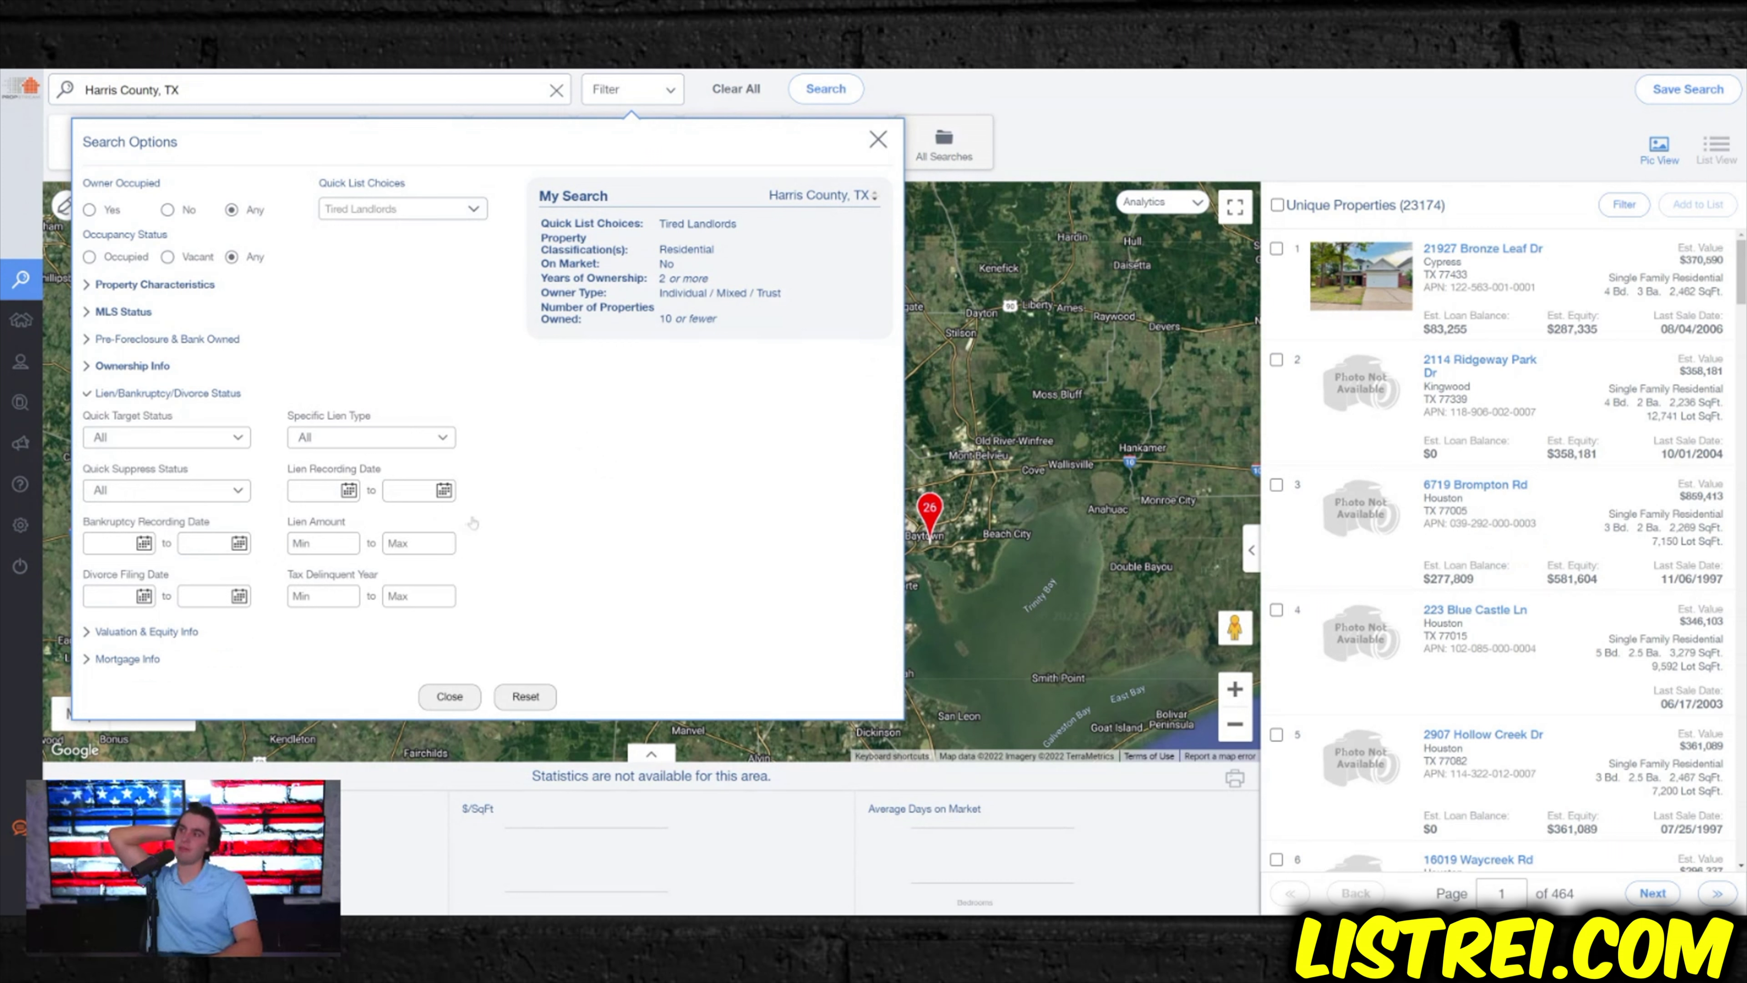
left_click(127, 634)
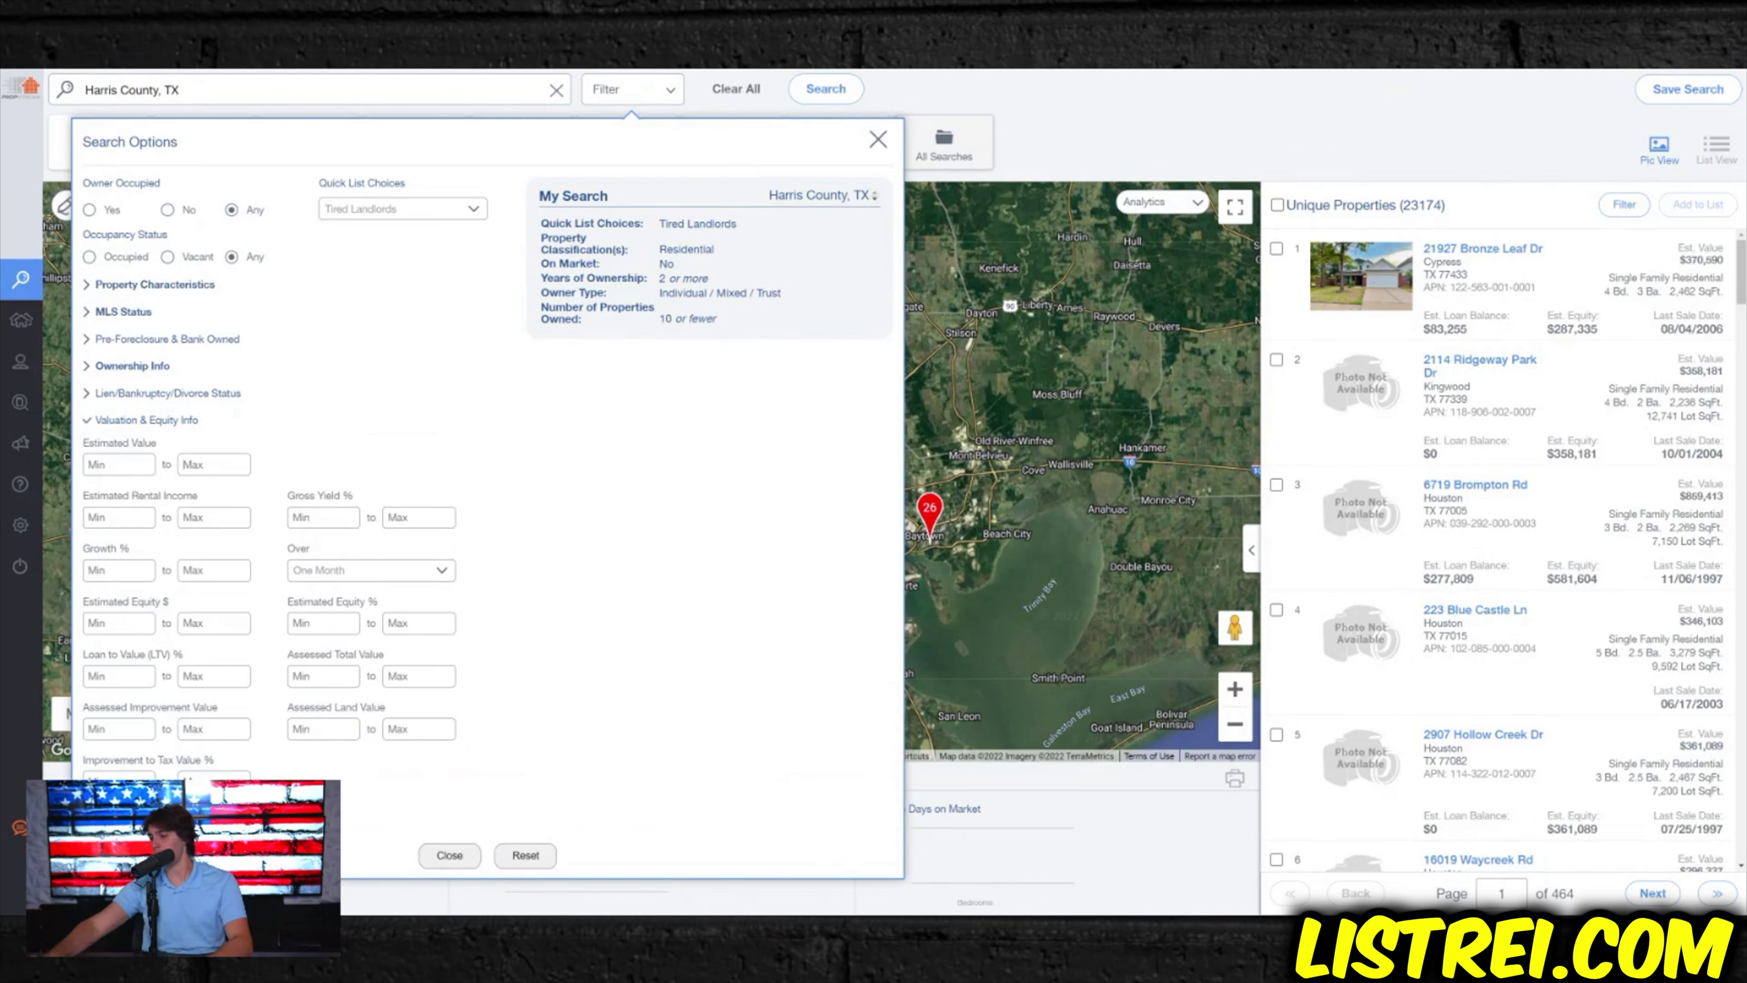
type("700,000")
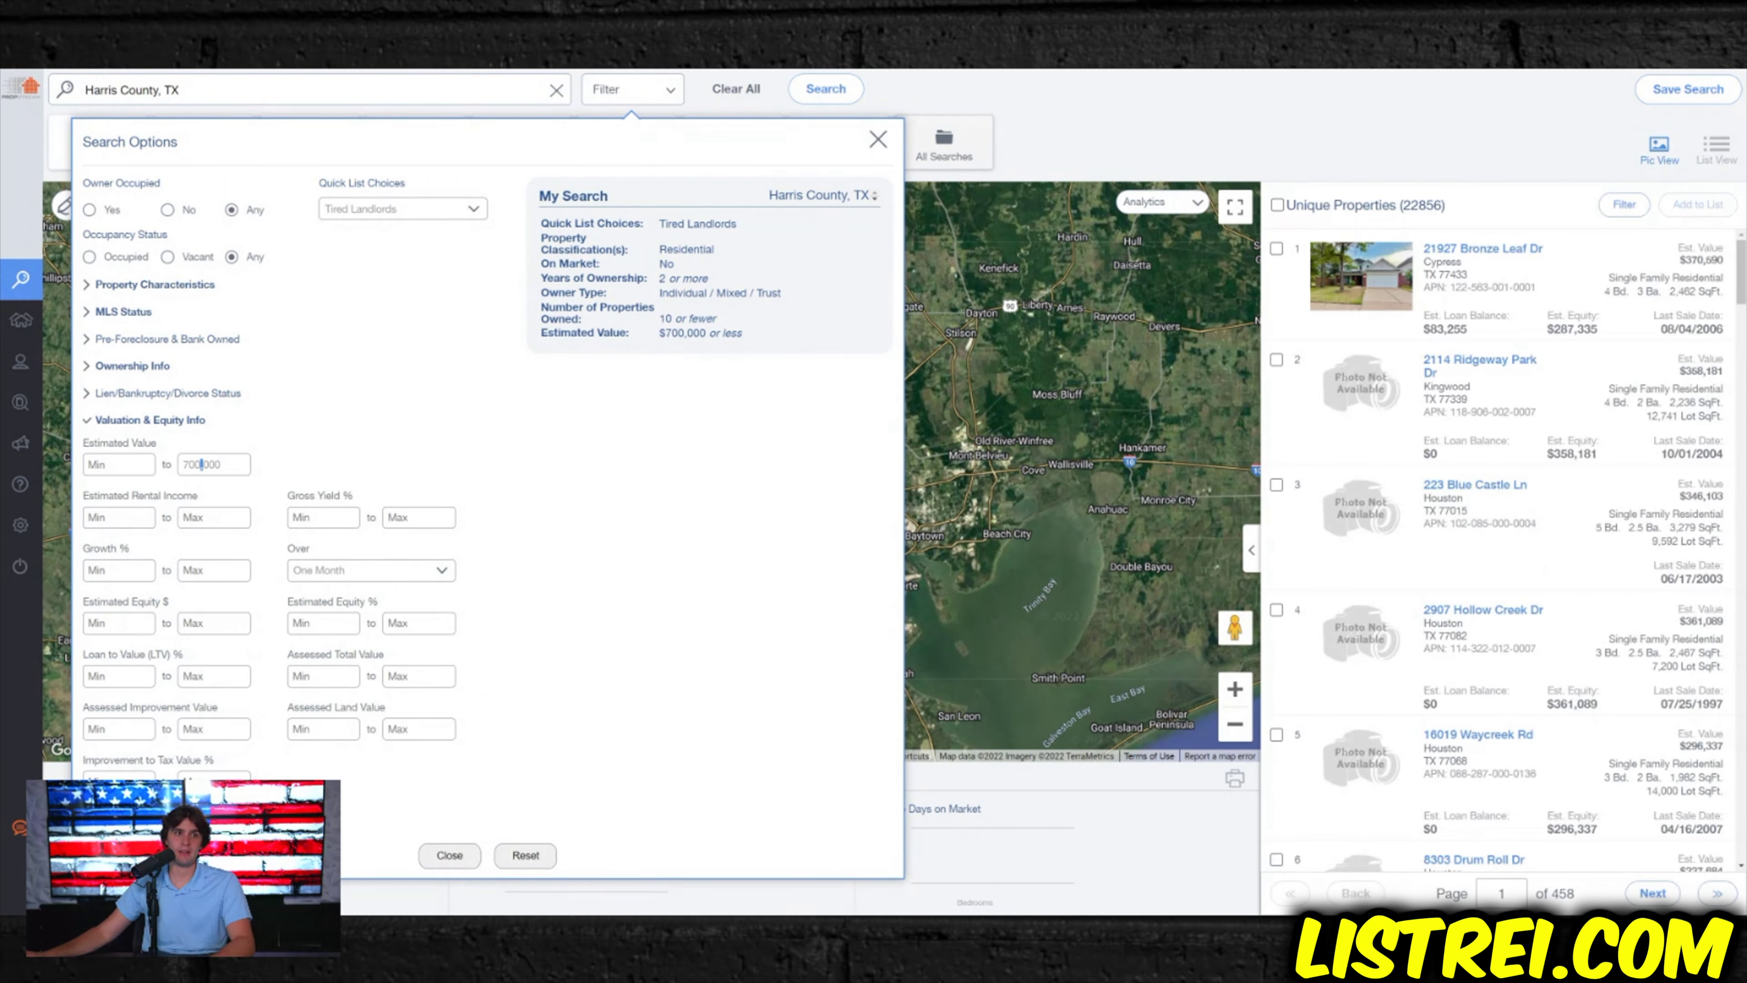
double_click(206, 465)
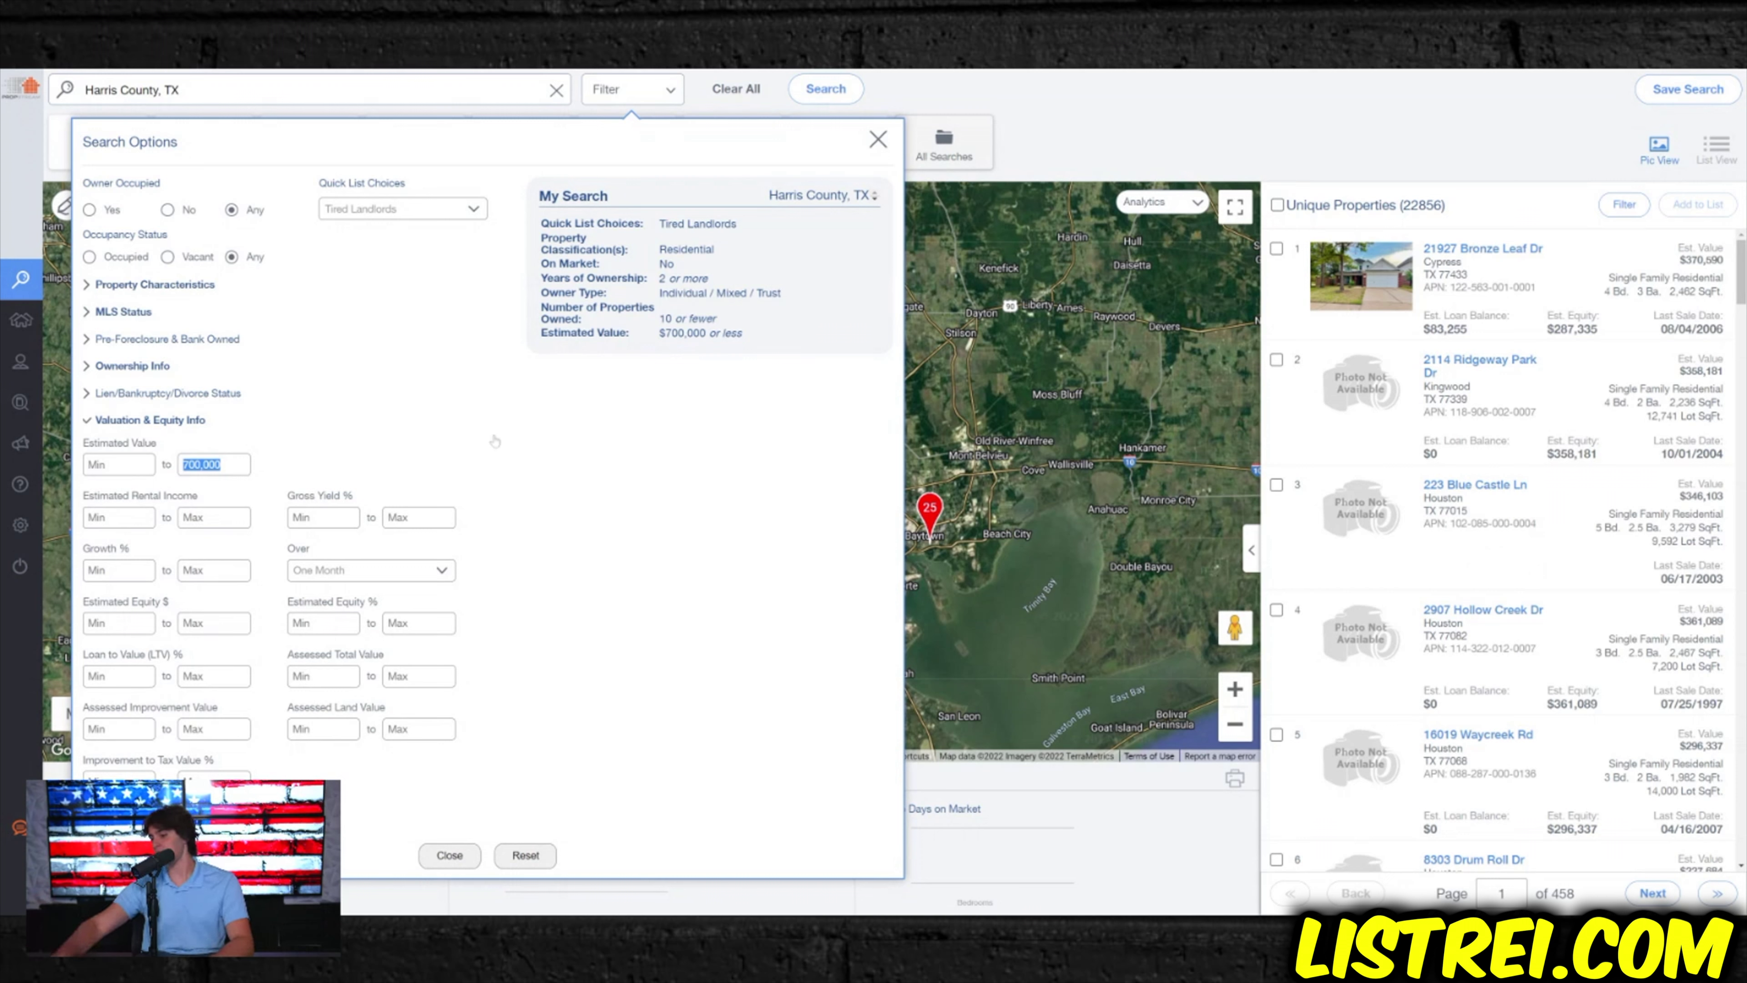
type("400,00")
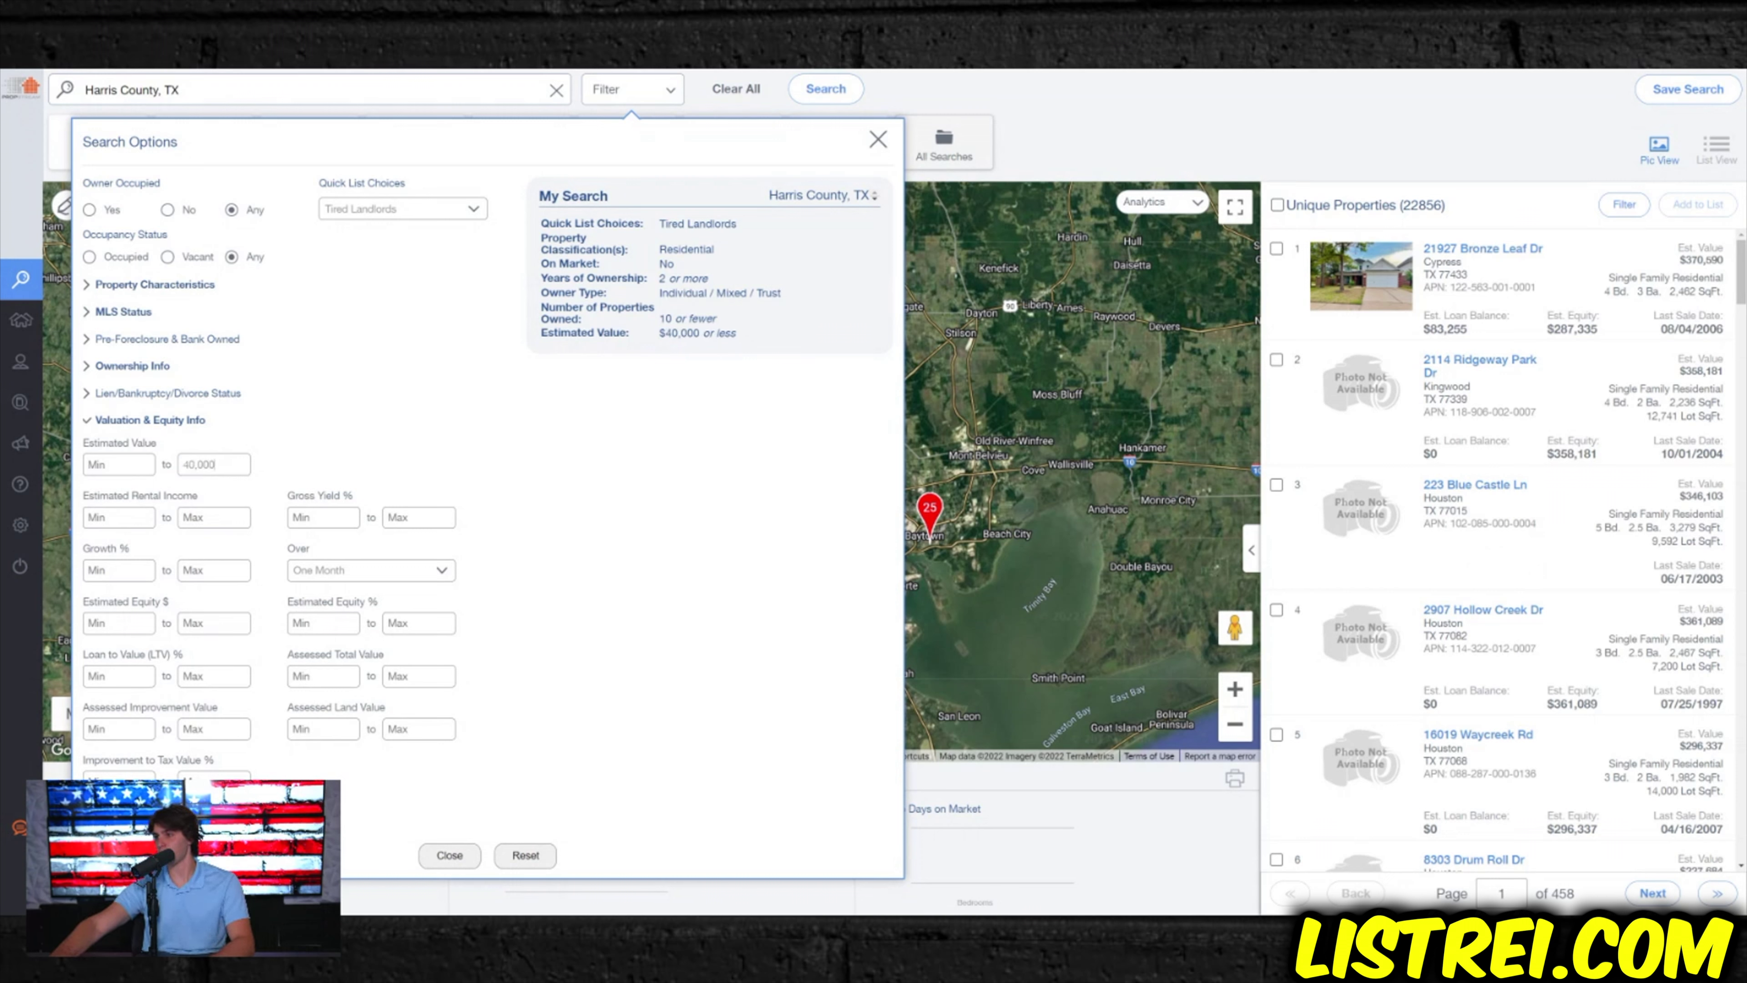
type("0")
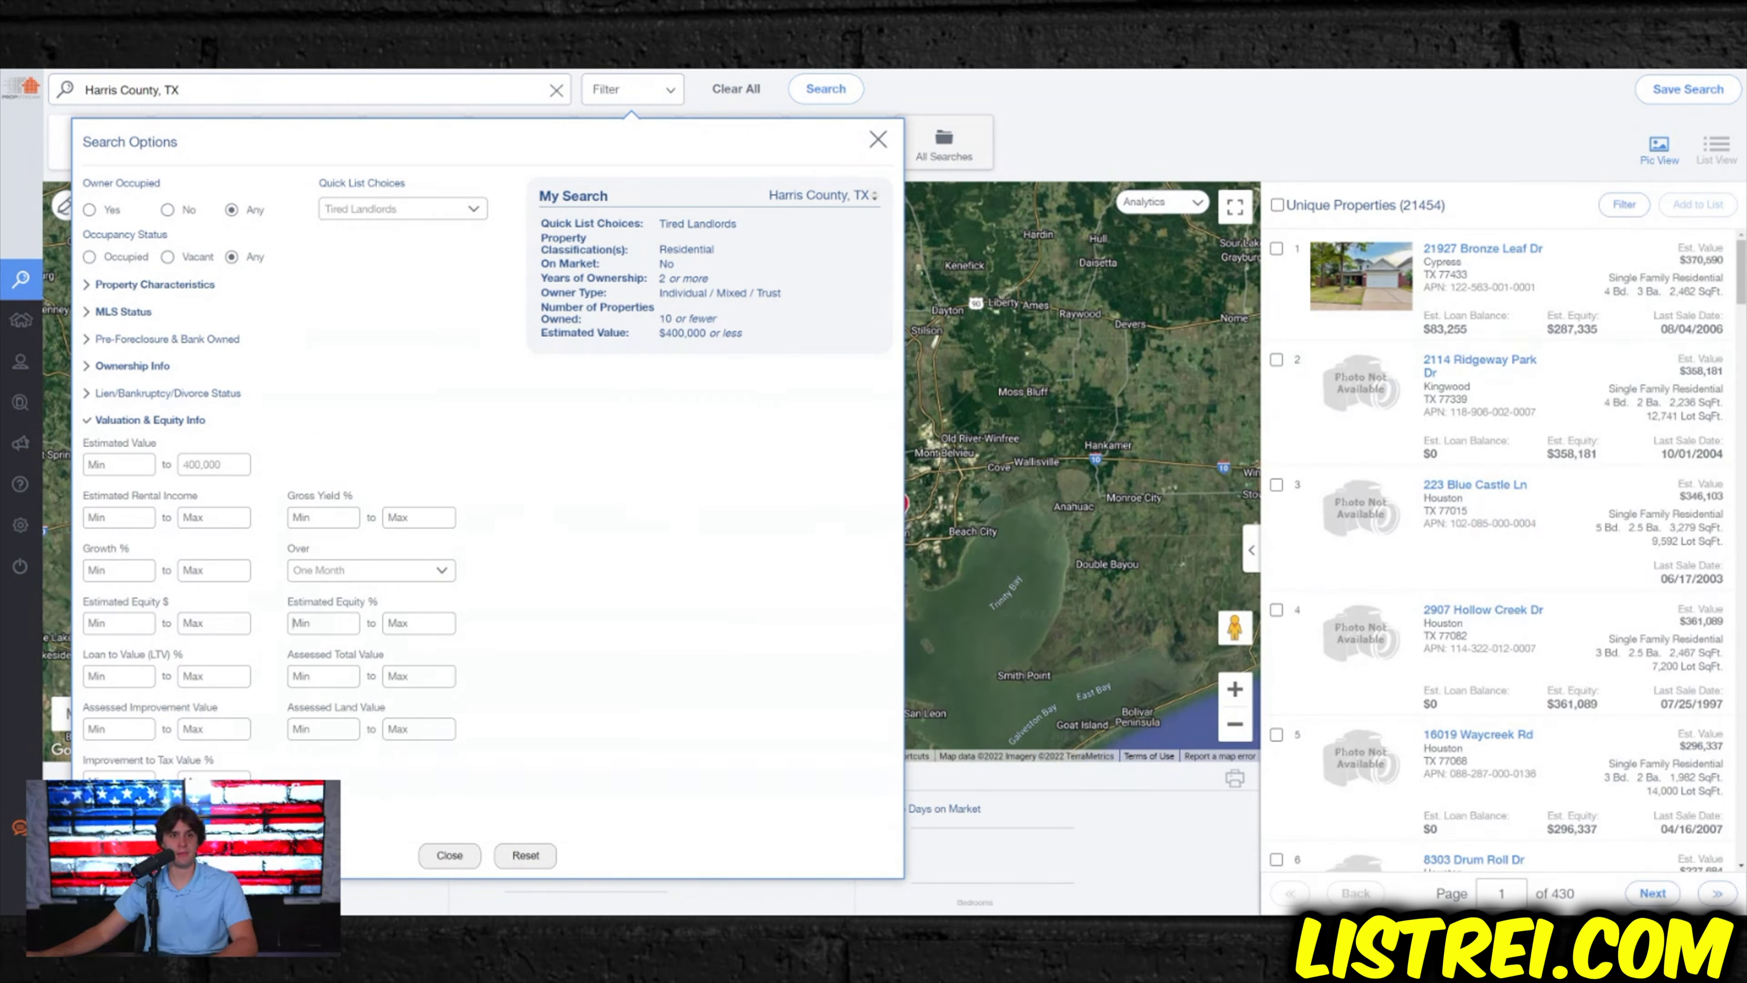
left_click(323, 622)
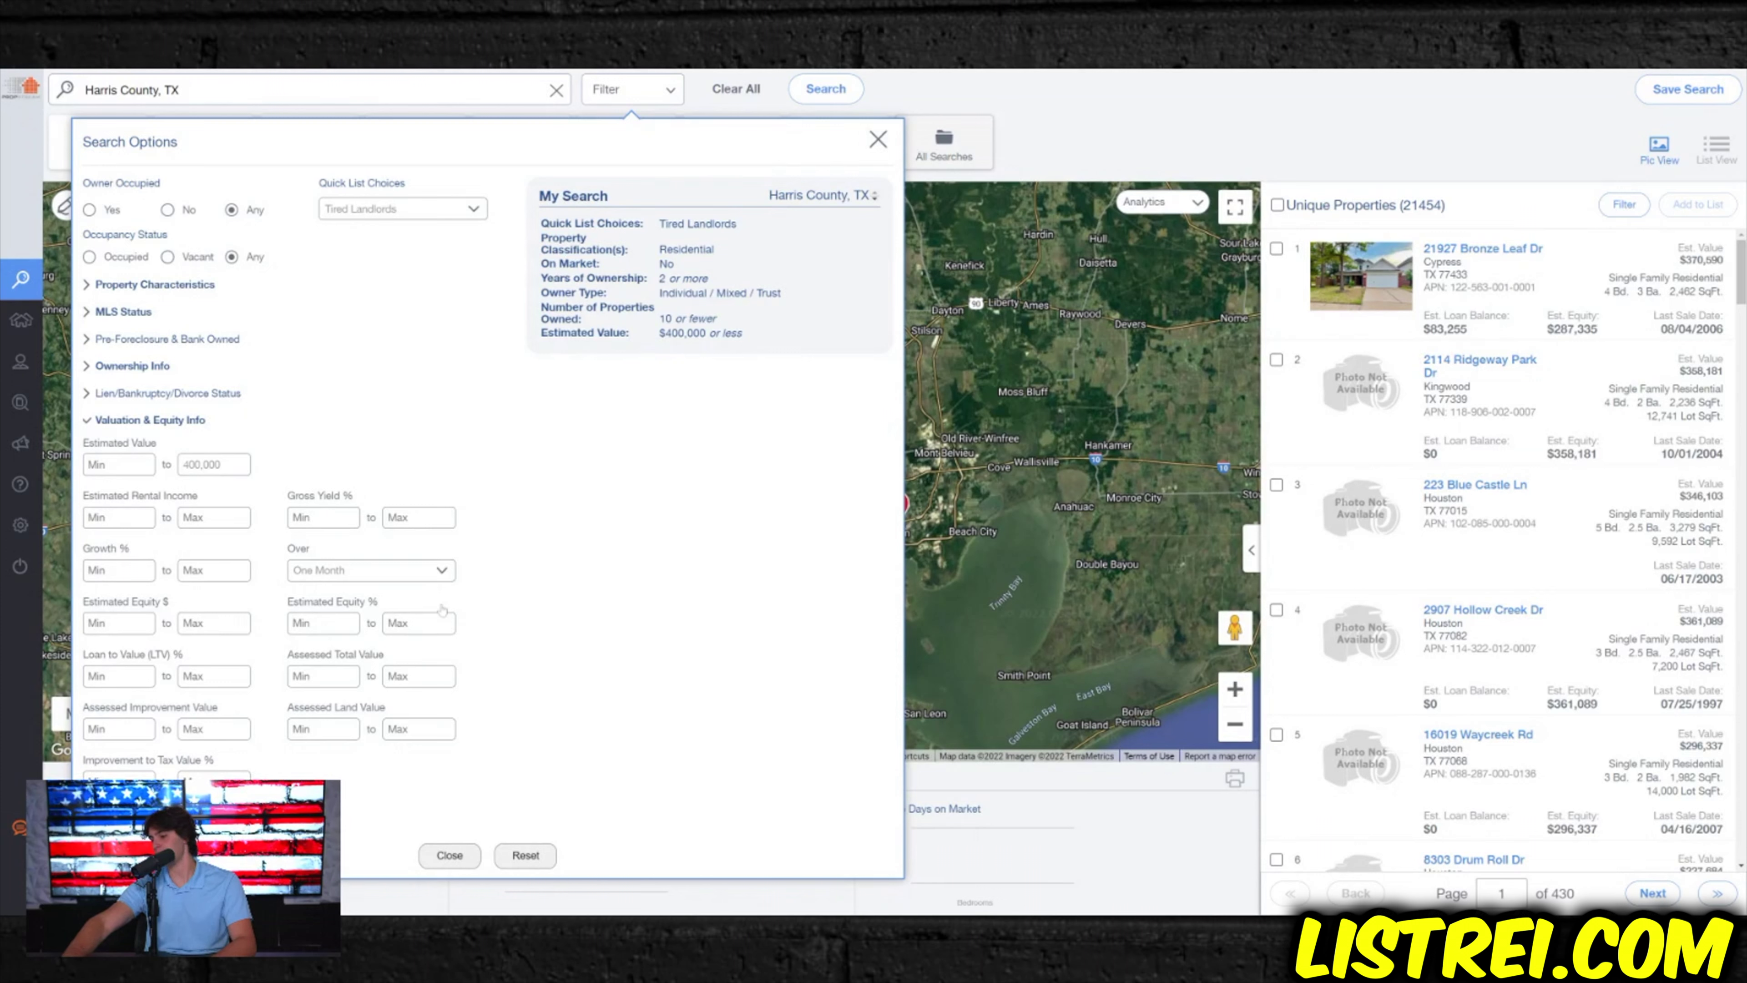
type("55")
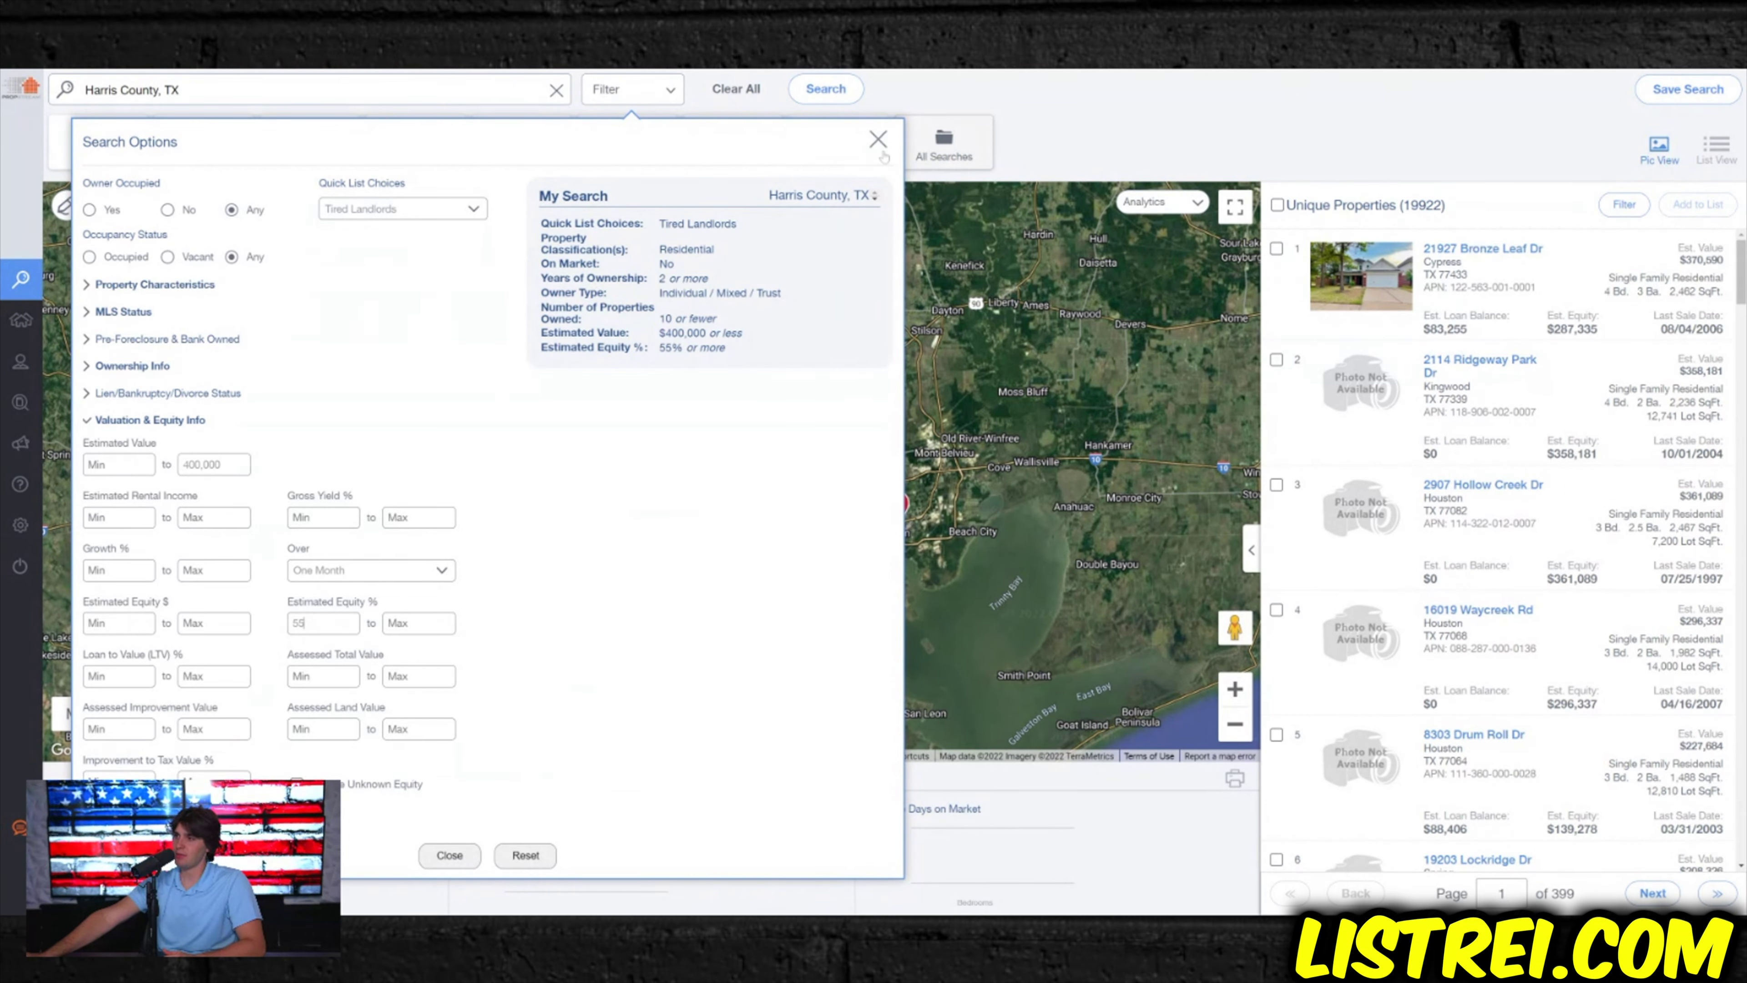
left_click(877, 140)
- Run the same filters on Salt Lake County, UT, and clear the location and all filters
left_click(275, 90)
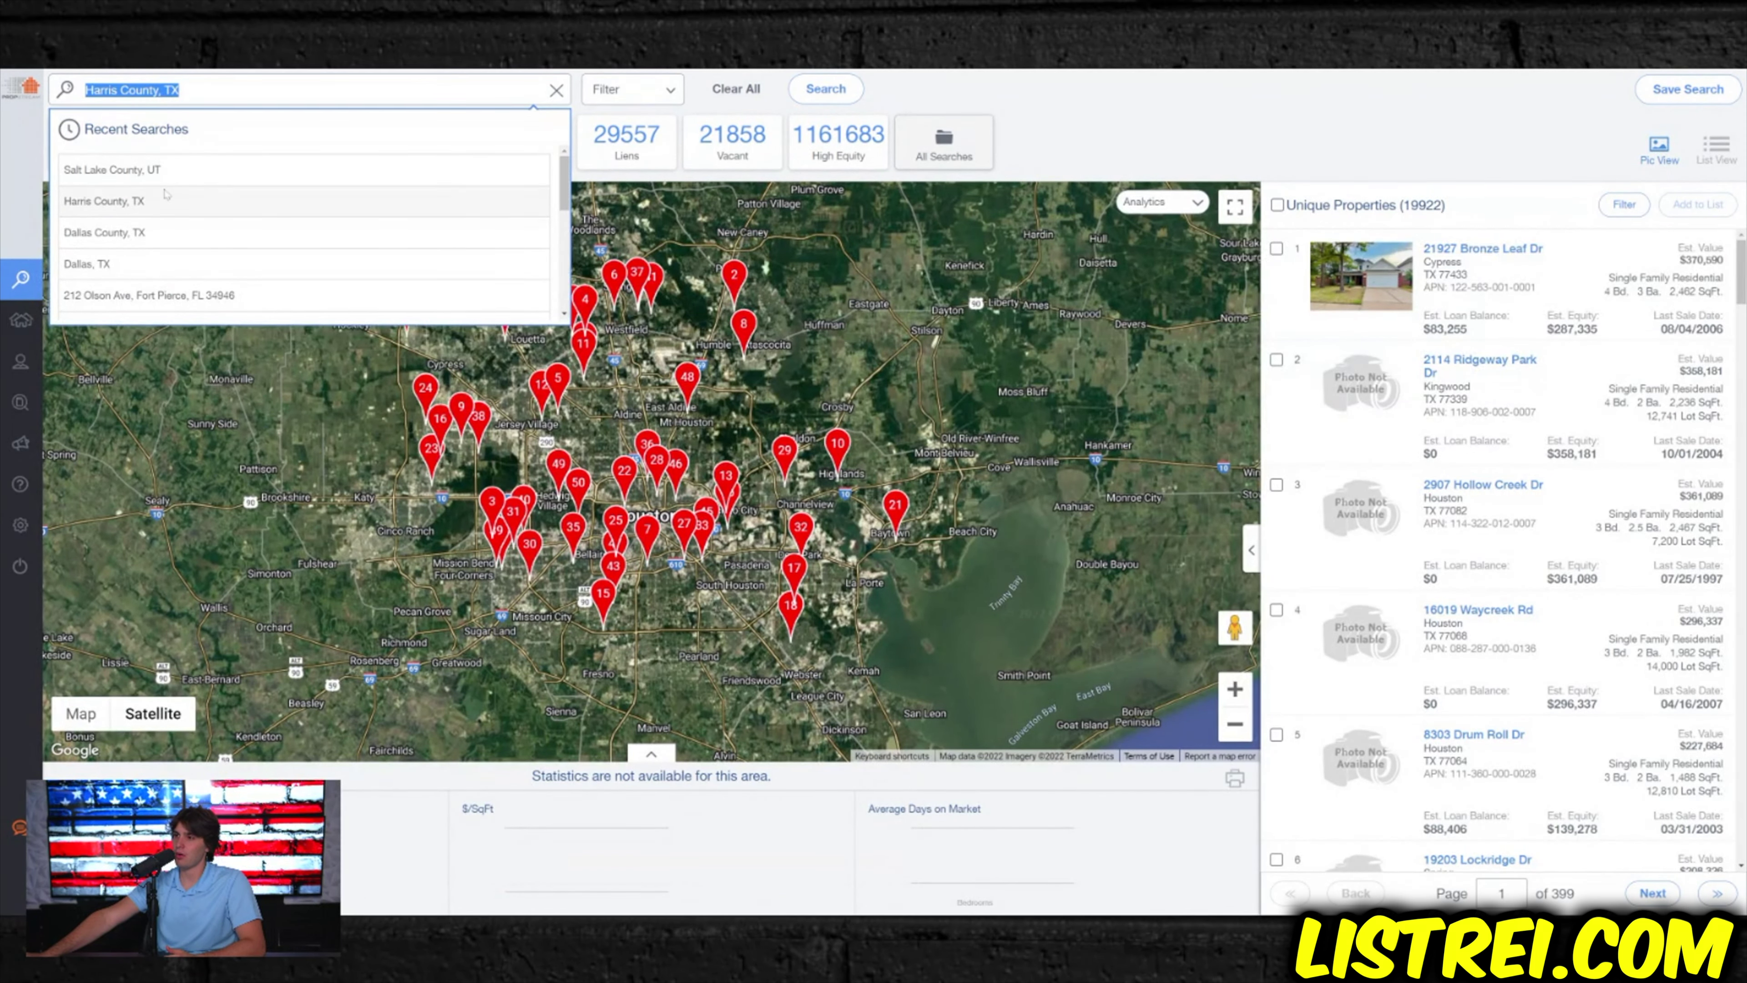
left_click(152, 169)
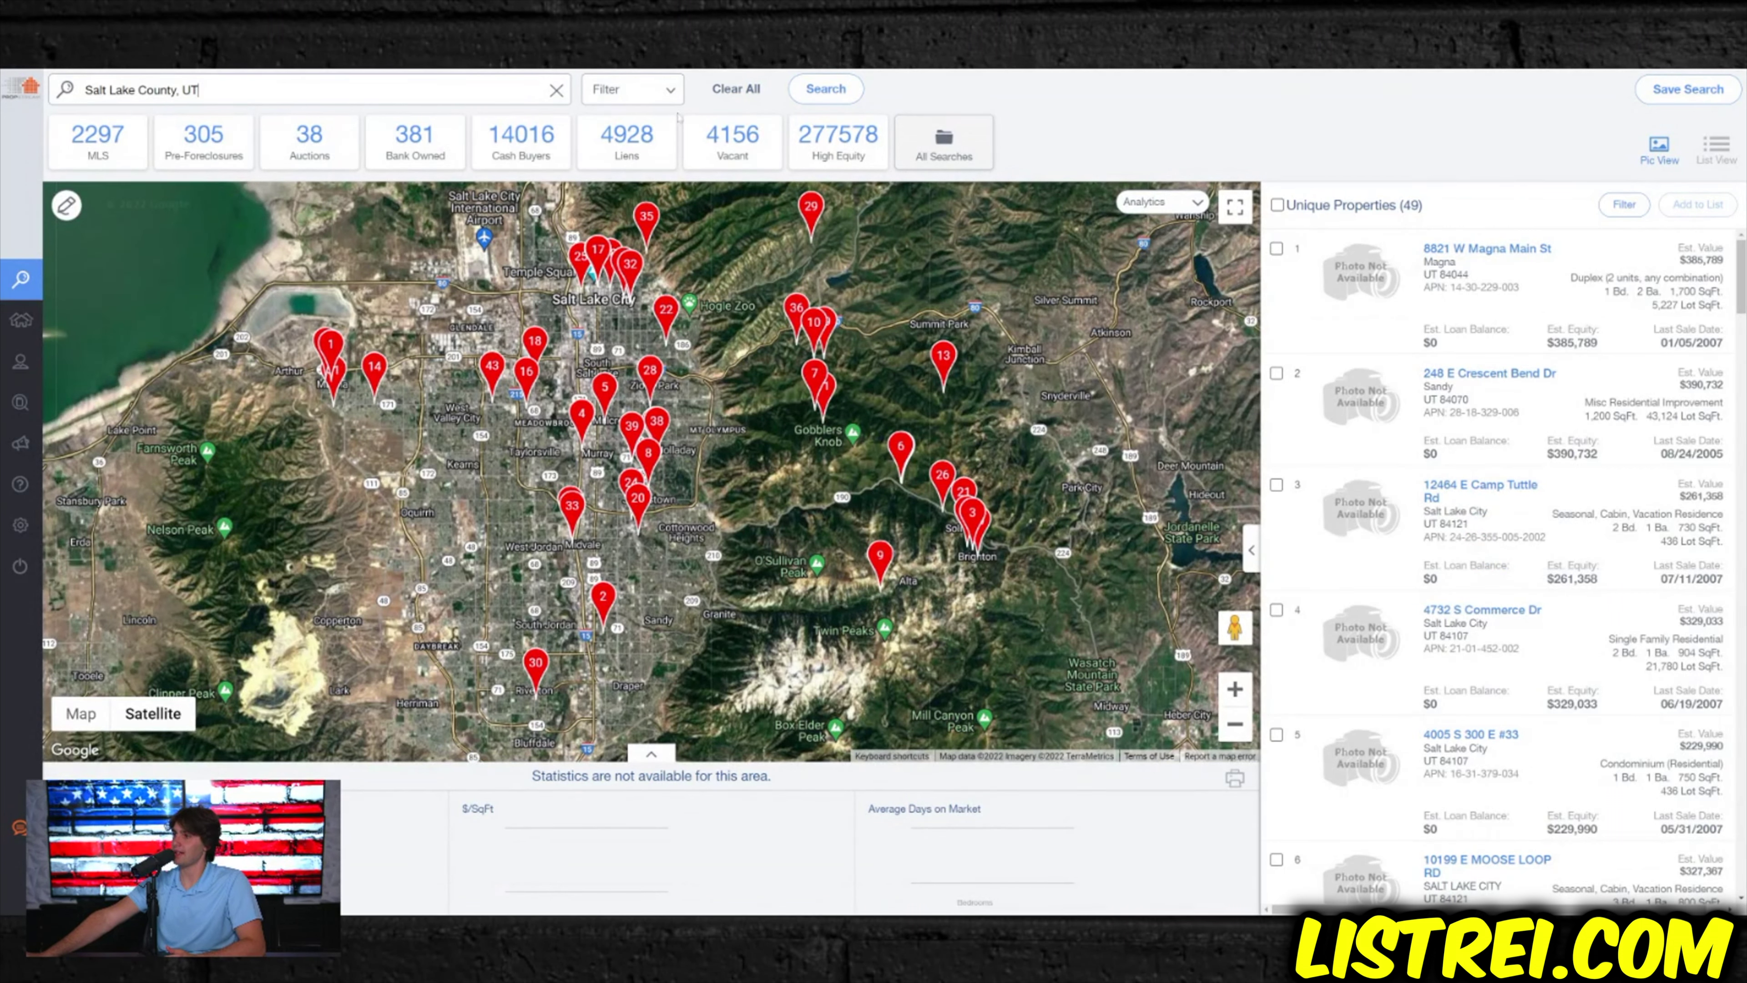
left_click(735, 90)
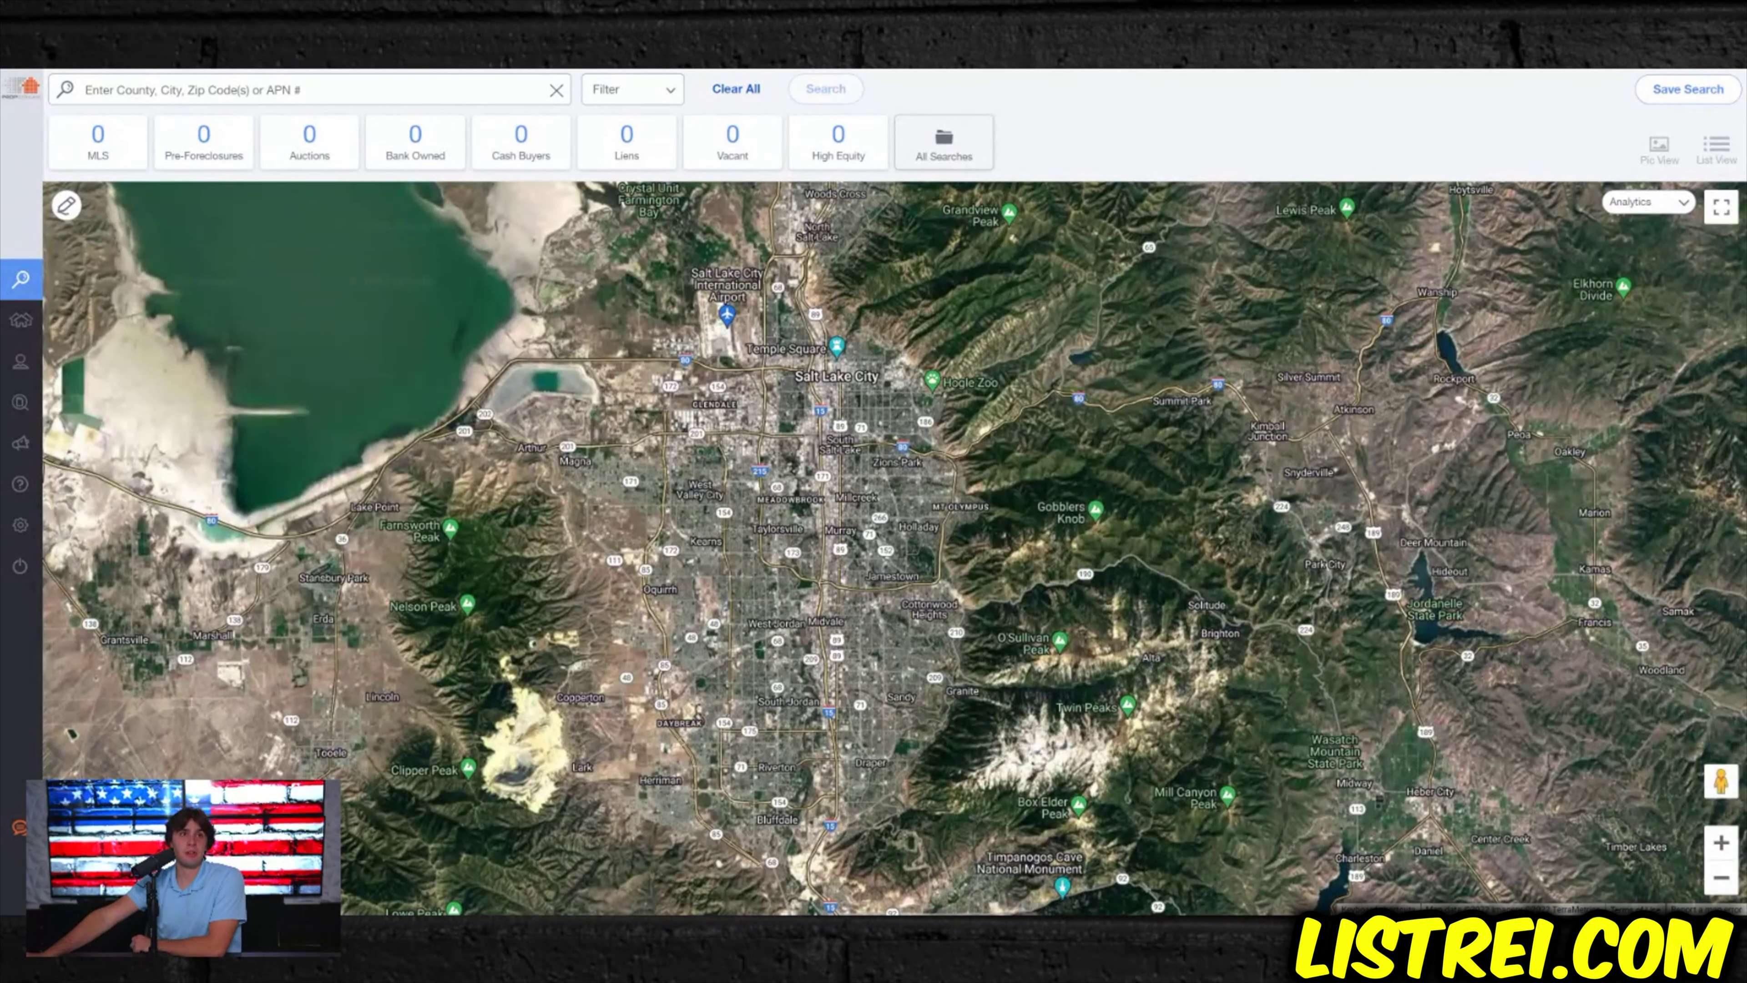
- Set the search location to Miami, FL
left_click(86, 90)
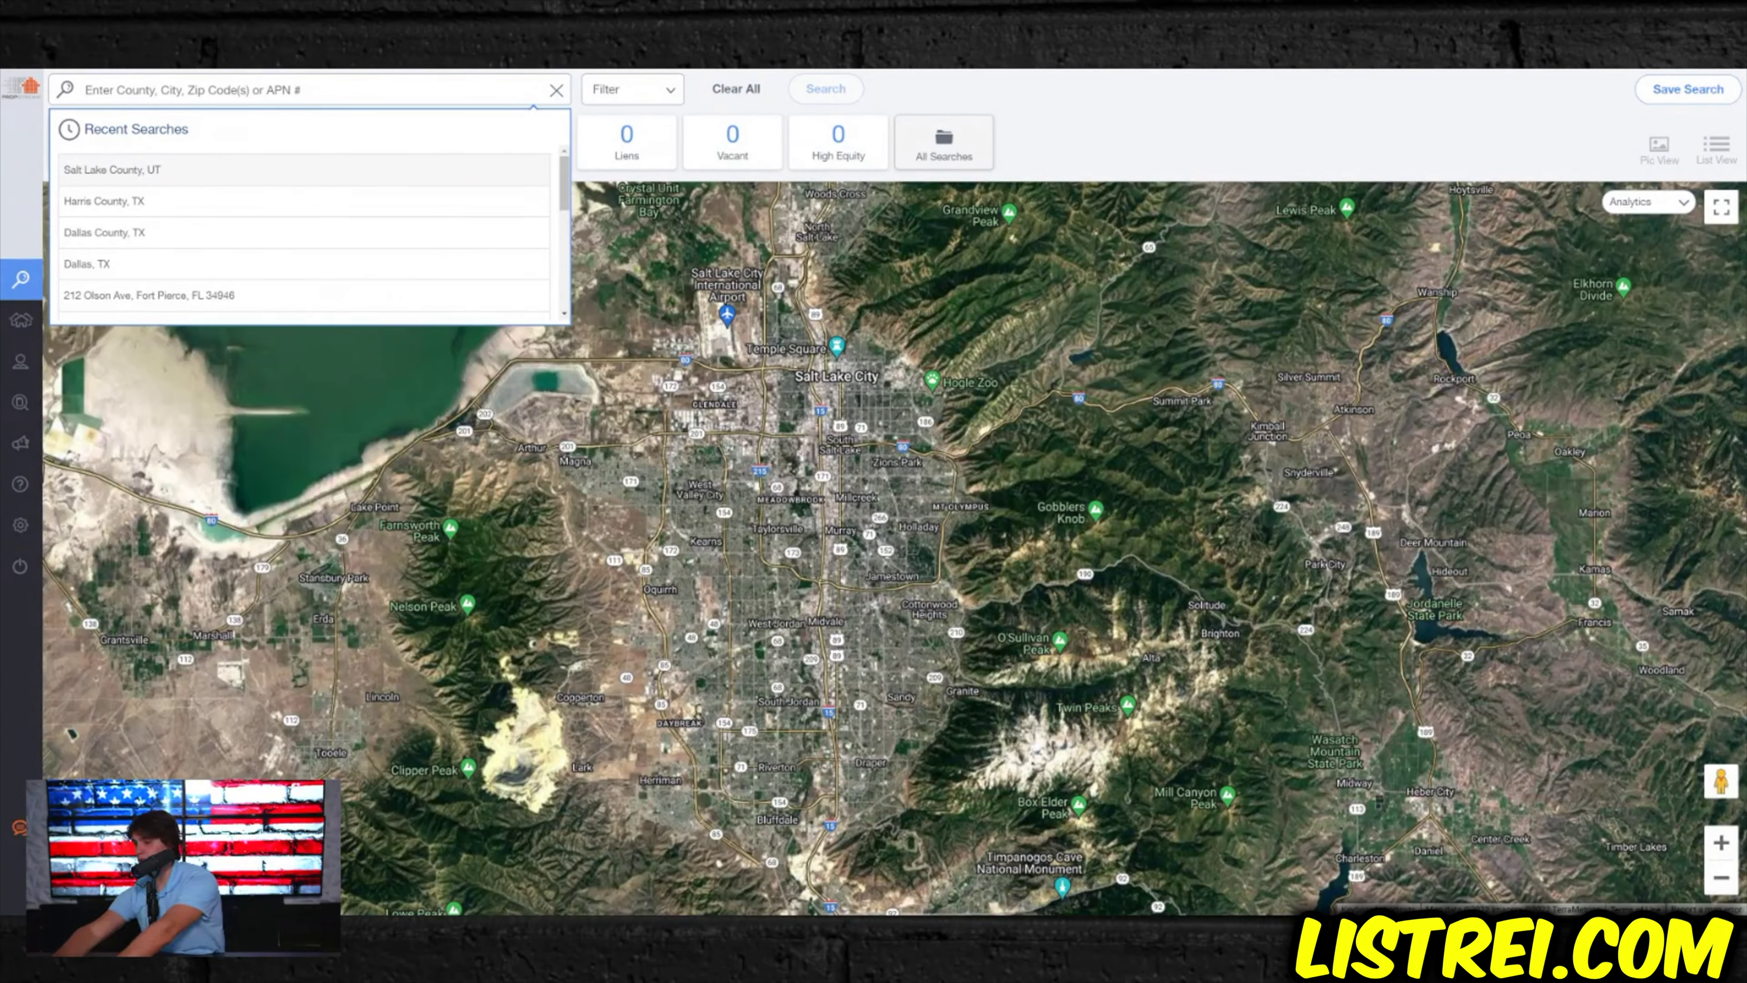
type("miami")
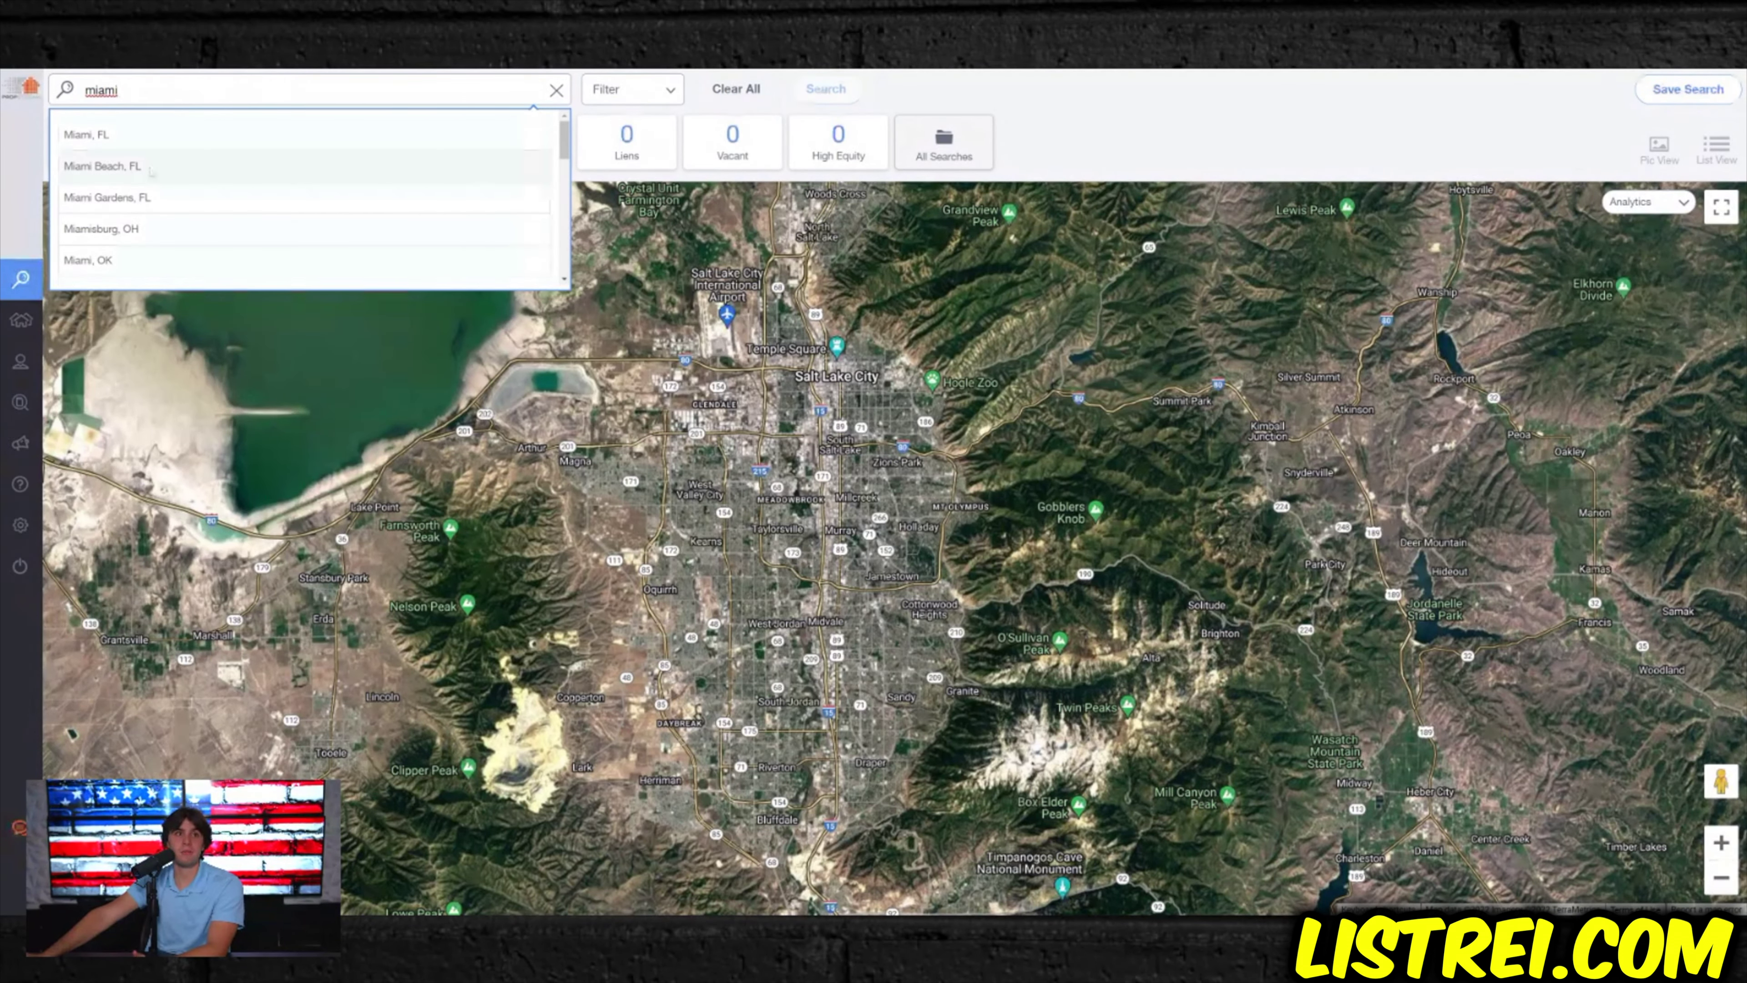
left_click(135, 150)
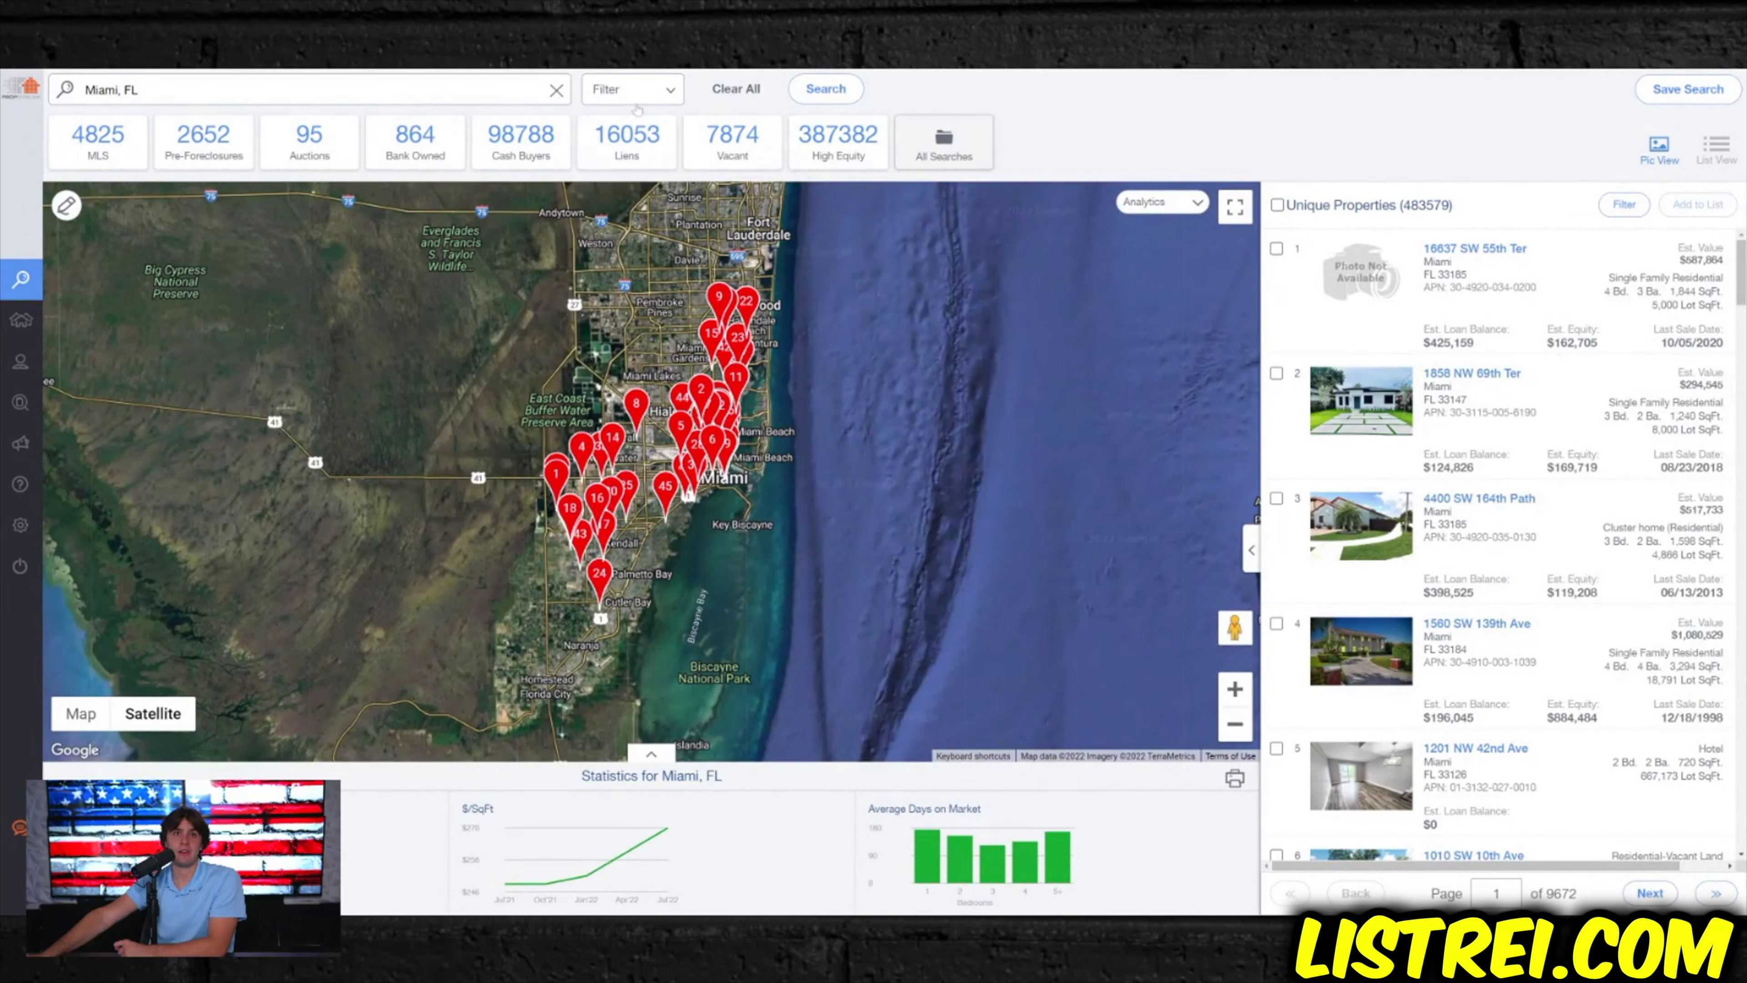
- Filter the Miami search to the Pre-Foreclosures quick list with the Residential property classification, and close the search options
left_click(629, 96)
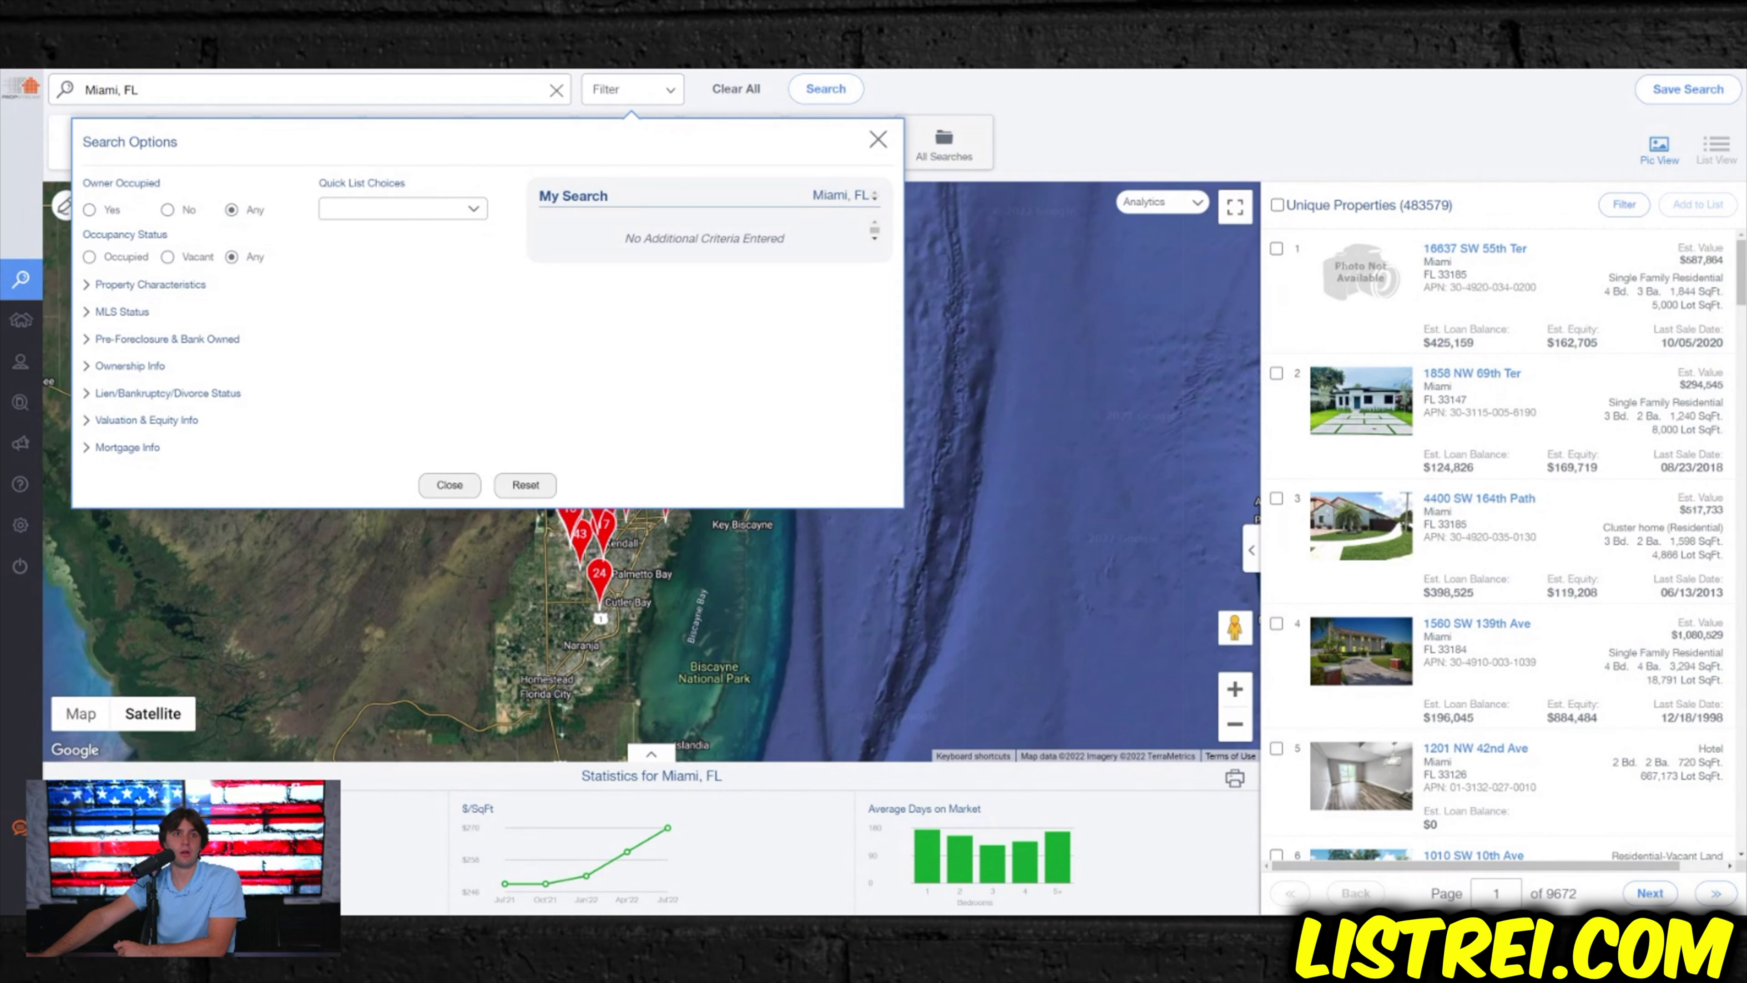
left_click(356, 277)
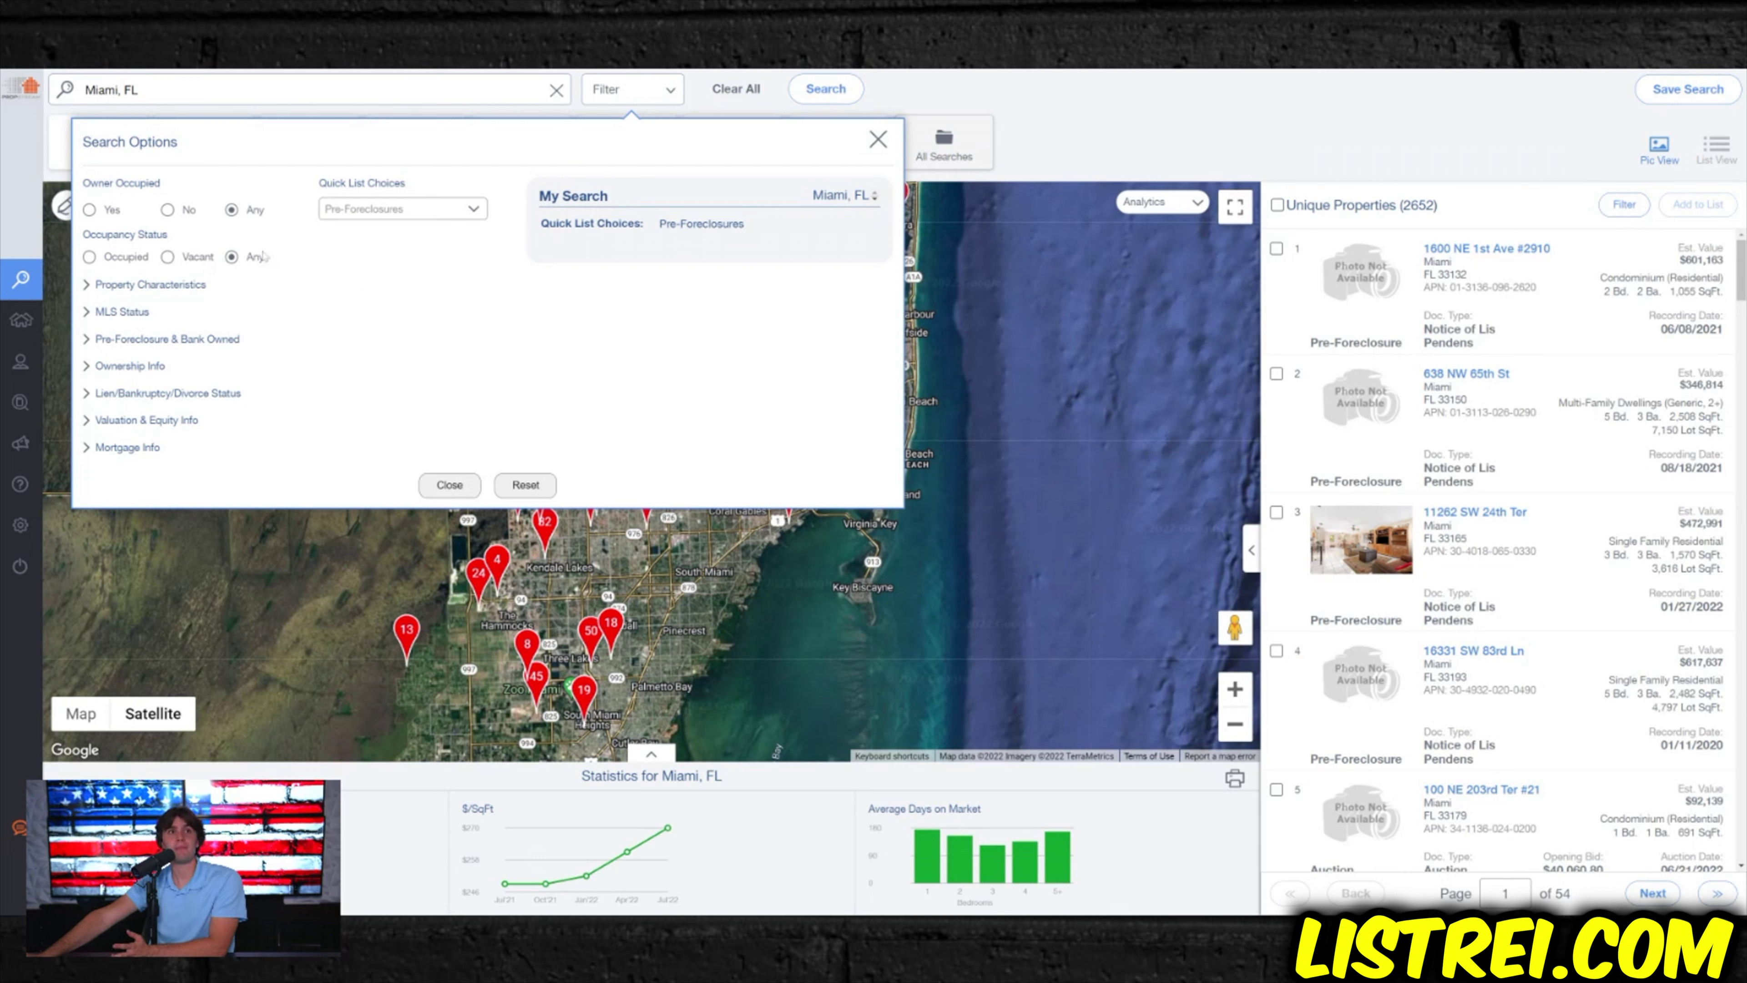
left_click(159, 287)
left_click(136, 329)
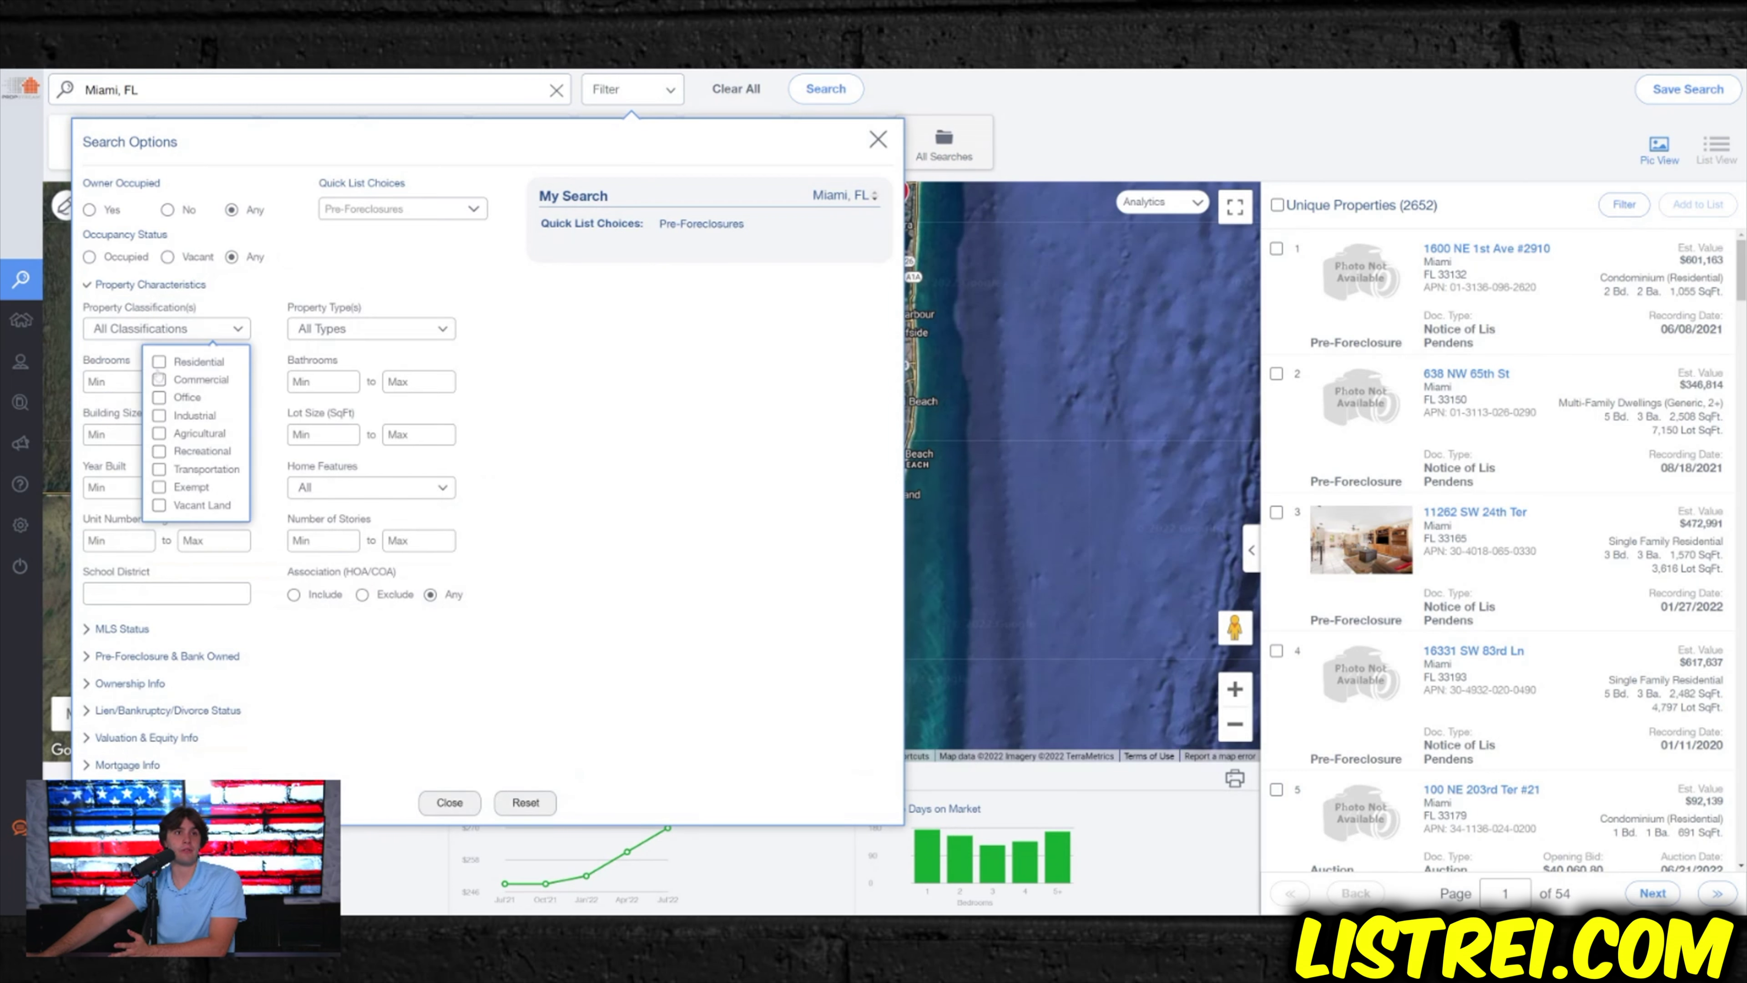
left_click(162, 373)
left_click(504, 430)
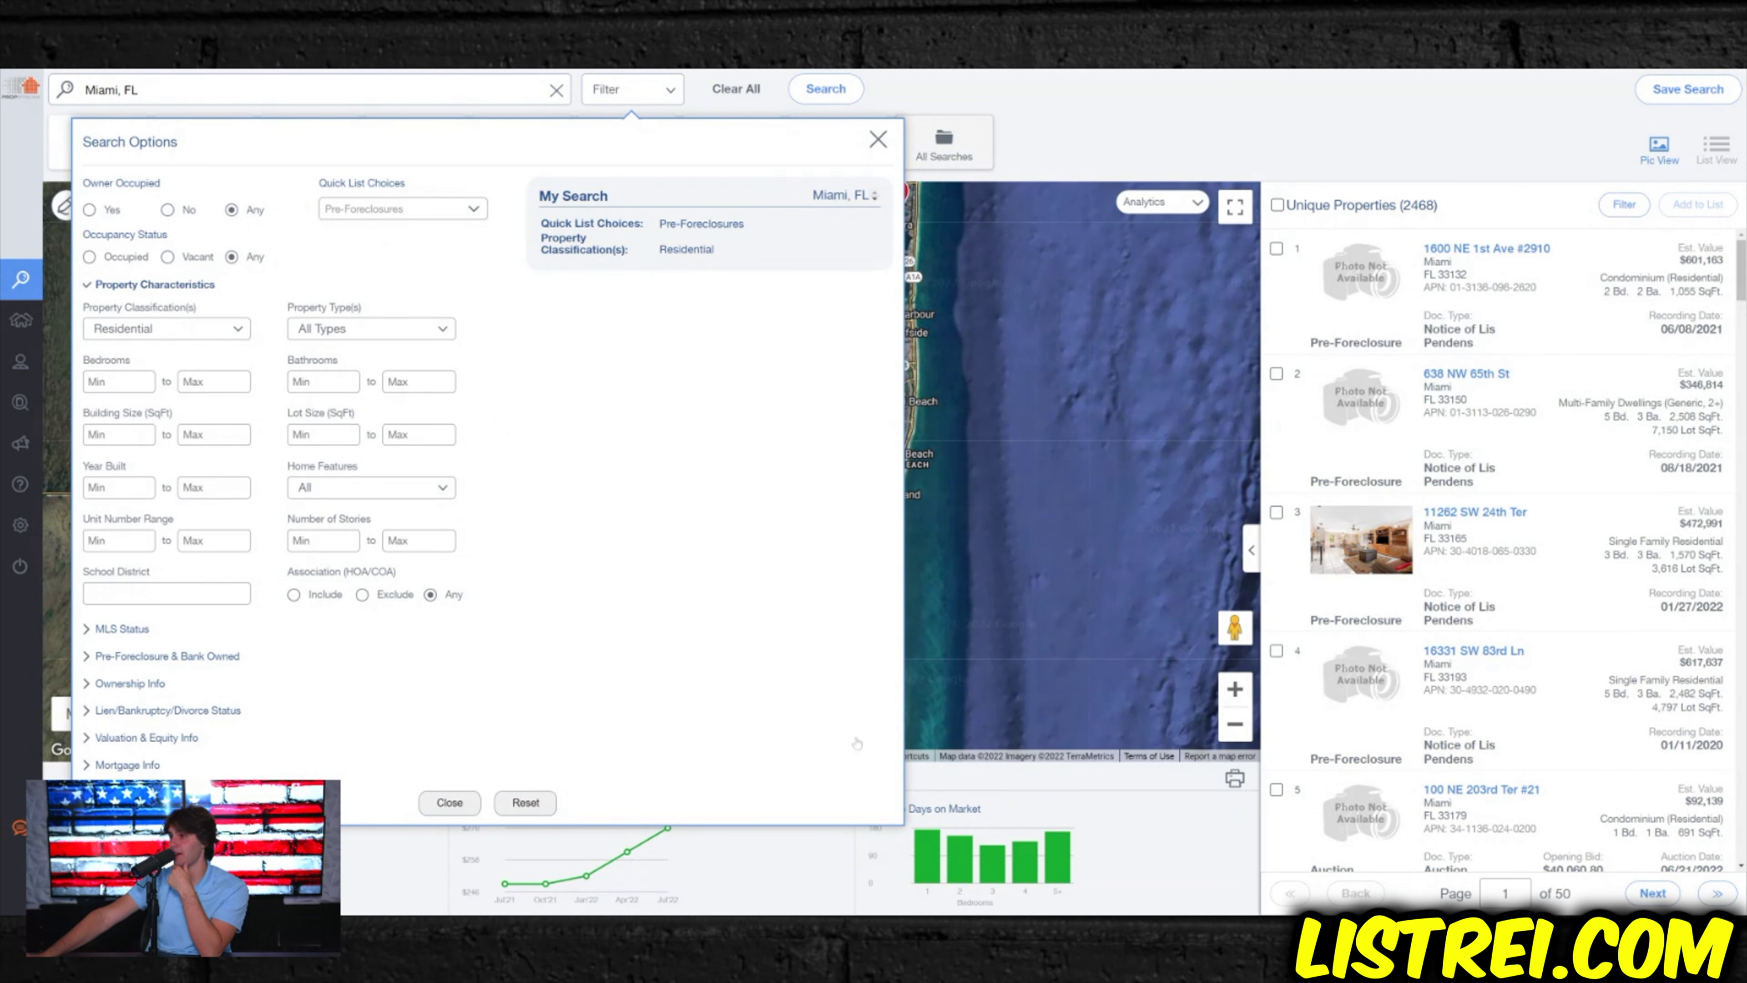
left_click(1082, 784)
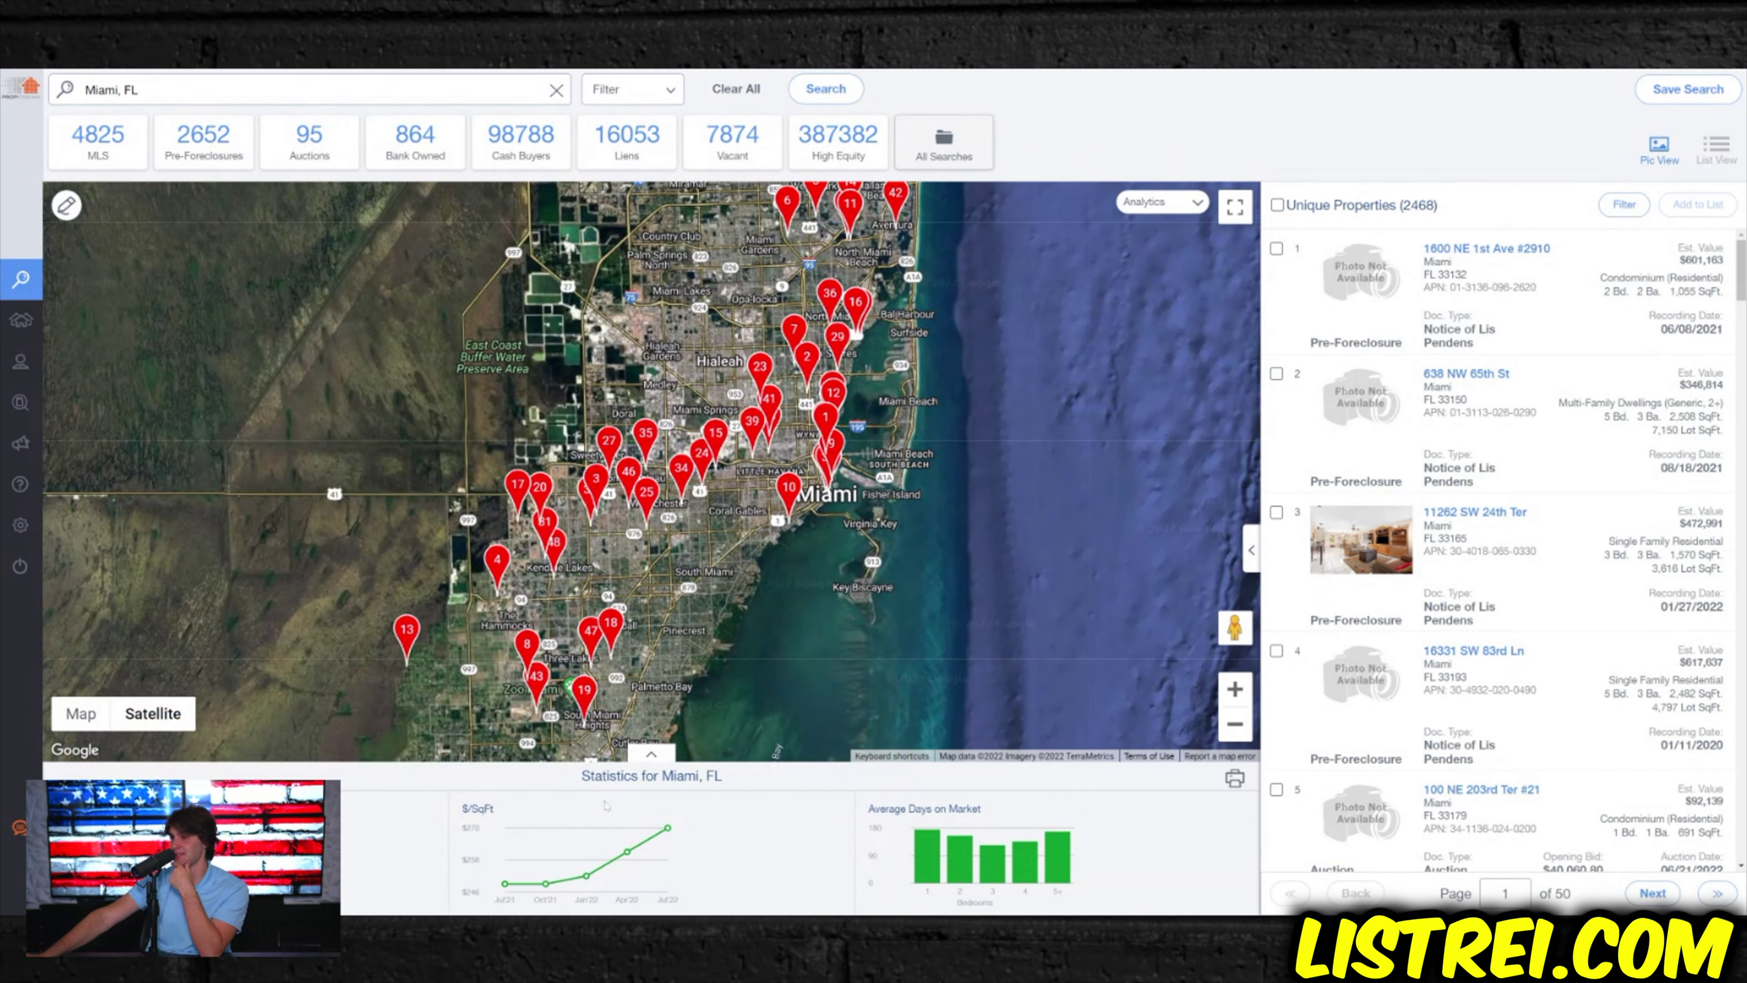
mouse_move(665, 844)
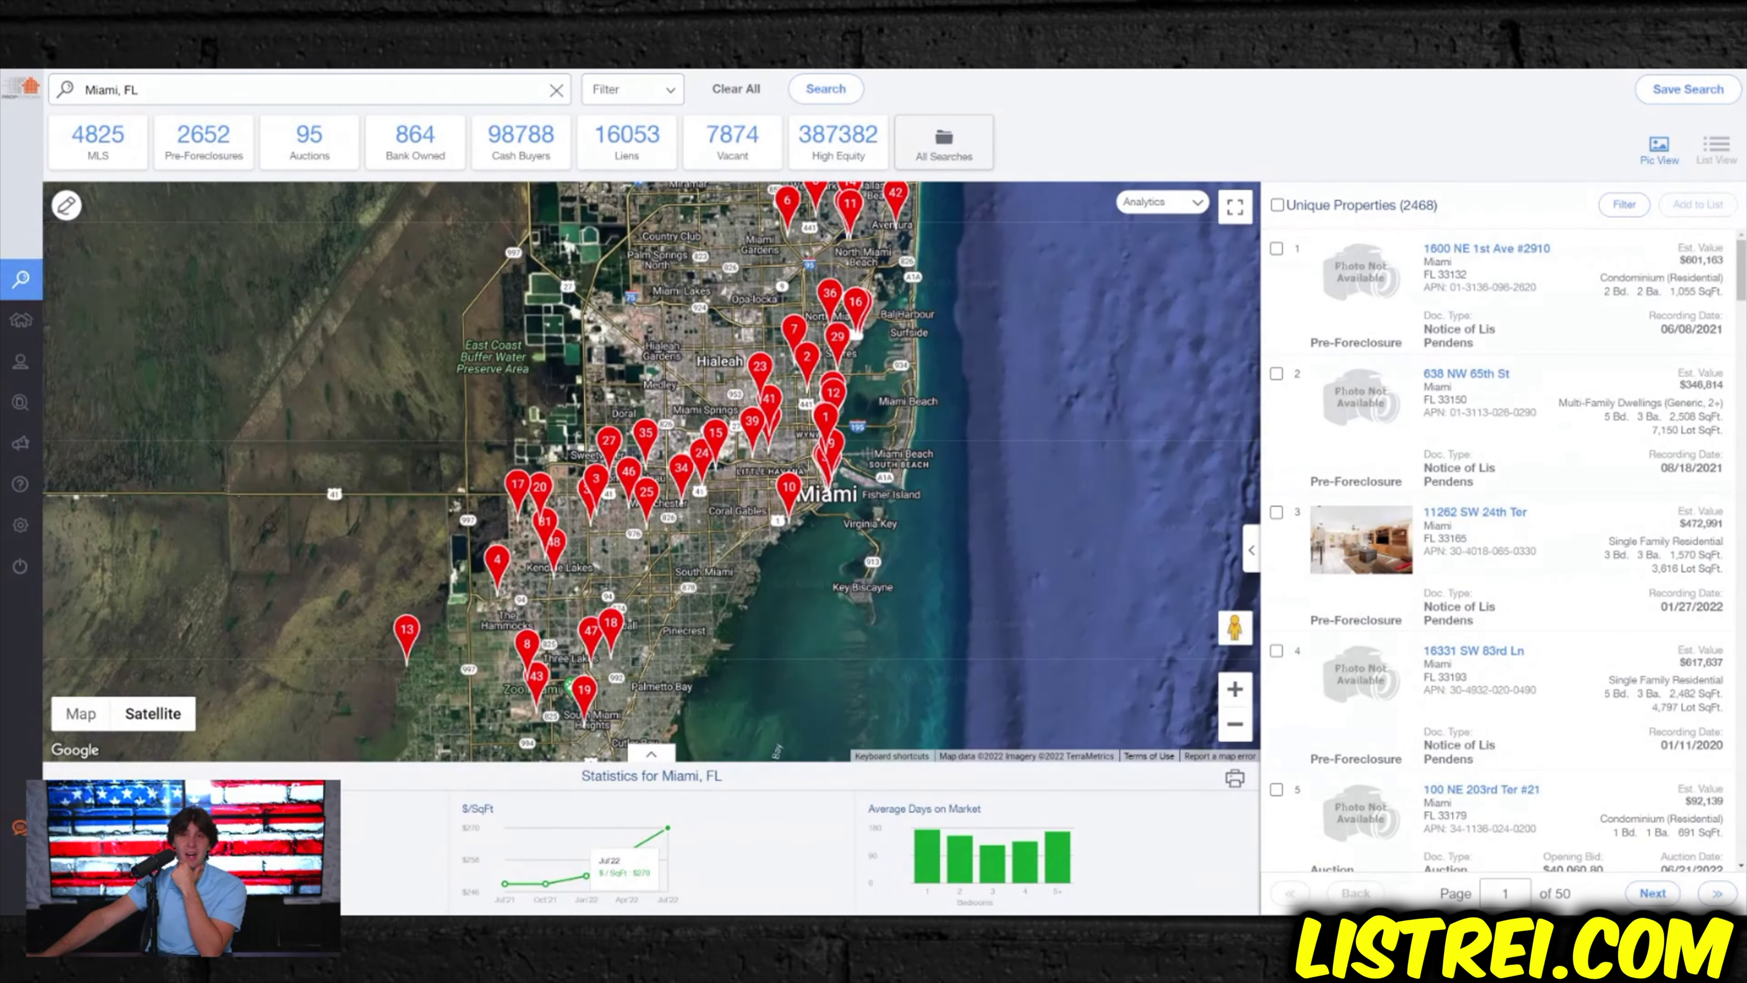
mouse_move(548, 844)
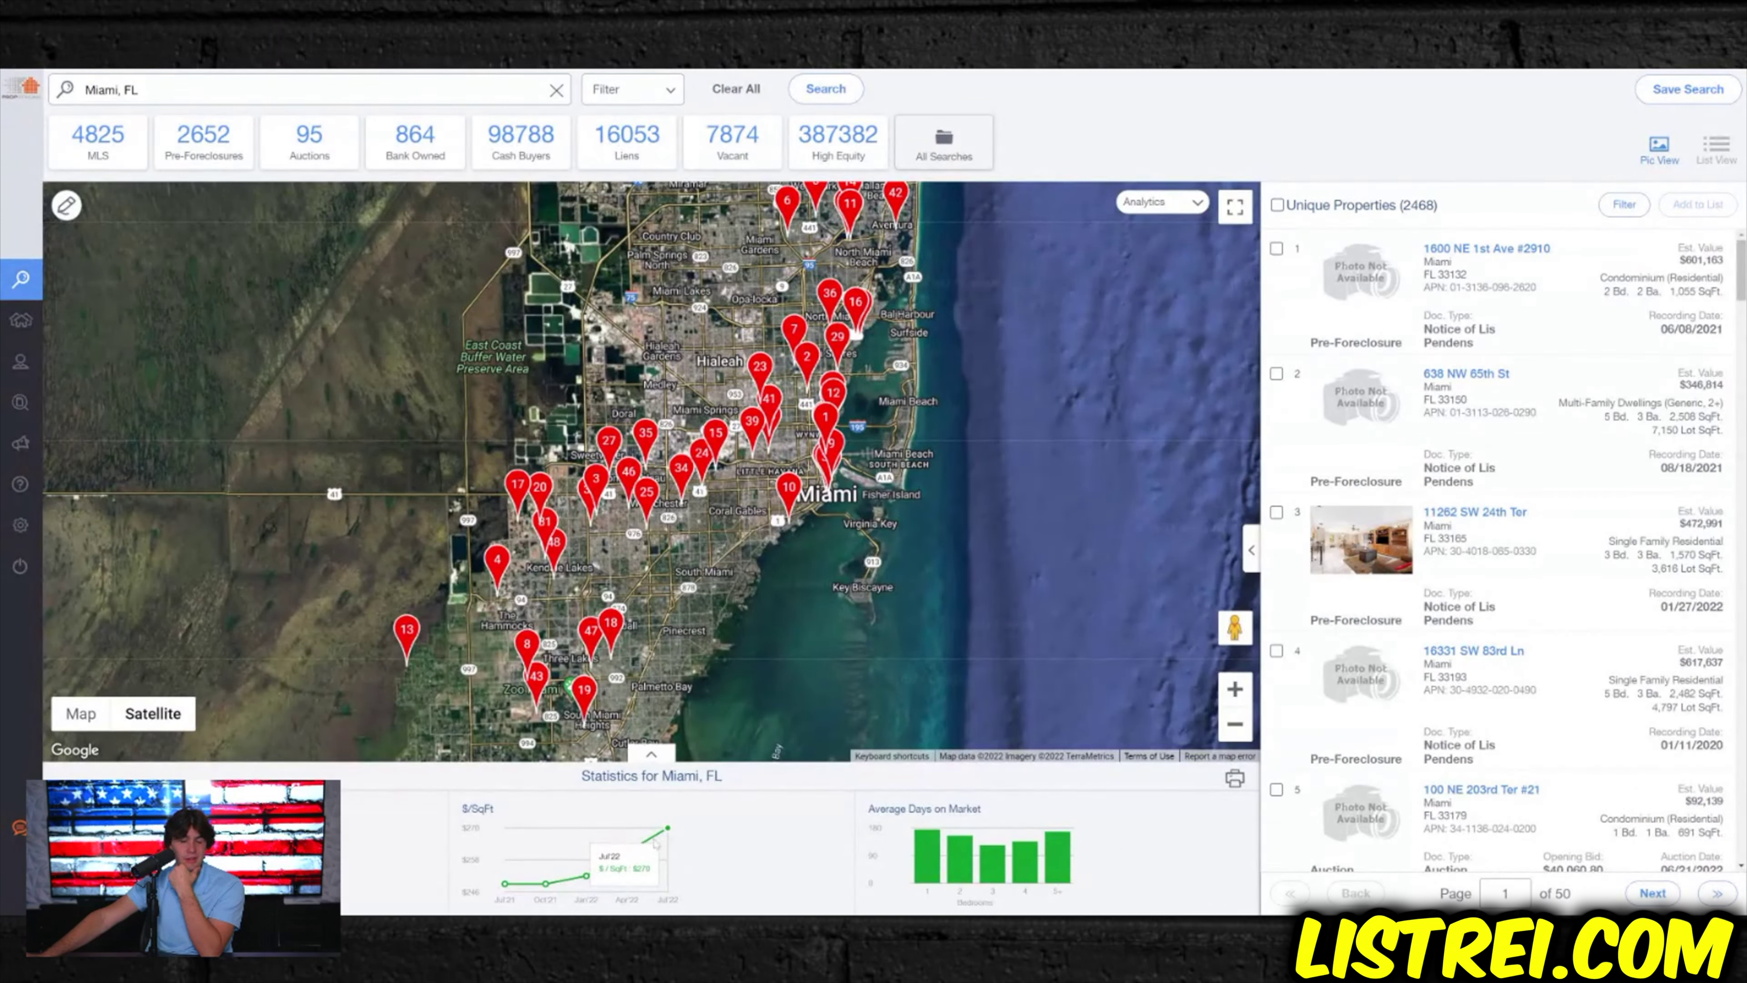
- Restrict the Miami pre-foreclosure search to properties that are not on the market
left_click(625, 101)
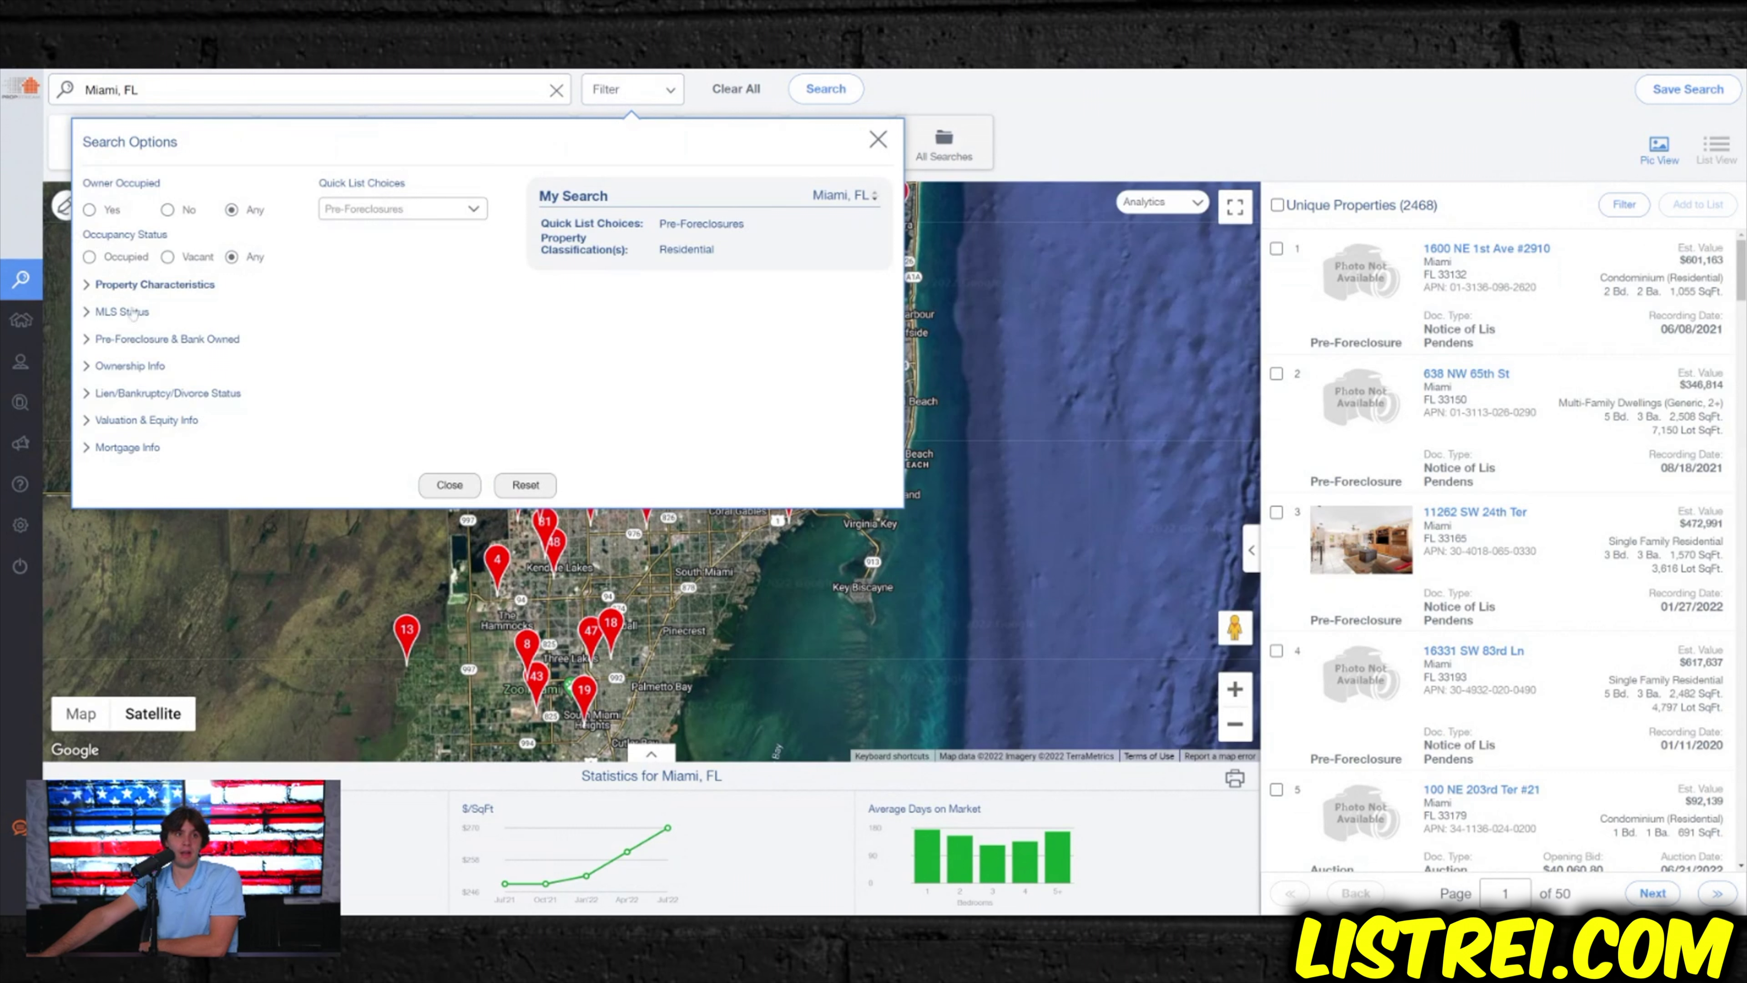
left_click(116, 320)
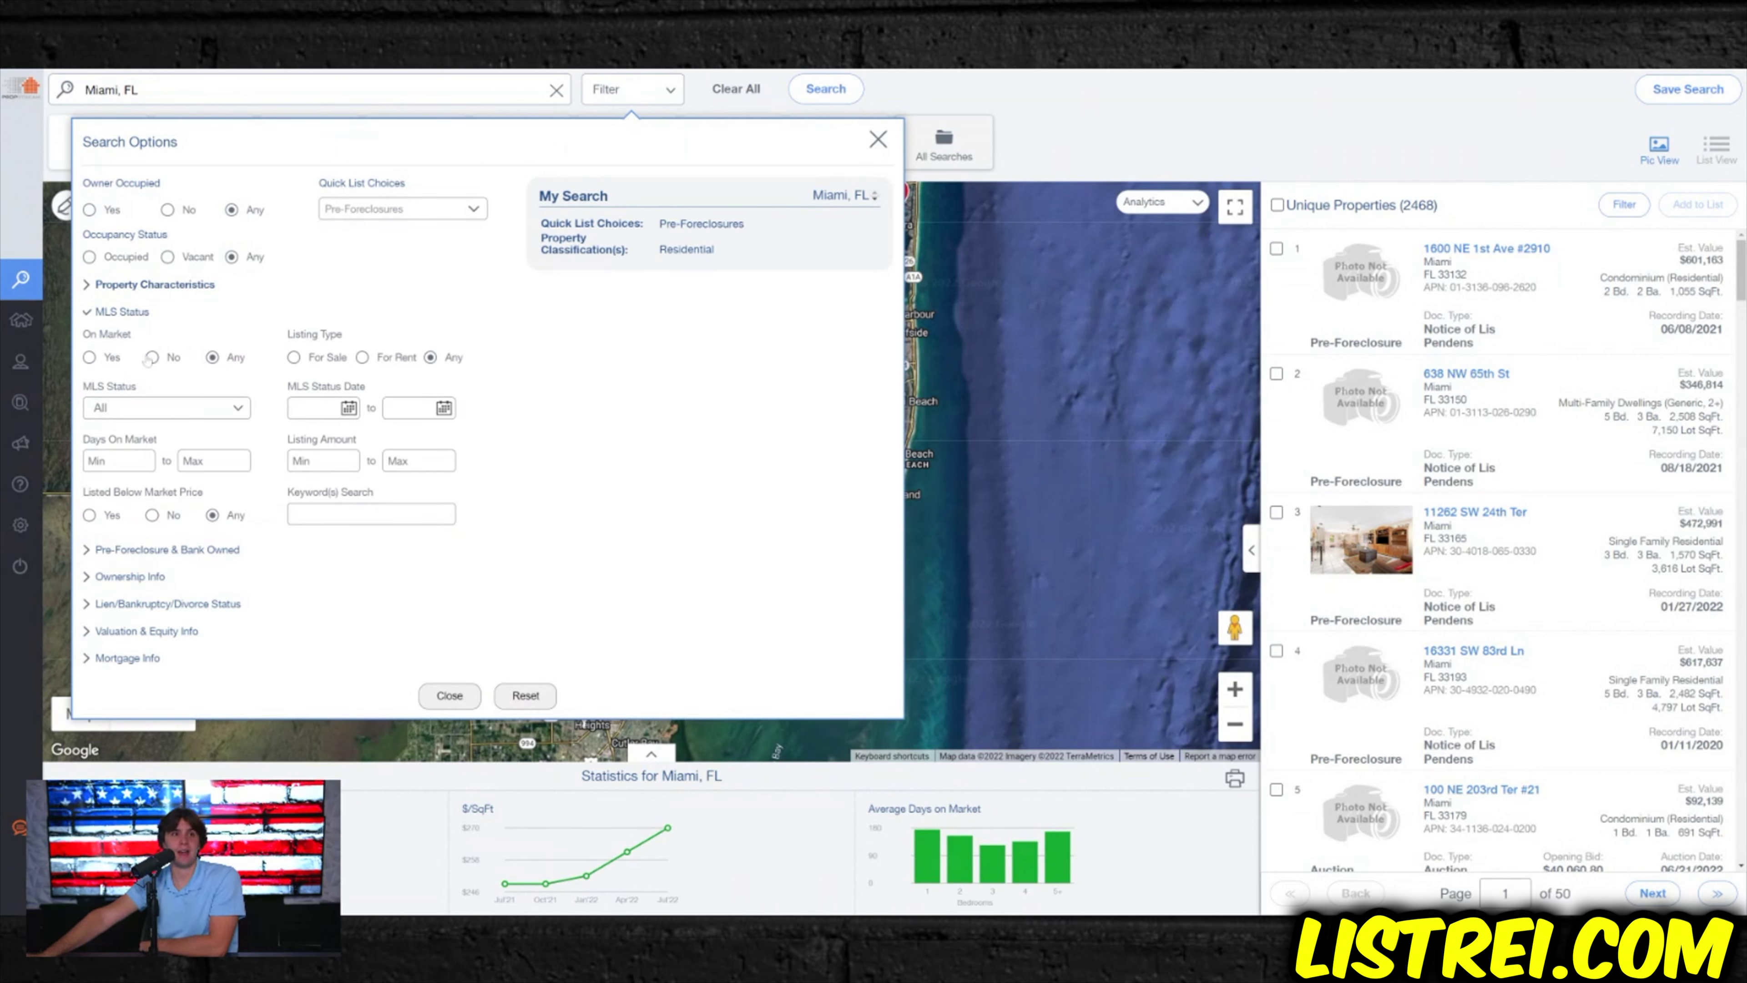
left_click(152, 357)
left_click(120, 311)
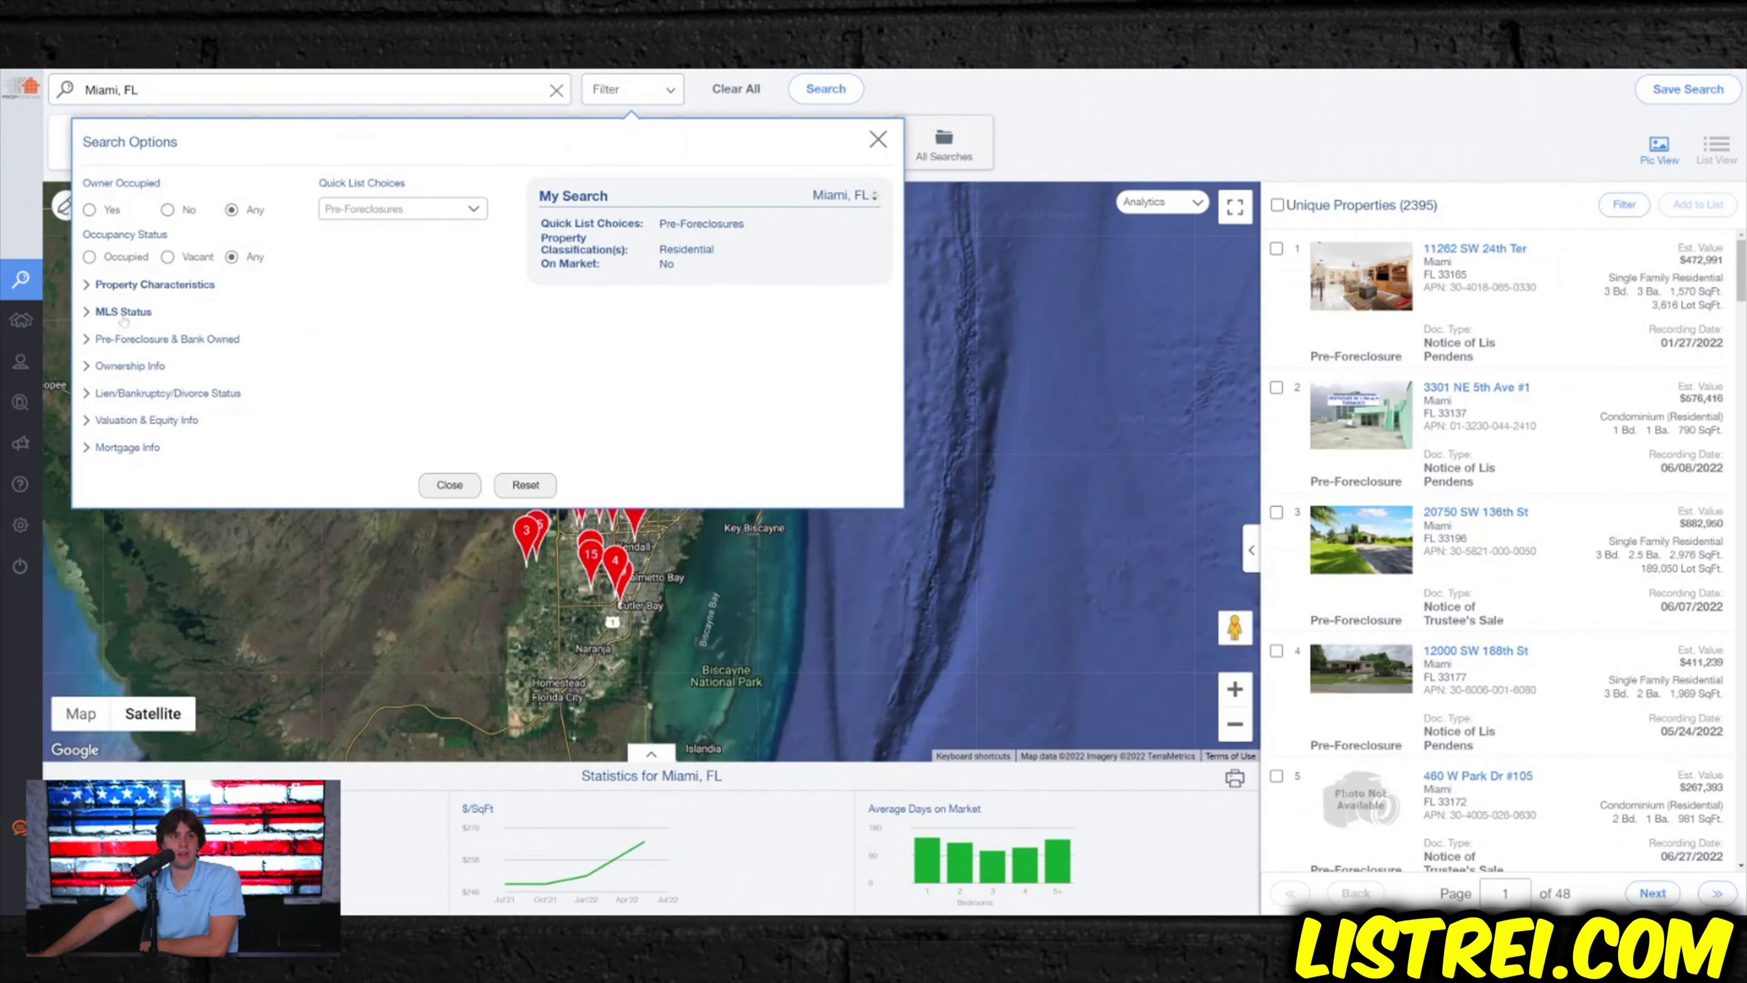
left_click(136, 341)
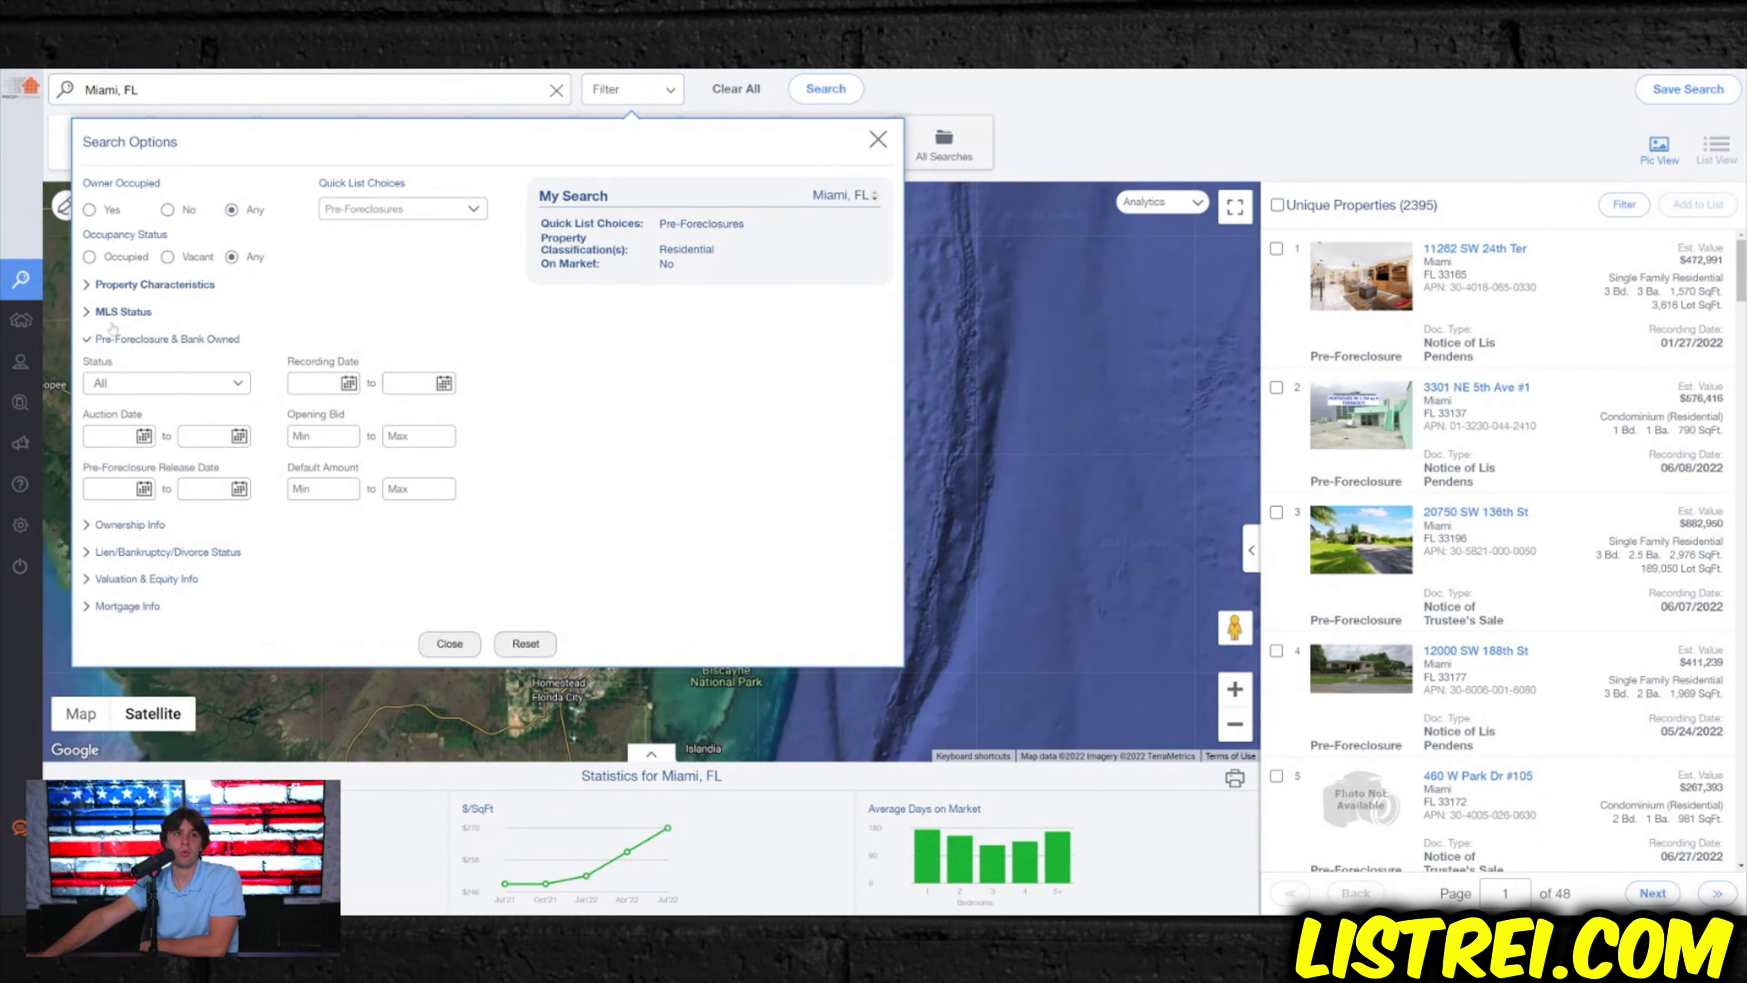
left_click(117, 342)
- Limit the owner type of the Miami pre-foreclosures to Individual, Mixed and Trust
left_click(127, 369)
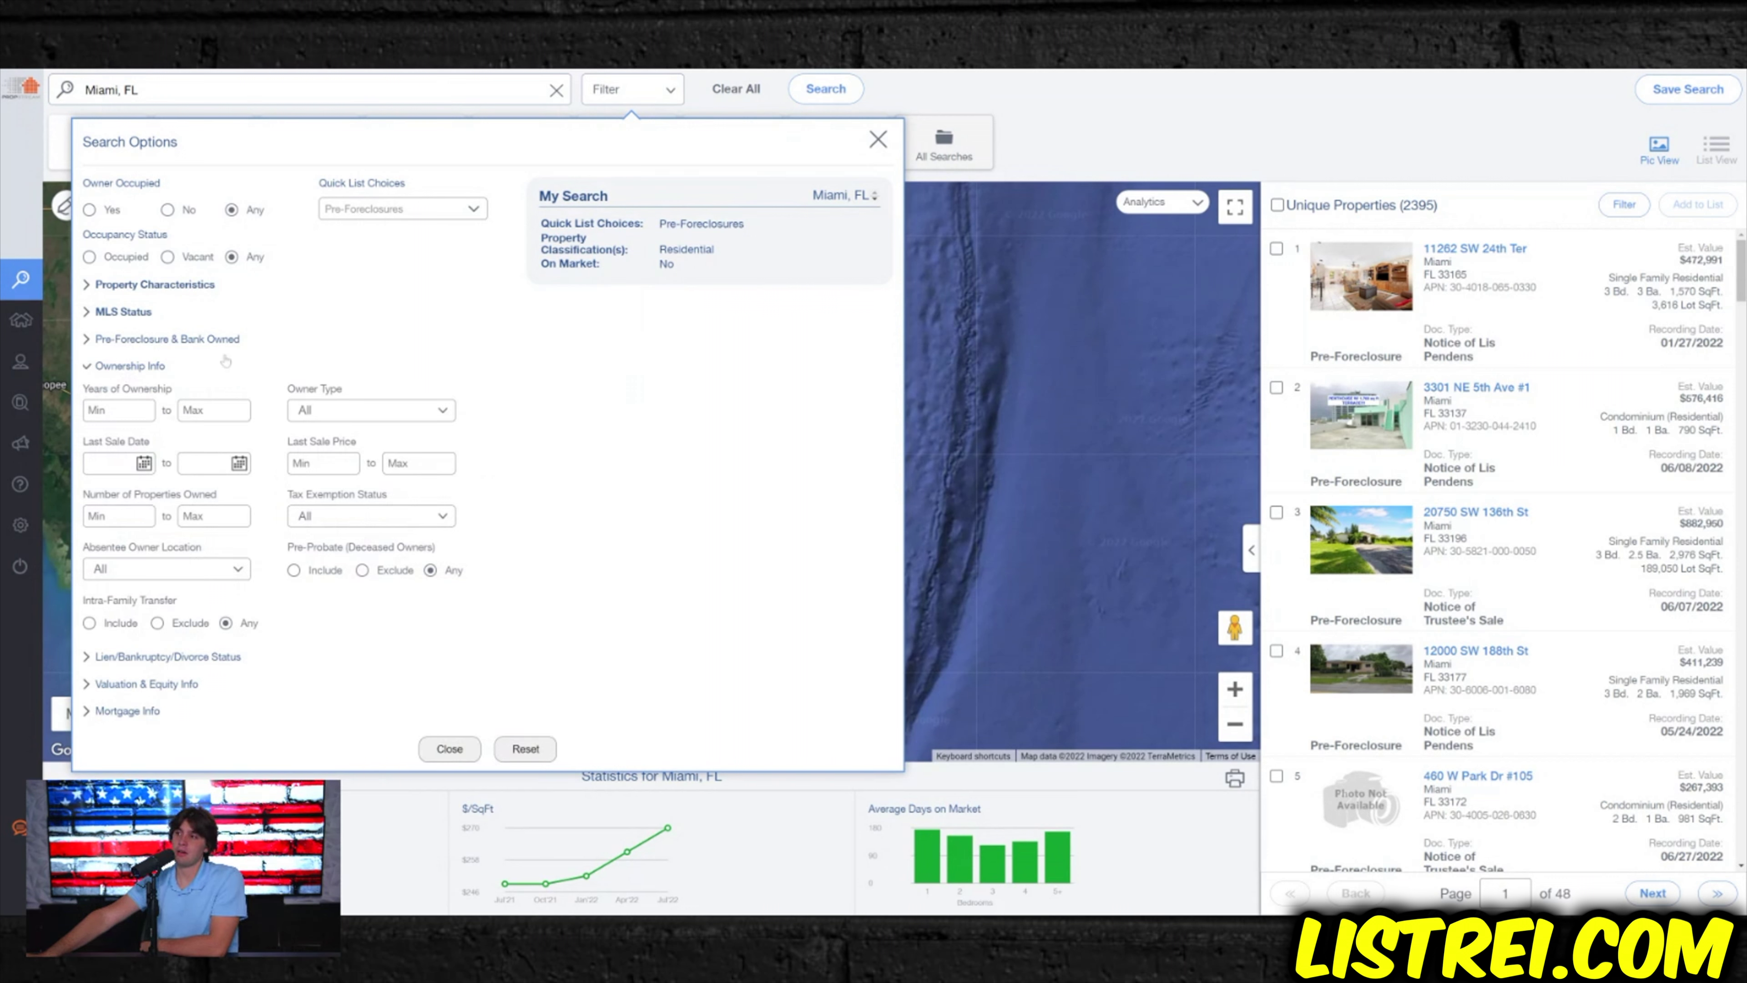
left_click(333, 412)
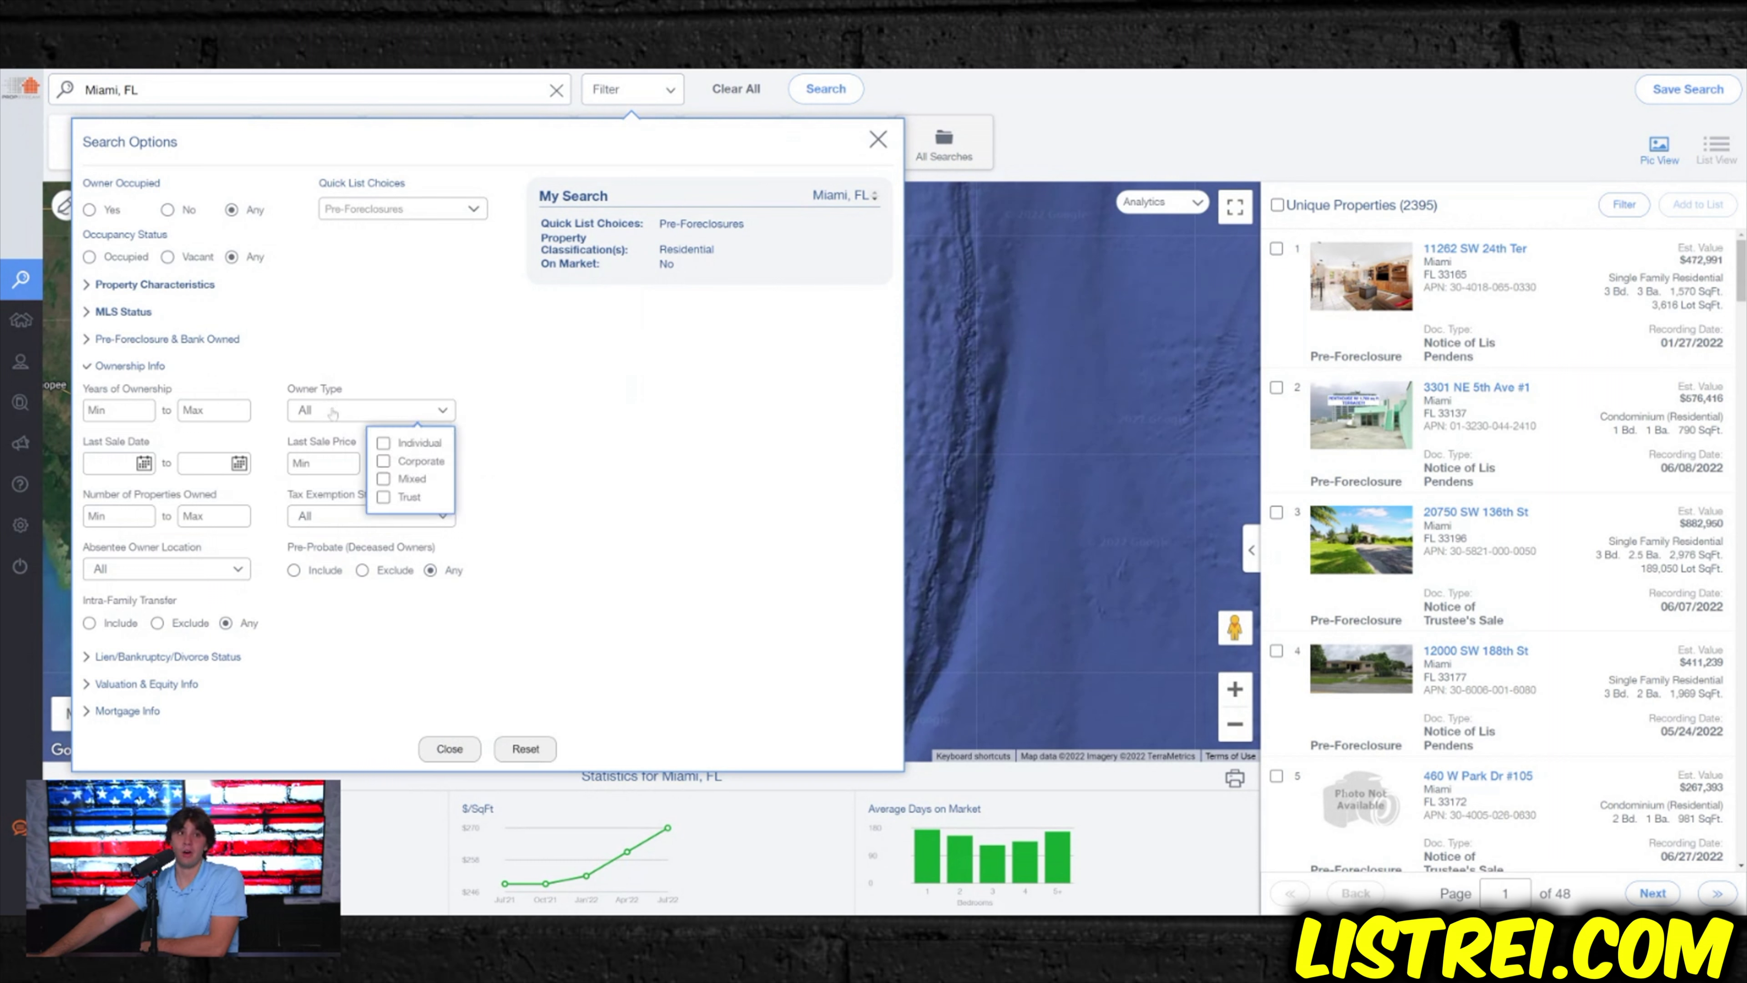
left_click(384, 443)
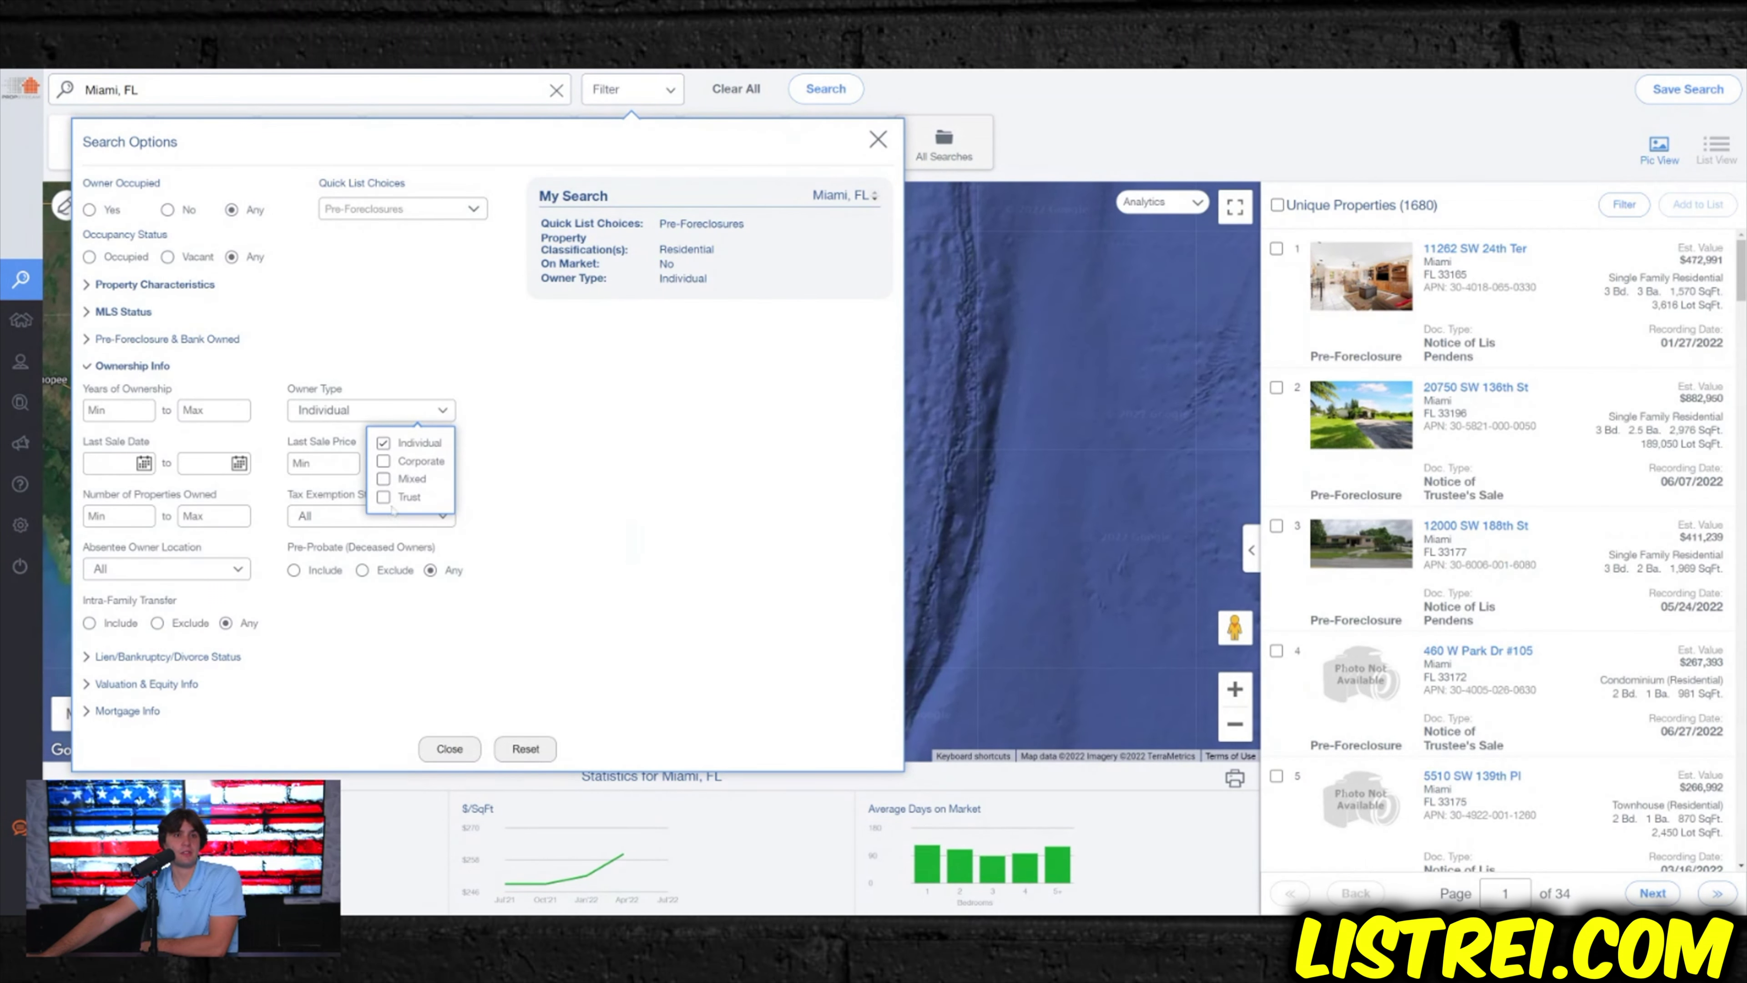
left_click(384, 497)
left_click(383, 479)
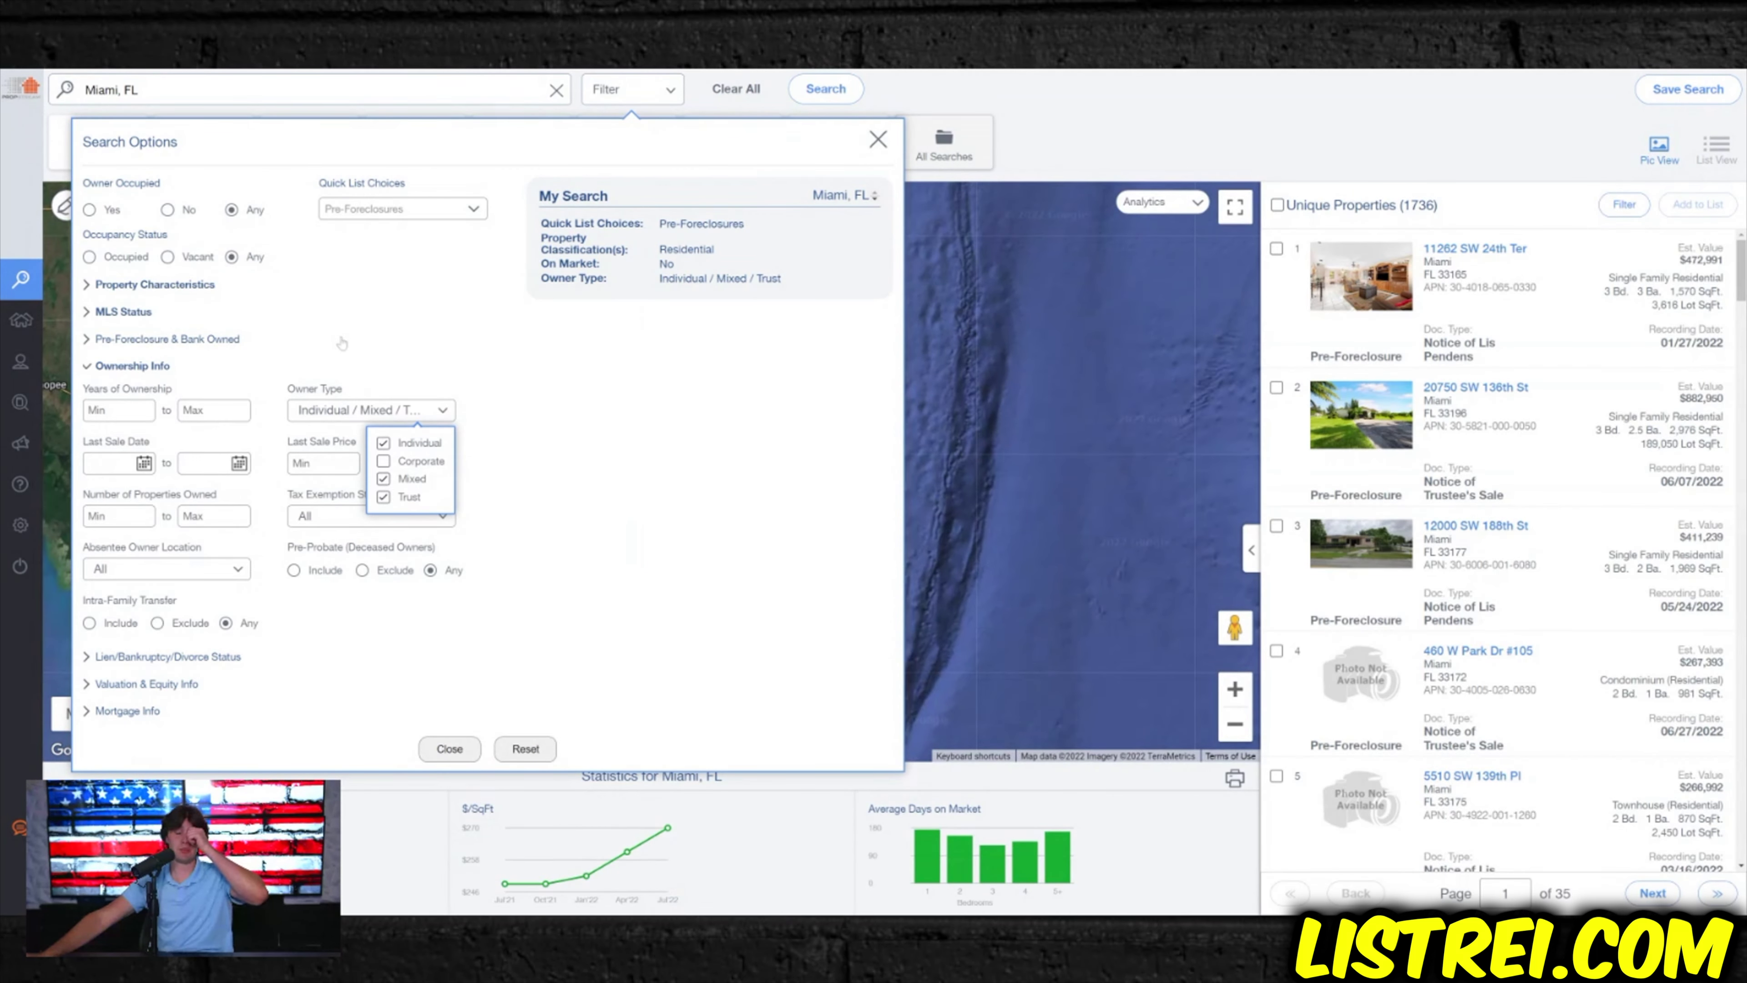
left_click(342, 341)
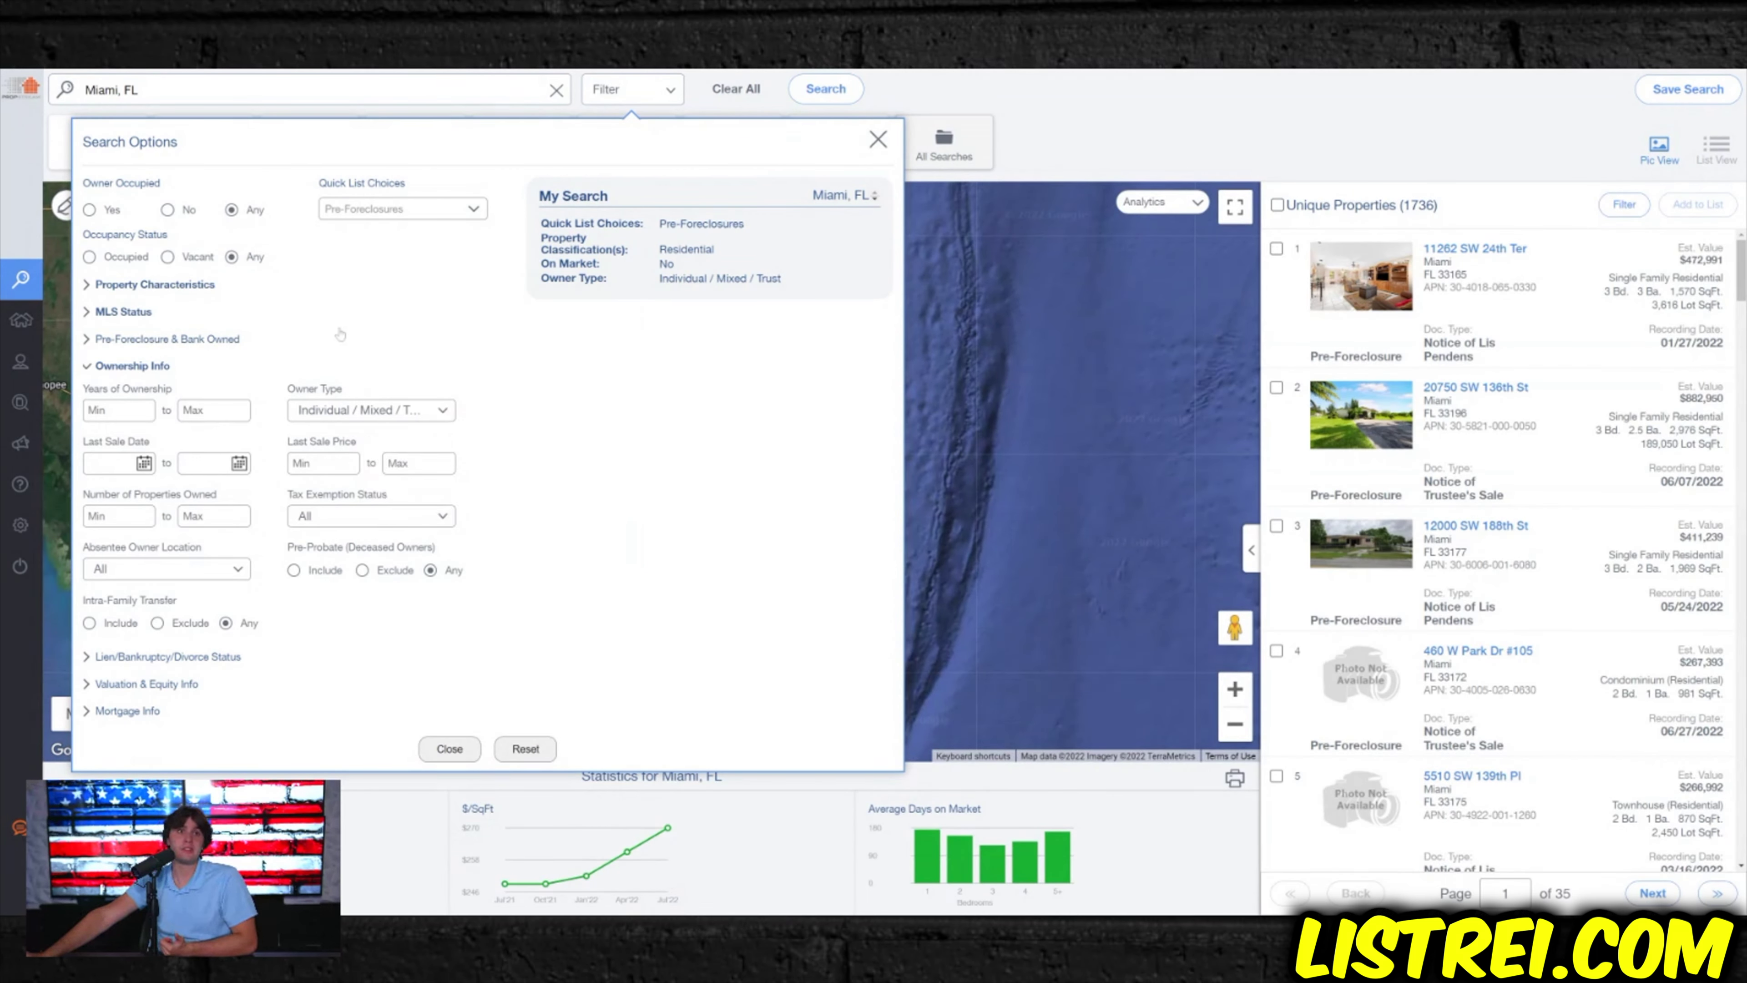
- Set the maximum estimated value to 500,000 and the minimum estimated equity to 40%, and close the search options
left_click(145, 657)
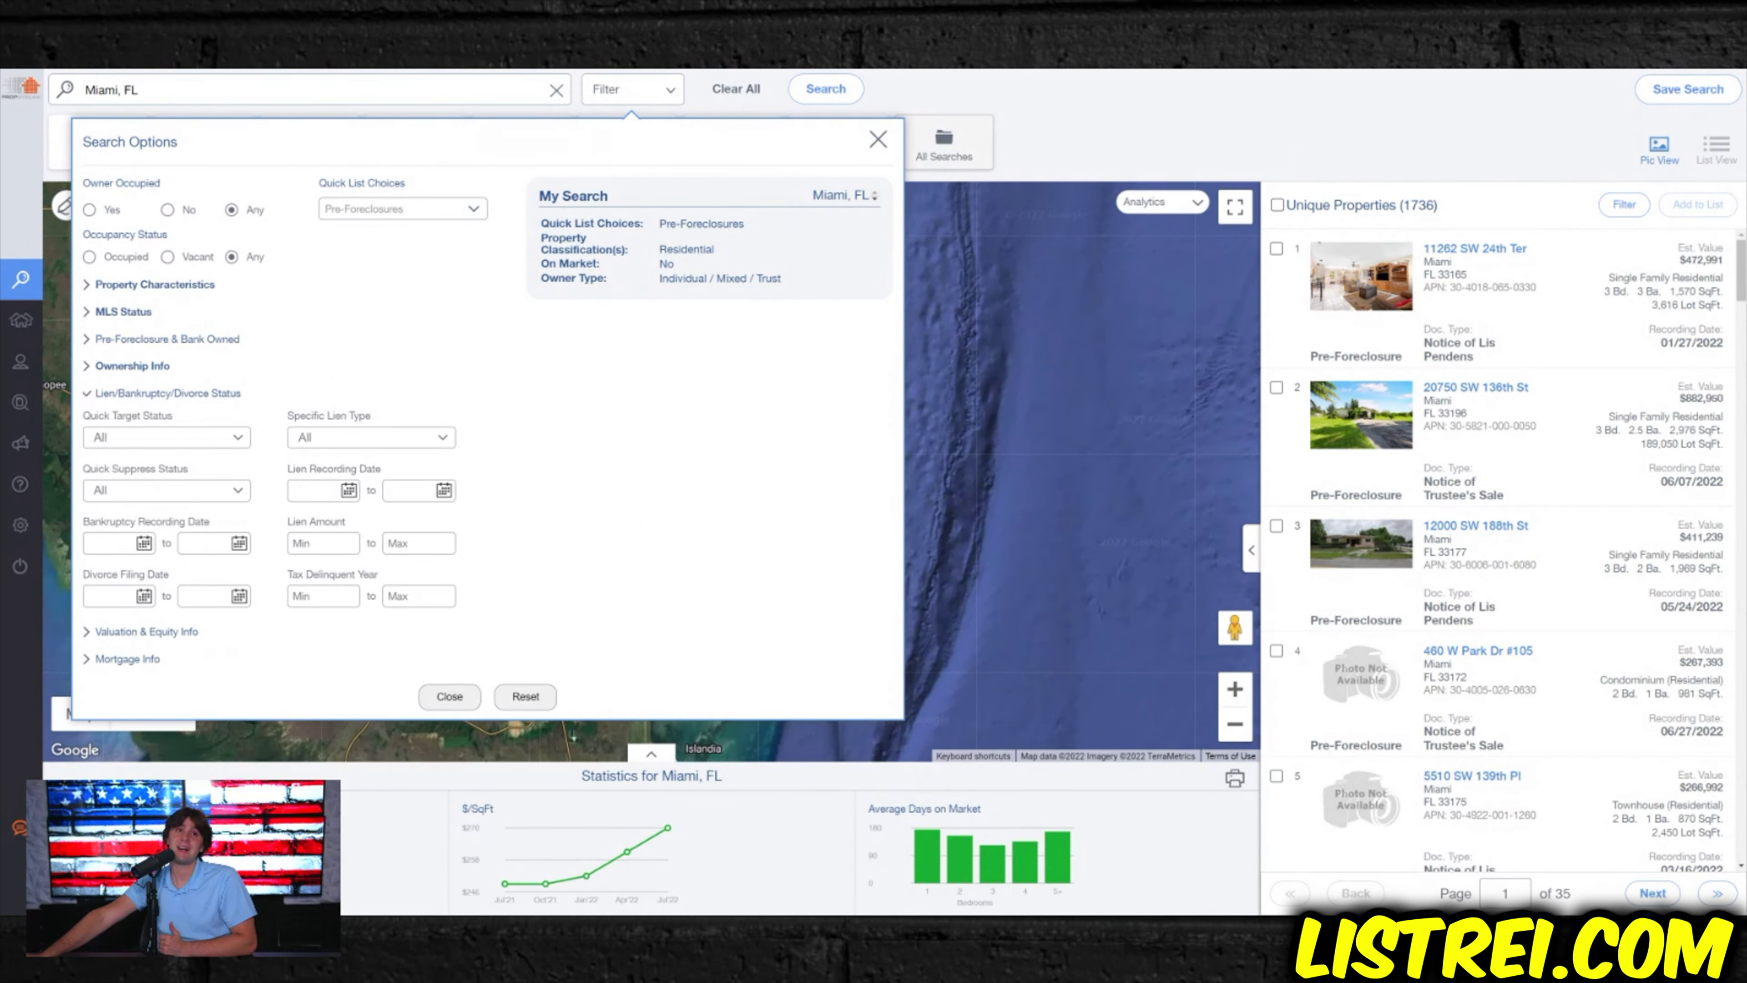
left_click(168, 633)
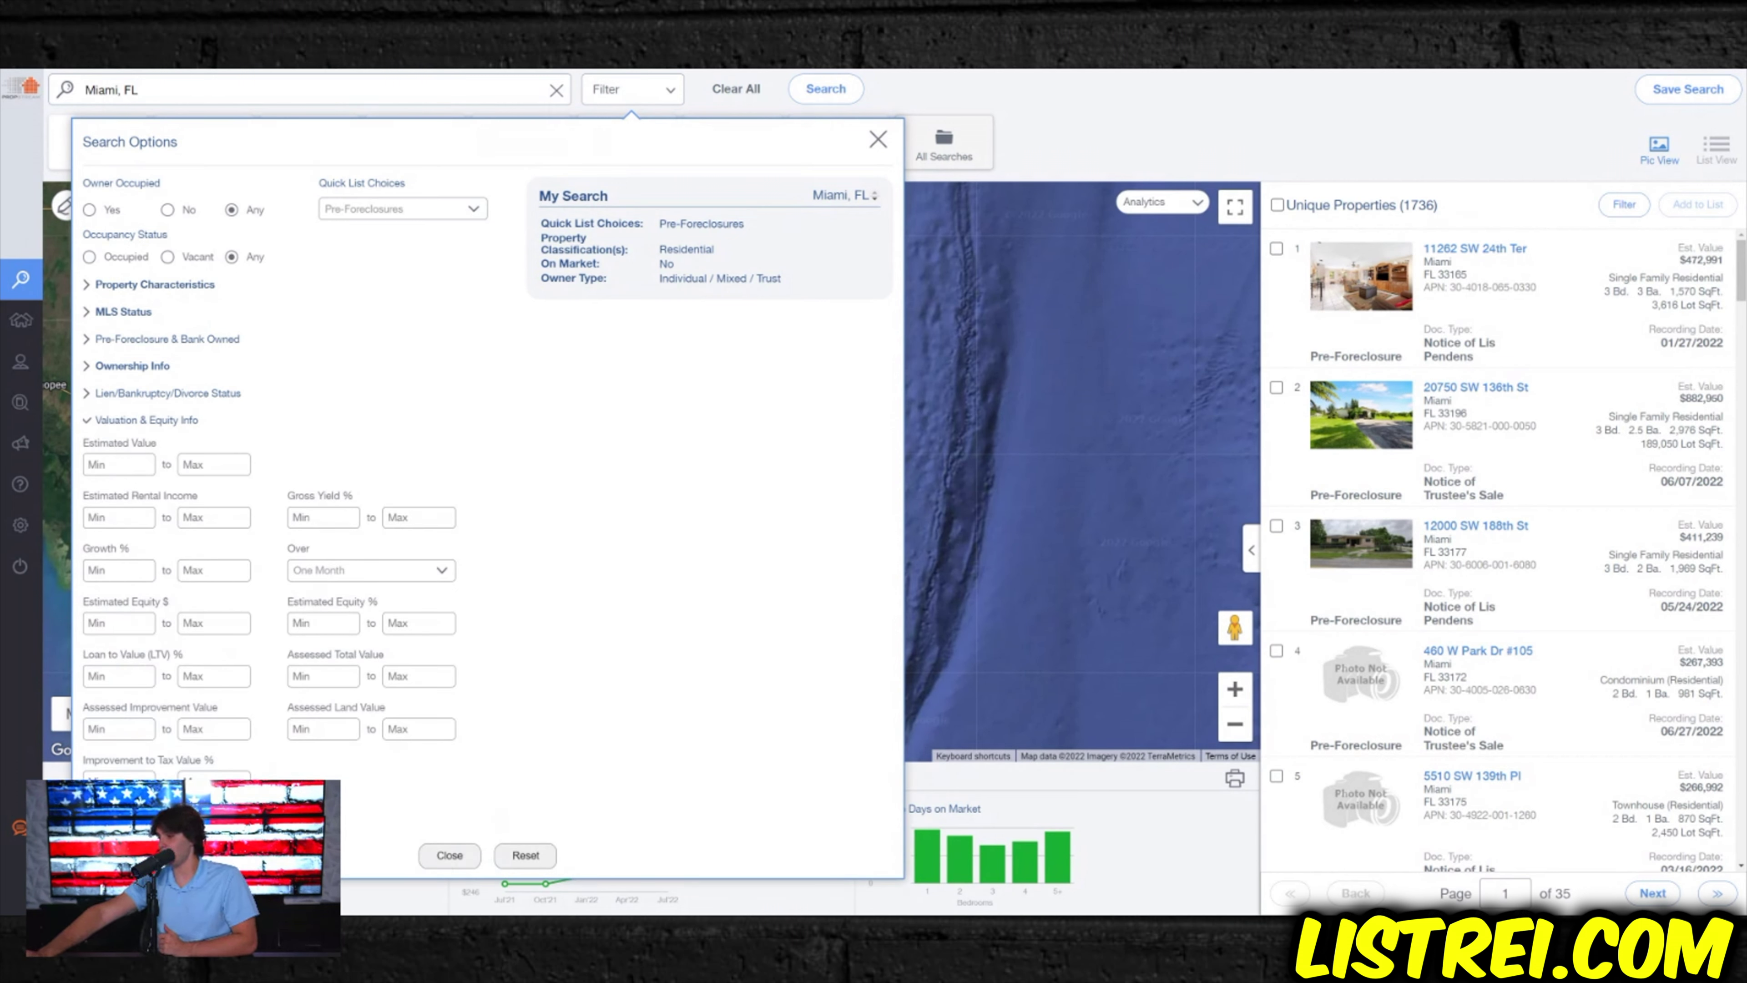
type("500,000")
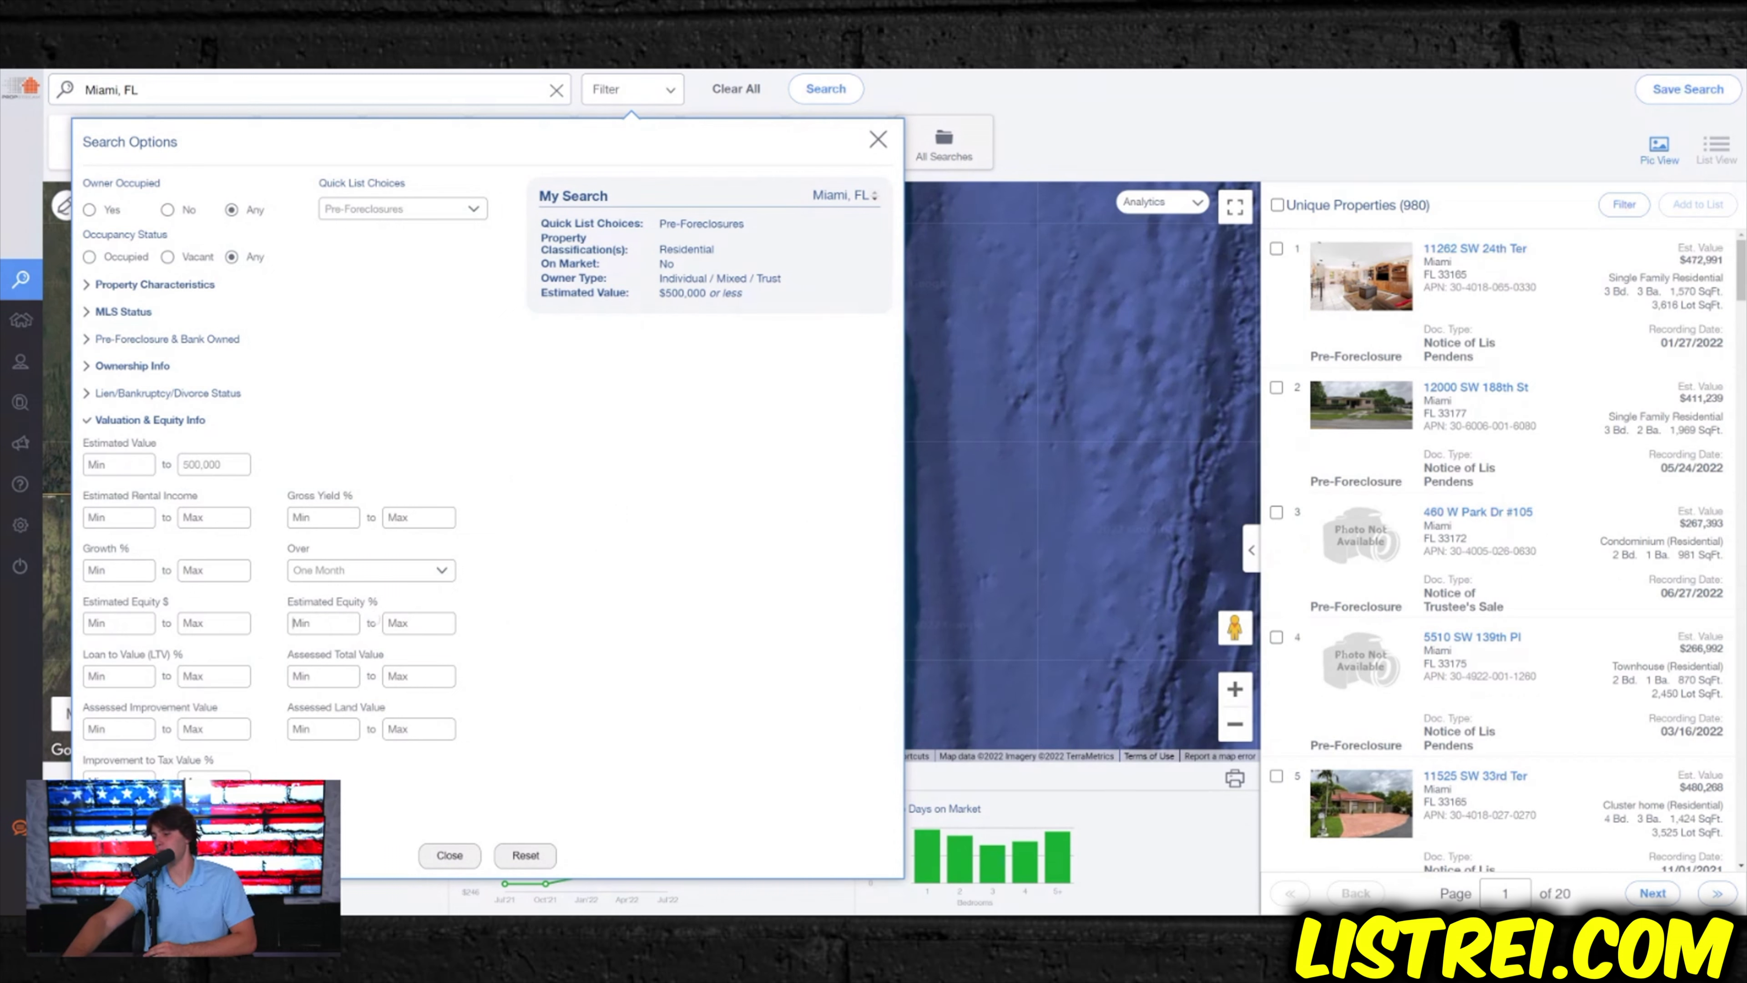
type("40")
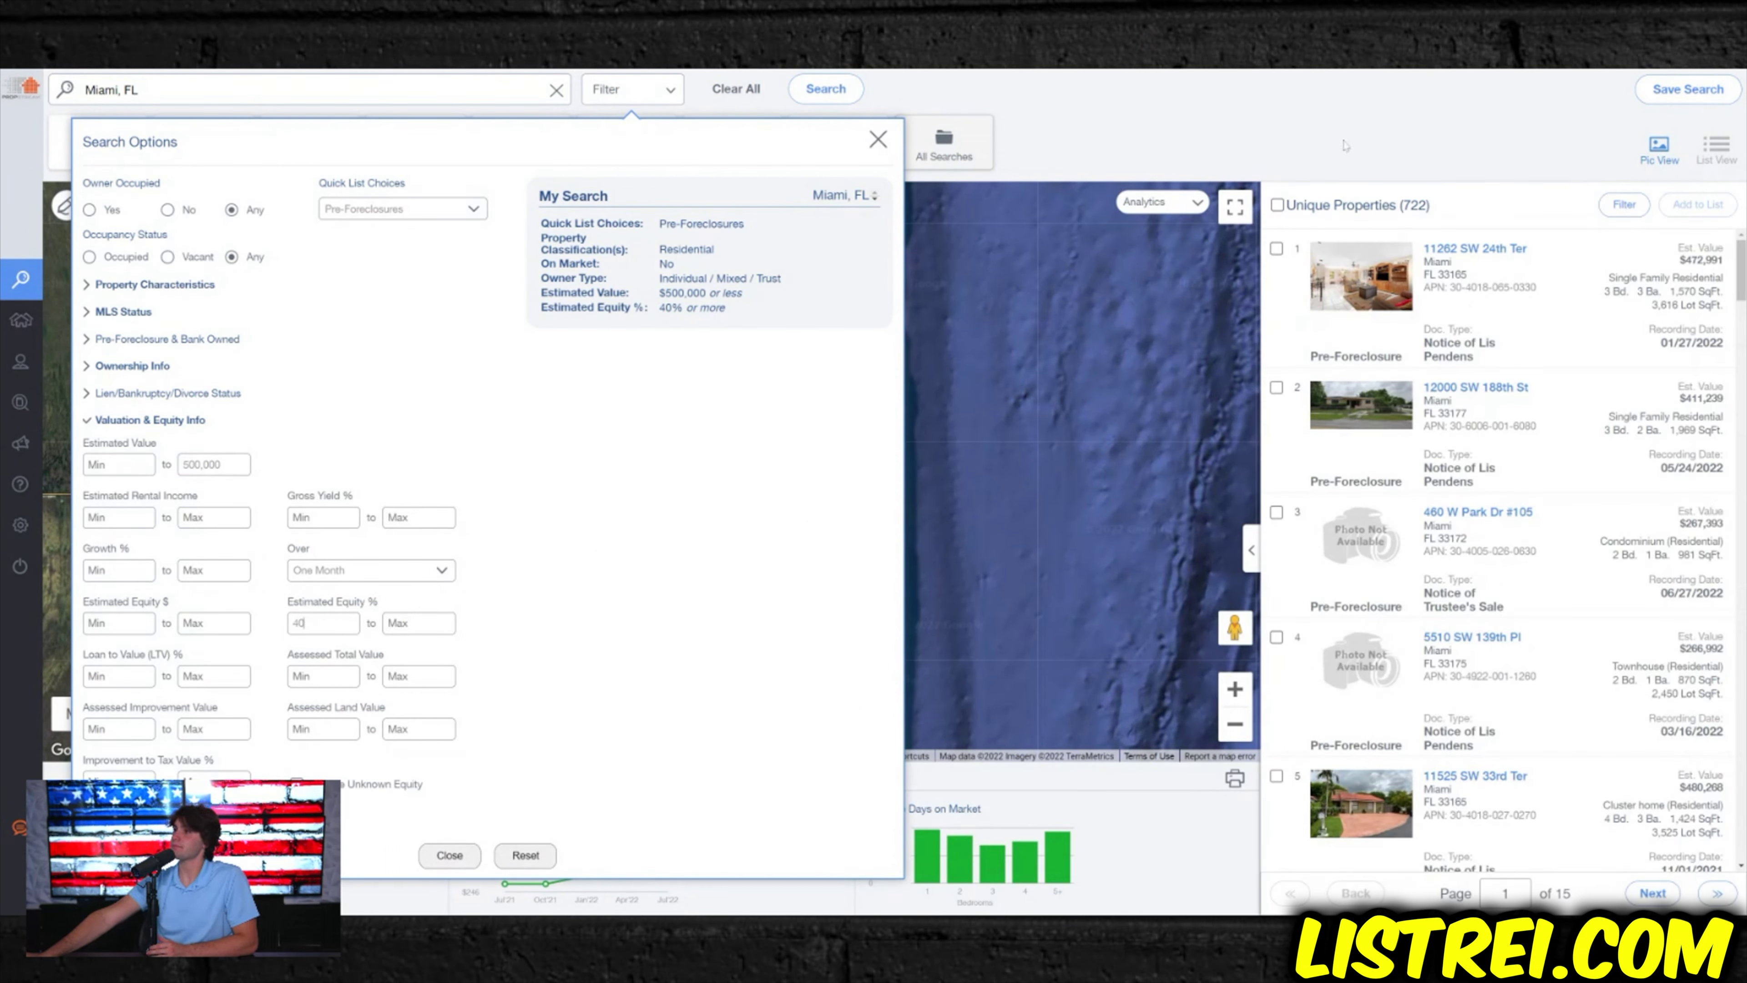
left_click(1305, 149)
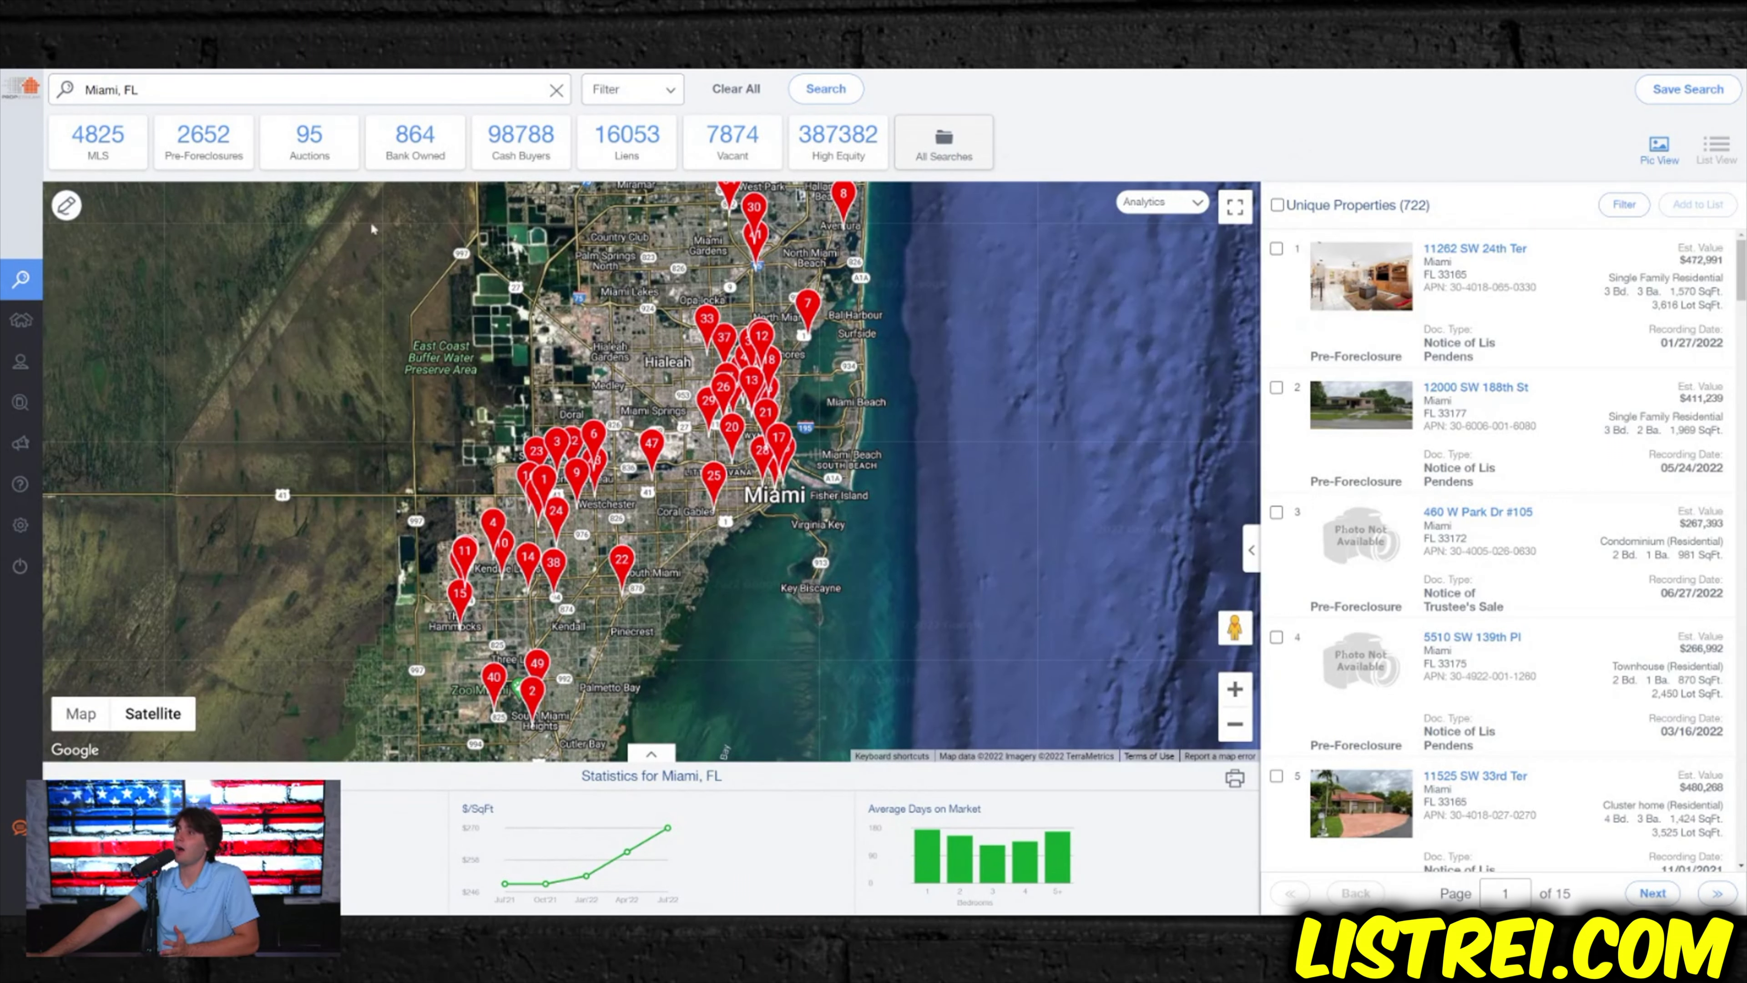
- Look over the mapped Miami results, and clear the location and all filters
left_click_drag(839, 569, 940, 679)
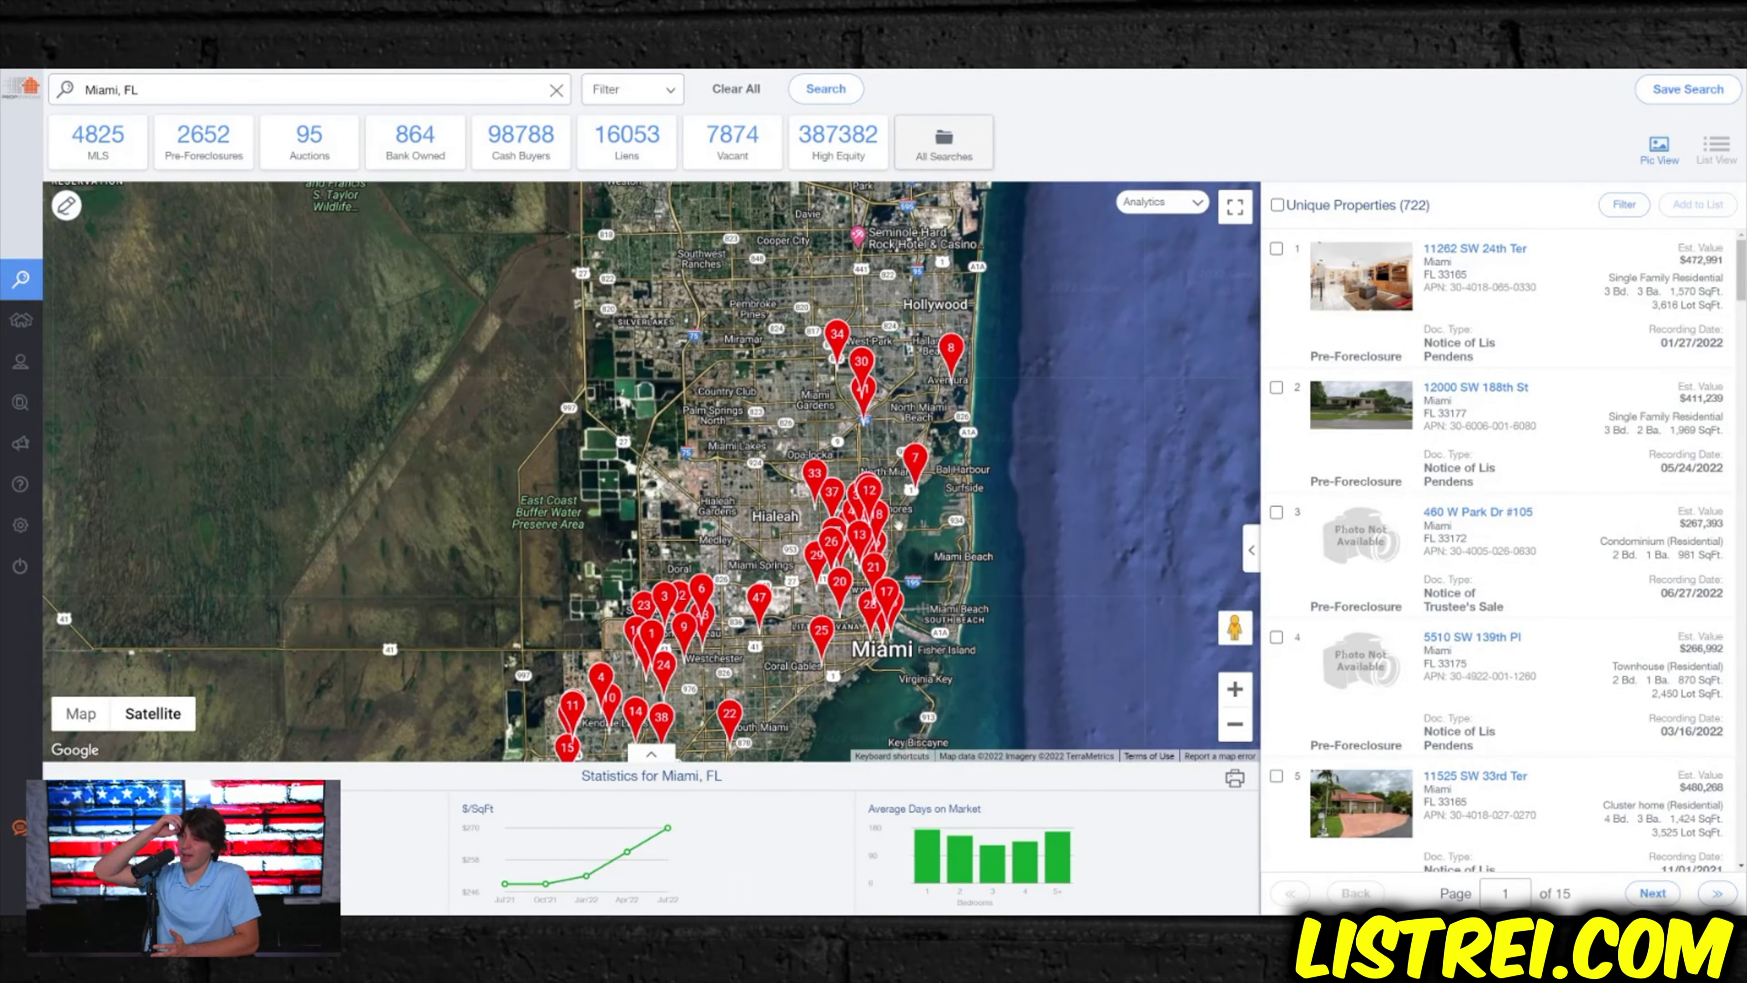
left_click_drag(853, 550, 832, 456)
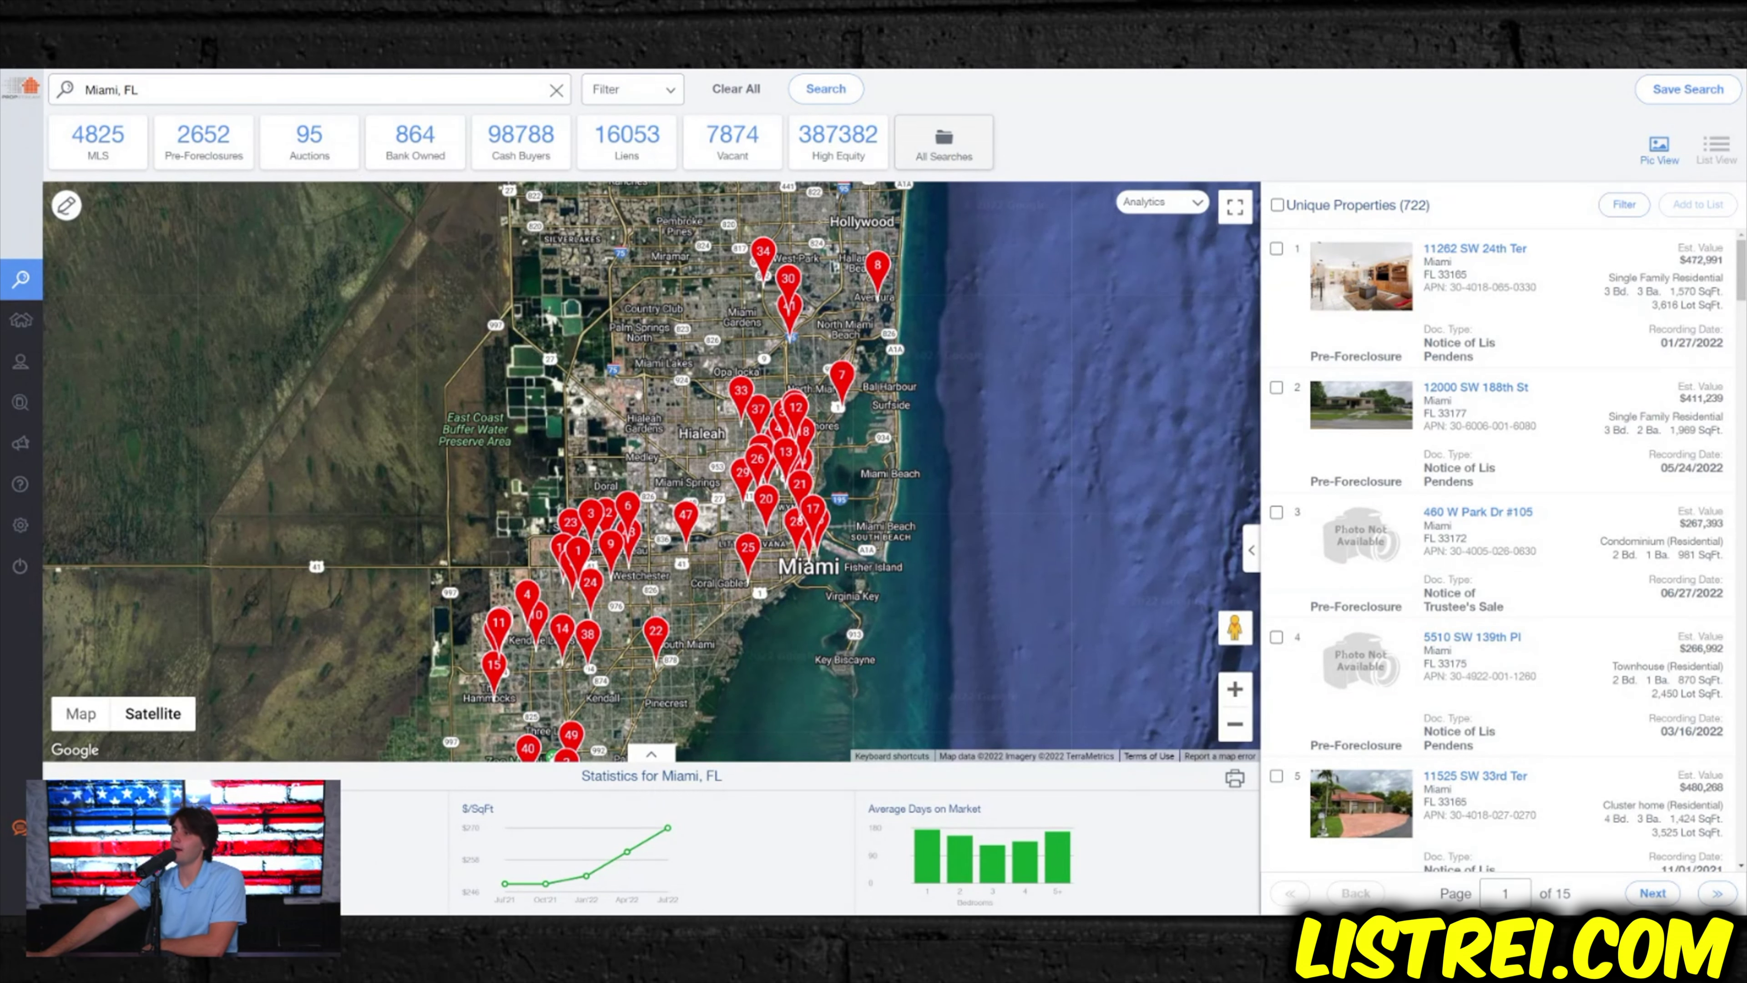
left_click(737, 88)
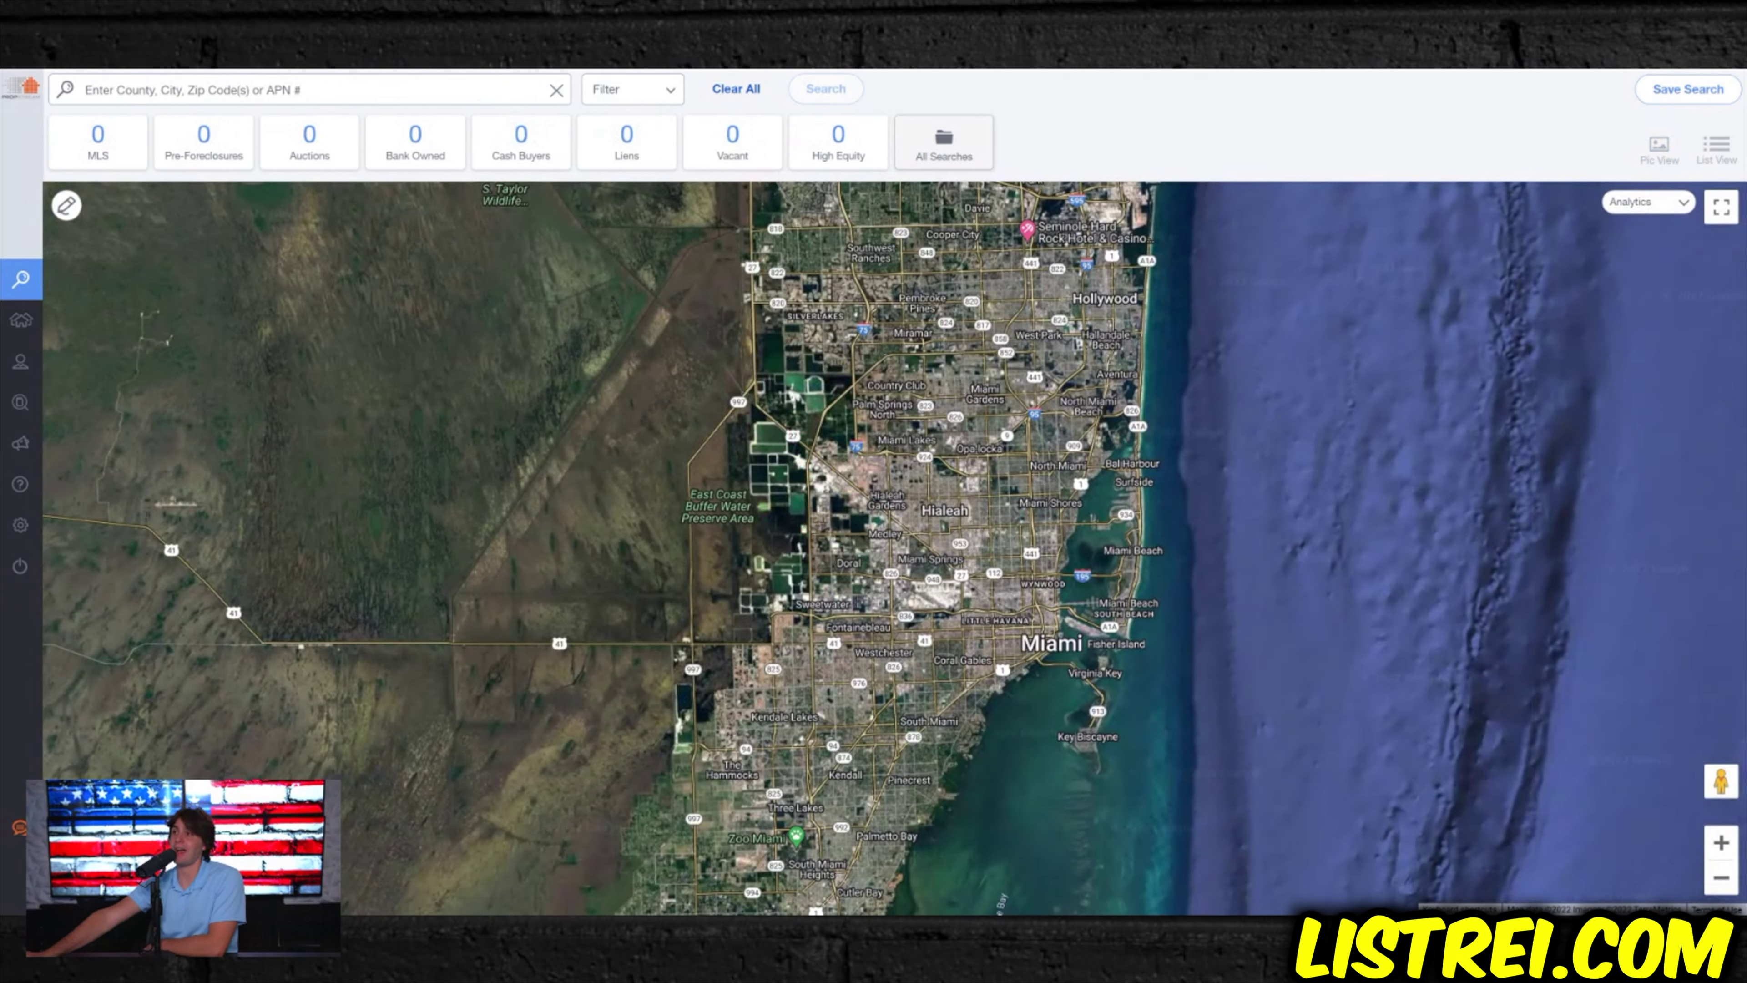
- Set the search location to Indianapolis, IN
left_click(85, 90)
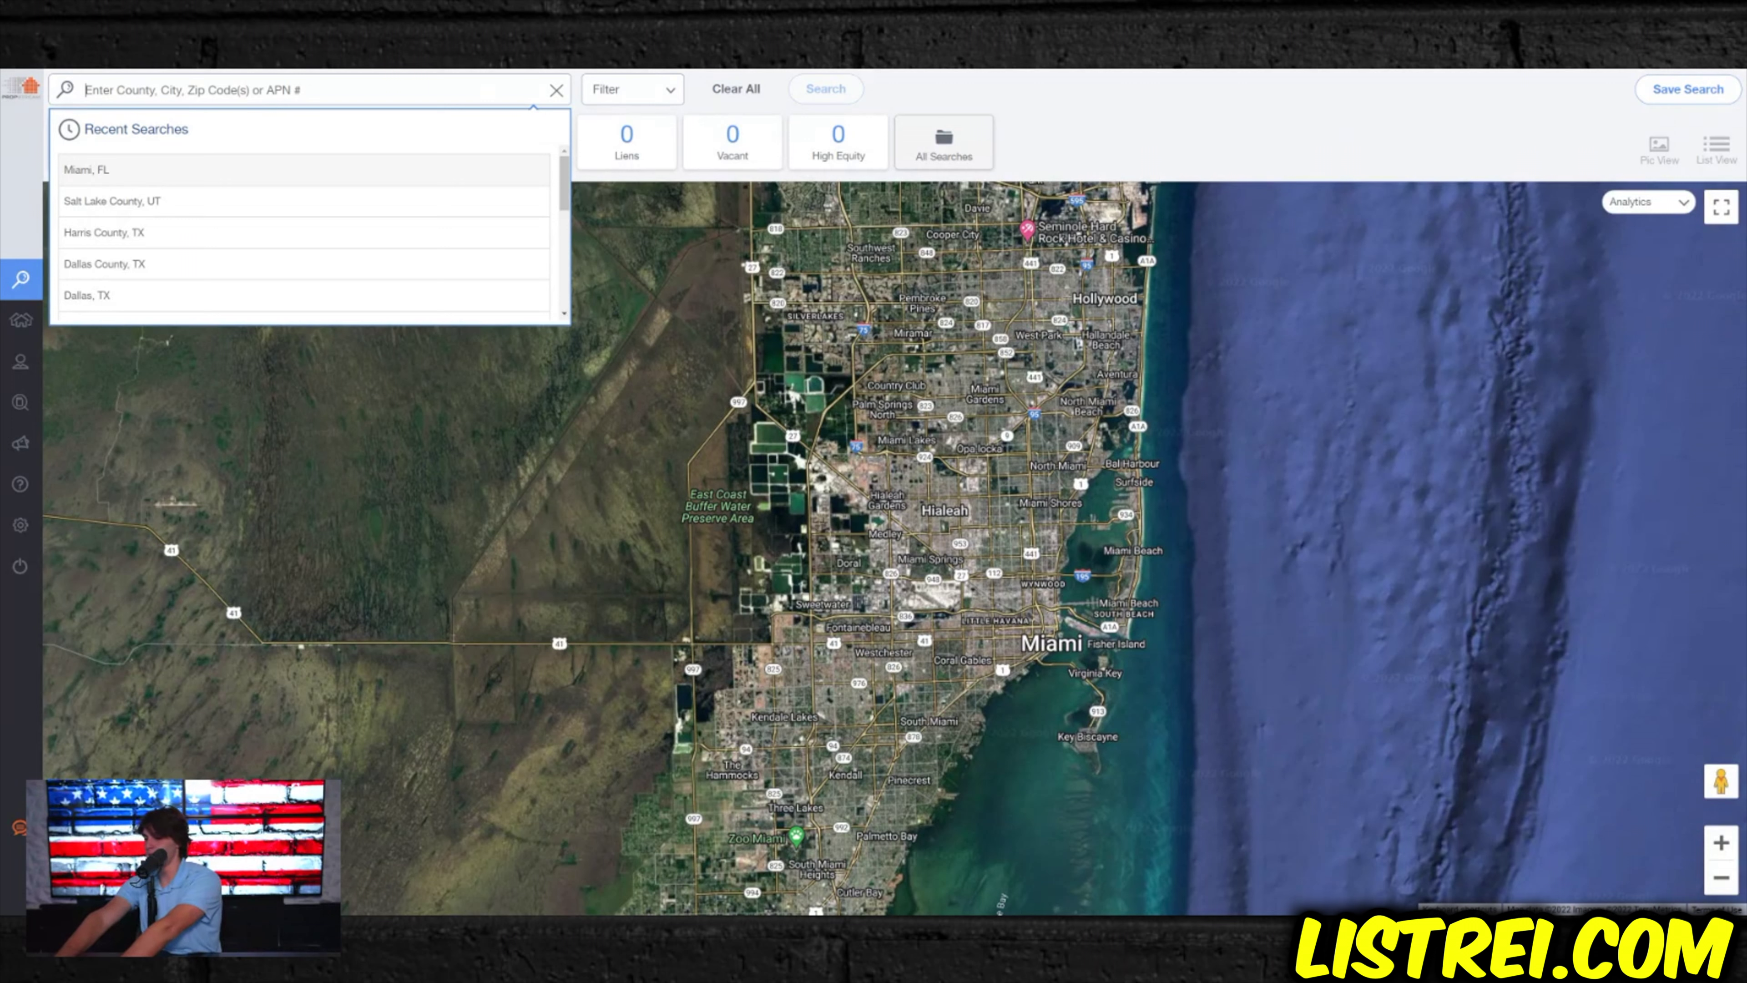
type("l")
type("ndi")
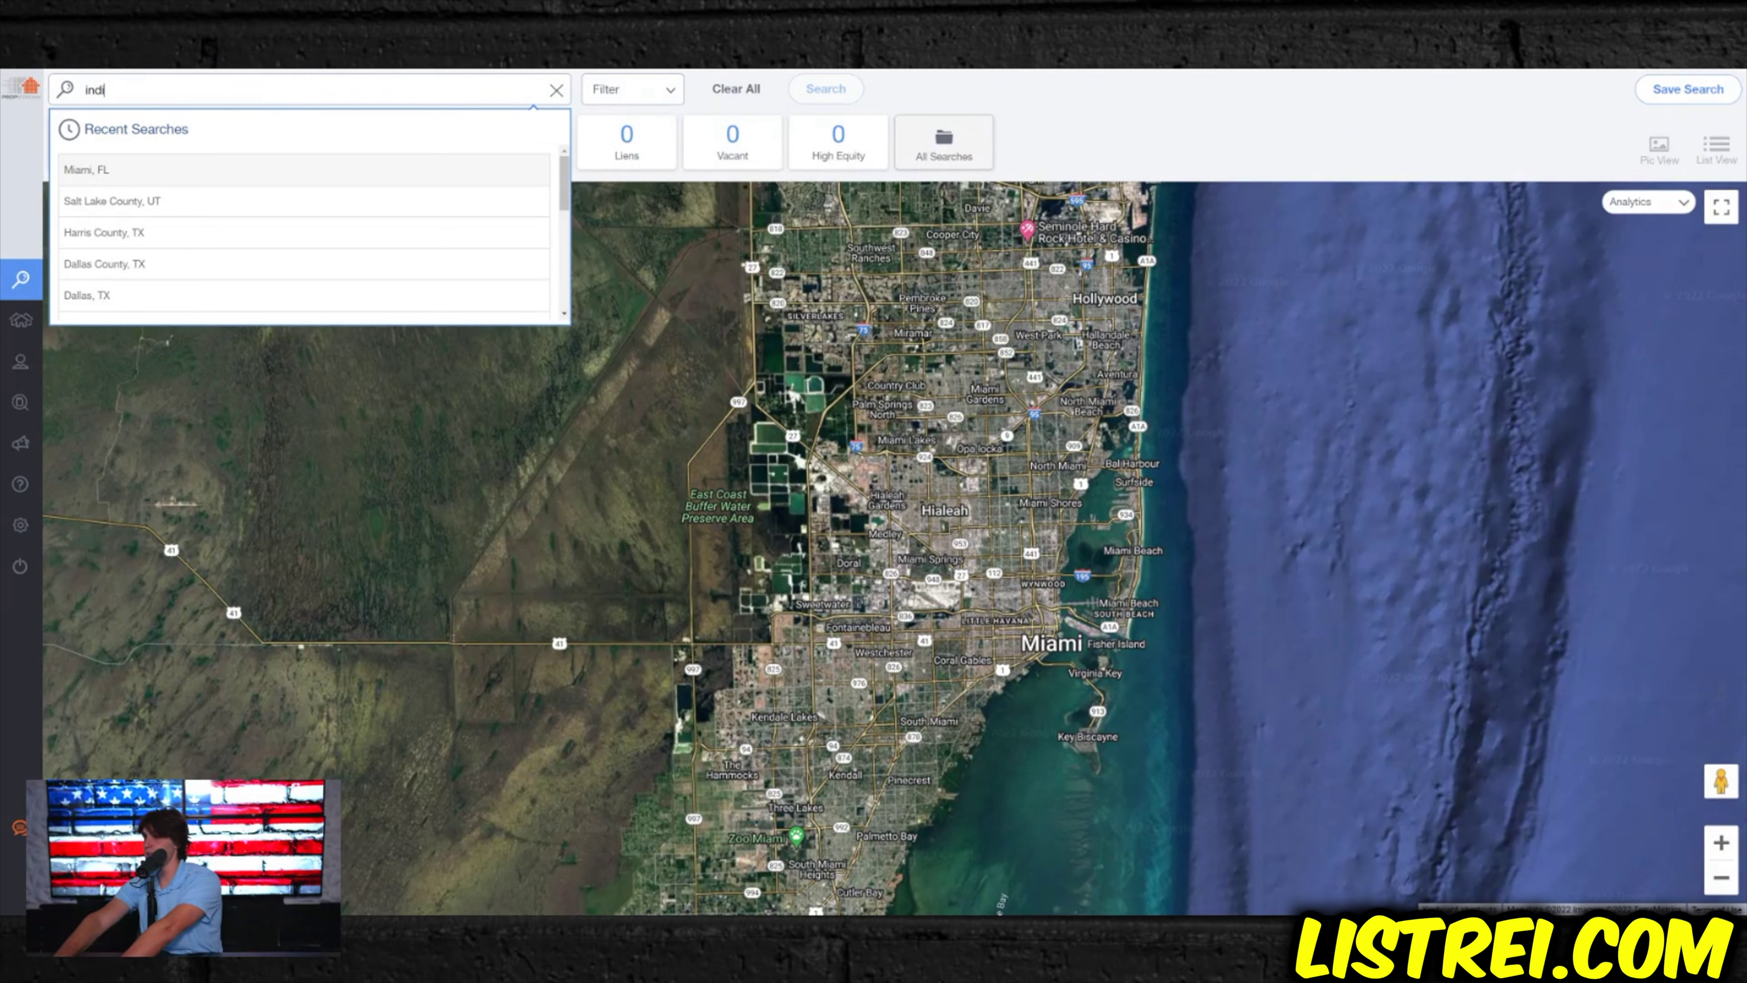
type("anpoli")
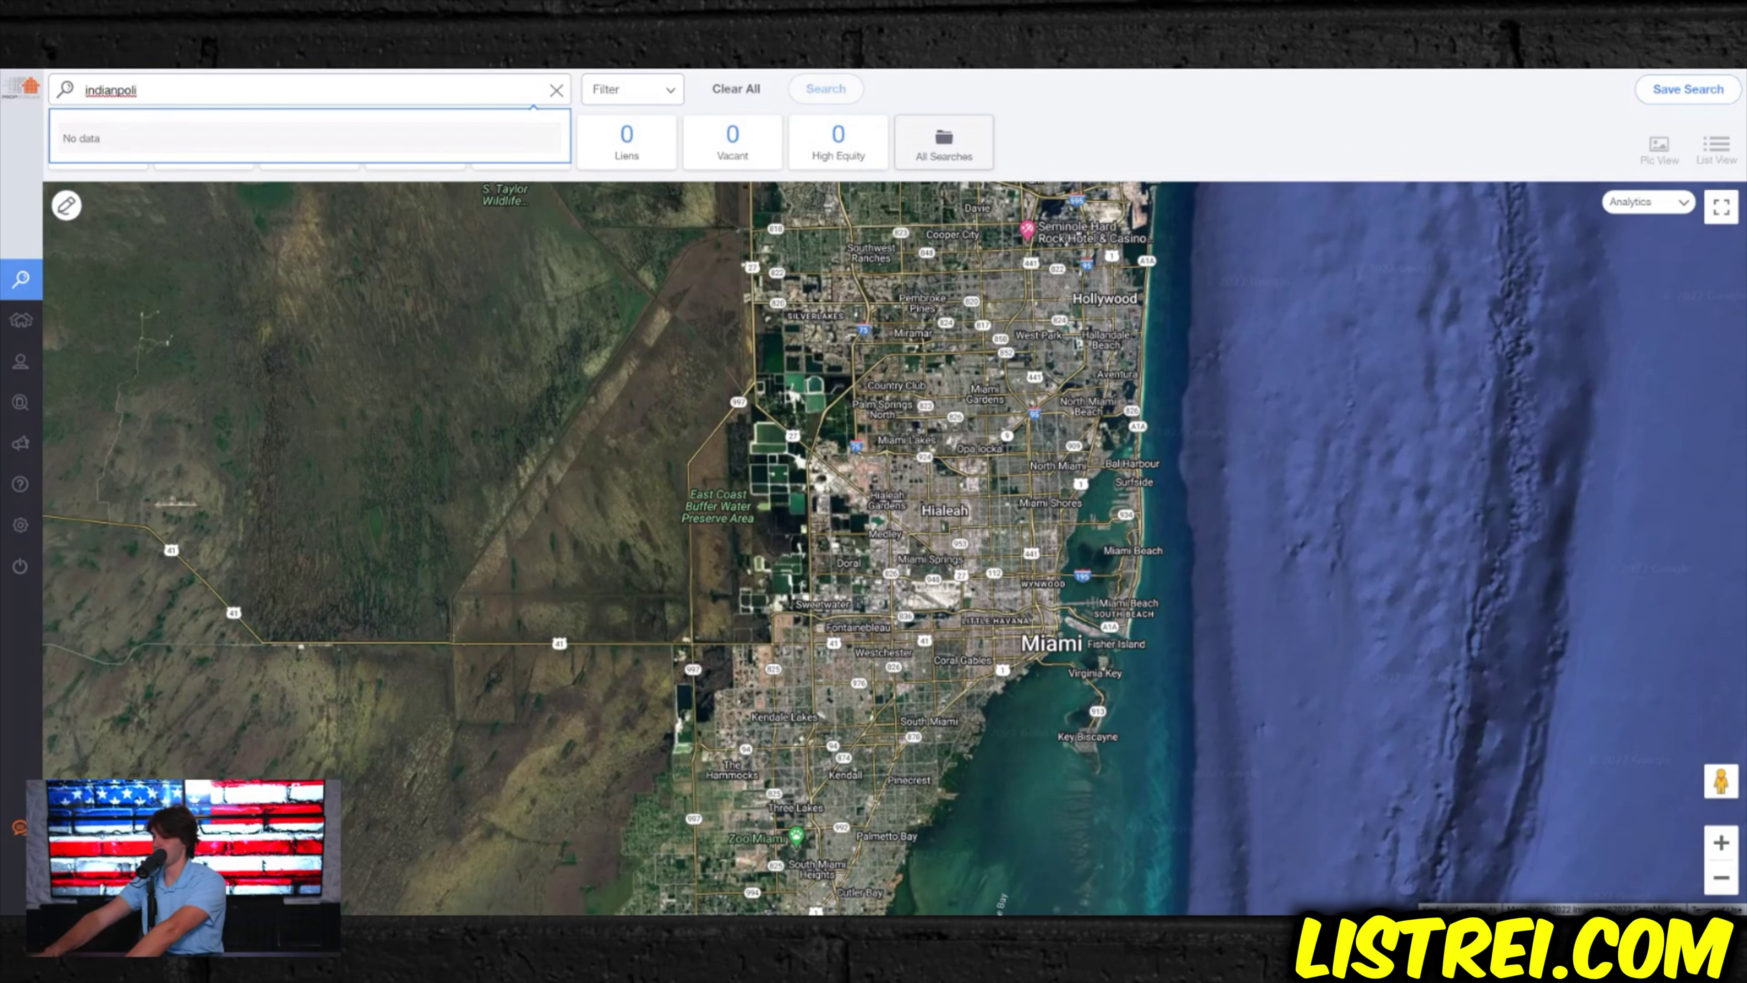
key("BackSpace")
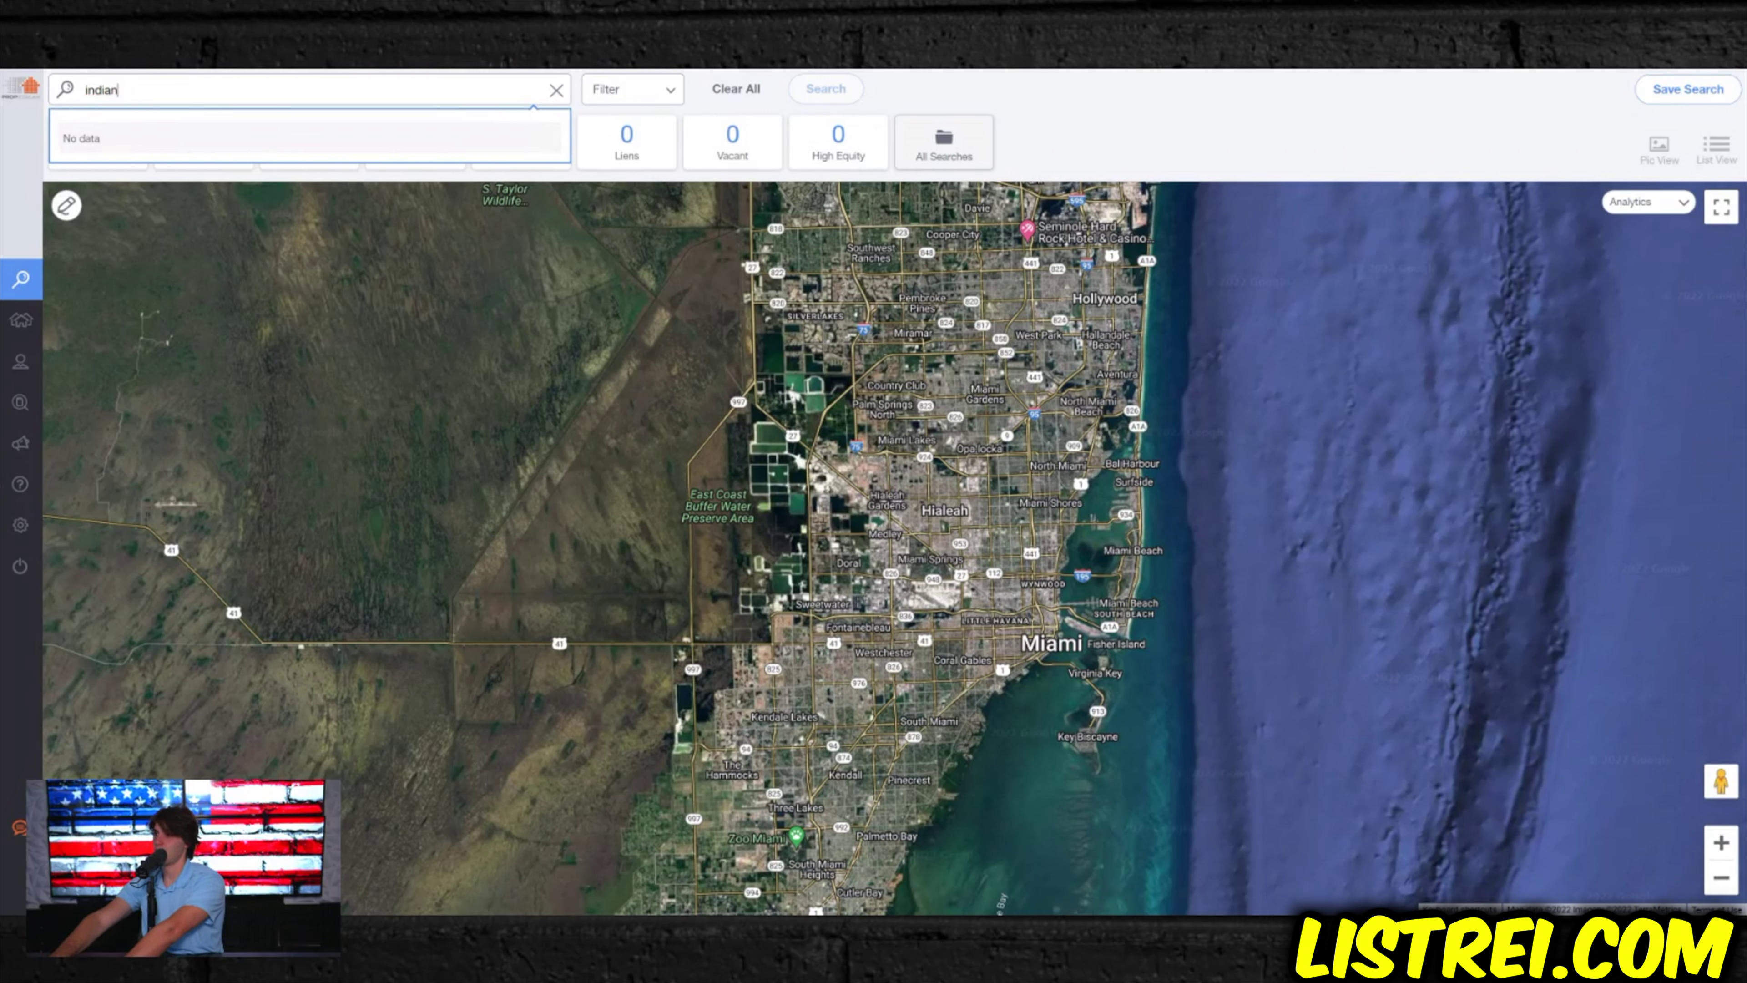
key("BackSpace")
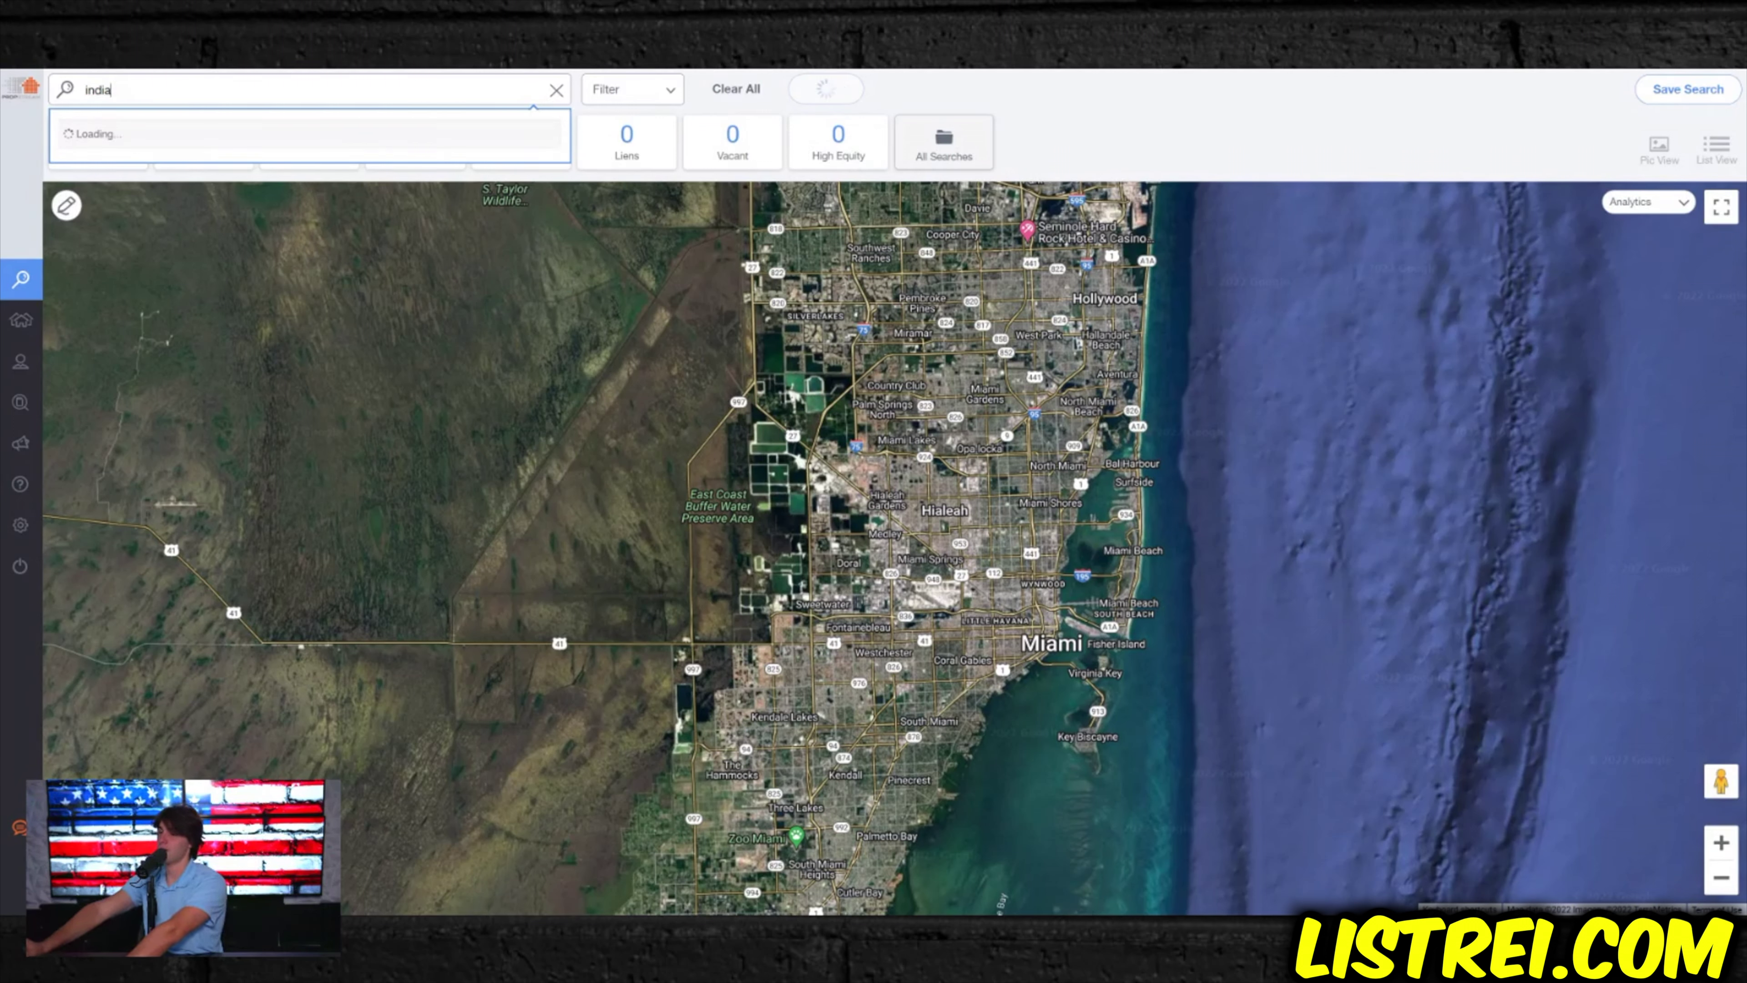
left_click(160, 142)
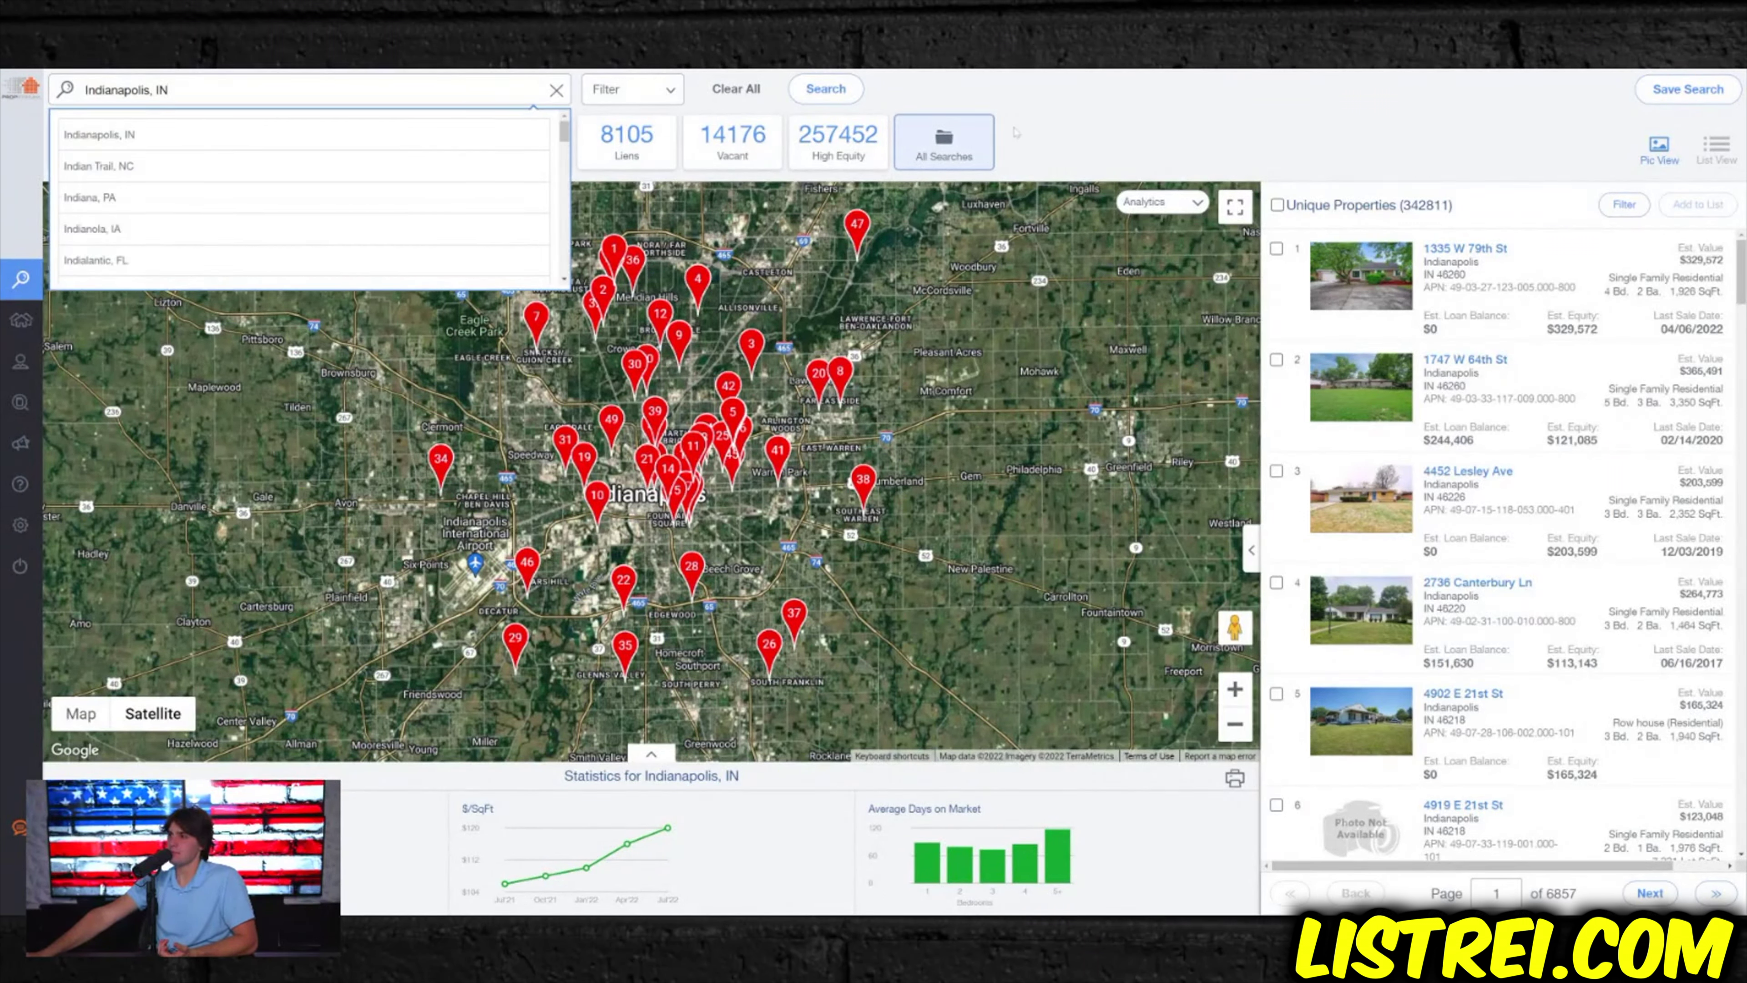
left_click(651, 115)
- Filter the Indianapolis search to the Residential property classification and to properties that are not on the market
left_click(585, 89)
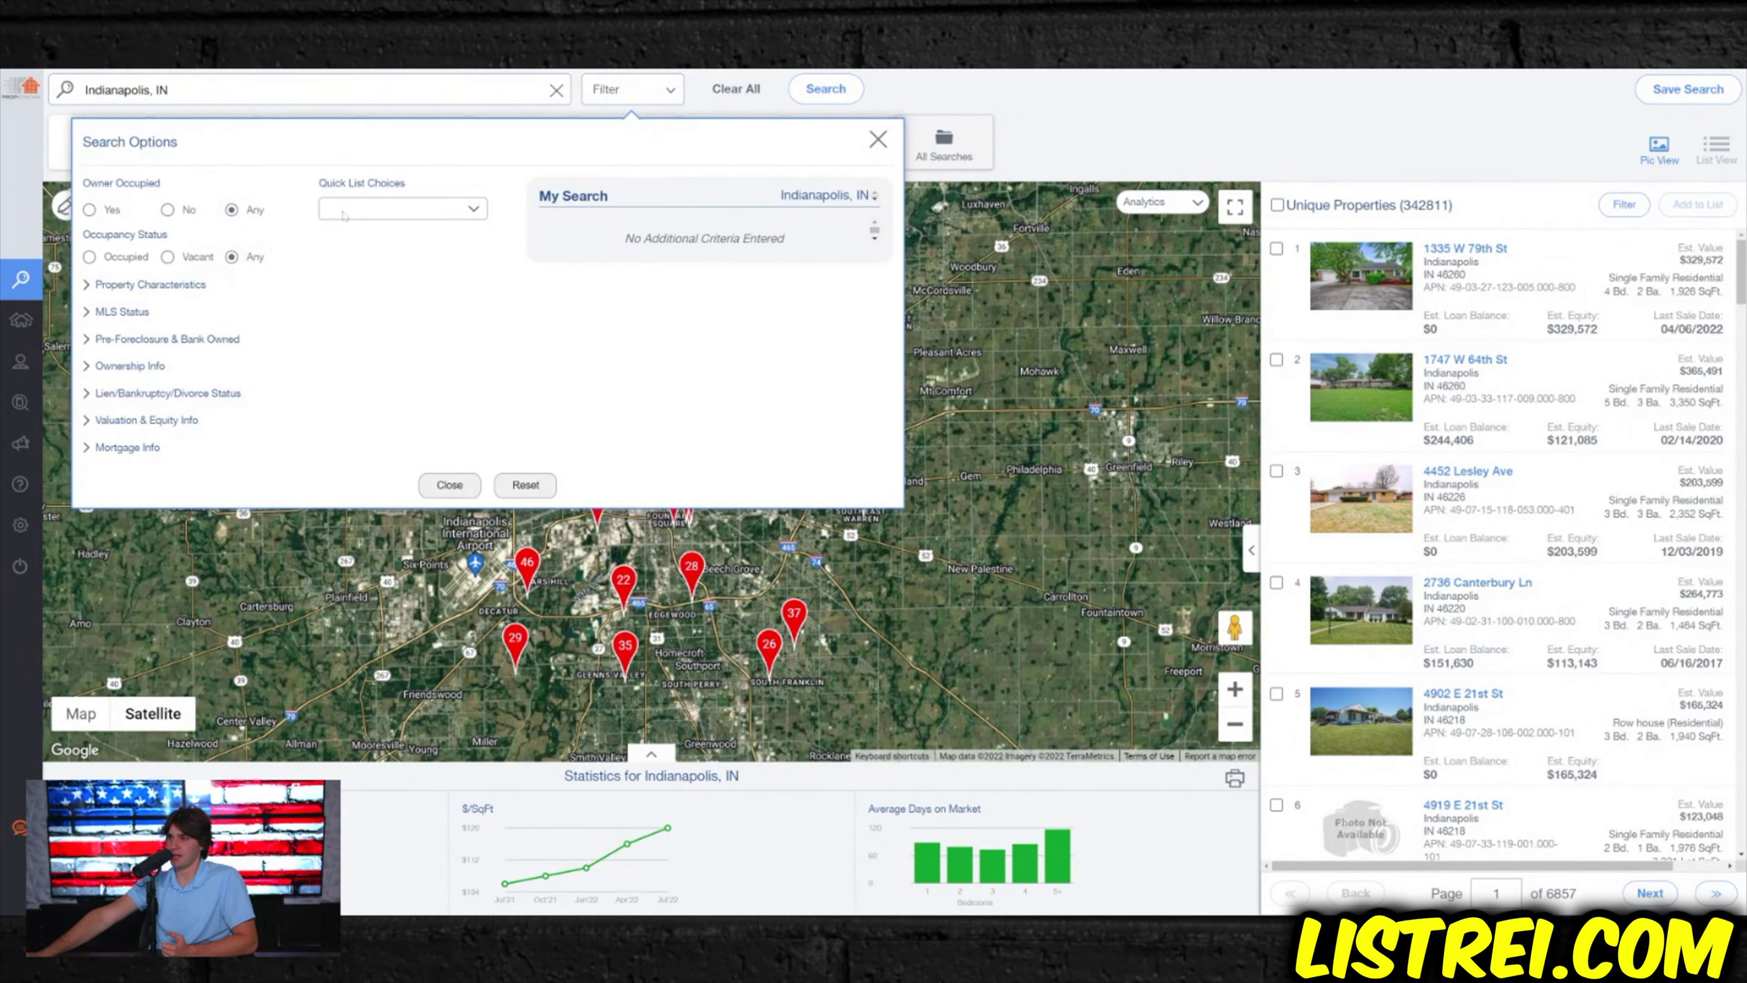
left_click(155, 284)
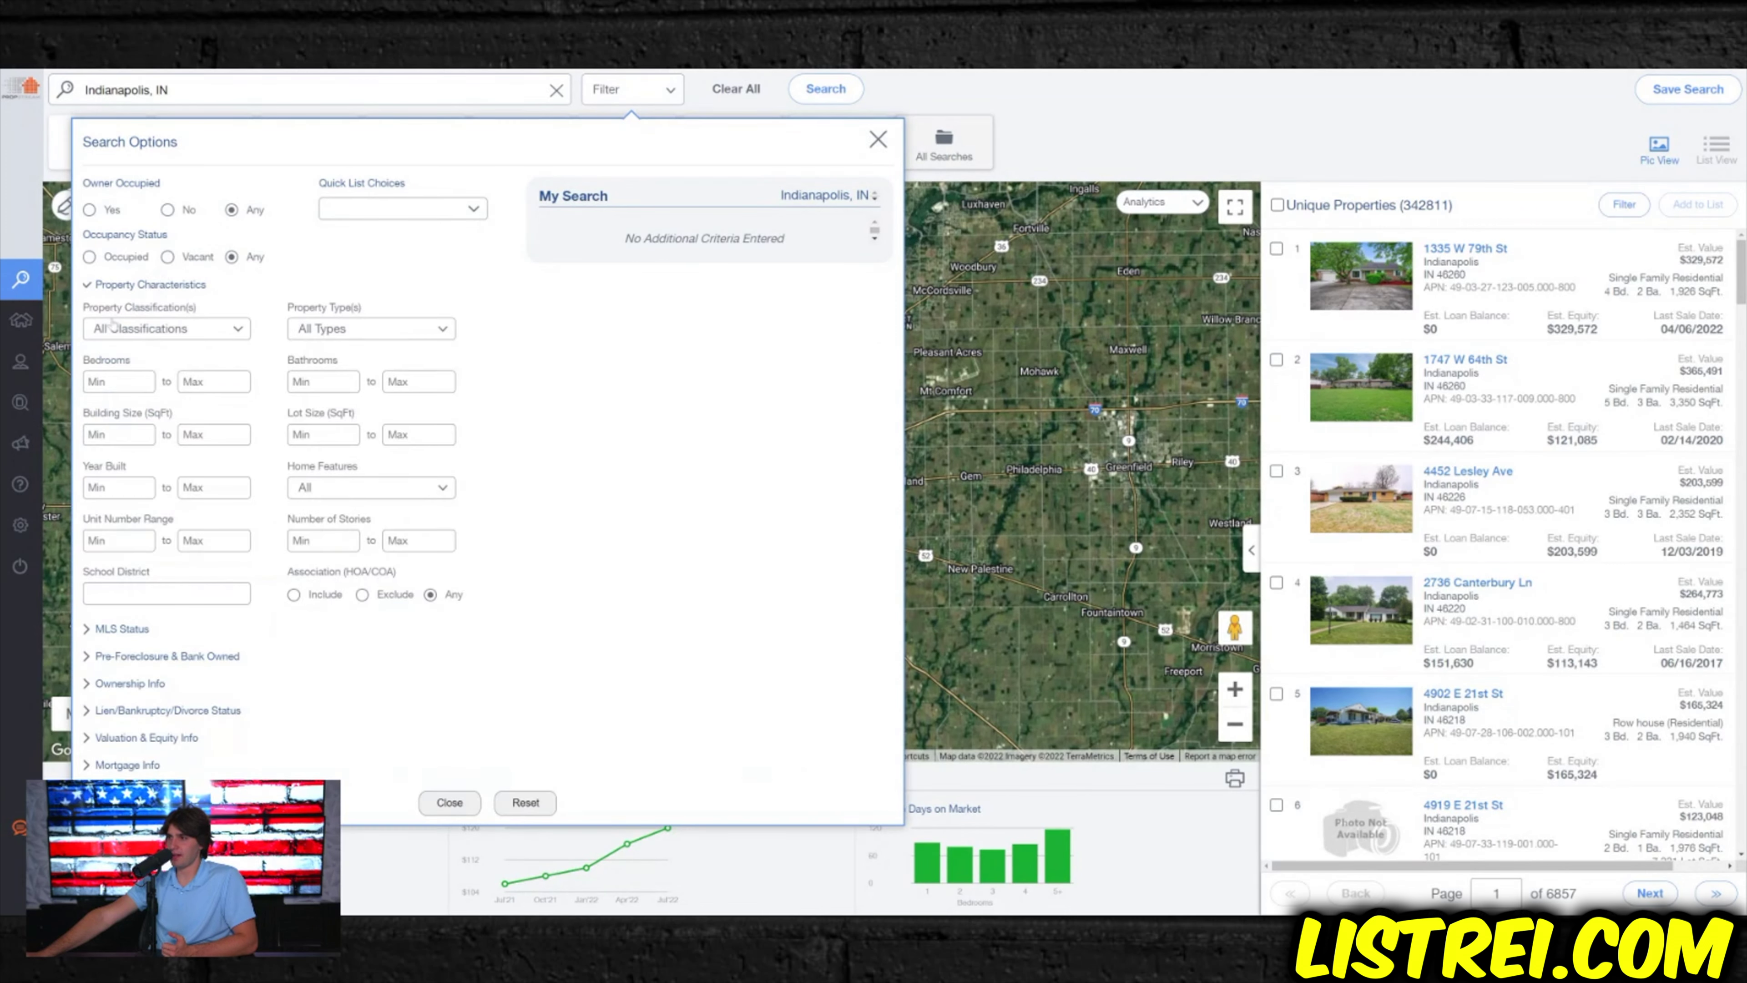
left_click(114, 327)
left_click(159, 361)
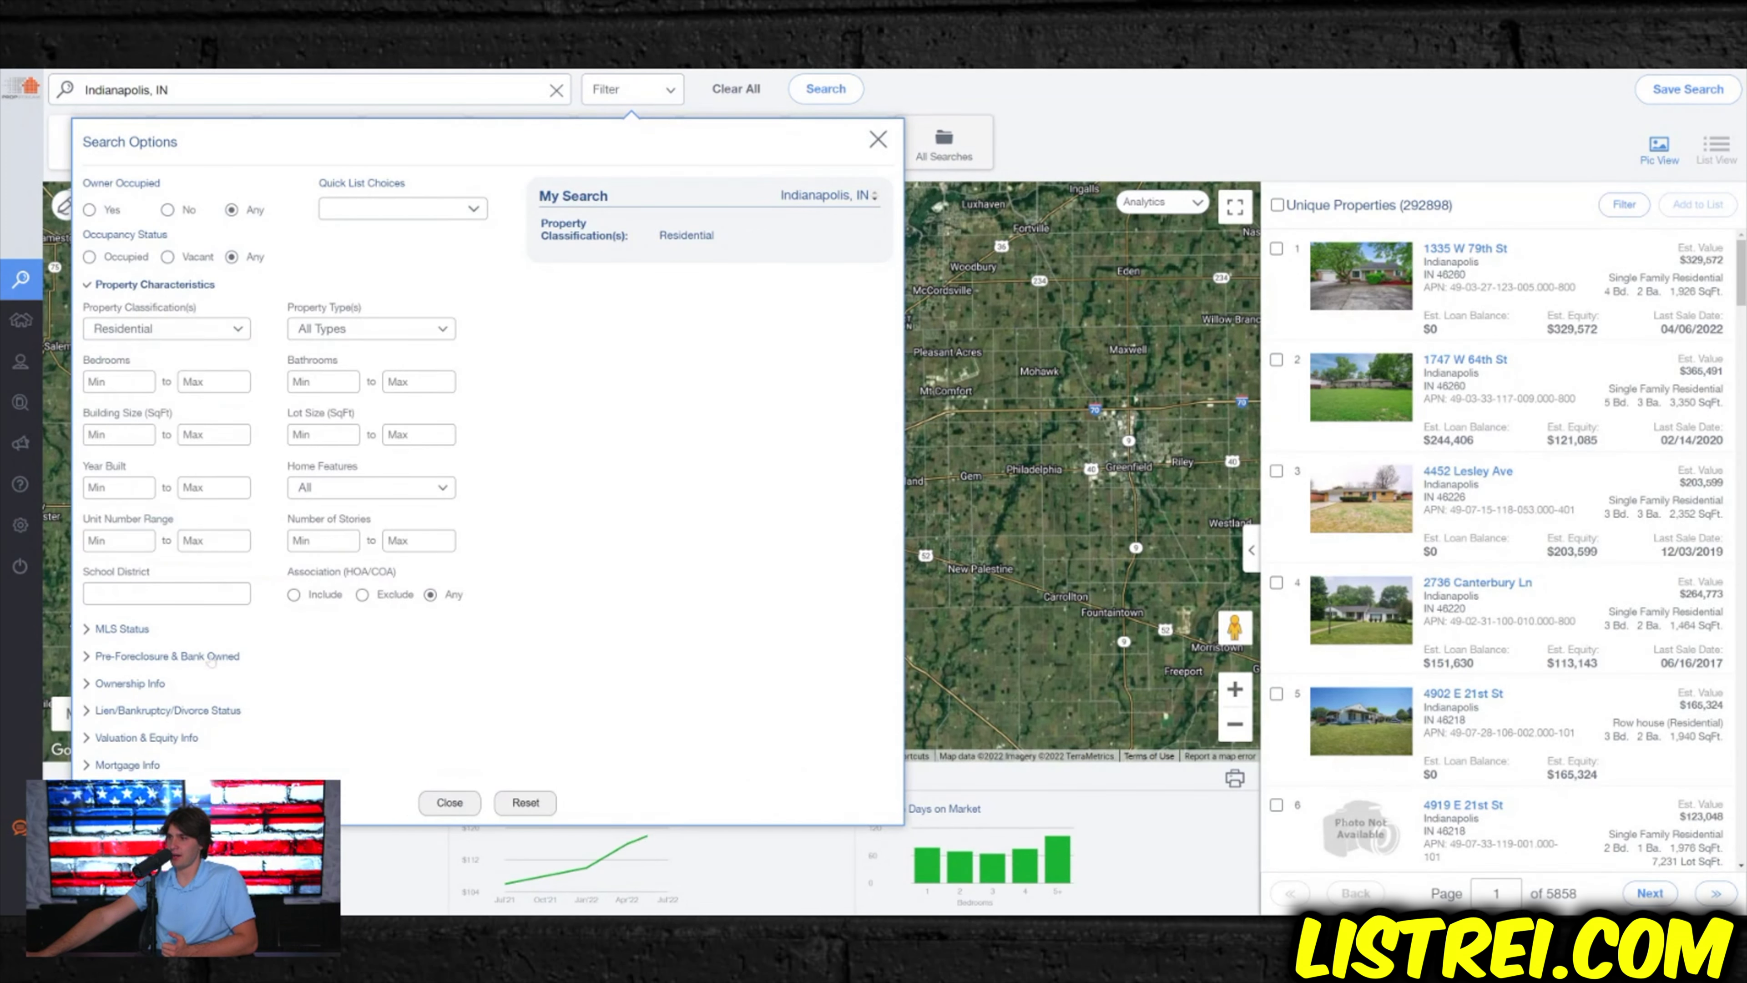
left_click(122, 629)
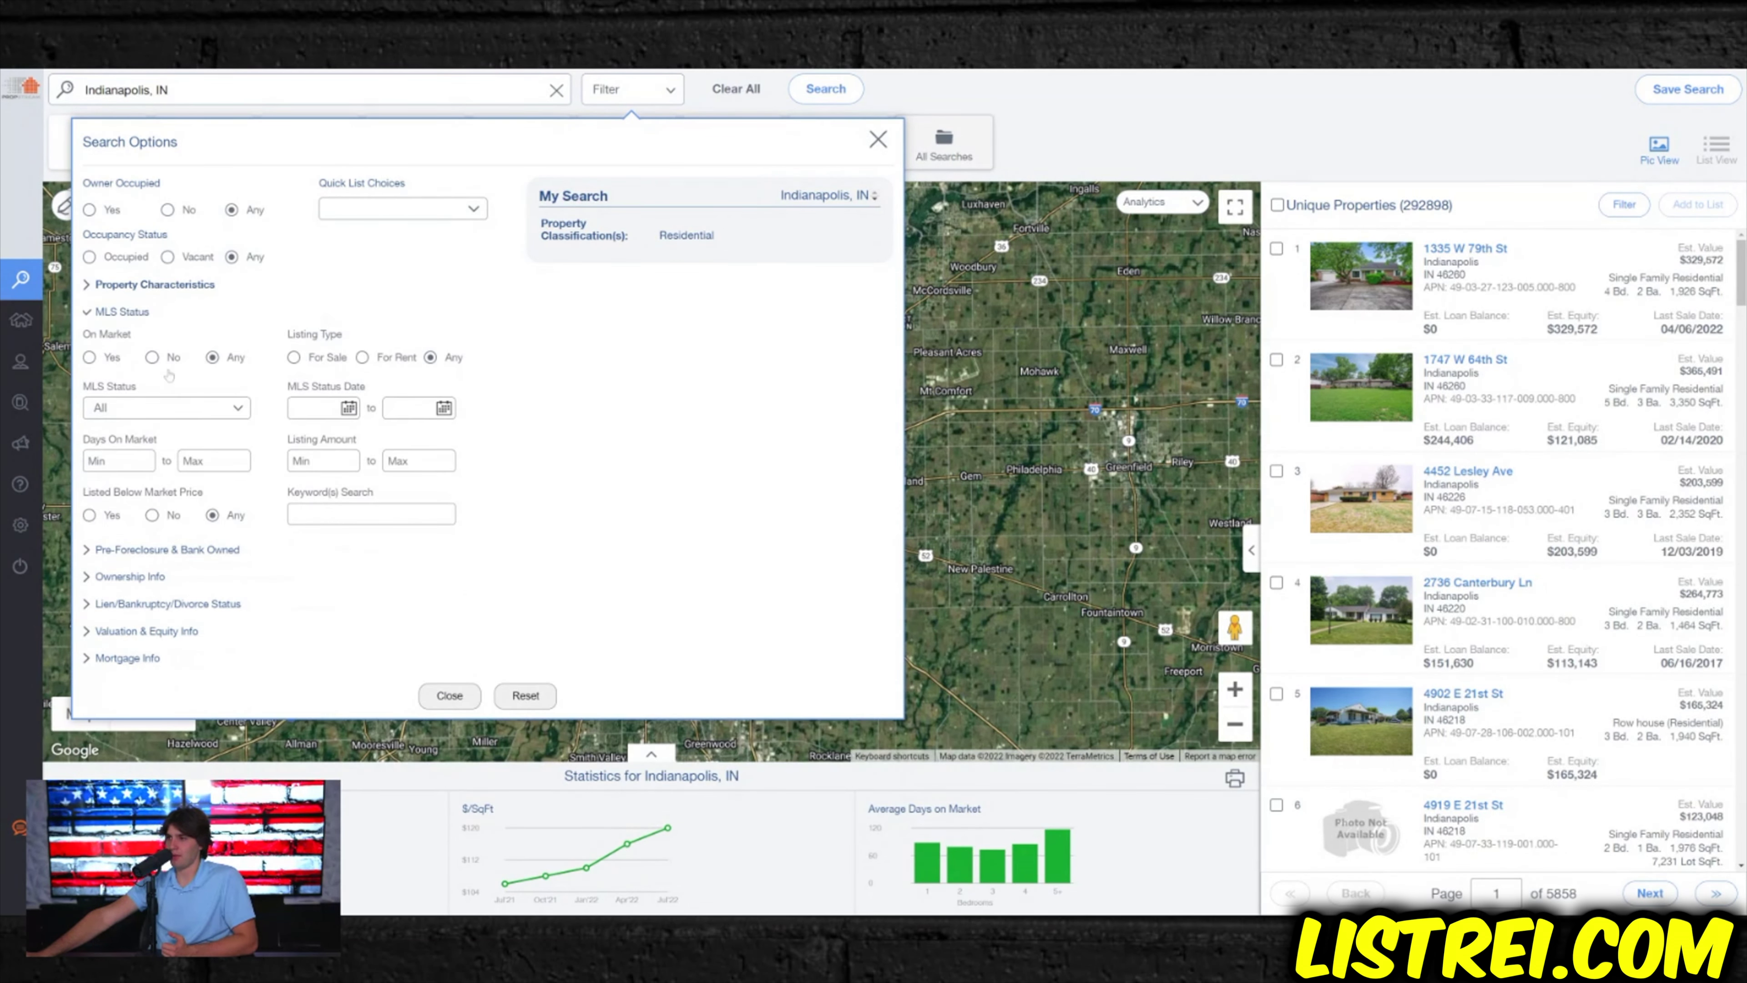
left_click(153, 358)
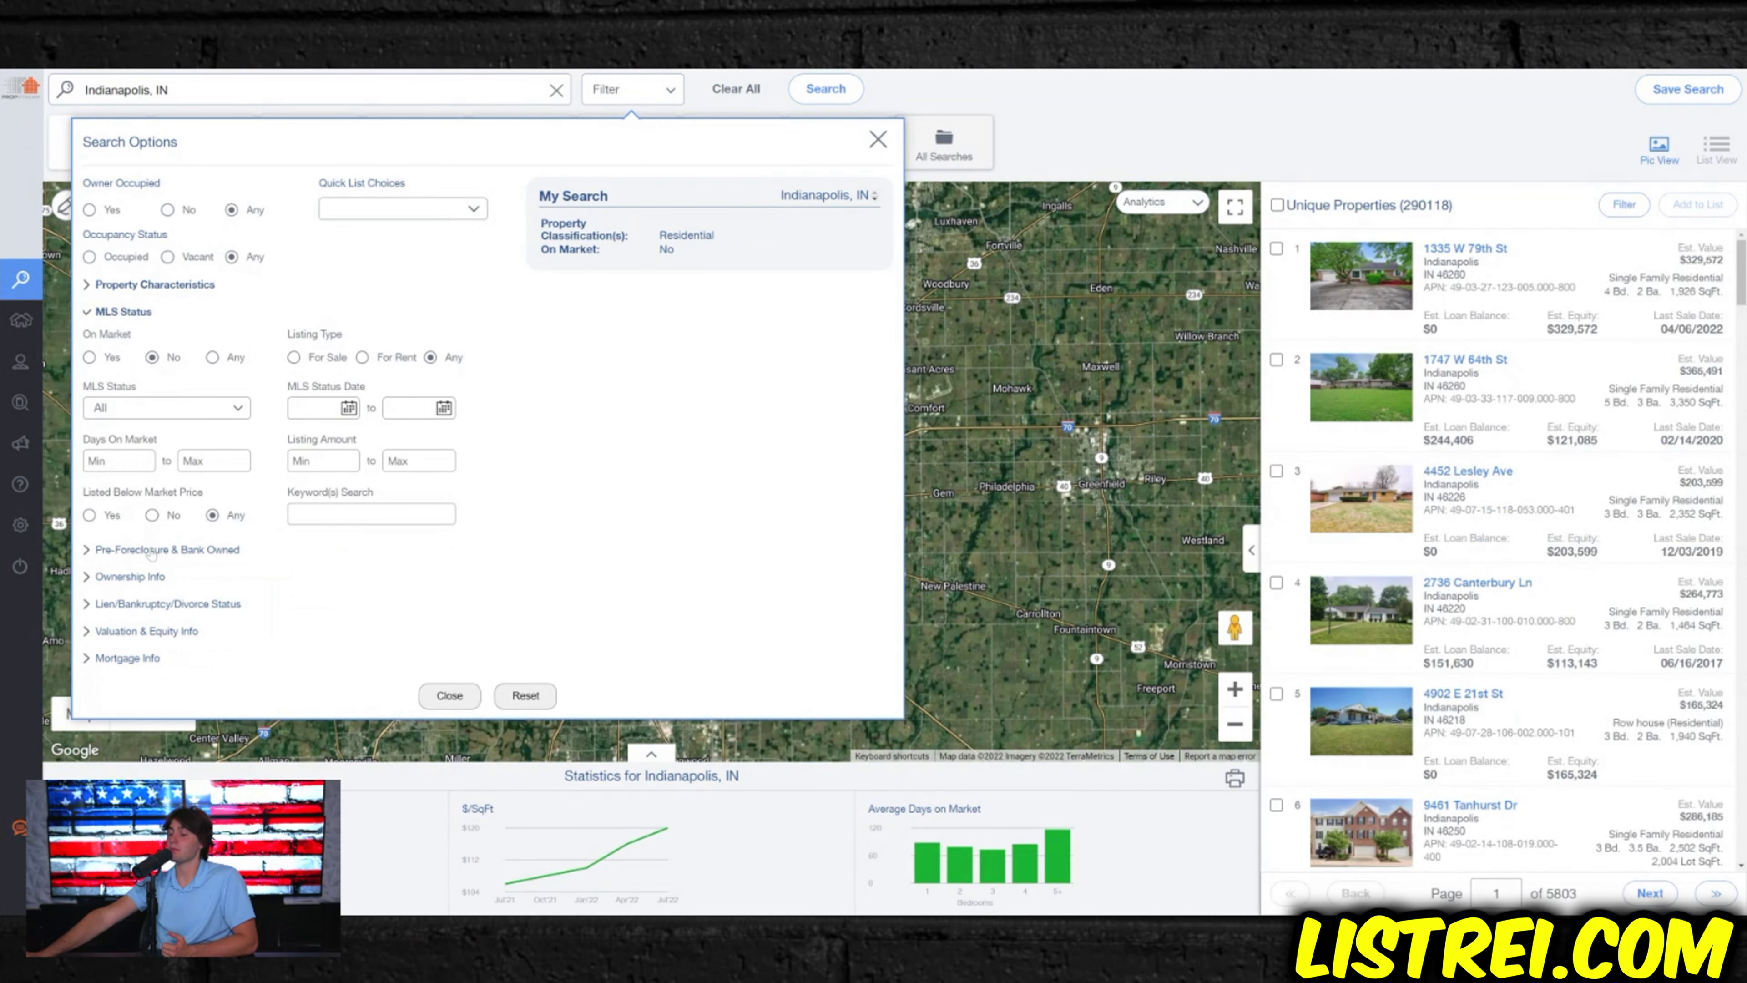
- Limit the Indianapolis search to owners with at most 4 properties and at least 3 years of ownership
left_click(152, 551)
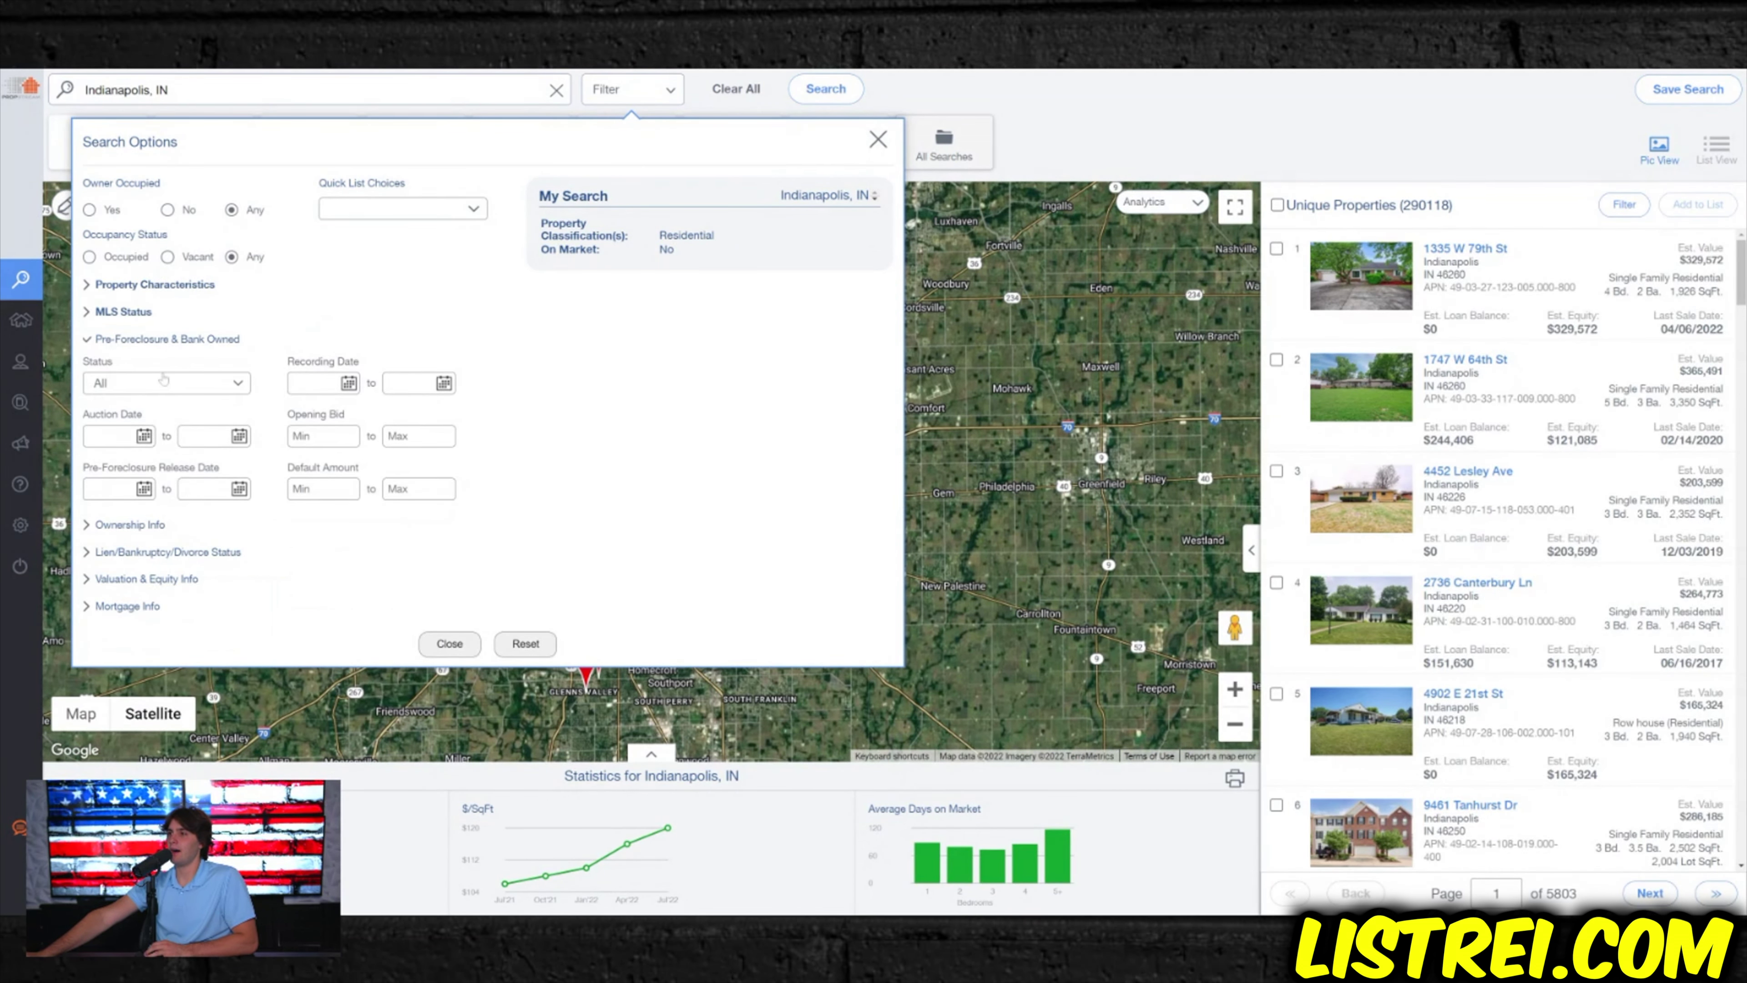
left_click(137, 339)
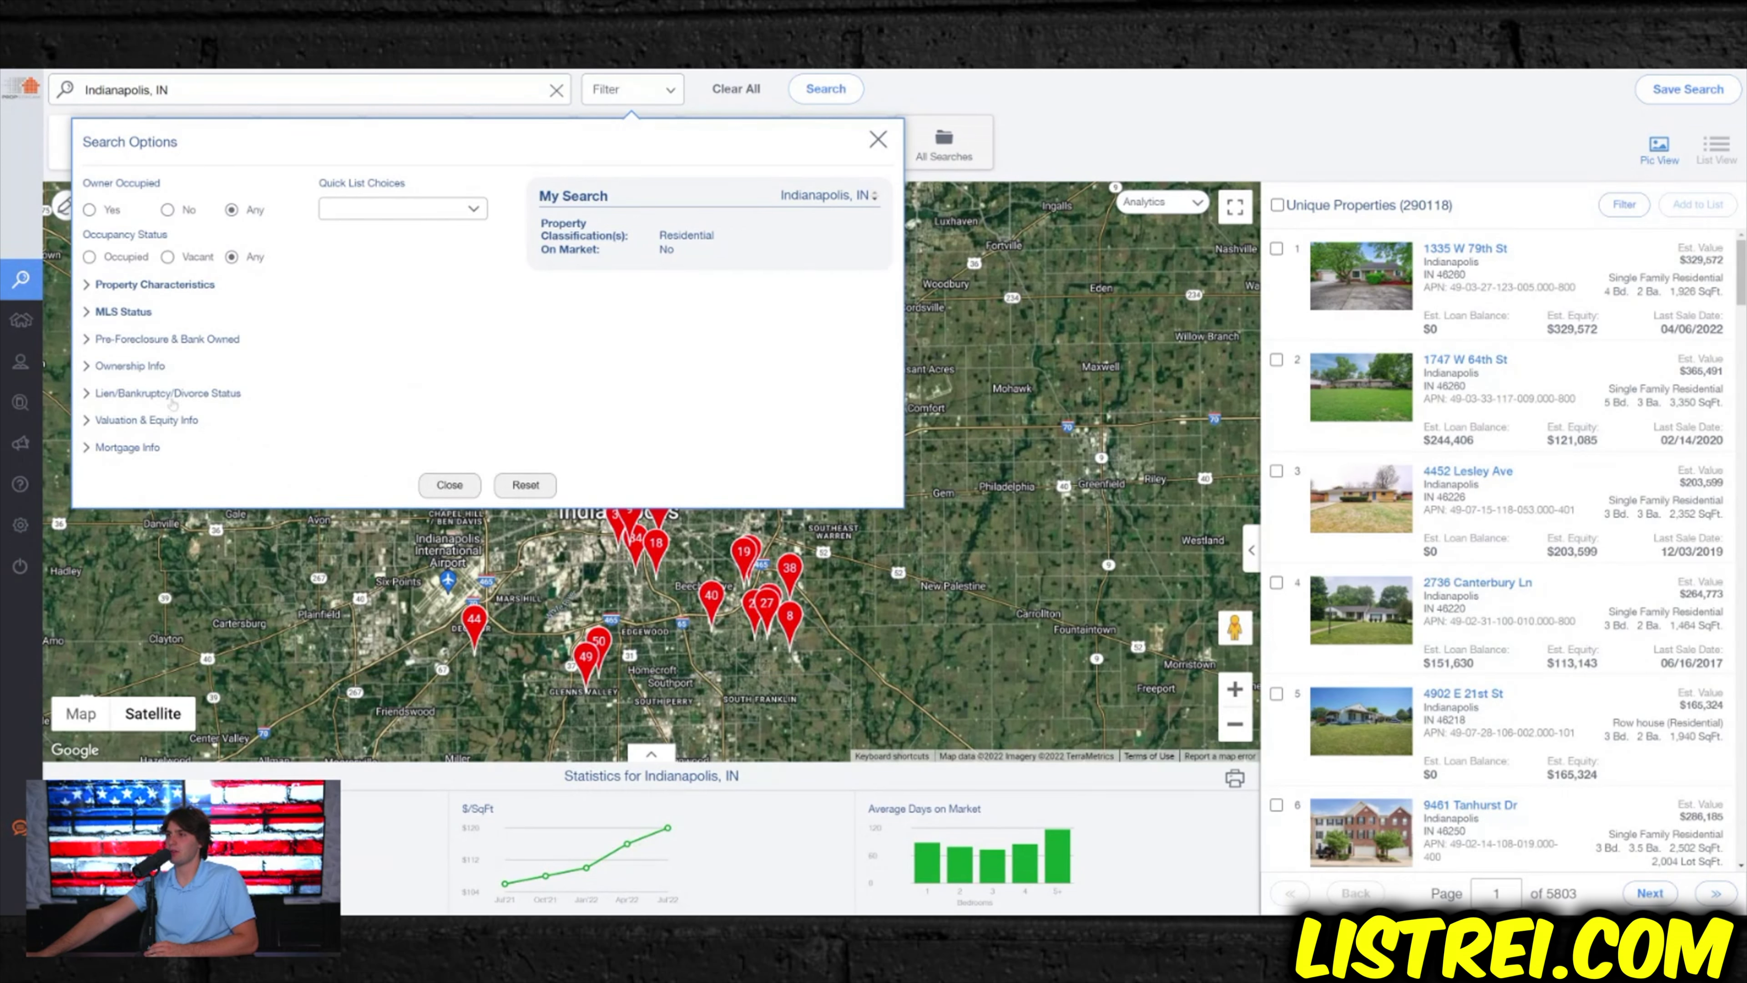
left_click(131, 367)
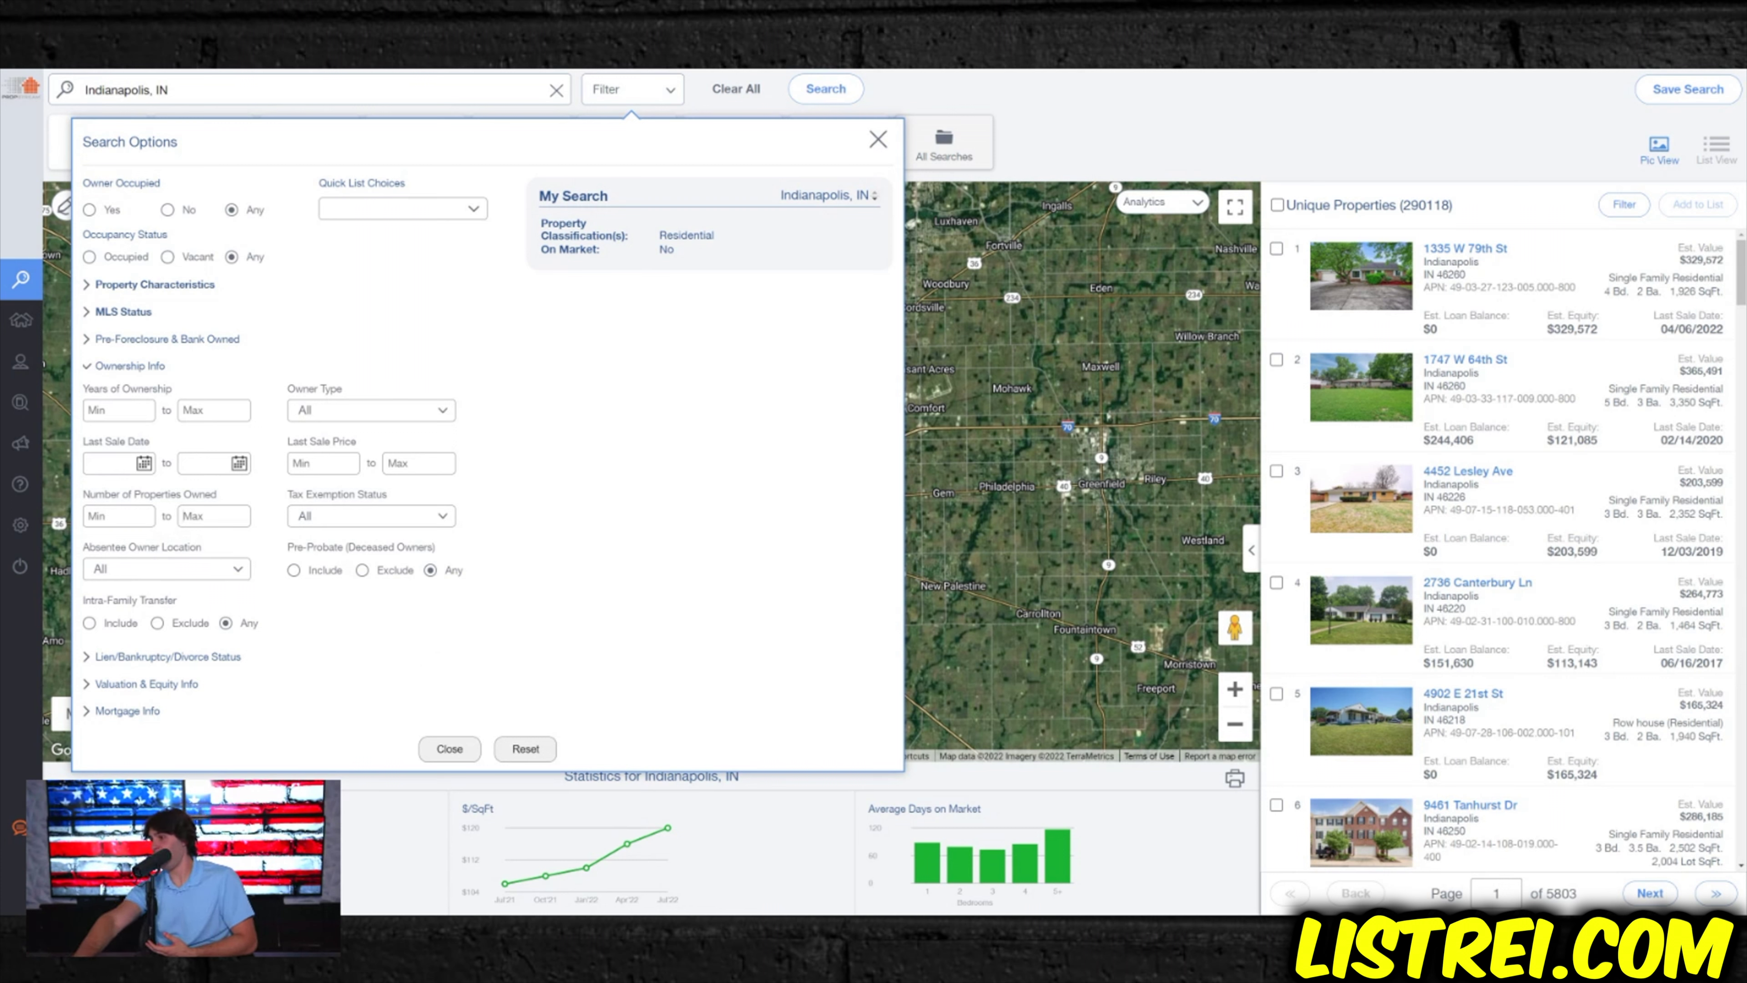
left_click(214, 516)
type("4")
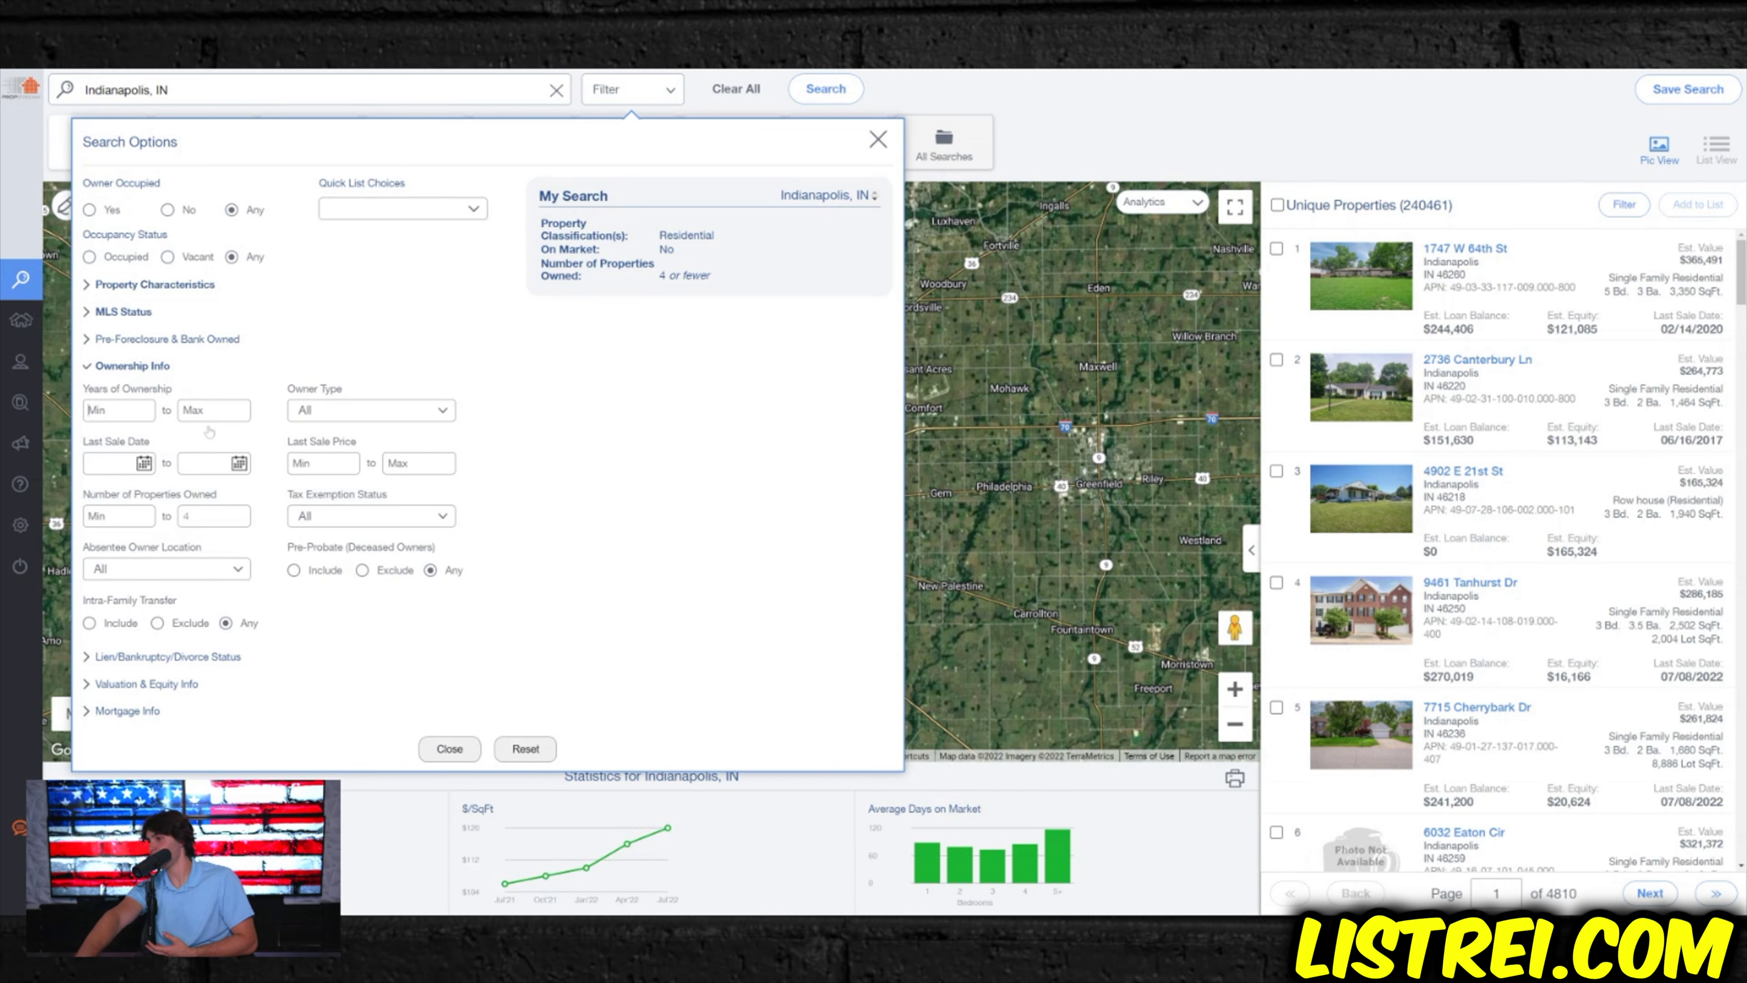
type("3")
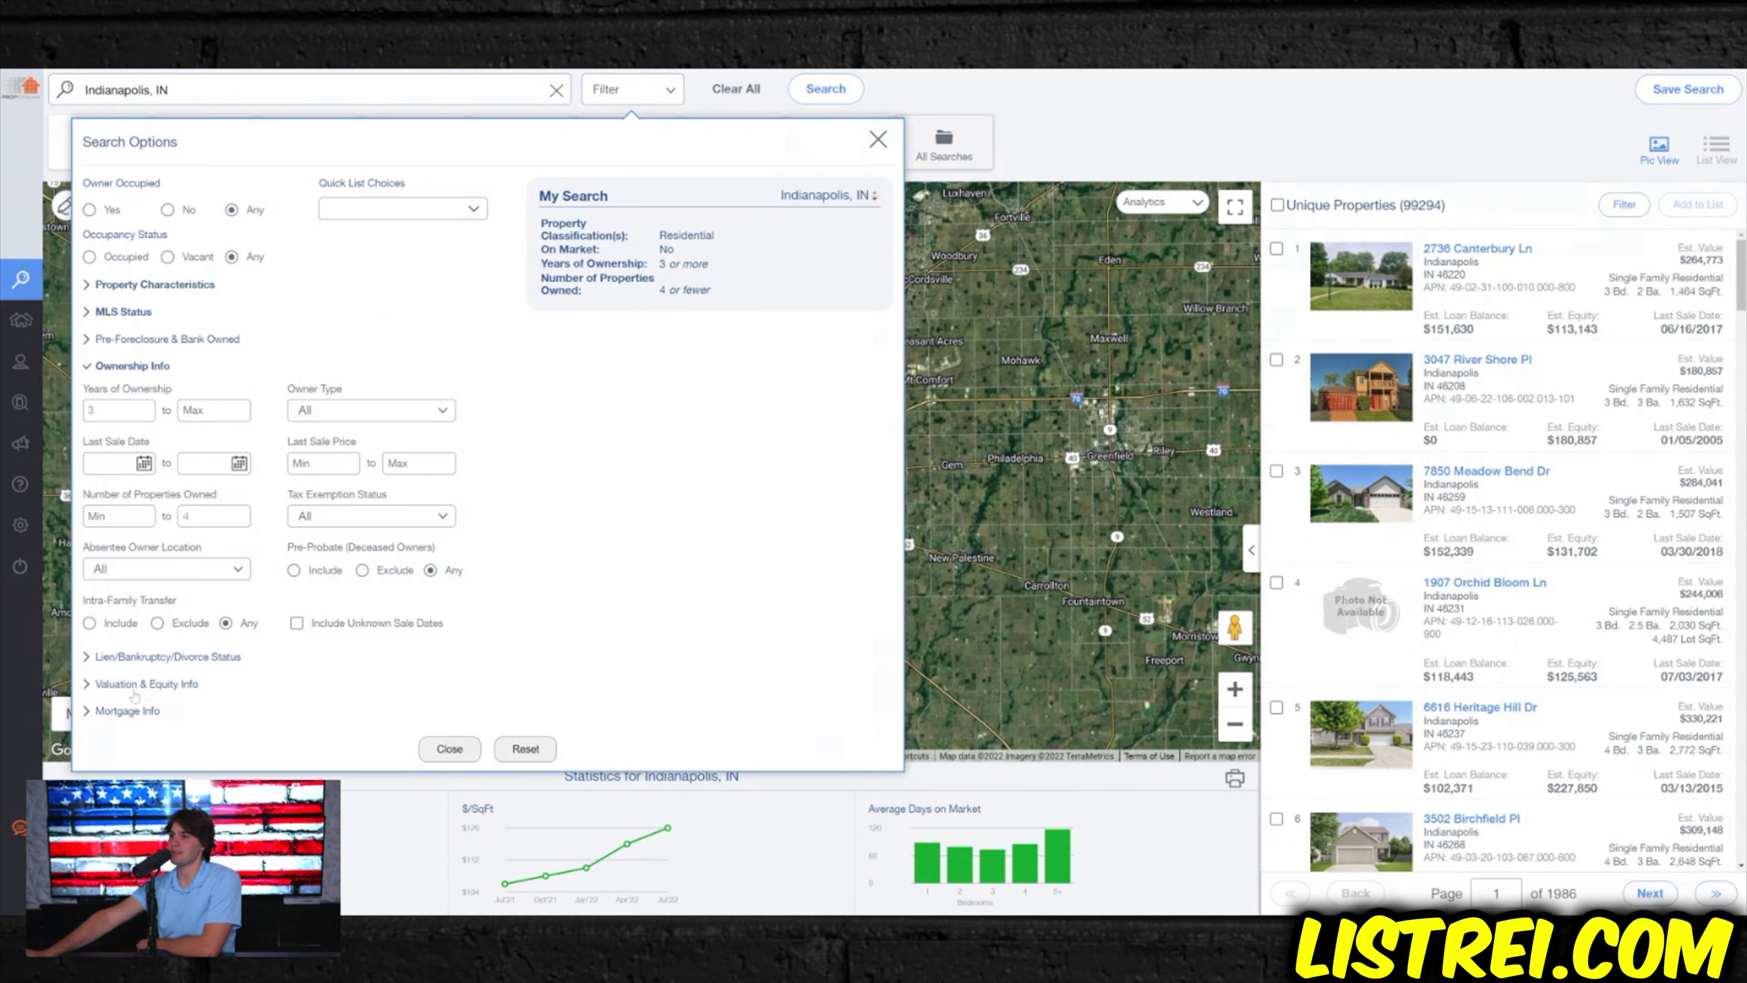
- Set the maximum estimated value to 200,000 and the minimum estimated equity to 60%
left_click(135, 686)
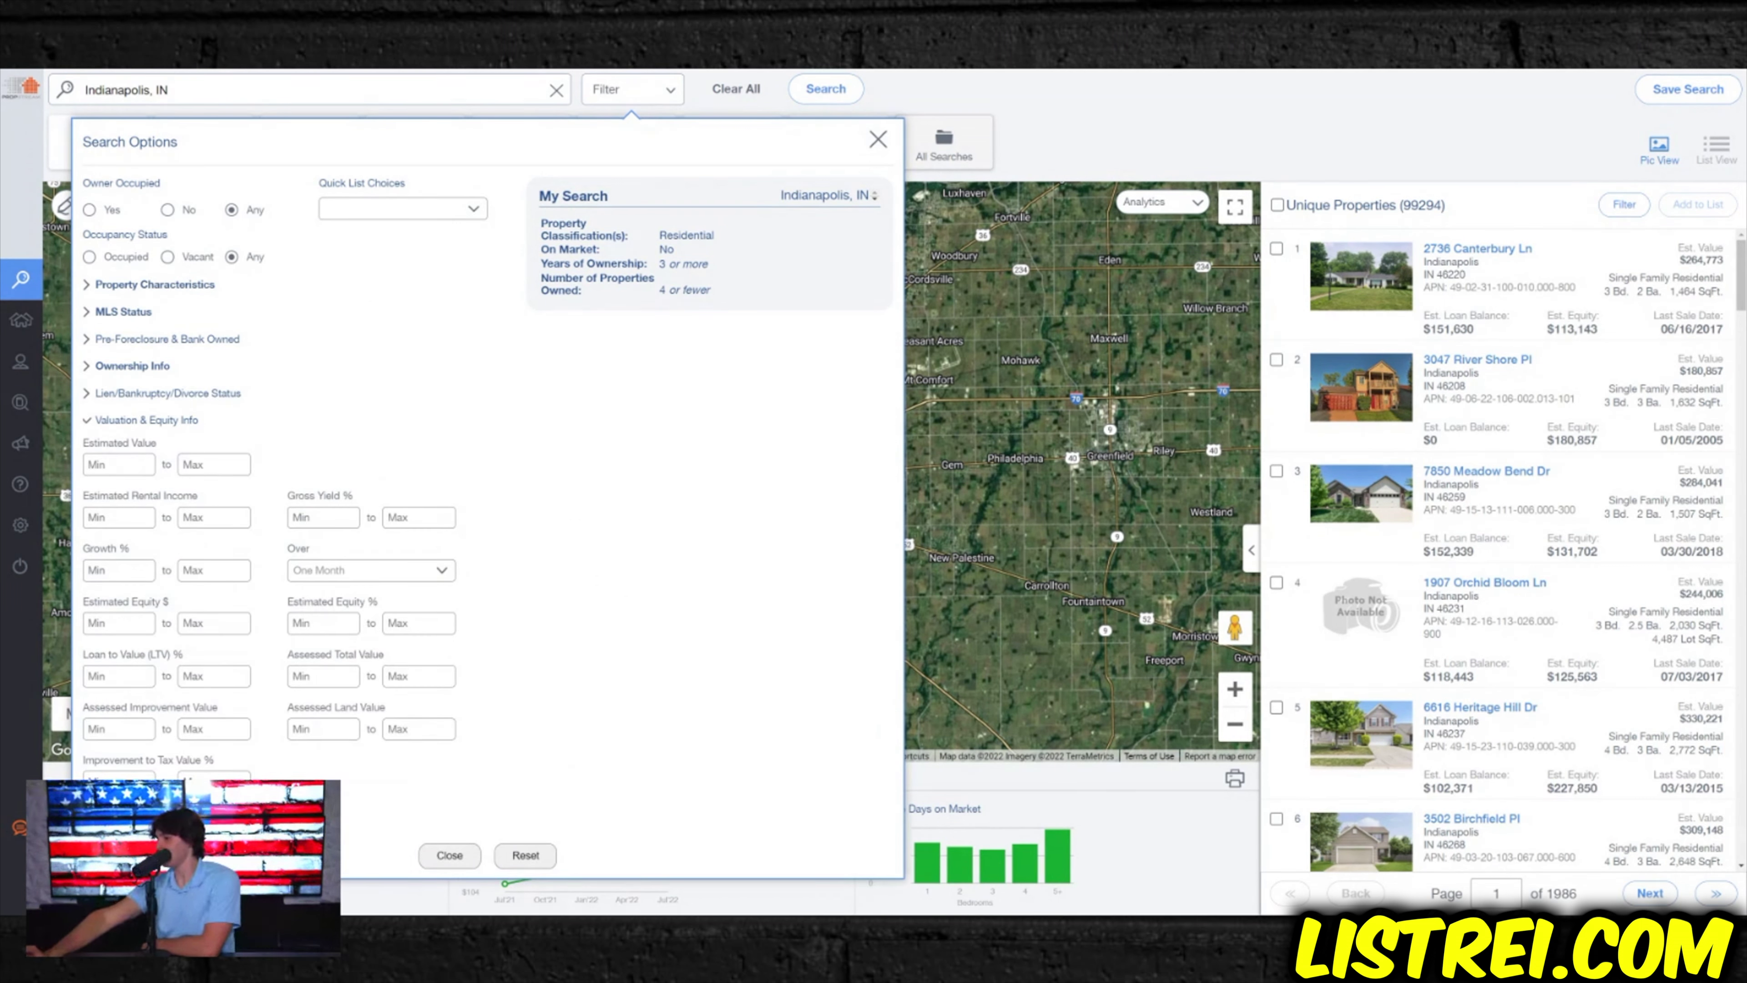
type("200,000")
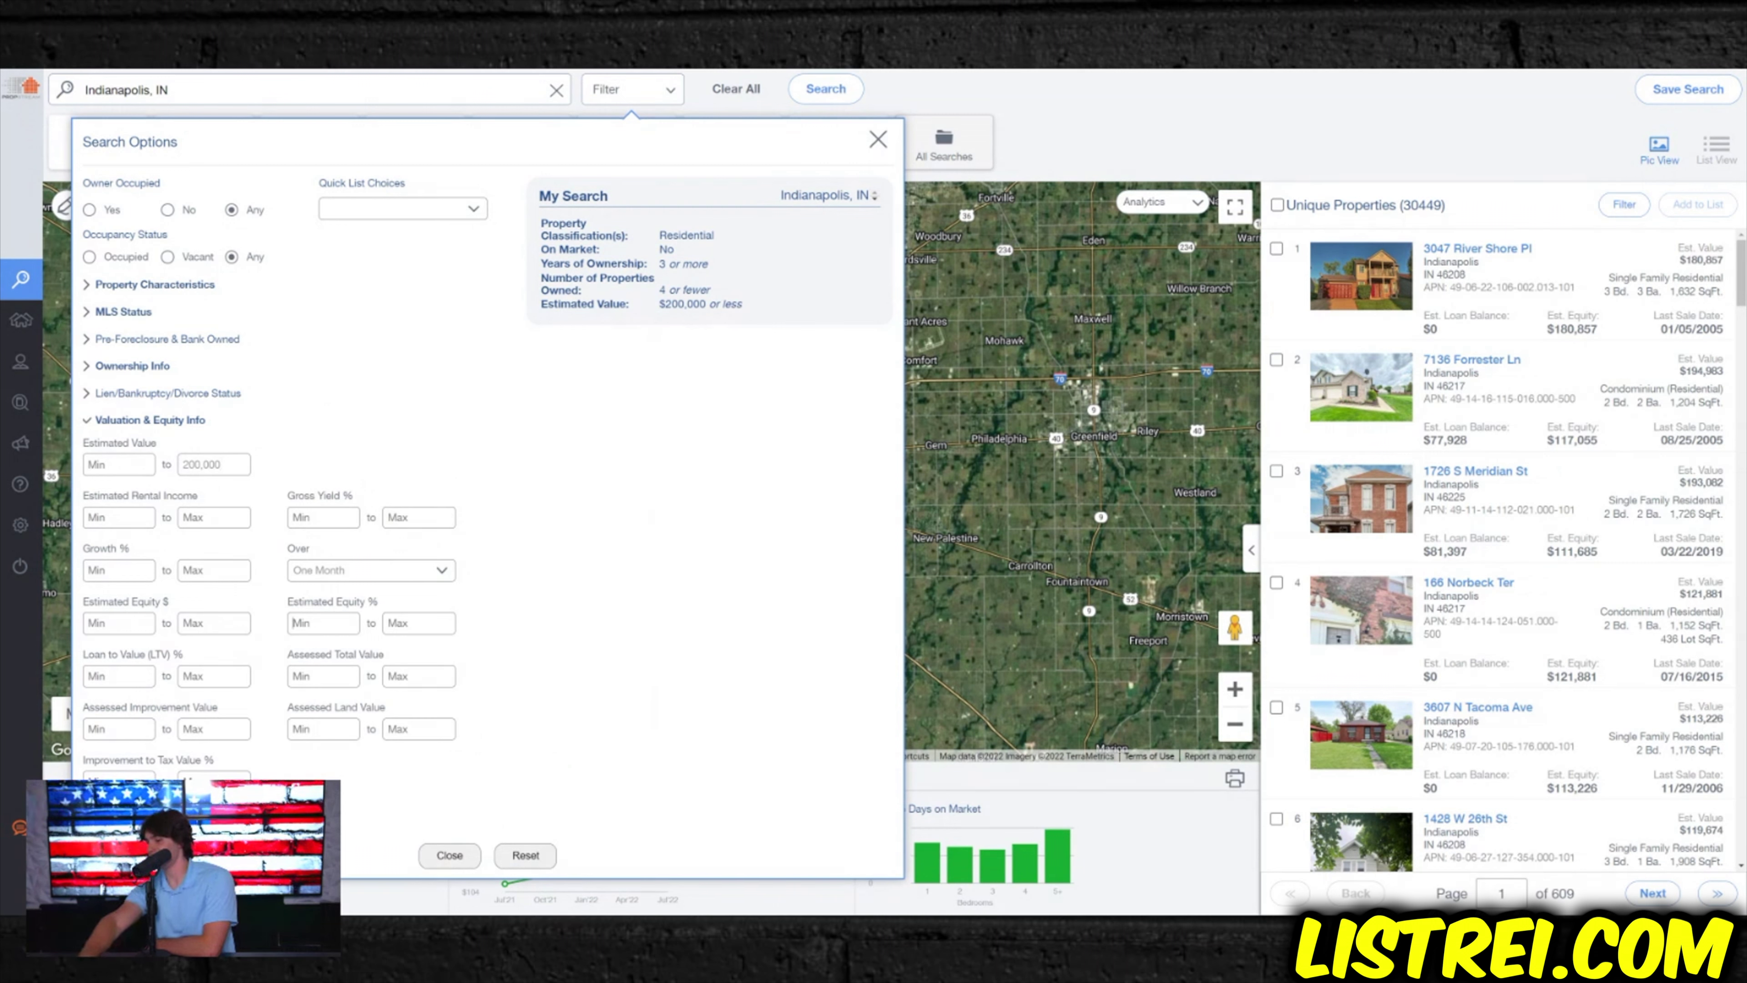
type("60")
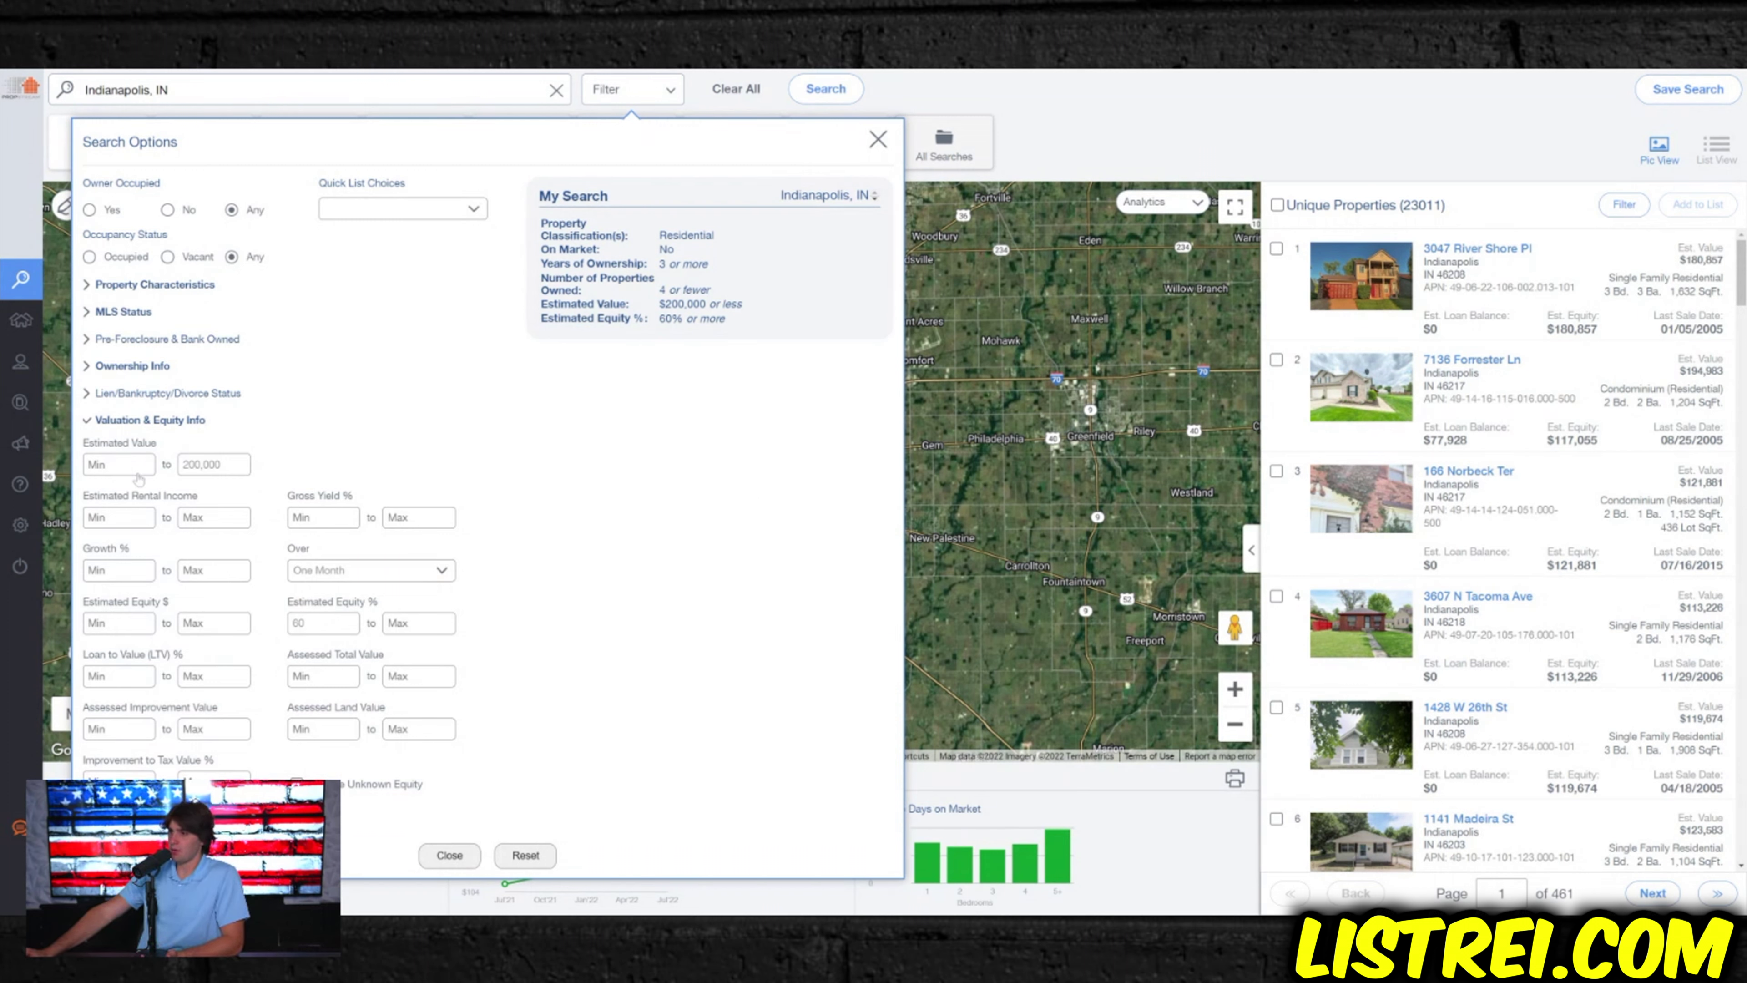
- Lower the maximum estimated value to 125,000 and collapse the valuation and equity options
double_click(202, 464)
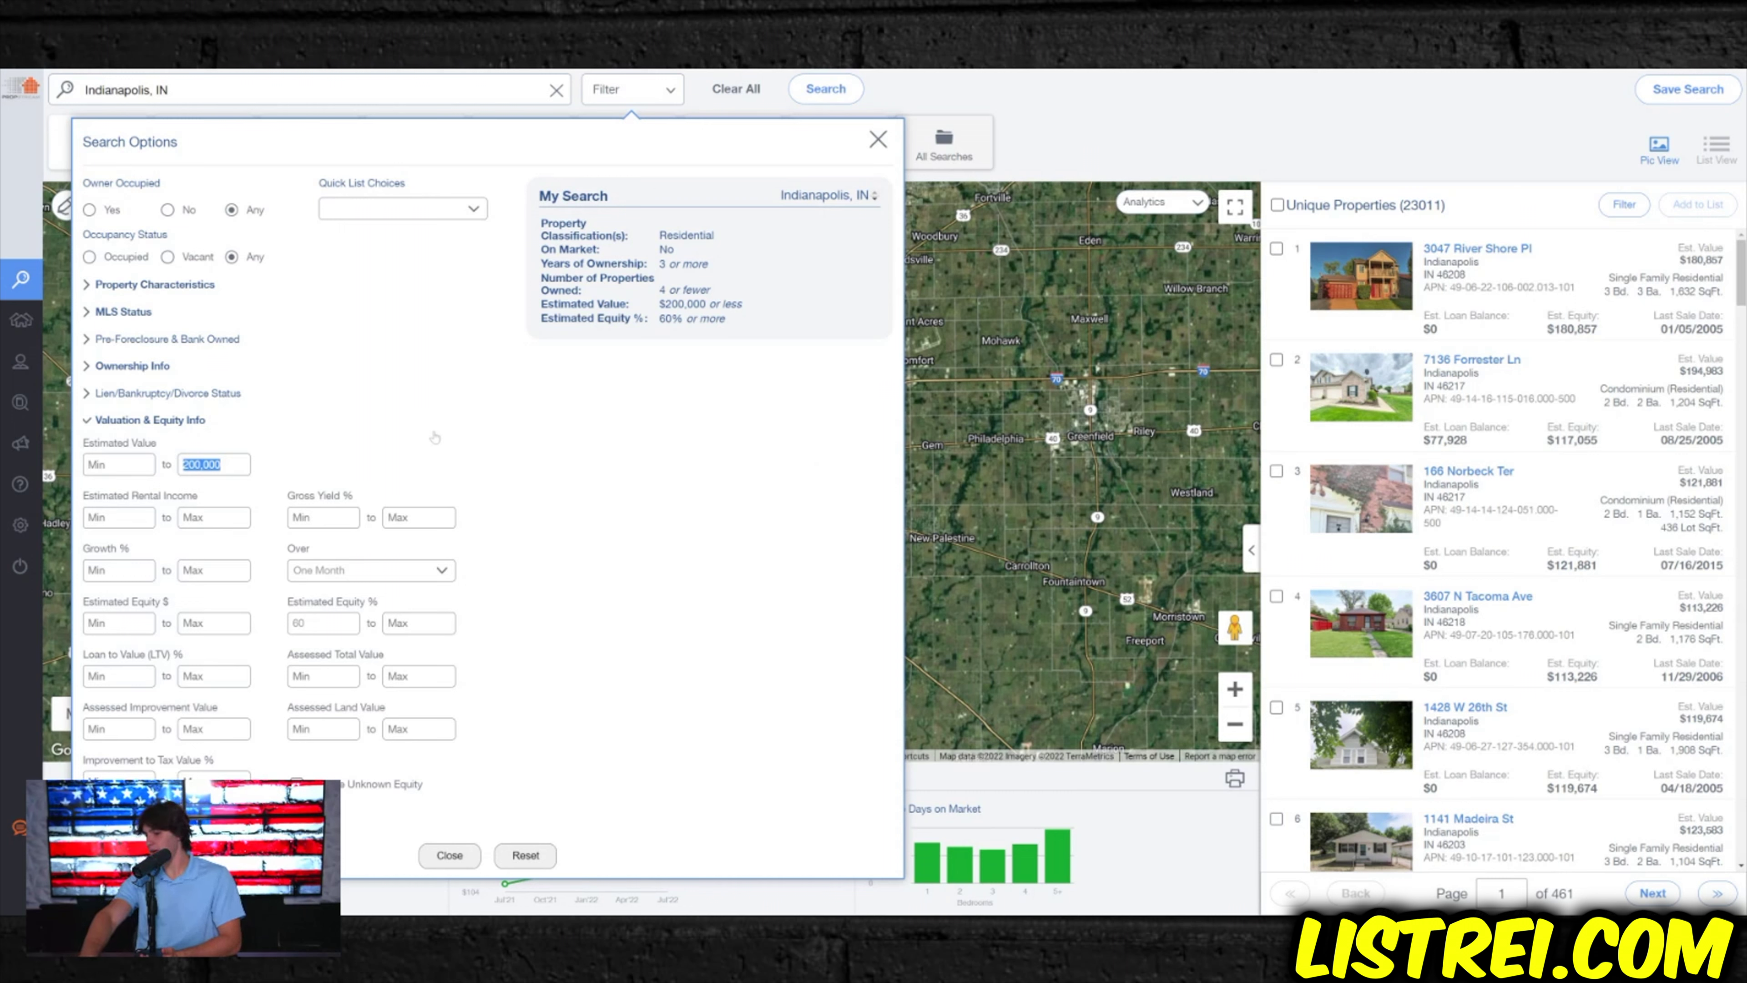
type("125,000")
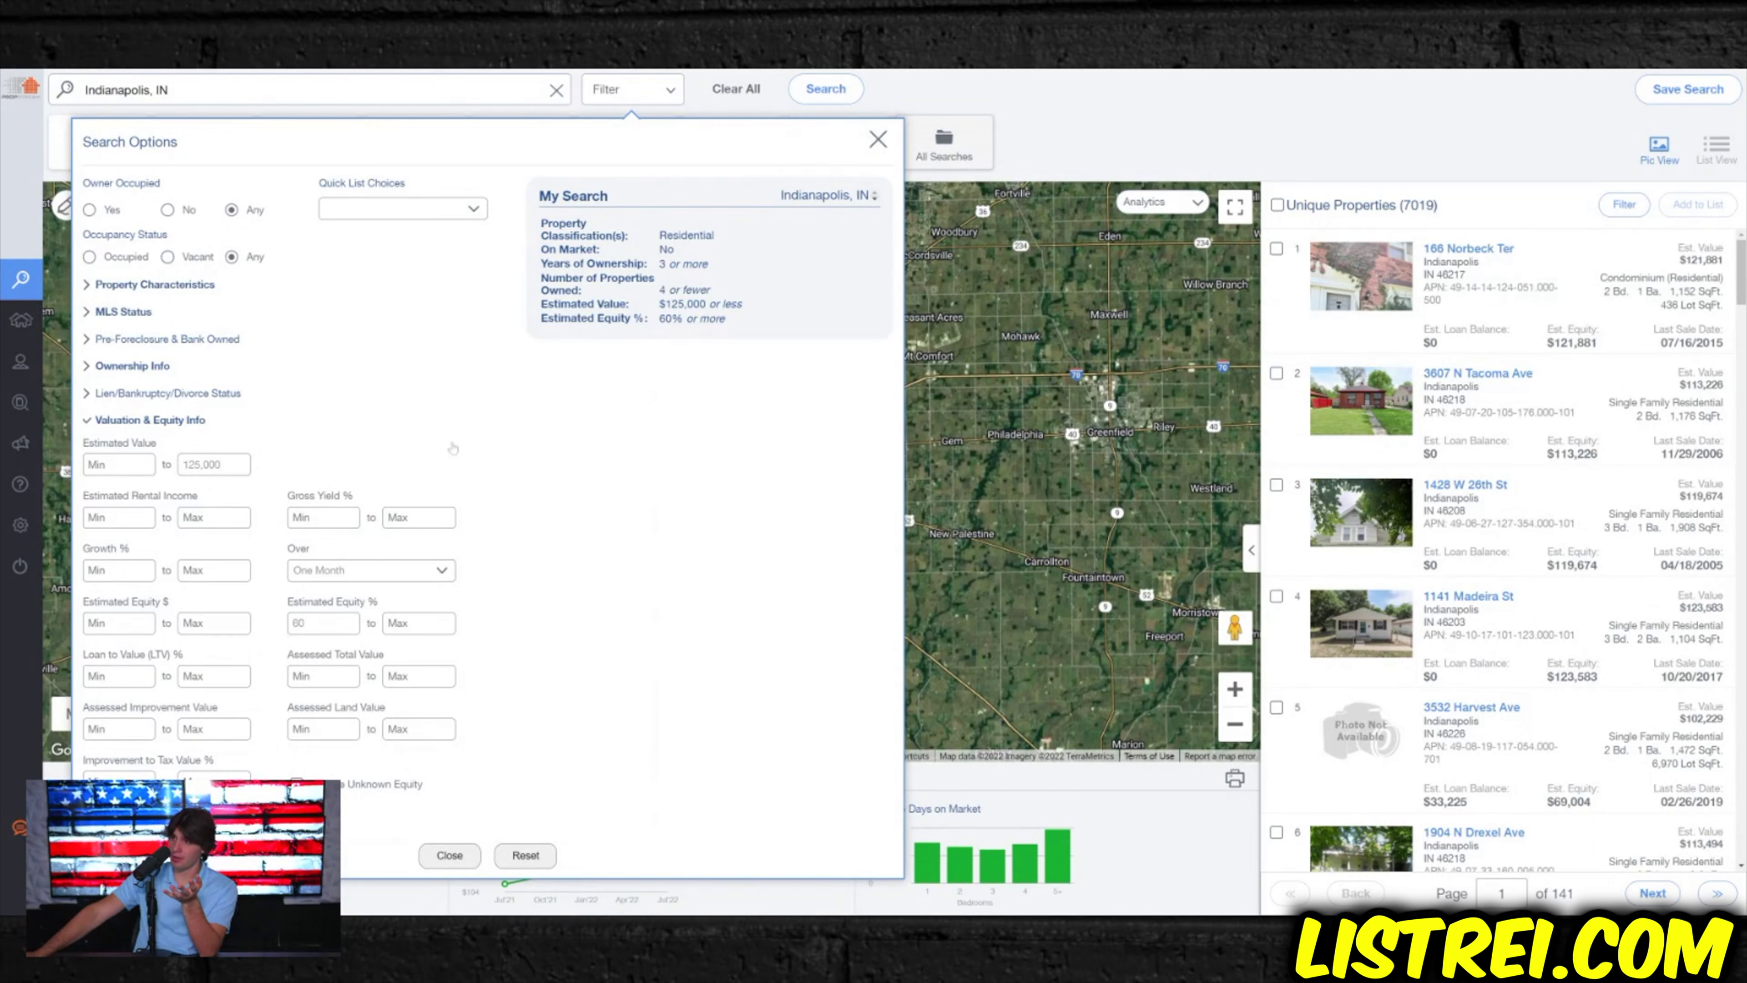
left_click(150, 420)
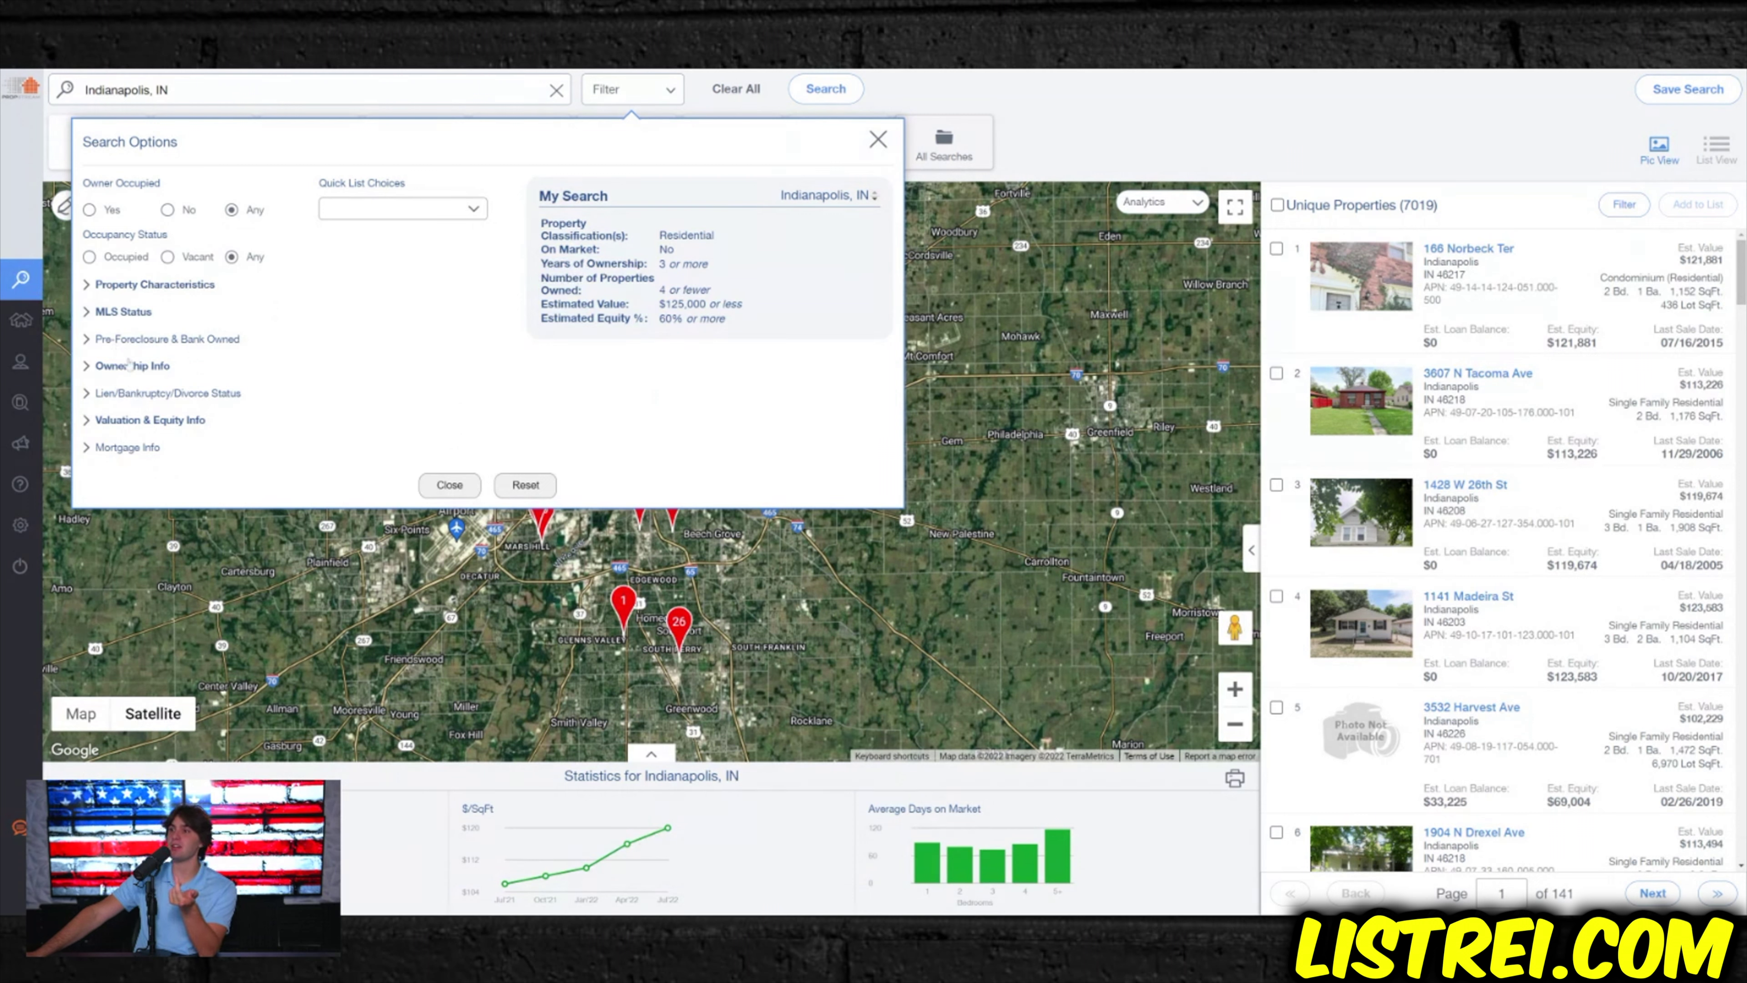
- Try the Has Active Lien quick target status on the search and deselect it again
left_click(128, 393)
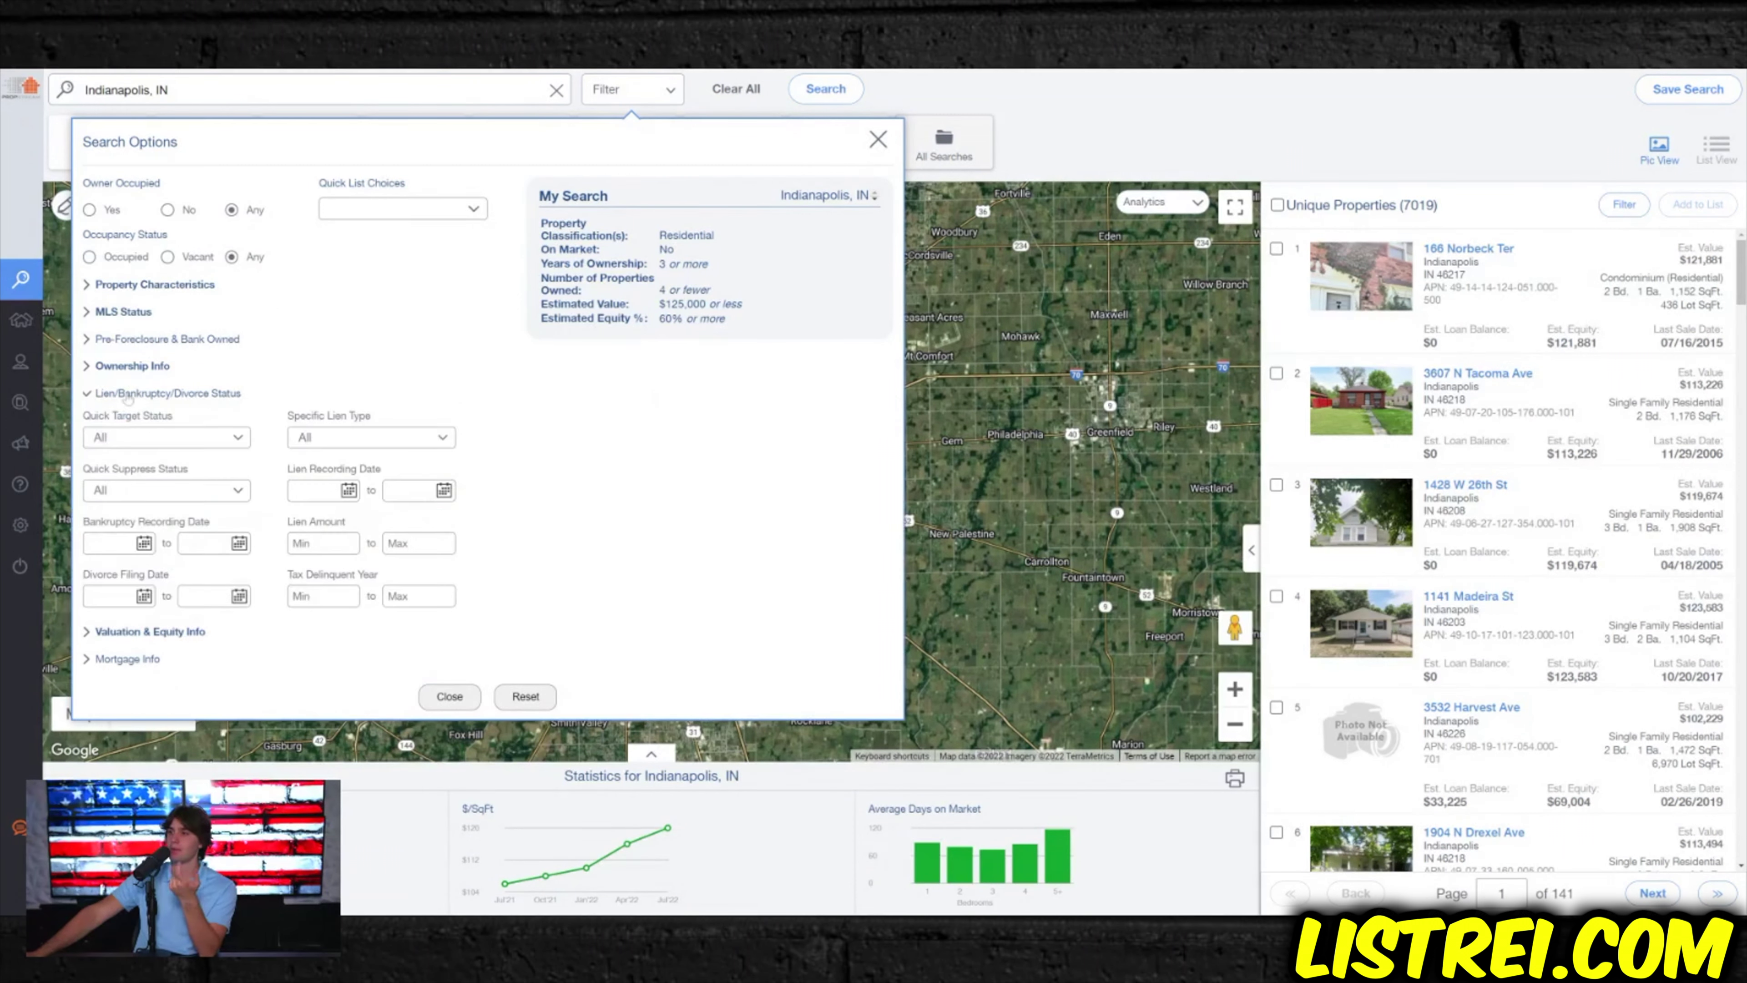
left_click(161, 438)
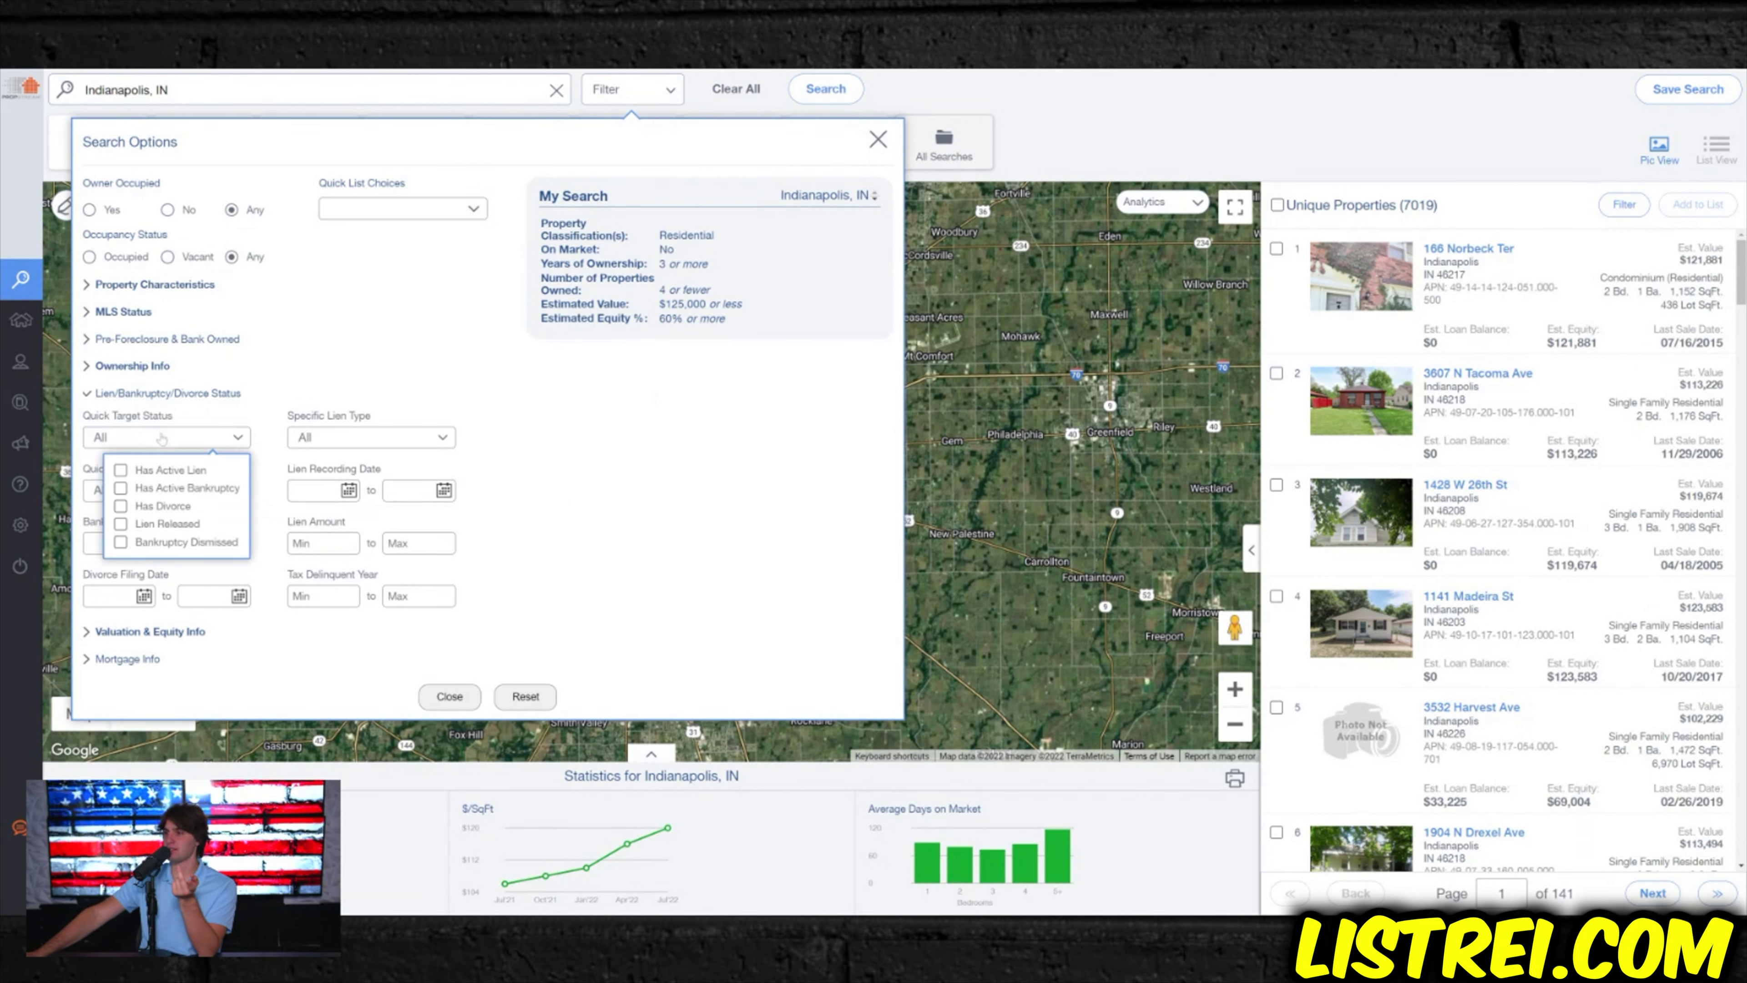
left_click(140, 471)
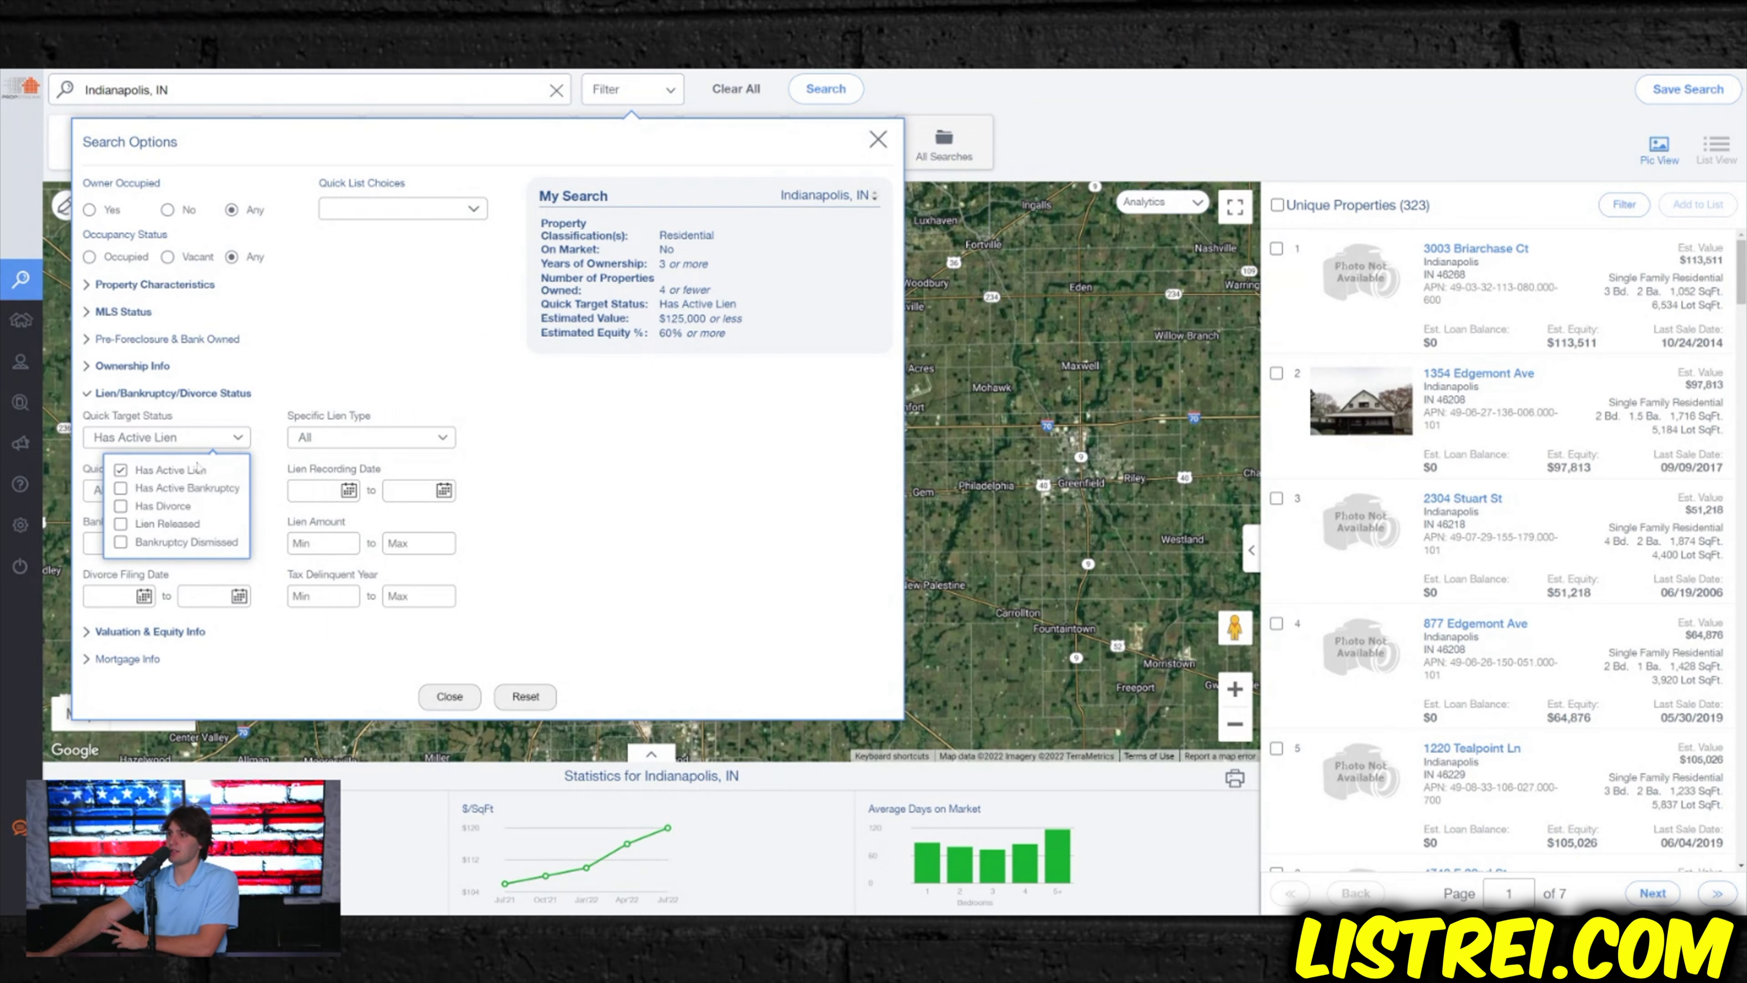
left_click(183, 471)
- Try Tax Lien and Utility Lien one at a time as the specific lien type, deselecting each again
left_click(319, 441)
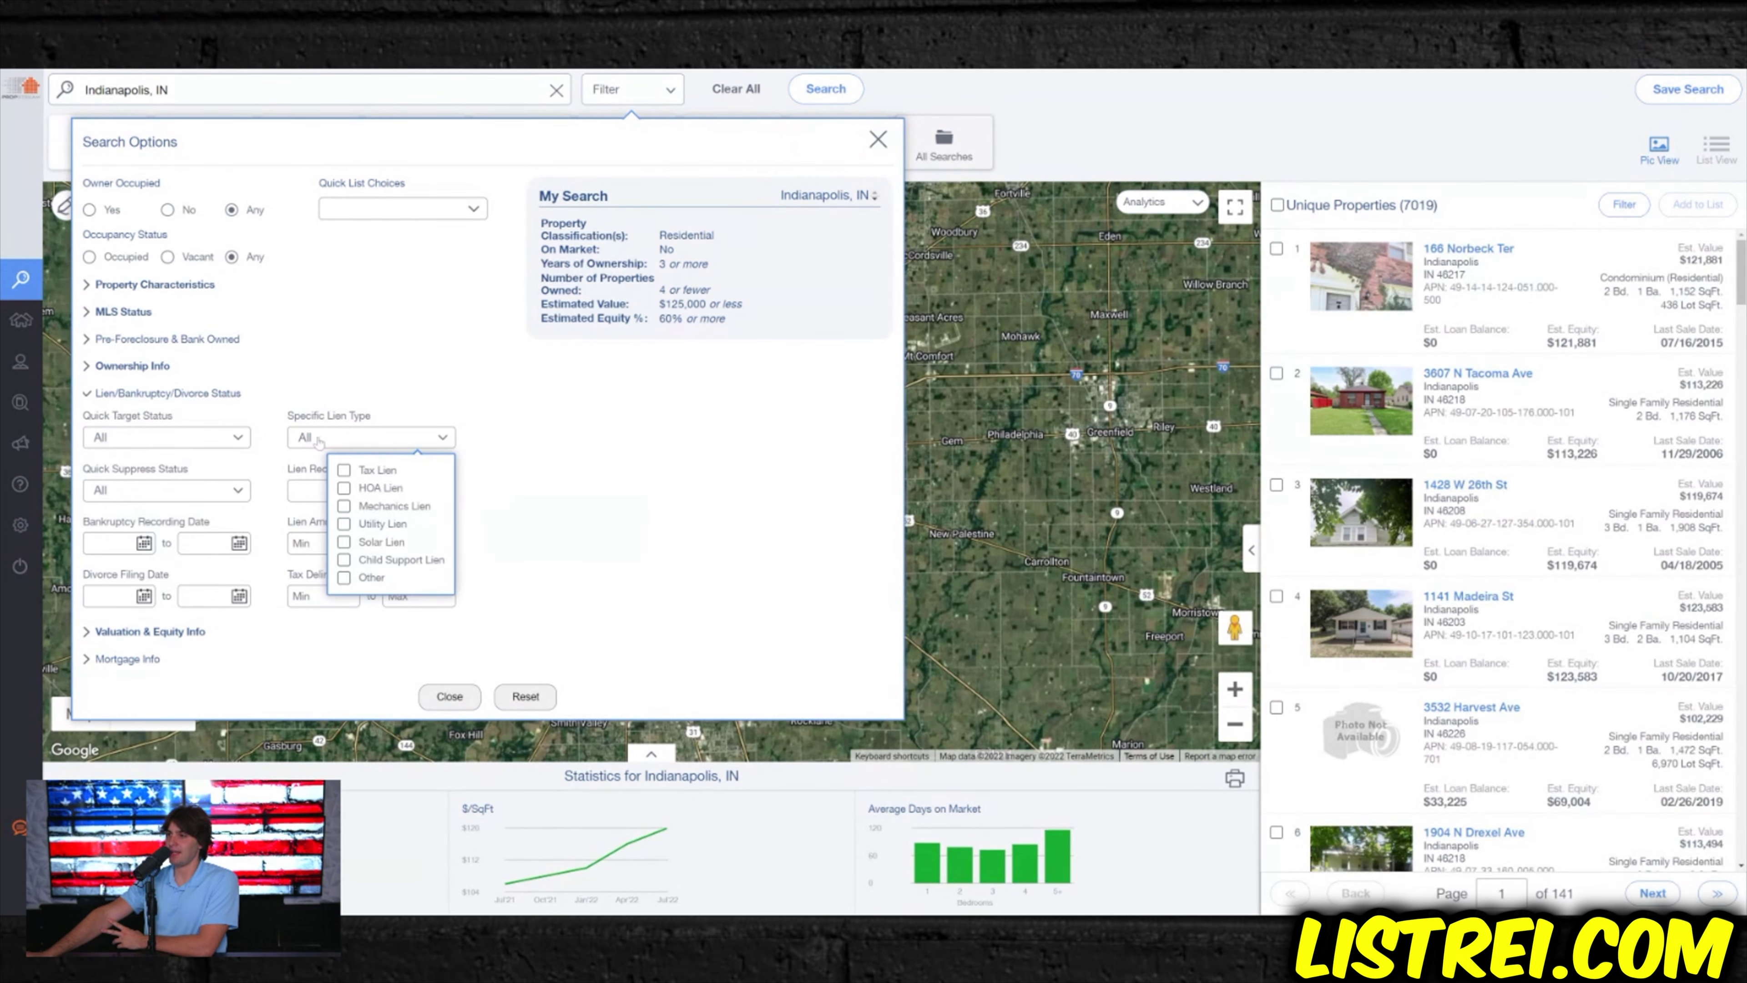
left_click(344, 471)
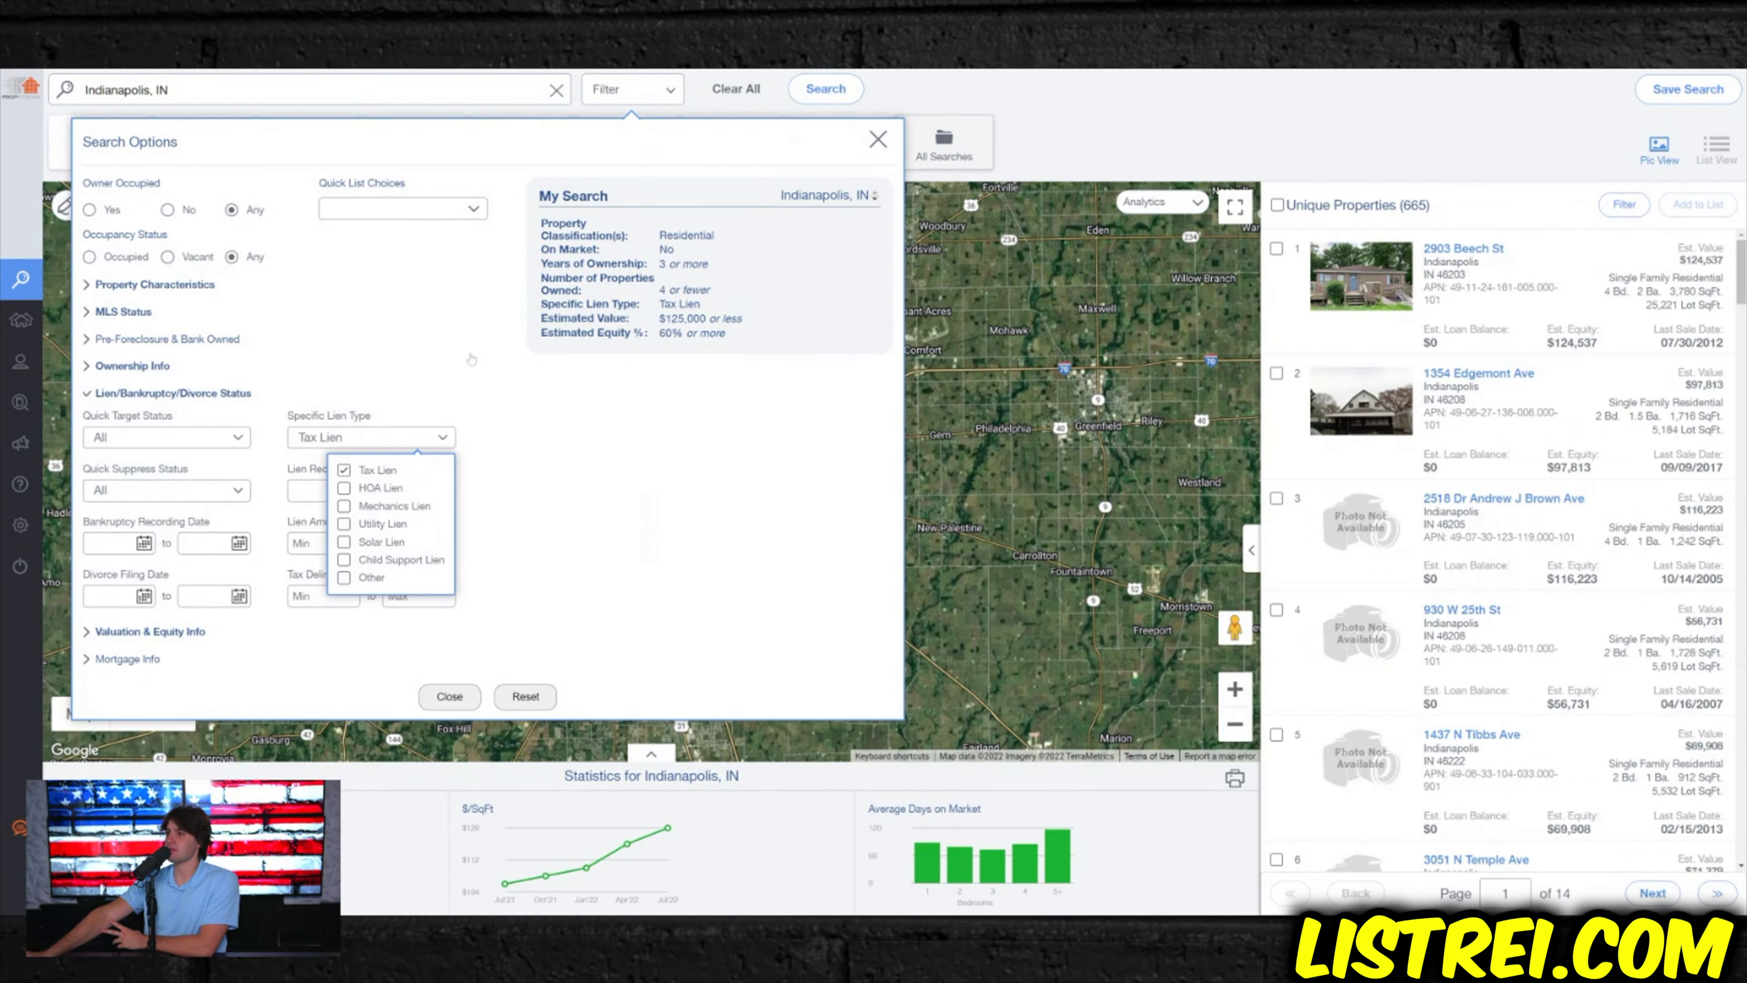
left_click(378, 471)
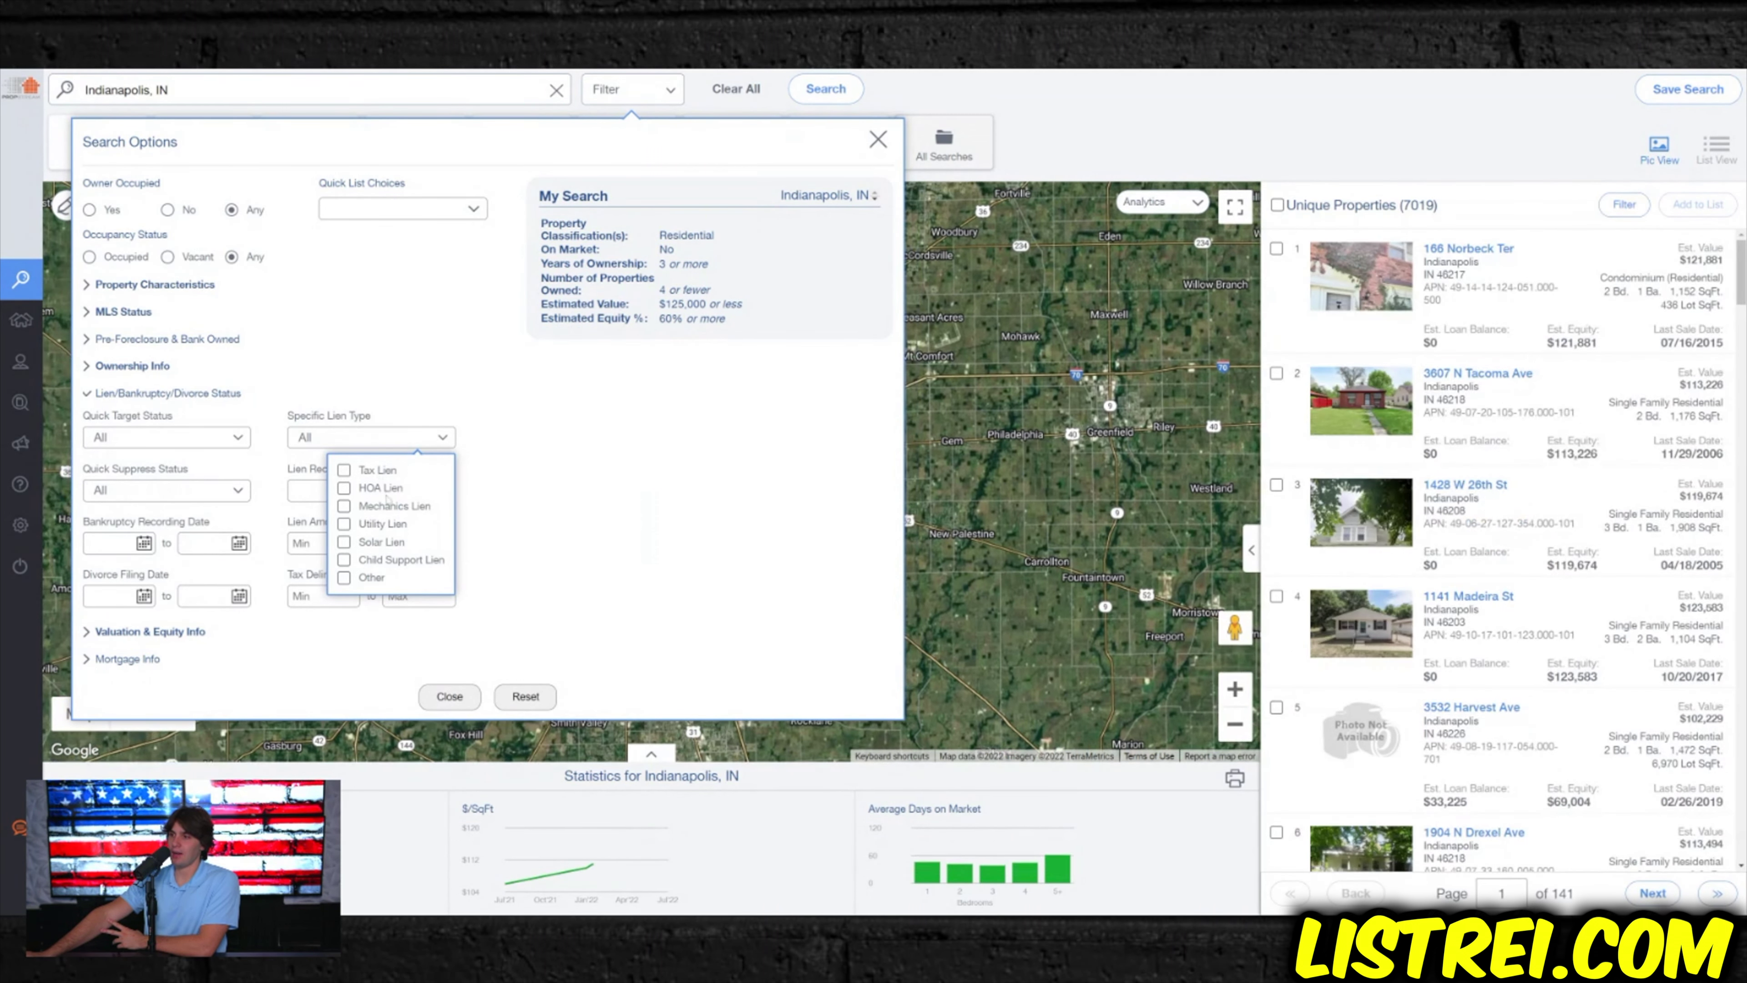
left_click(390, 526)
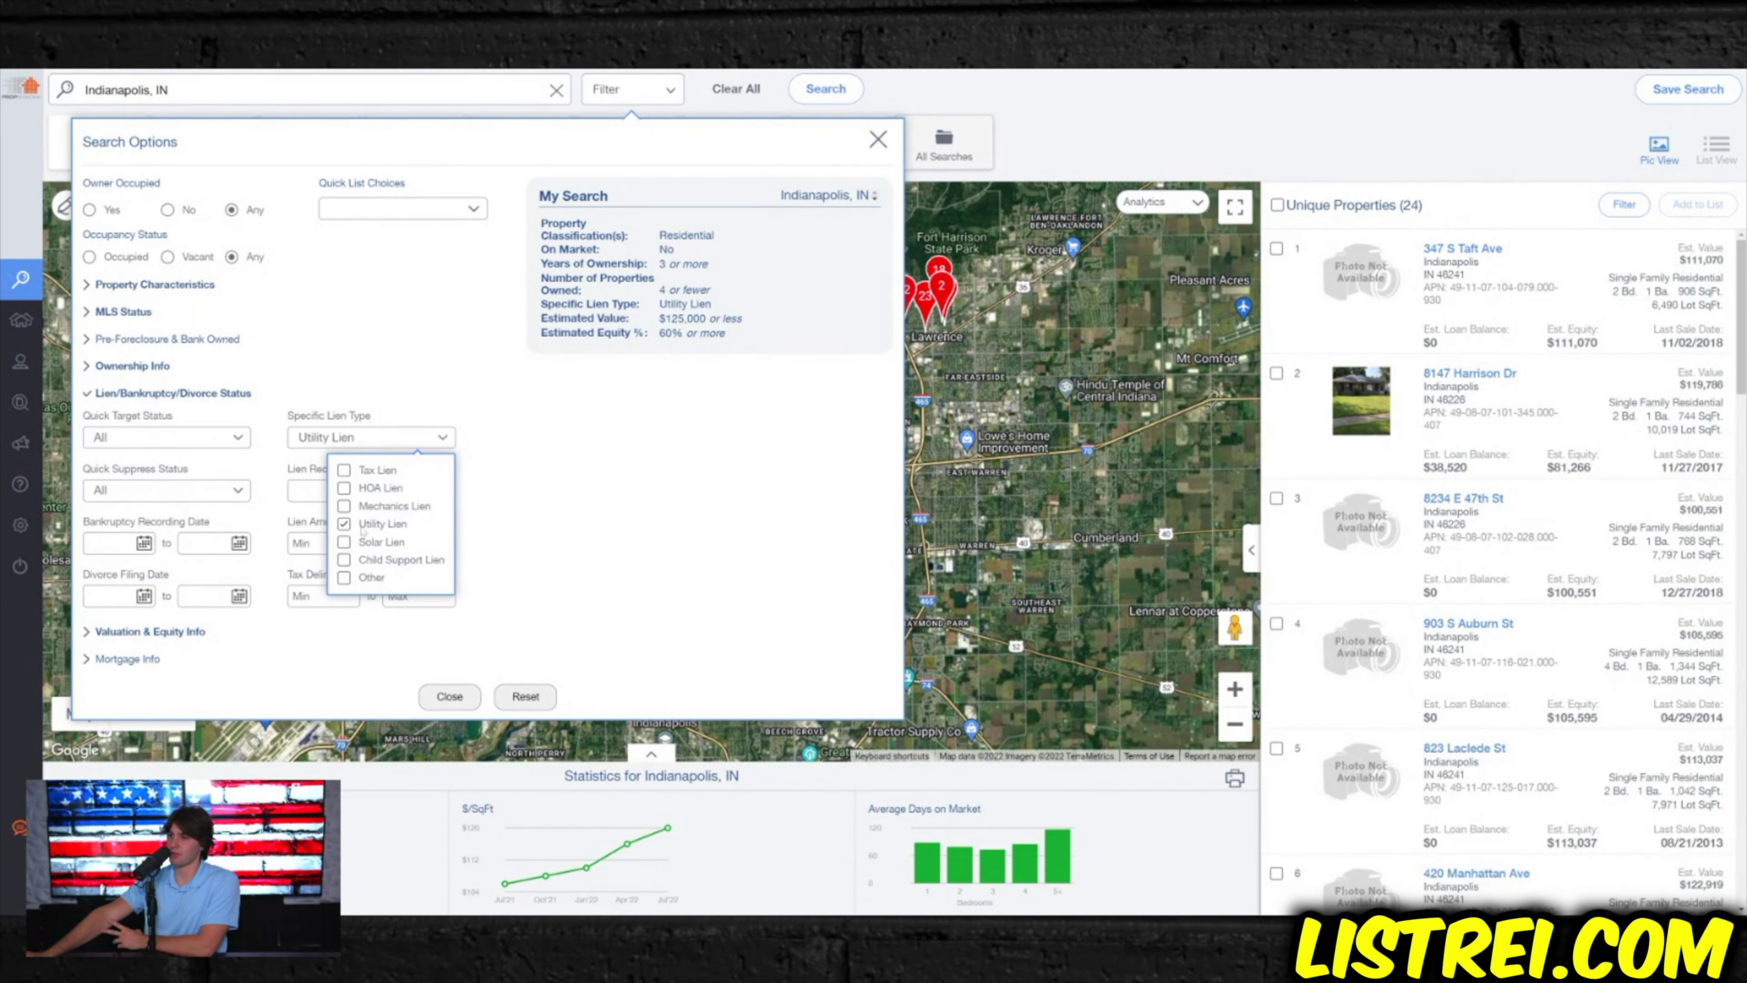
left_click(361, 525)
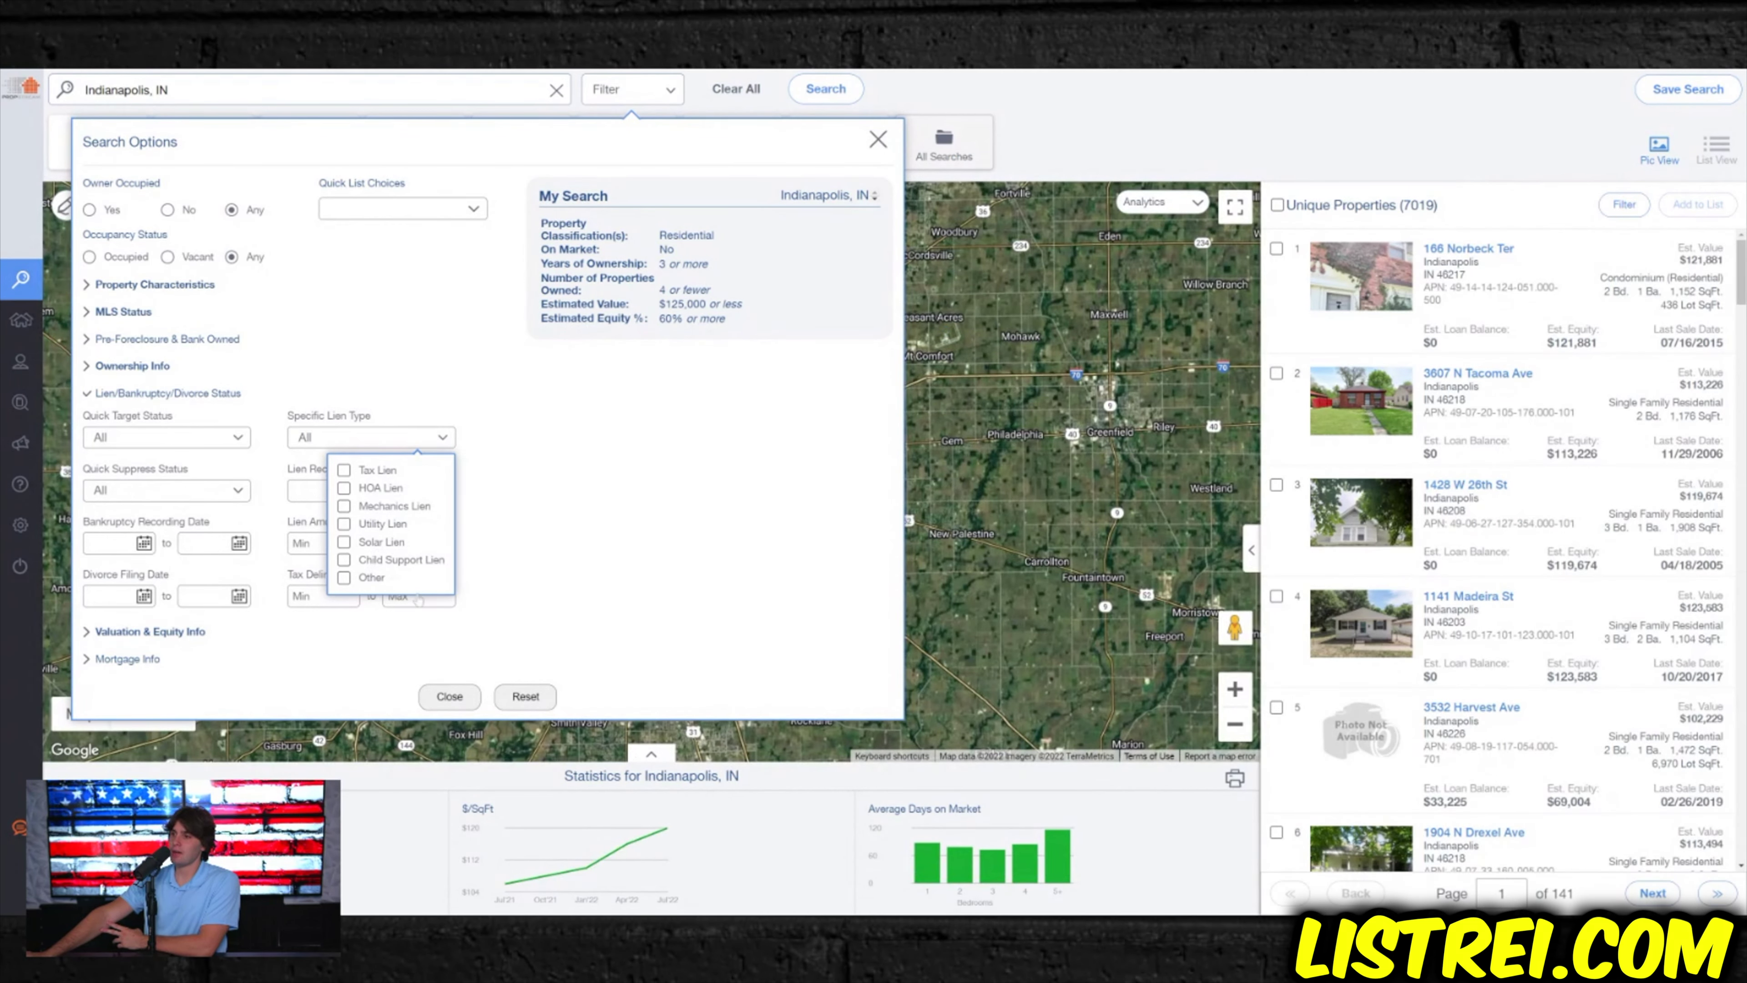
- Try the specific lien type Other, also combined with the Has Active Lien target status, and deselect both
left_click(373, 577)
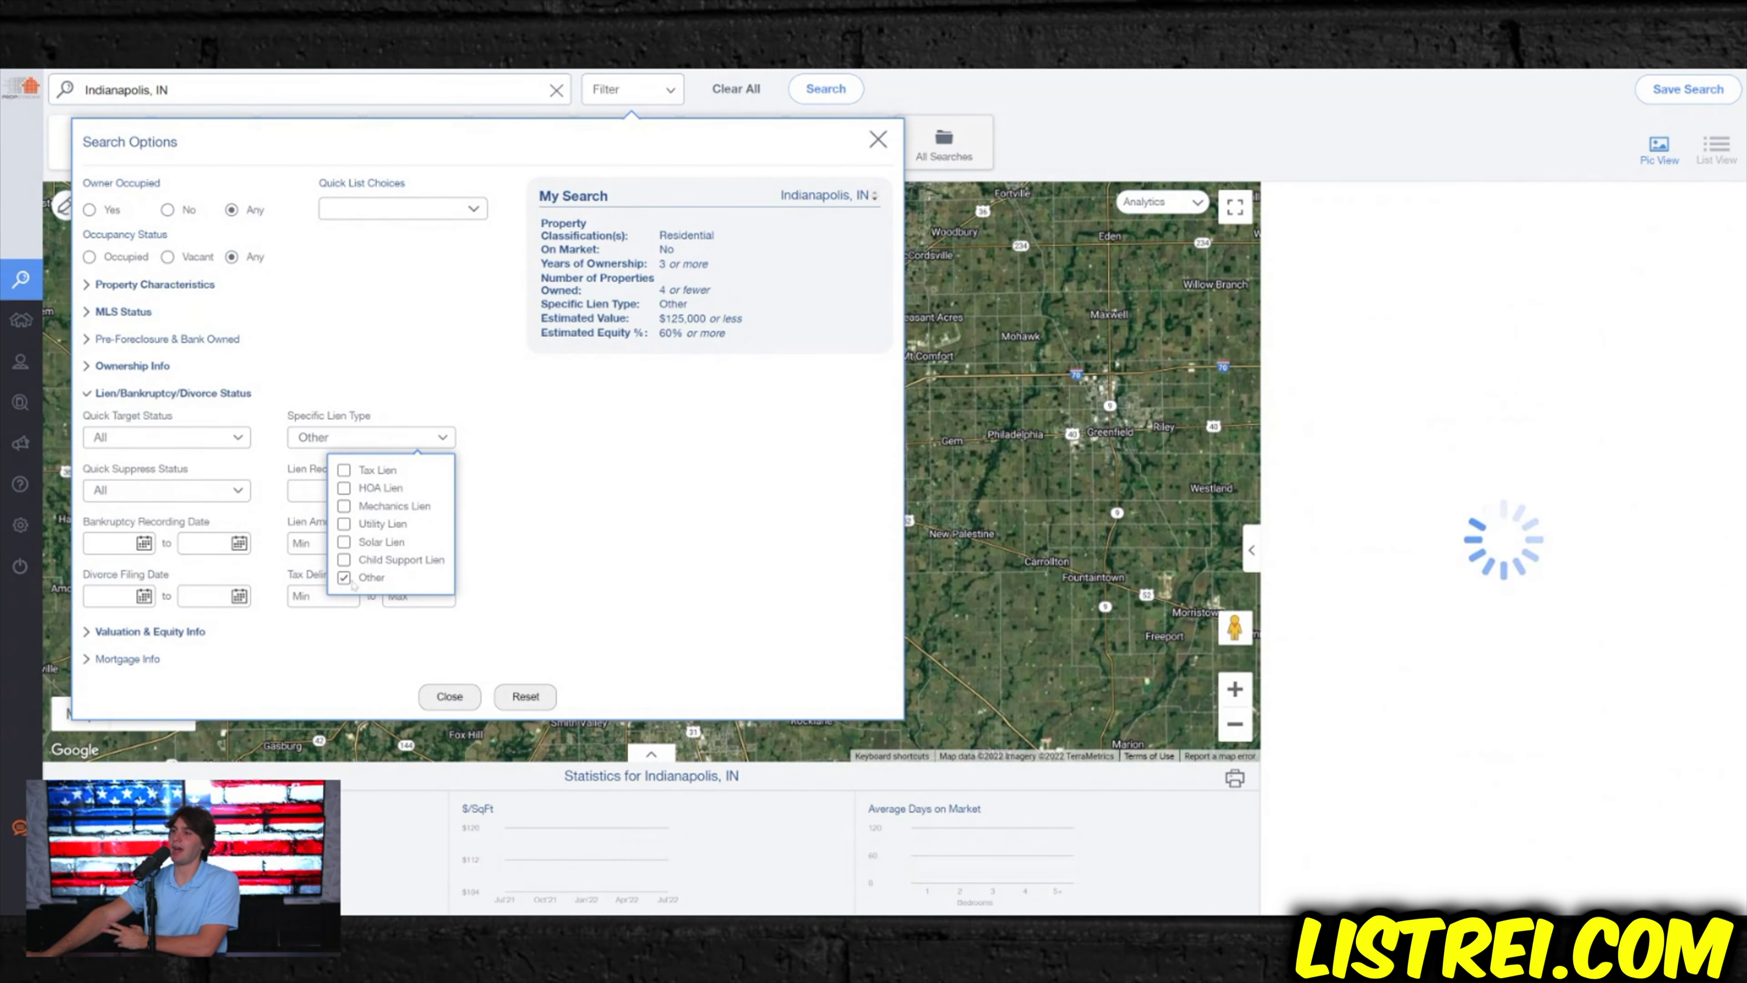
left_click(378, 607)
left_click(185, 438)
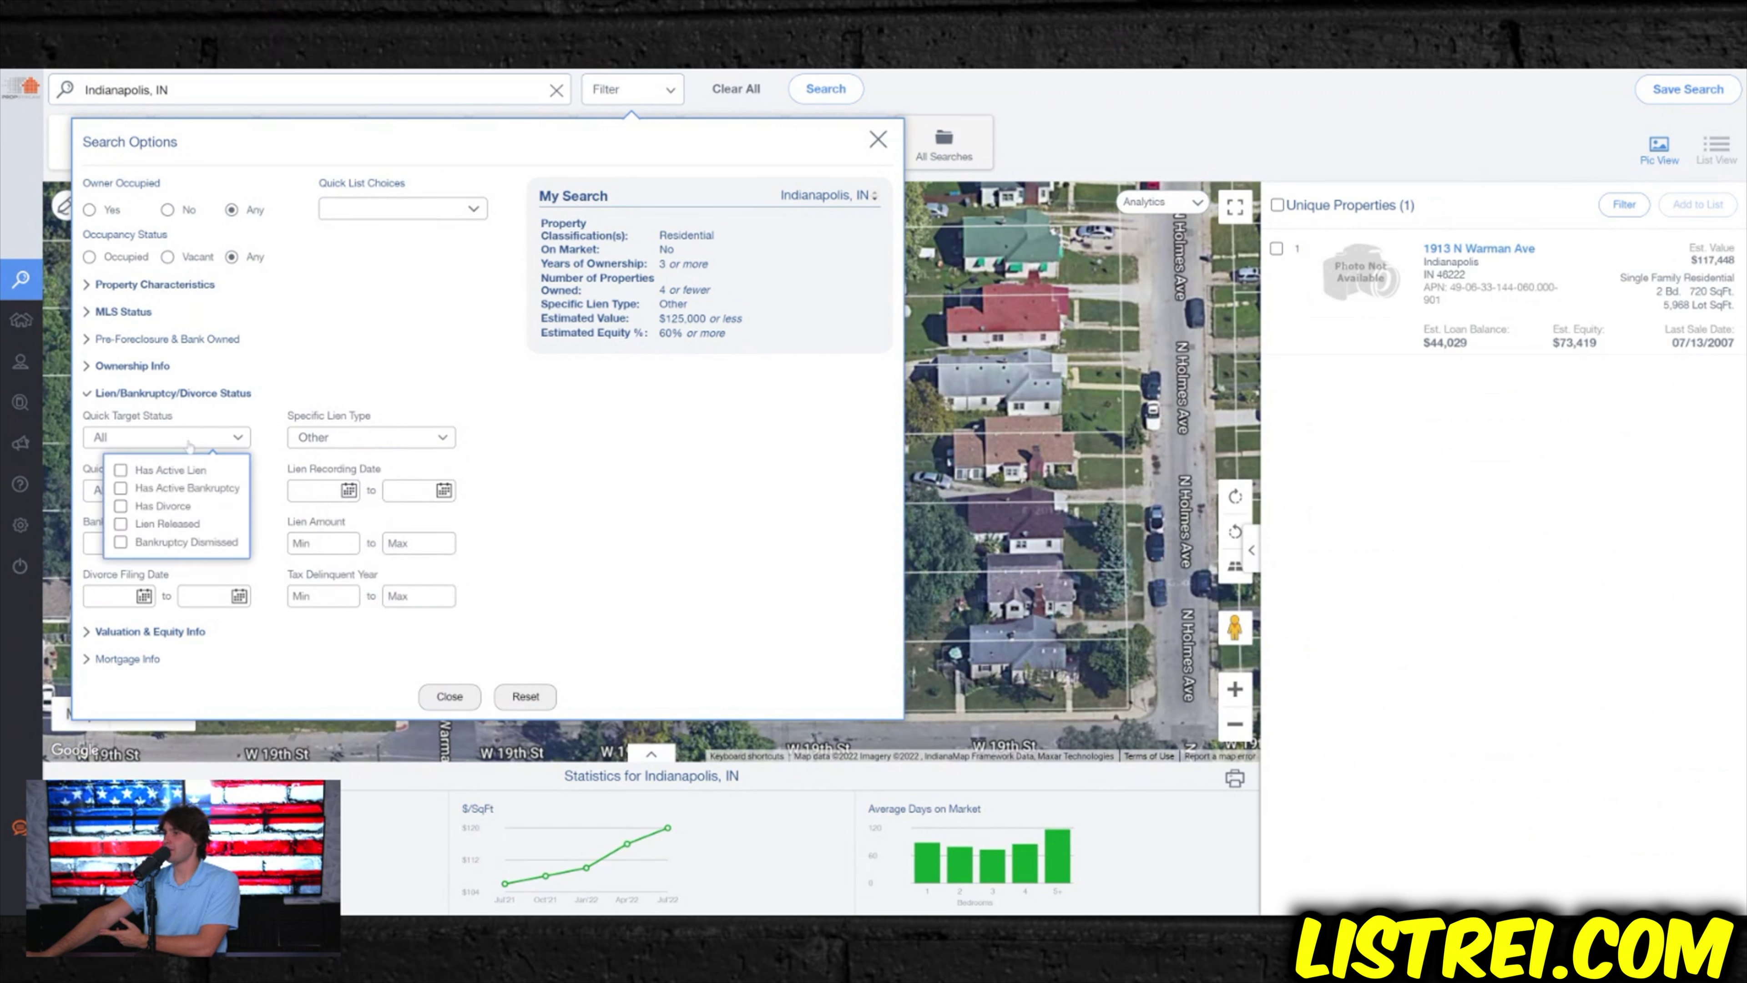
left_click(165, 469)
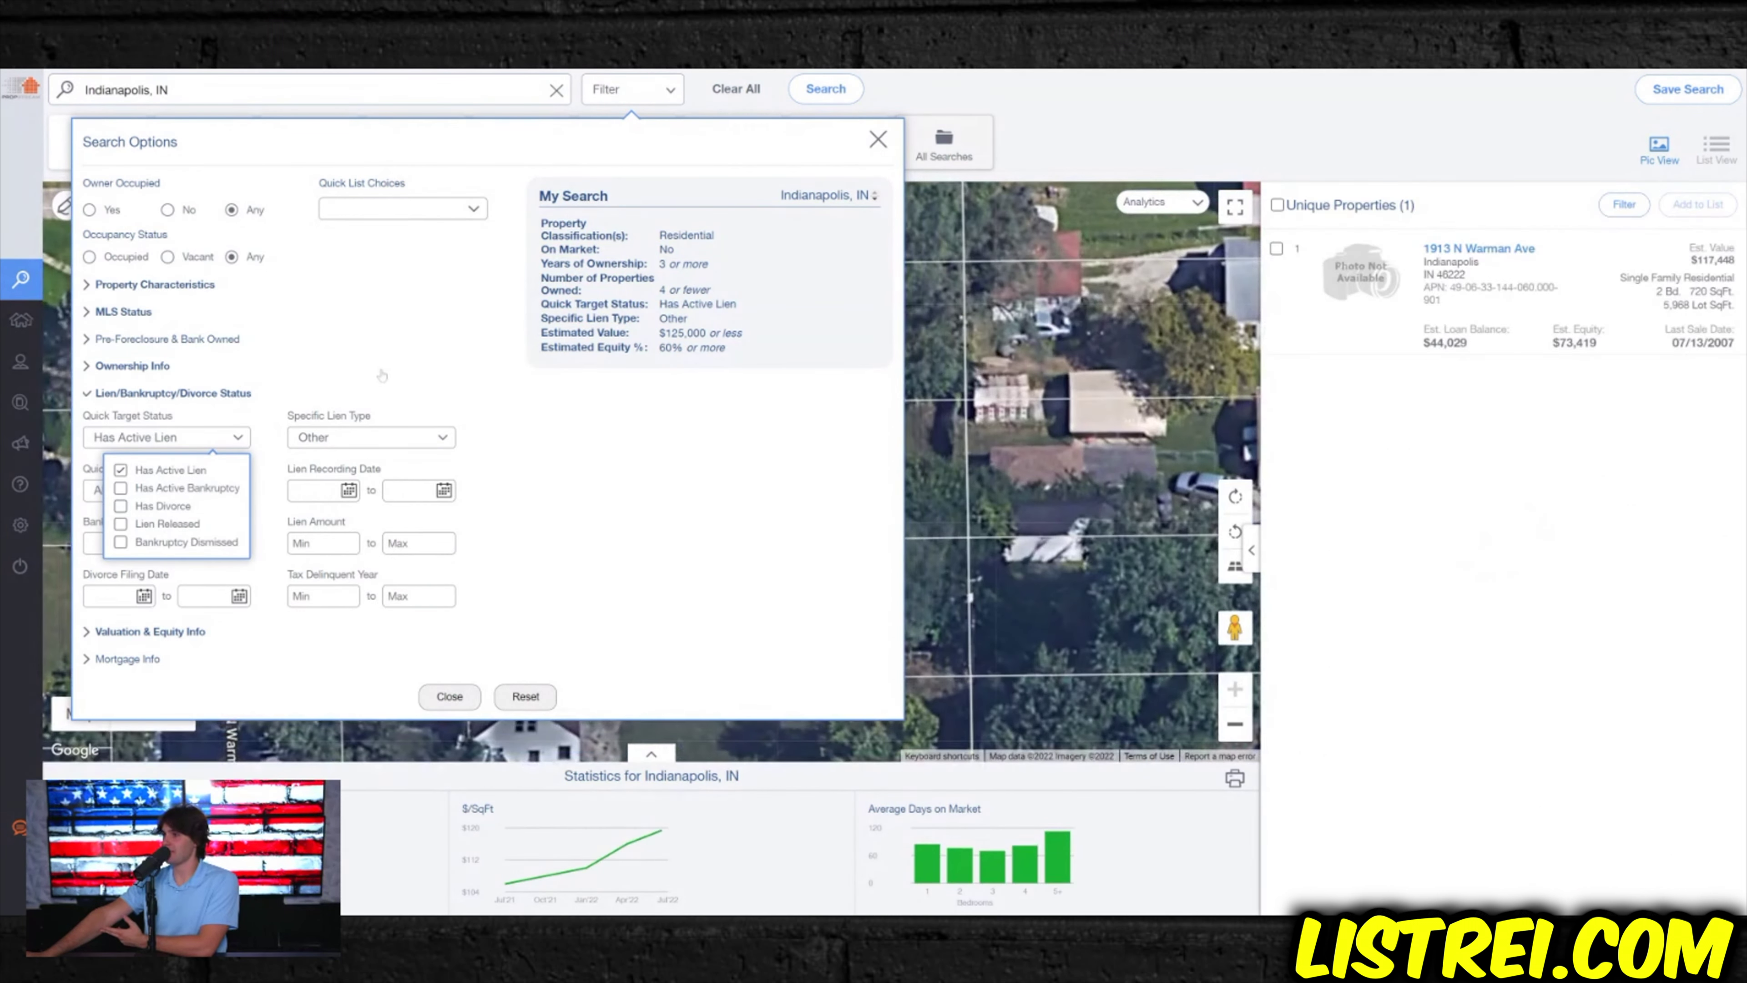
left_click(150, 473)
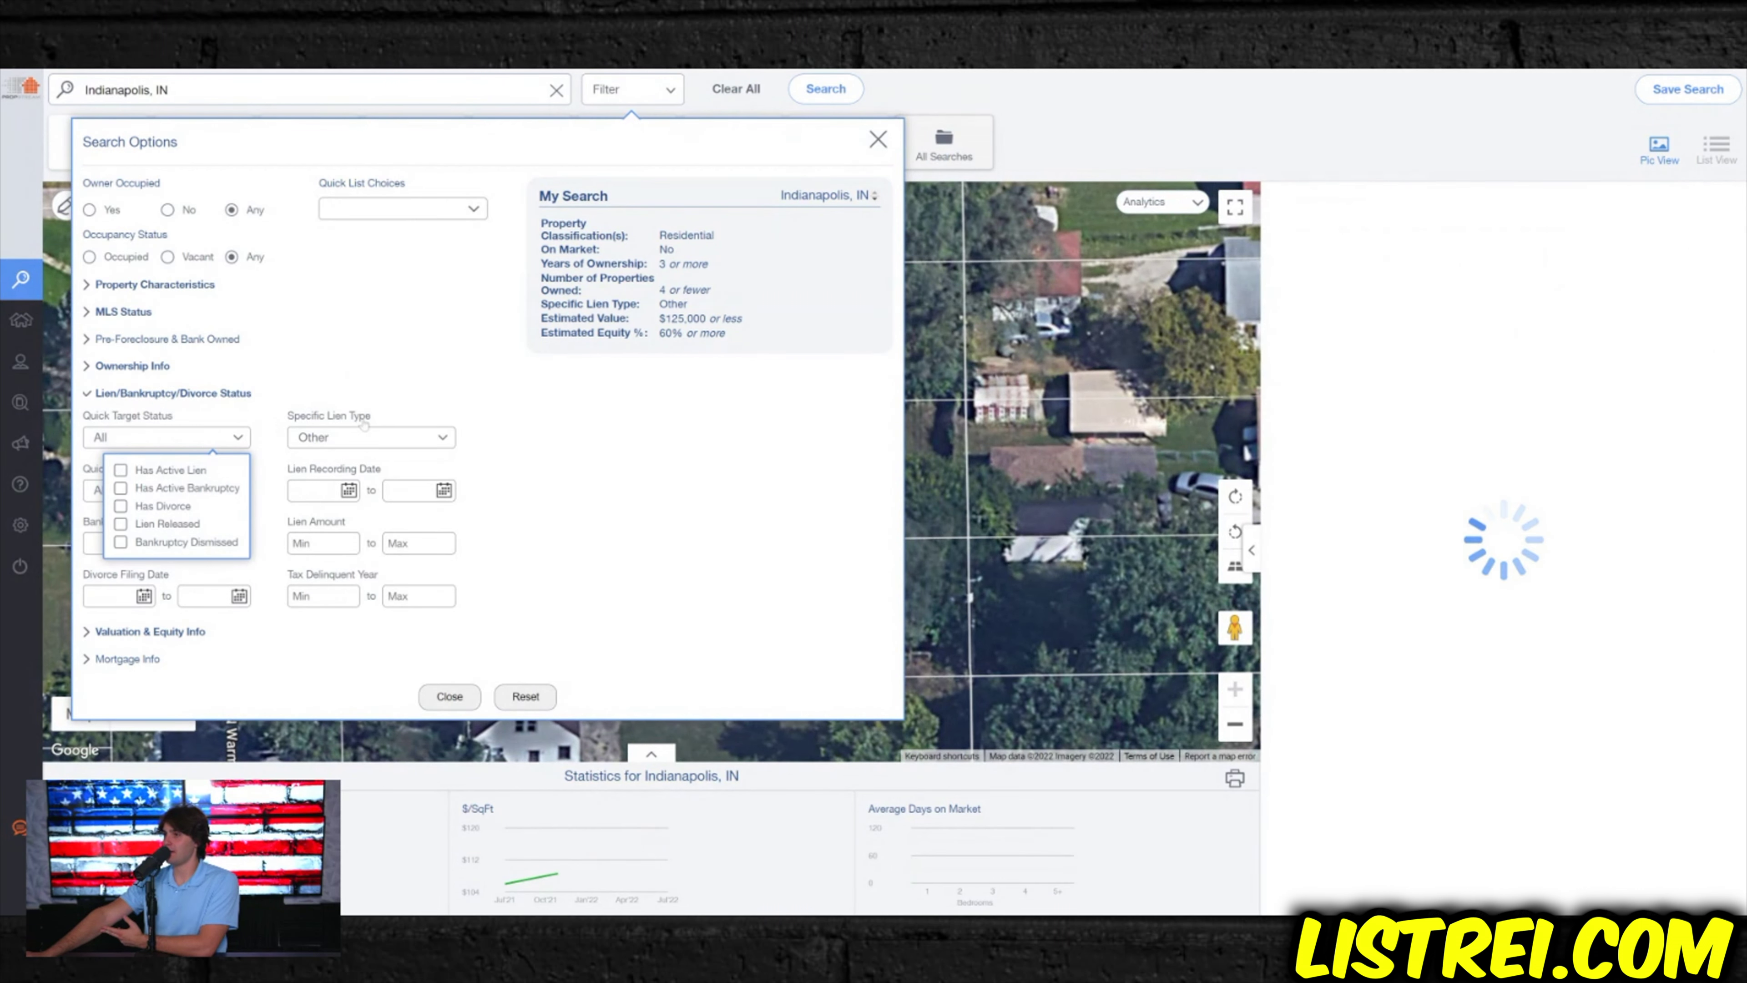
left_click(365, 438)
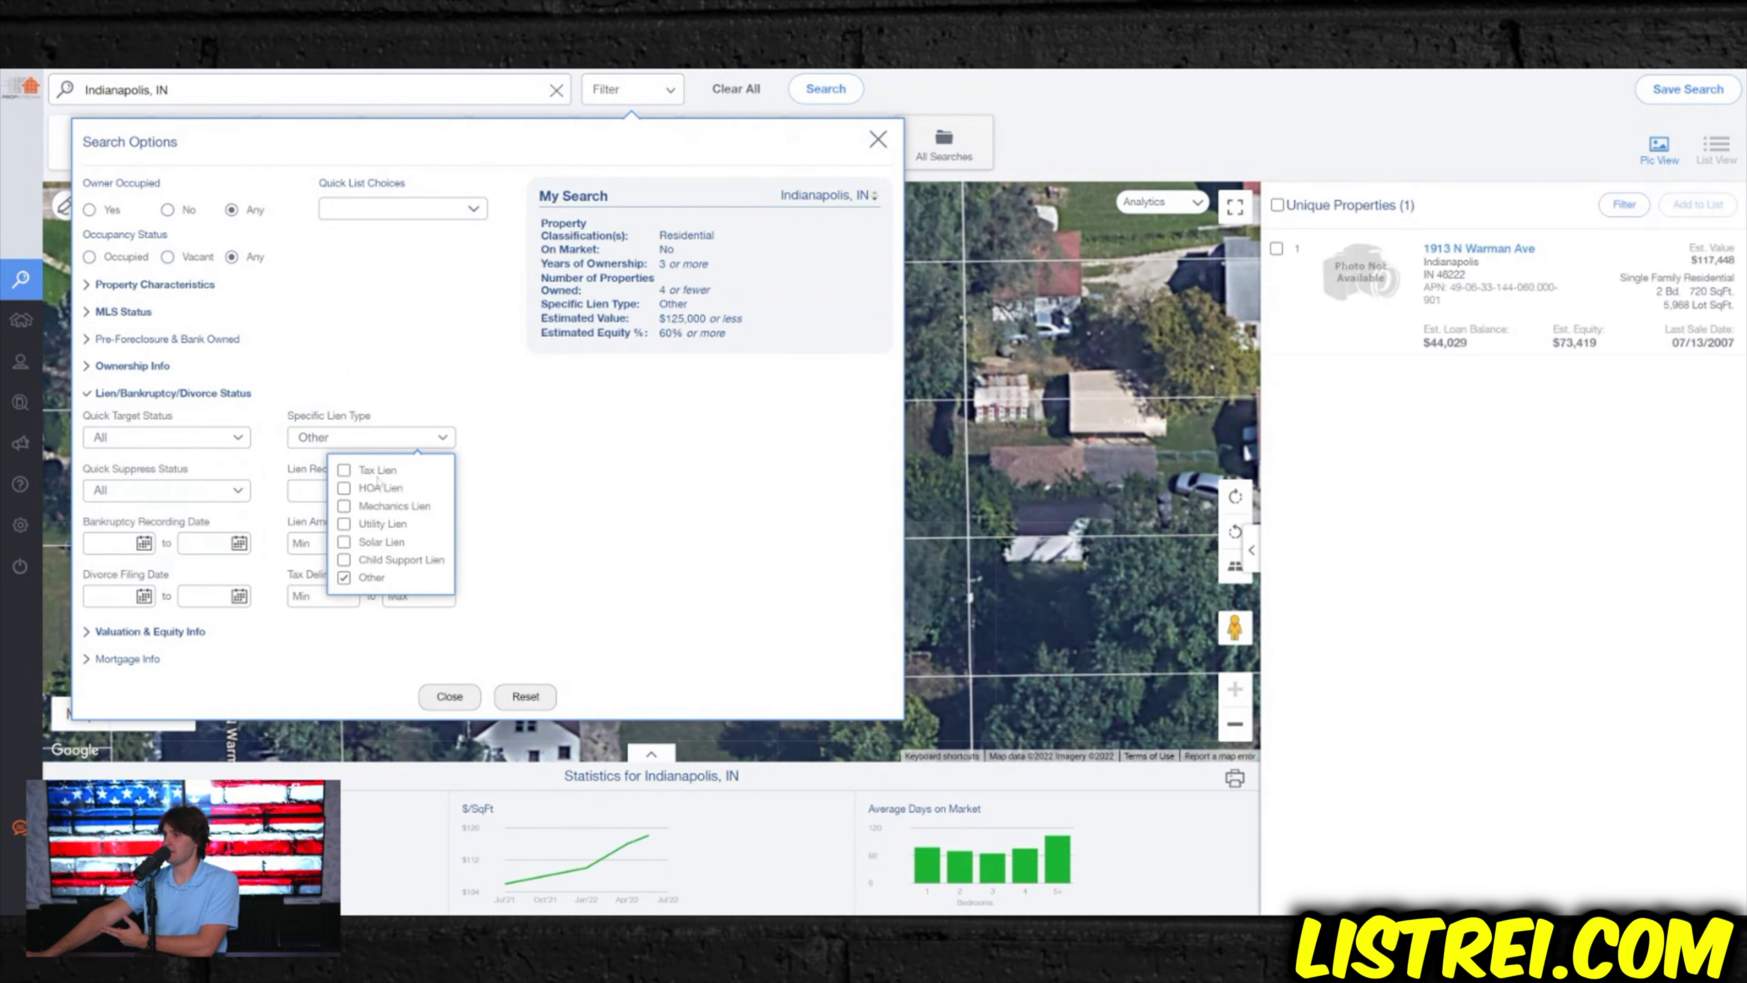
left_click(344, 577)
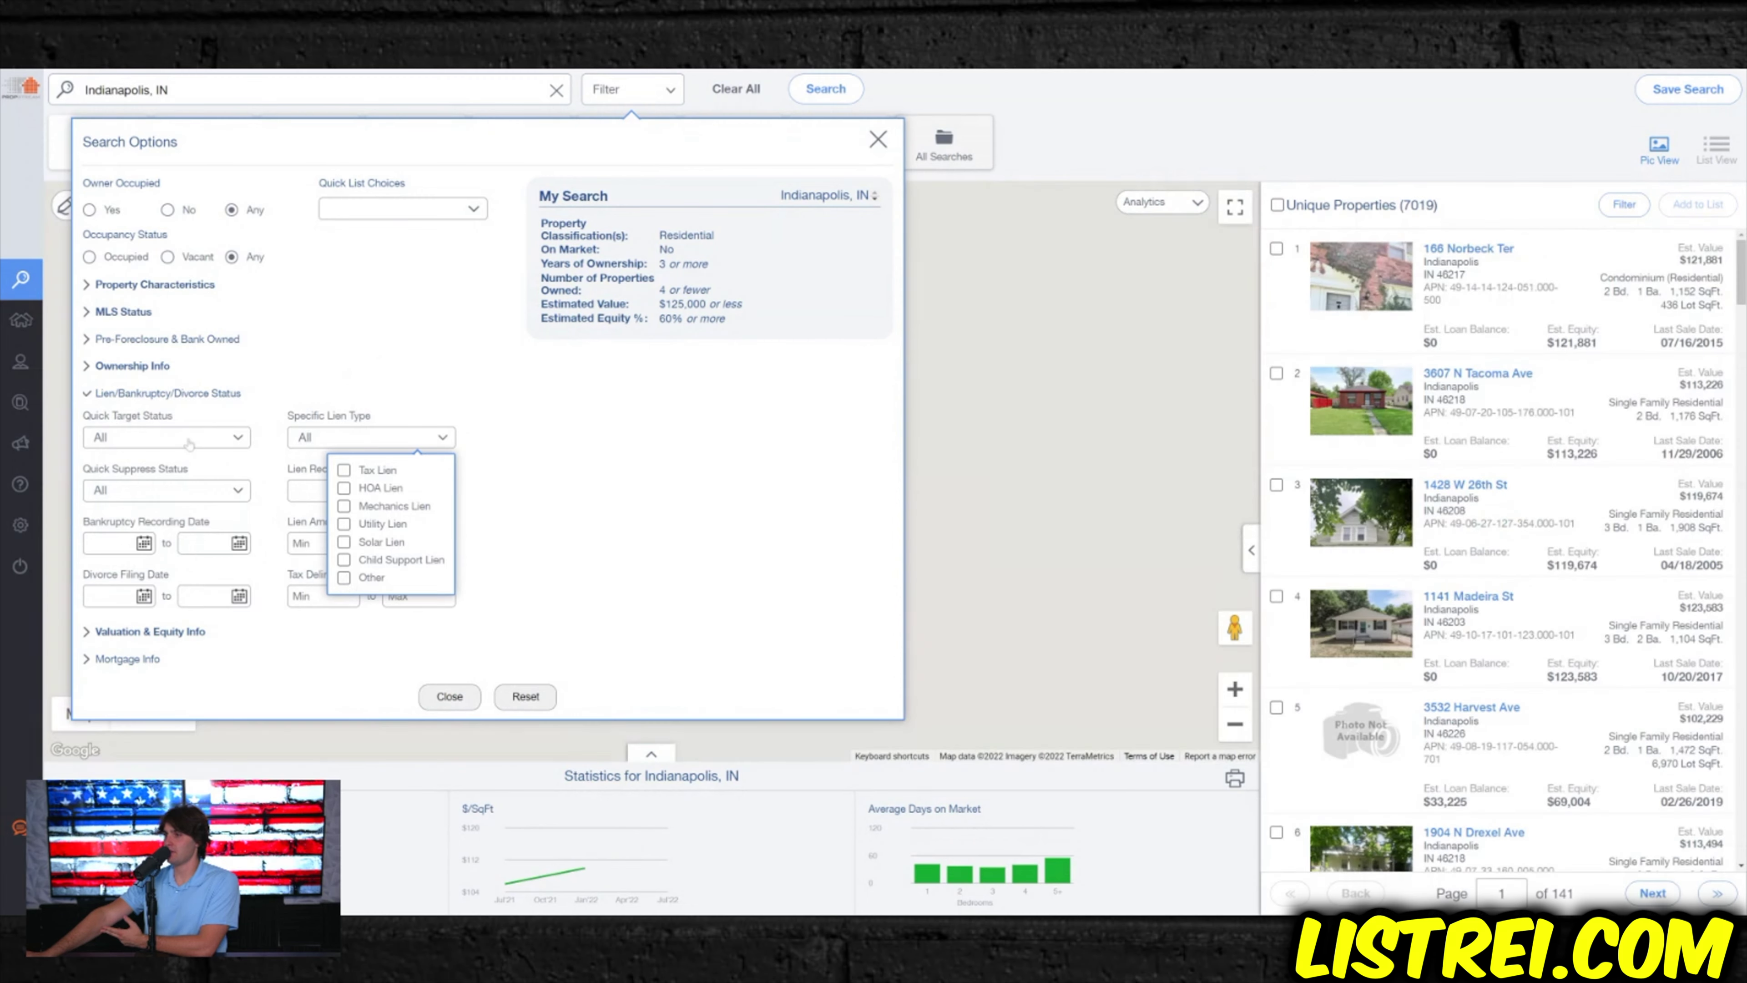
- Check the Has Active Lien target status once more without any specific lien type, and remove it
left_click(184, 437)
left_click(121, 470)
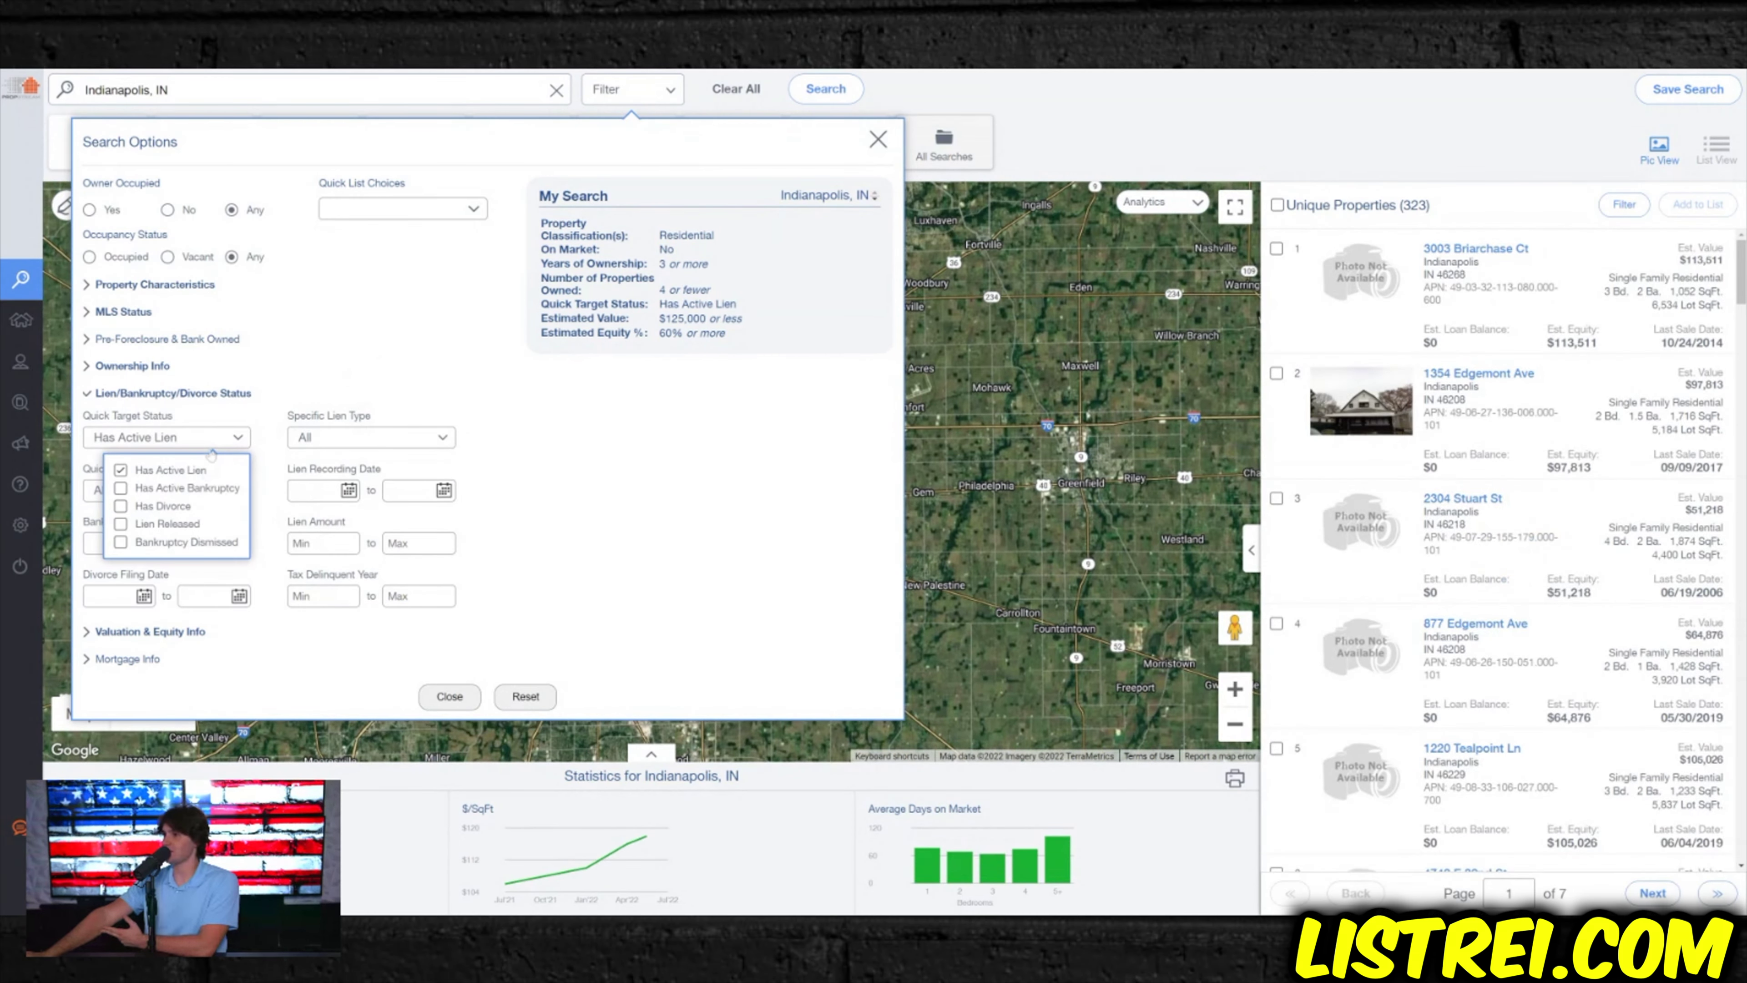
left_click(120, 470)
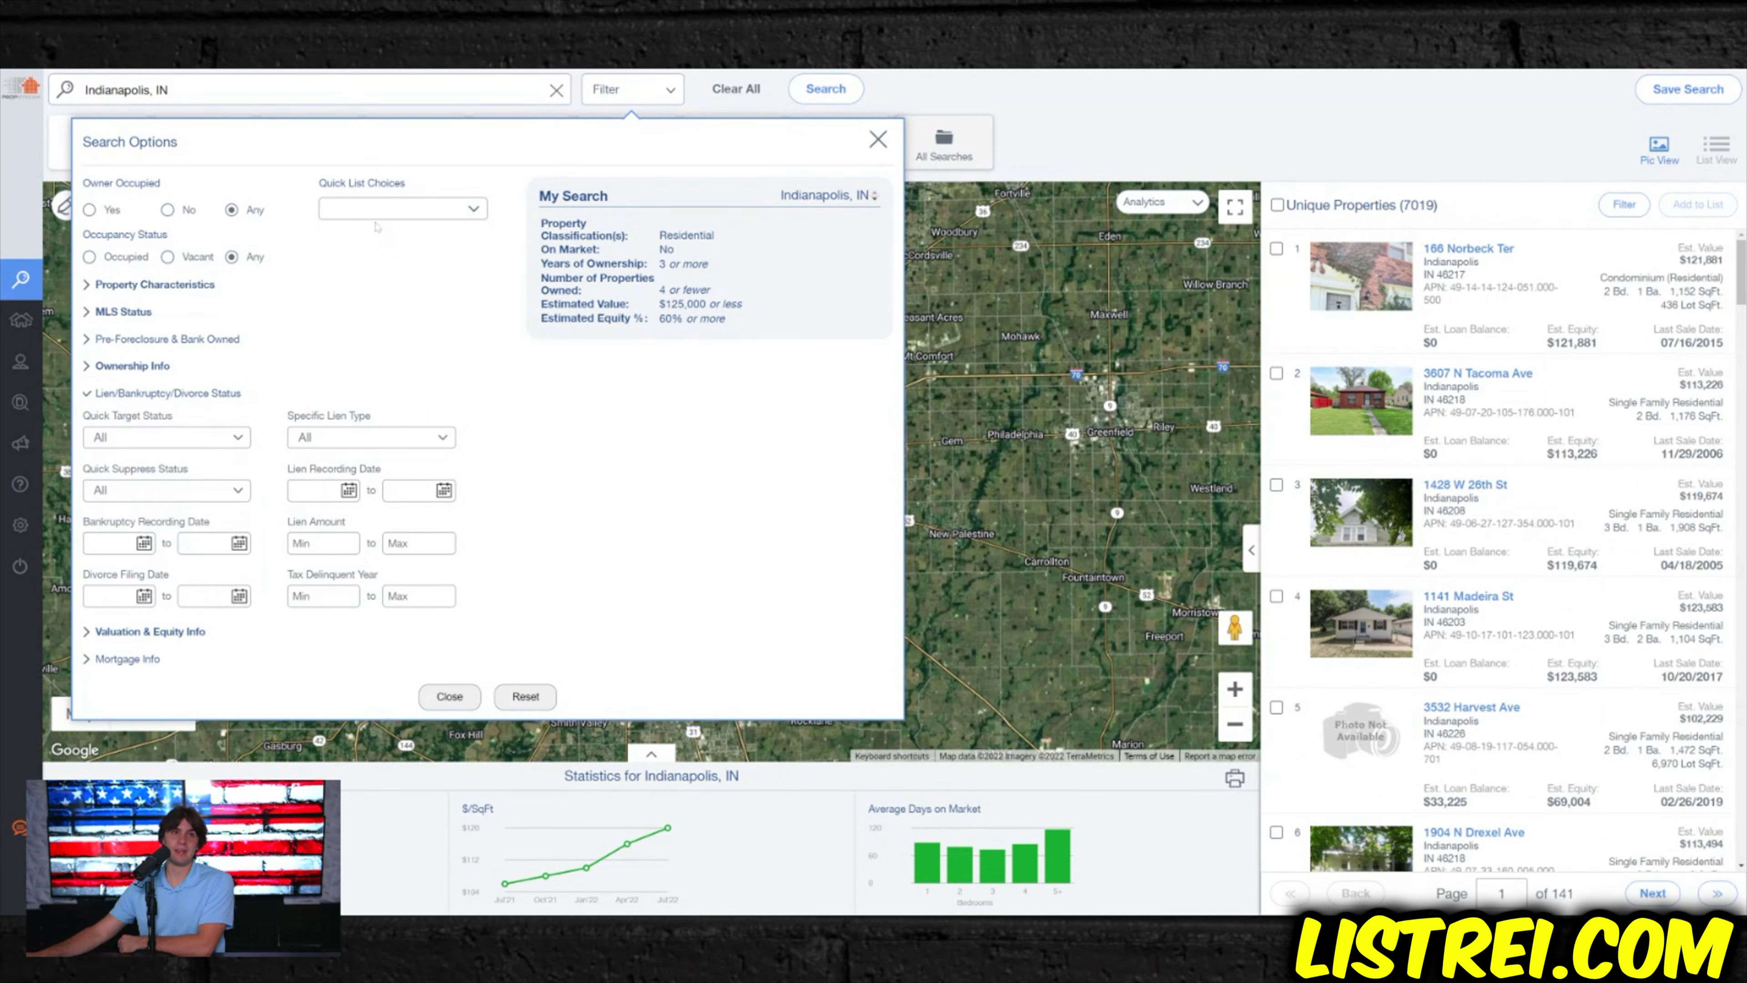
- Try the quick lists Liens, Free & Clear, Tax Delinquencies and Zombie Properties one after another on the Indianapolis search
left_click(358, 244)
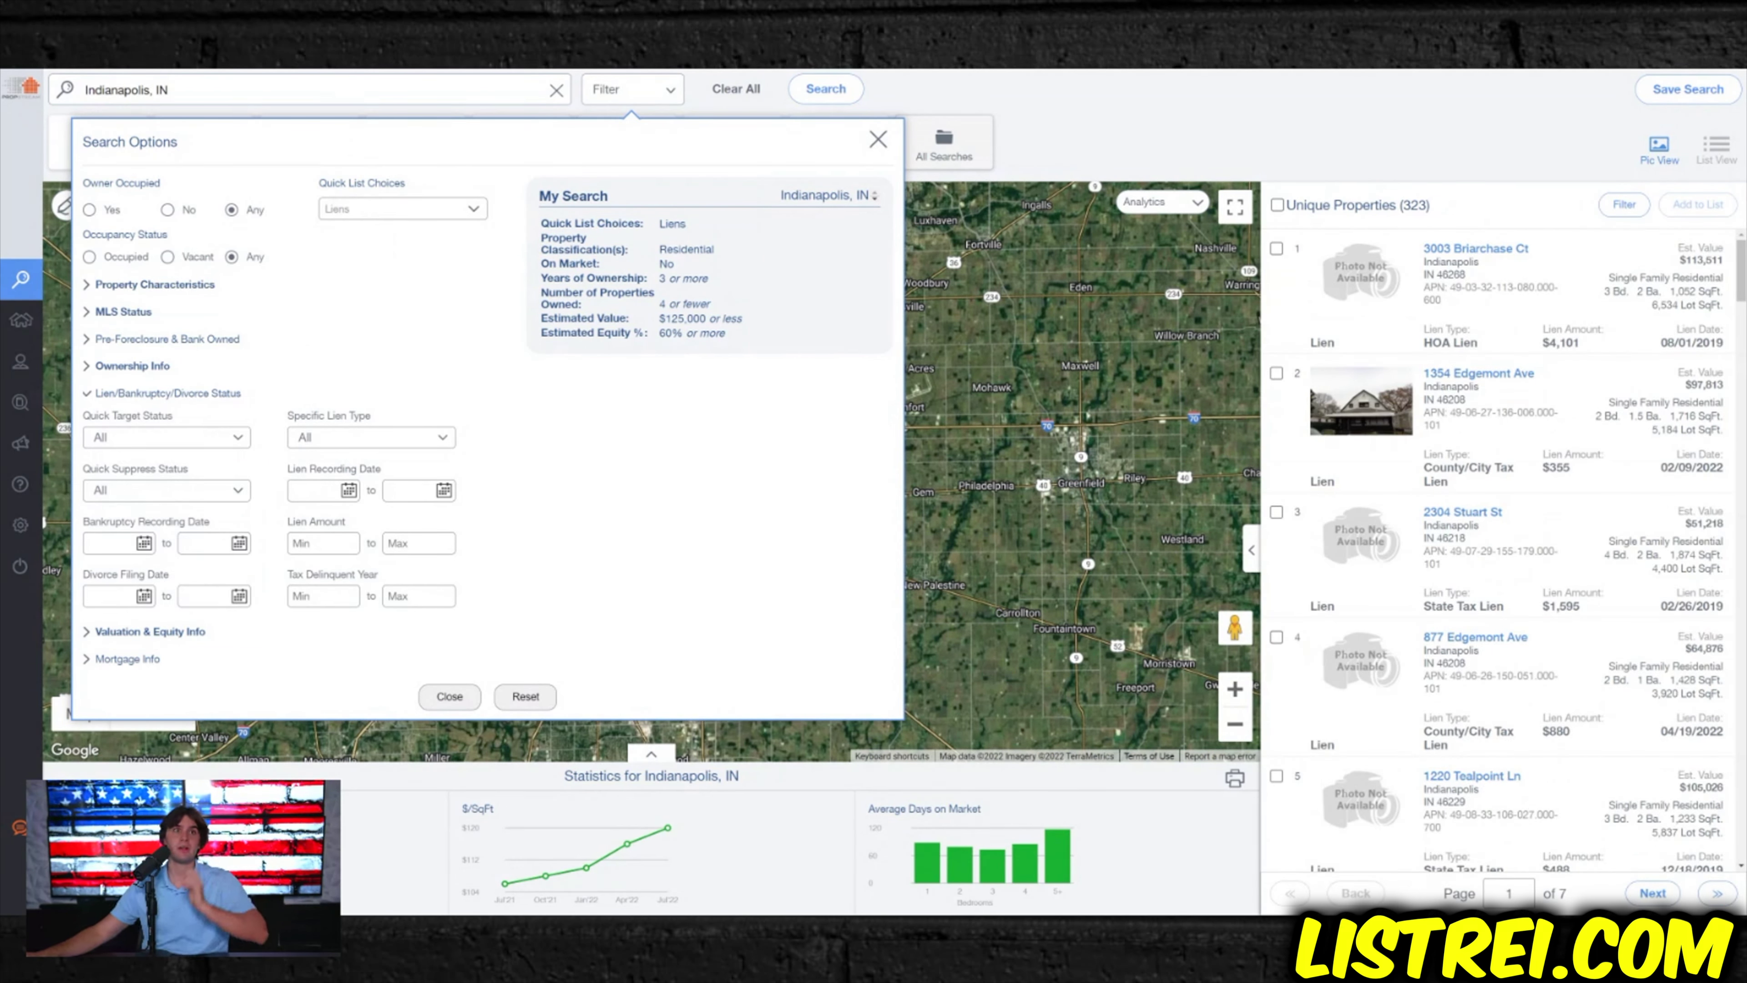
left_click(351, 227)
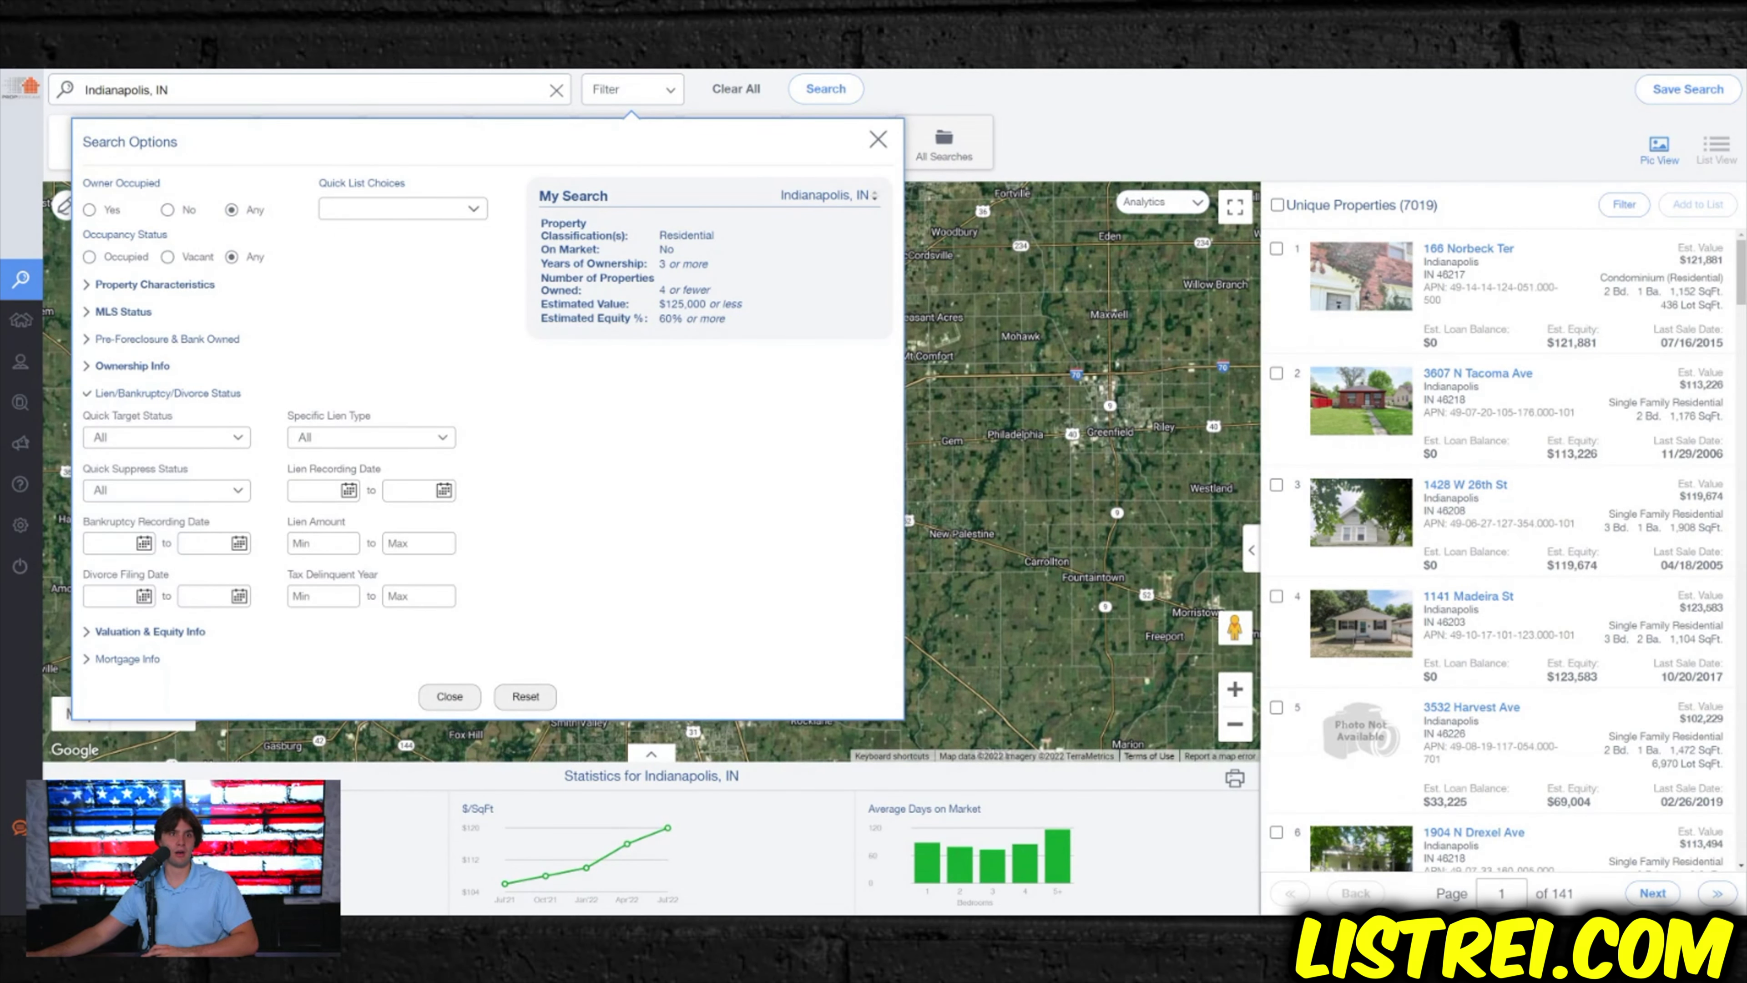
left_click(351, 213)
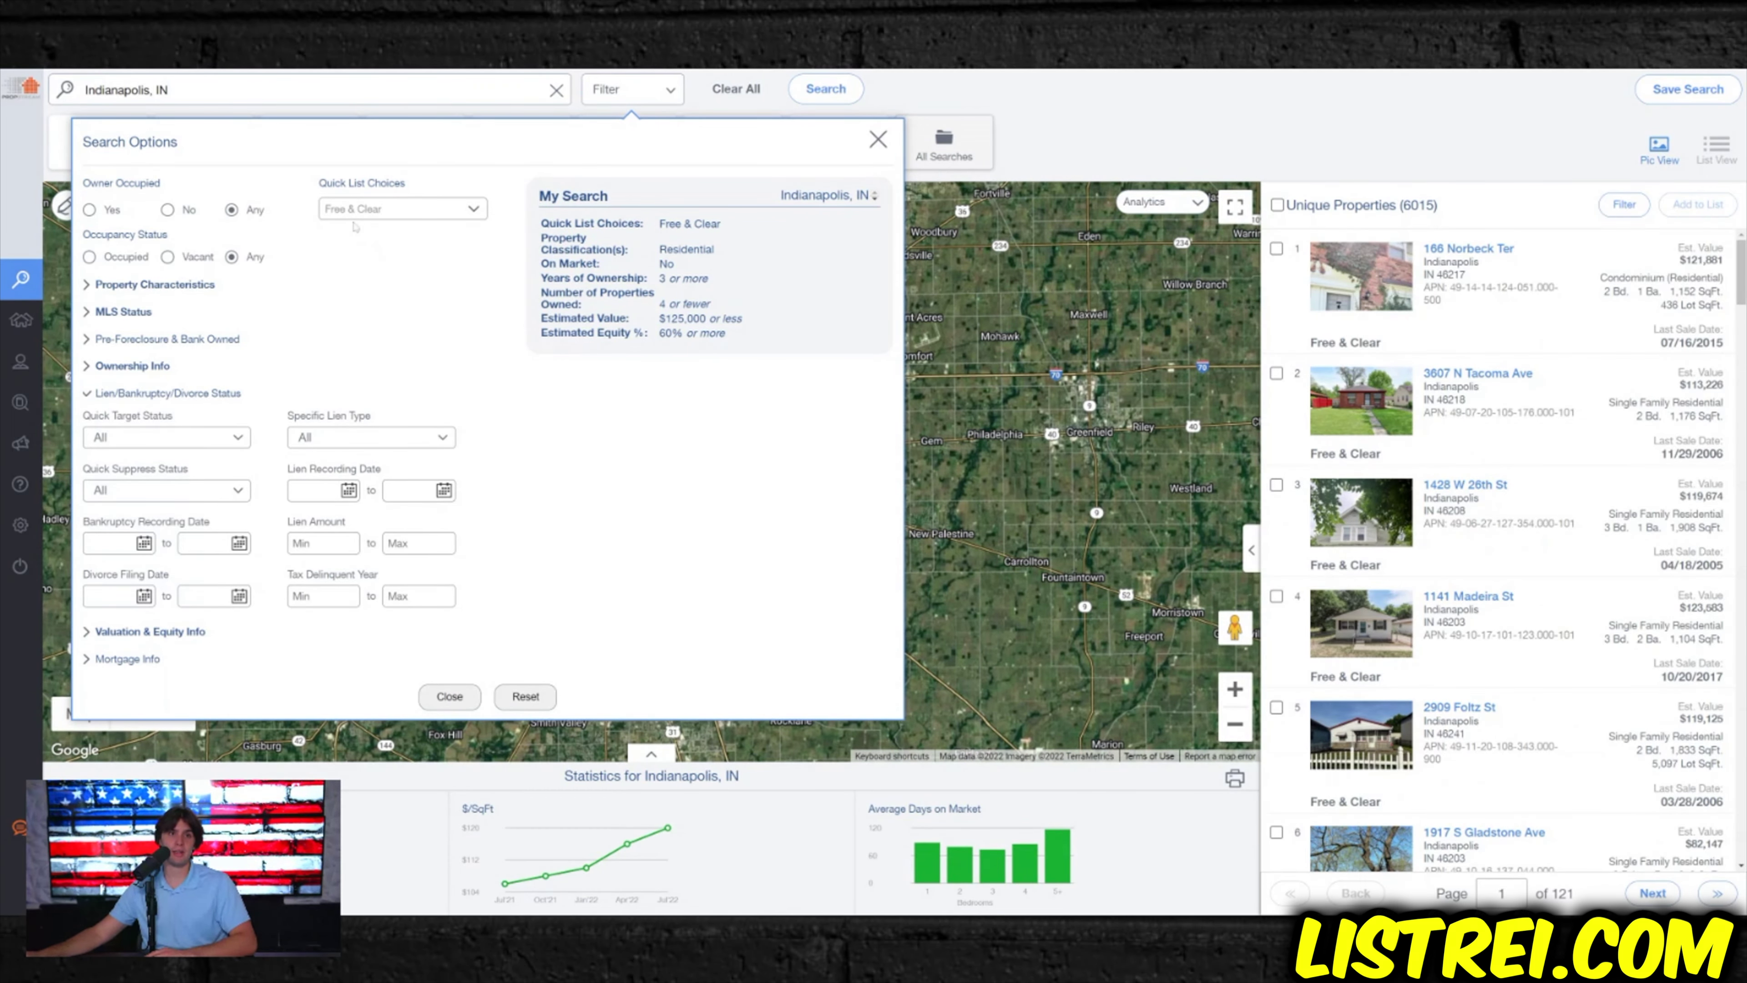
left_click(418, 343)
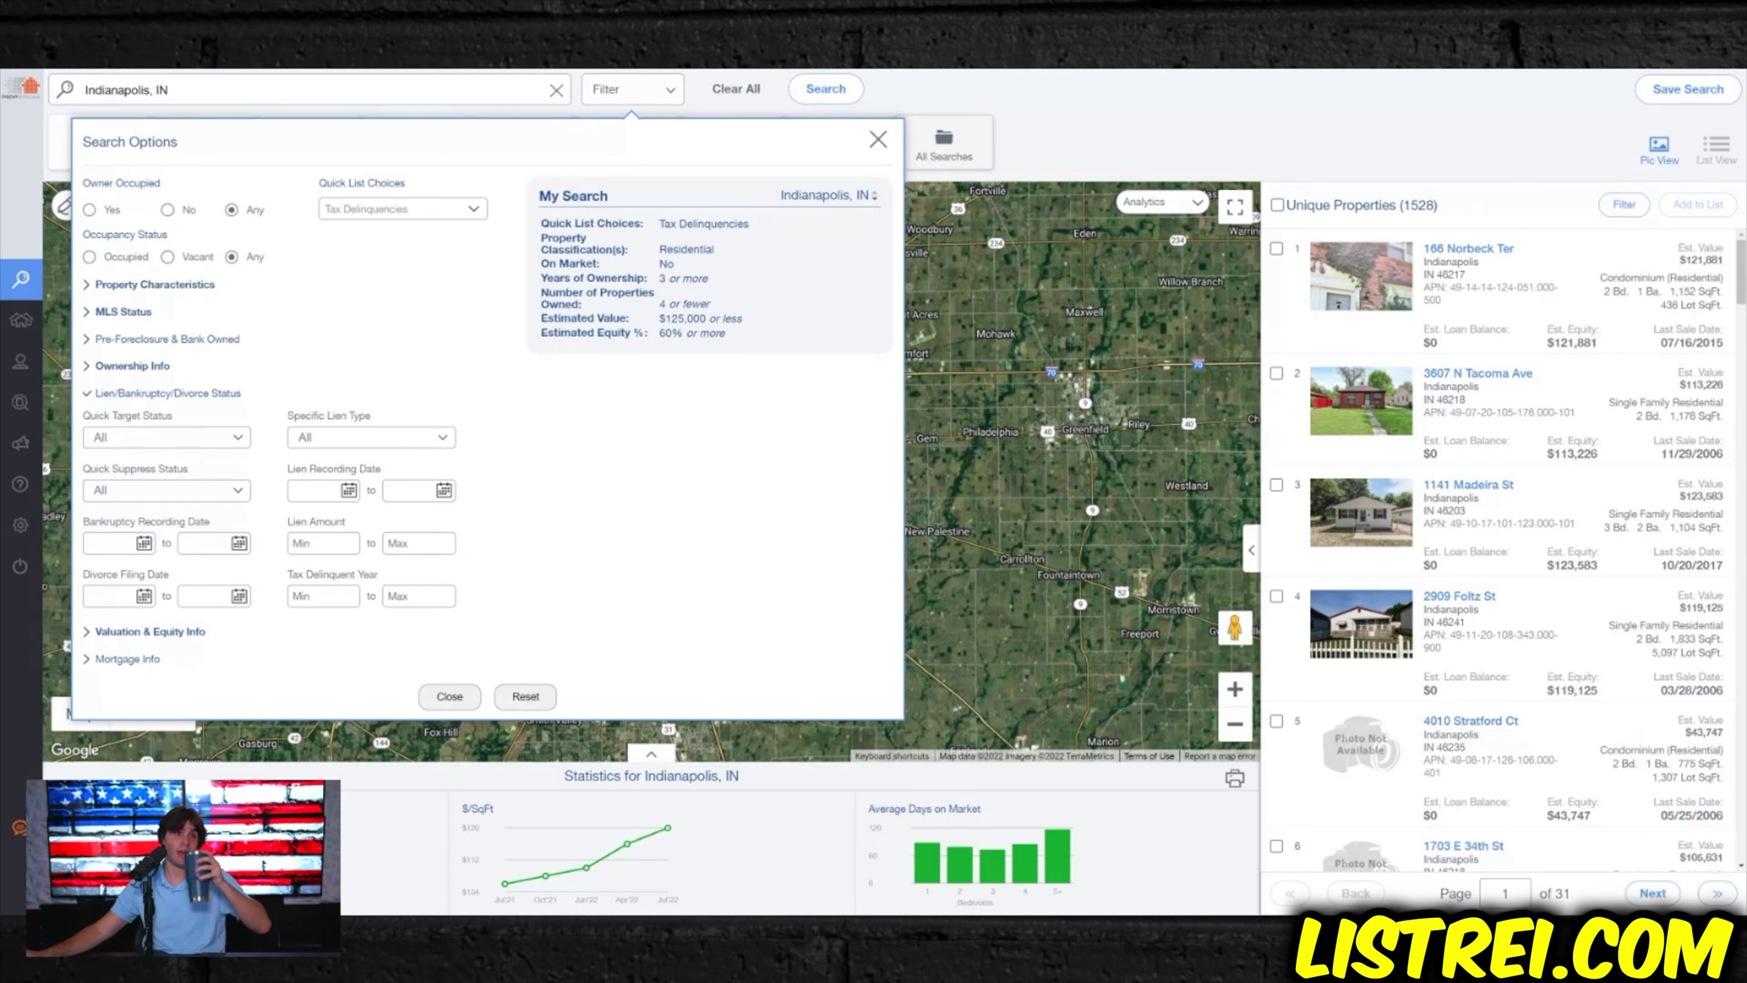
left_click(531, 441)
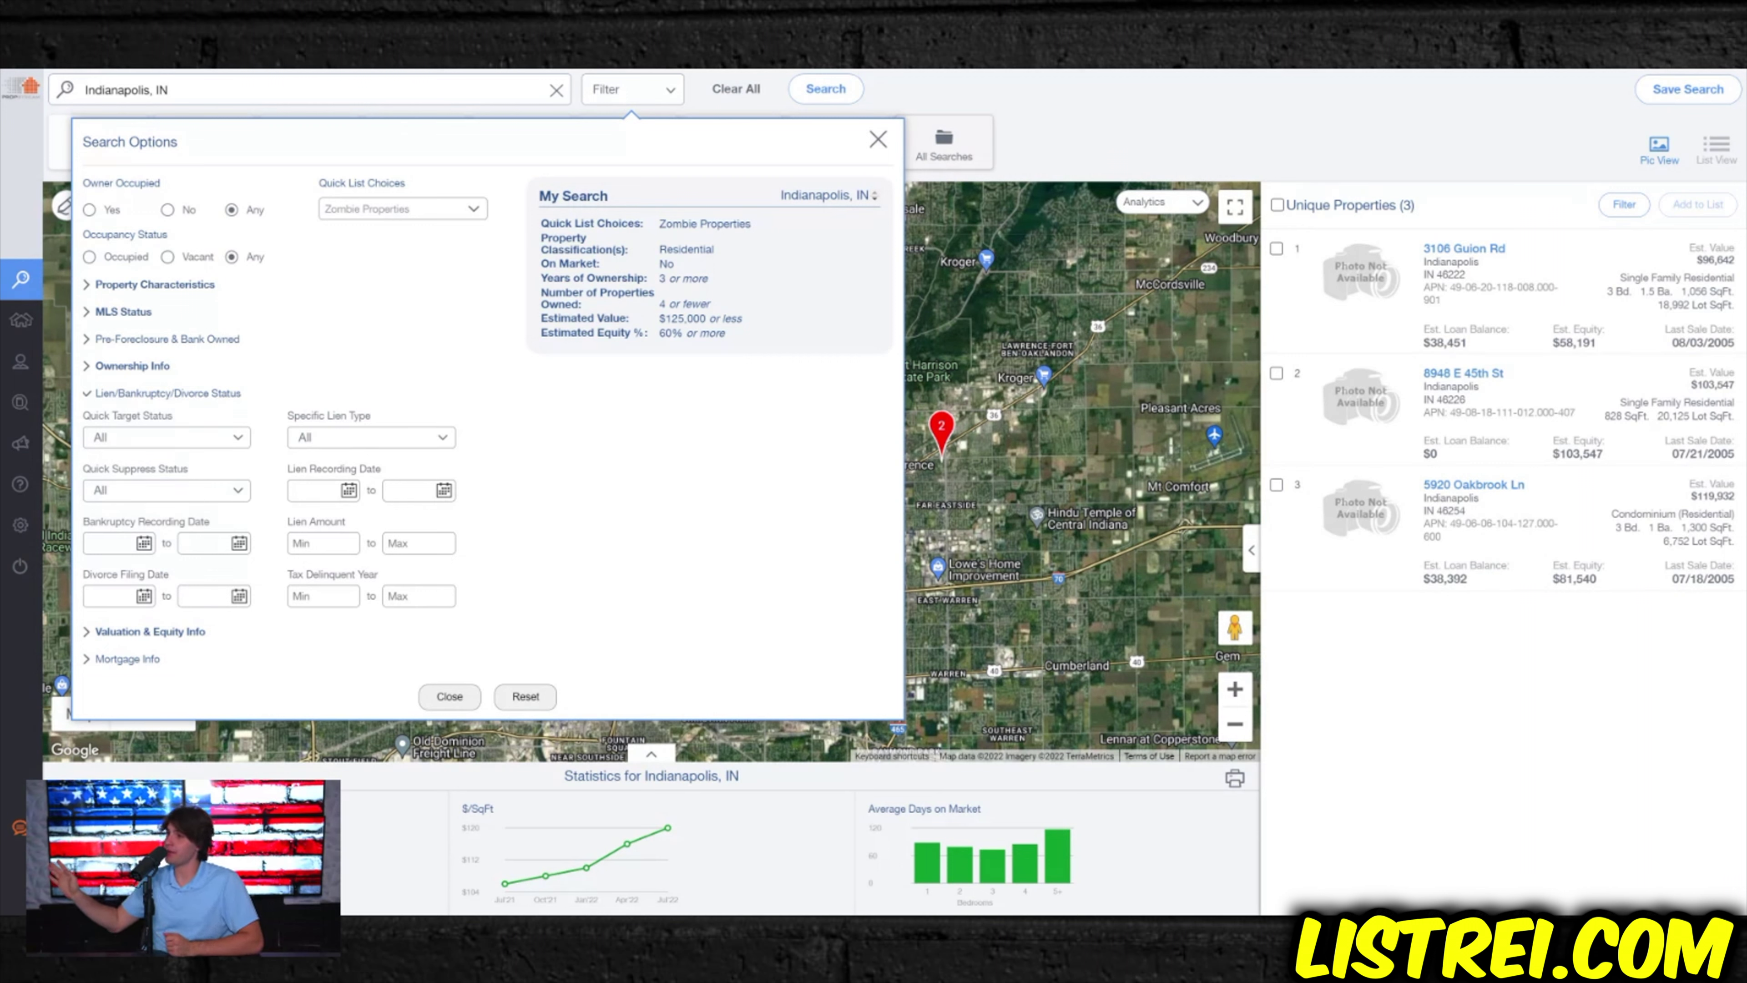
- Remove the minimum estimated equity percentage and set the quick list choice to Pre-Probate (Deceased Owners)
left_click(125, 629)
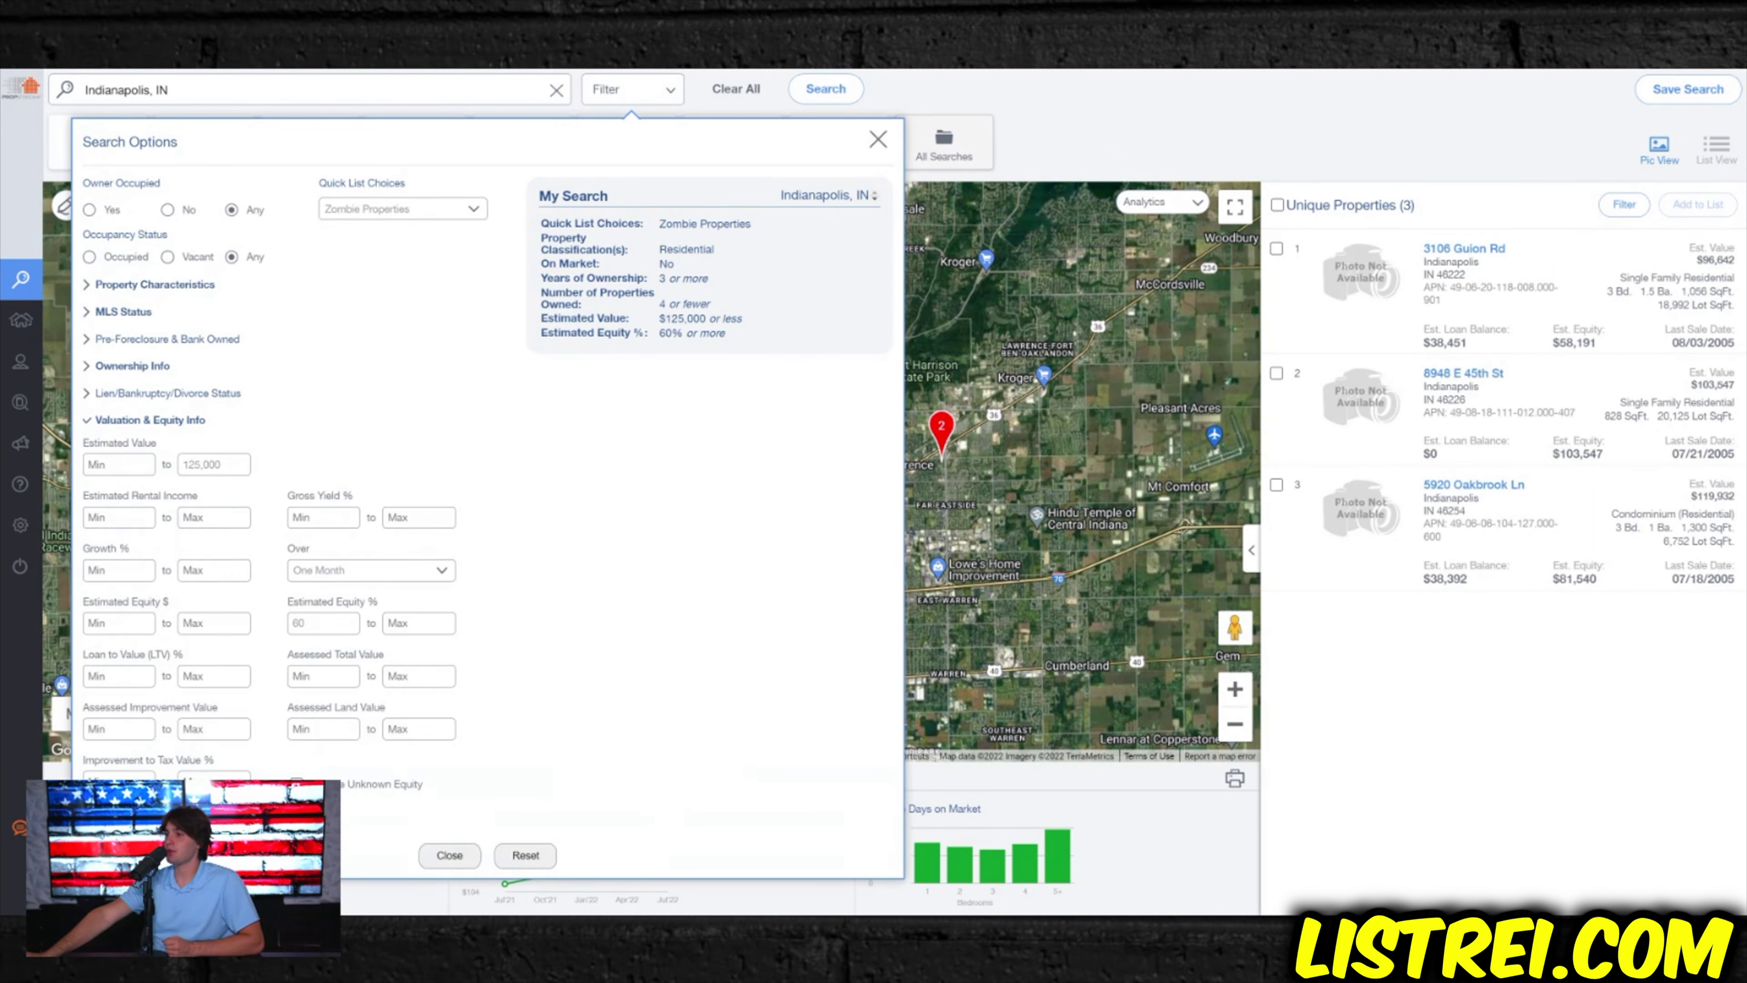
double_click(336, 614)
key("BackSpace")
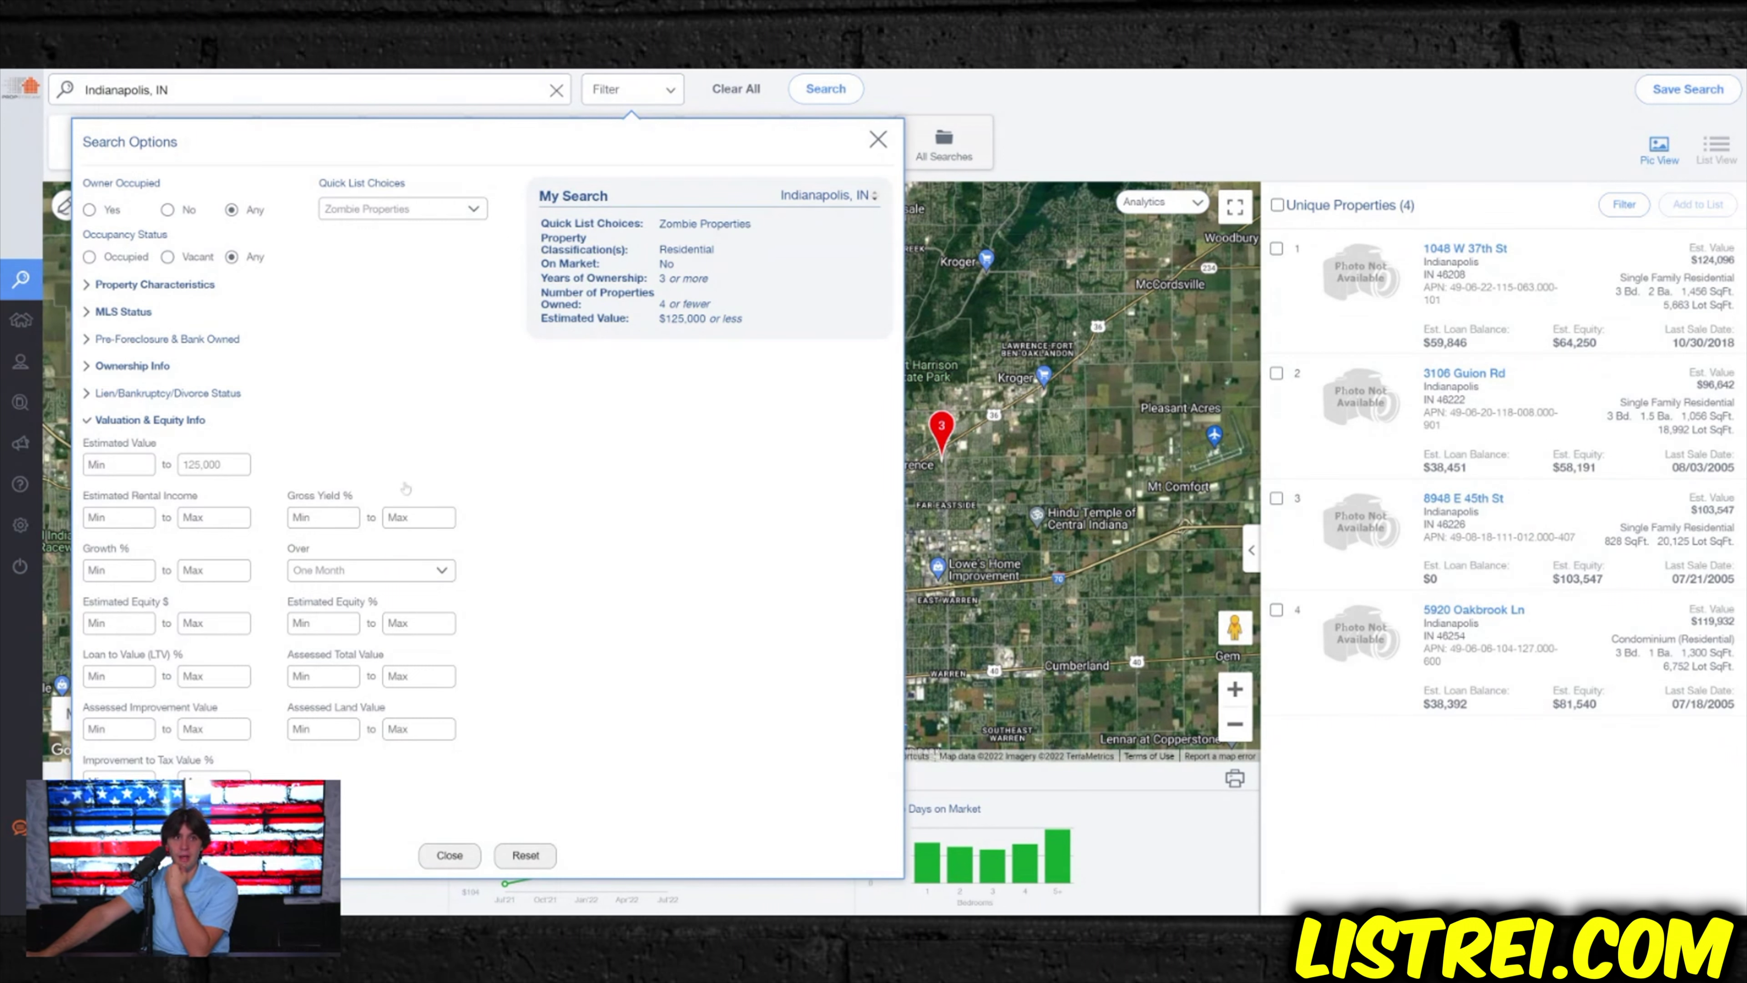
left_click(357, 227)
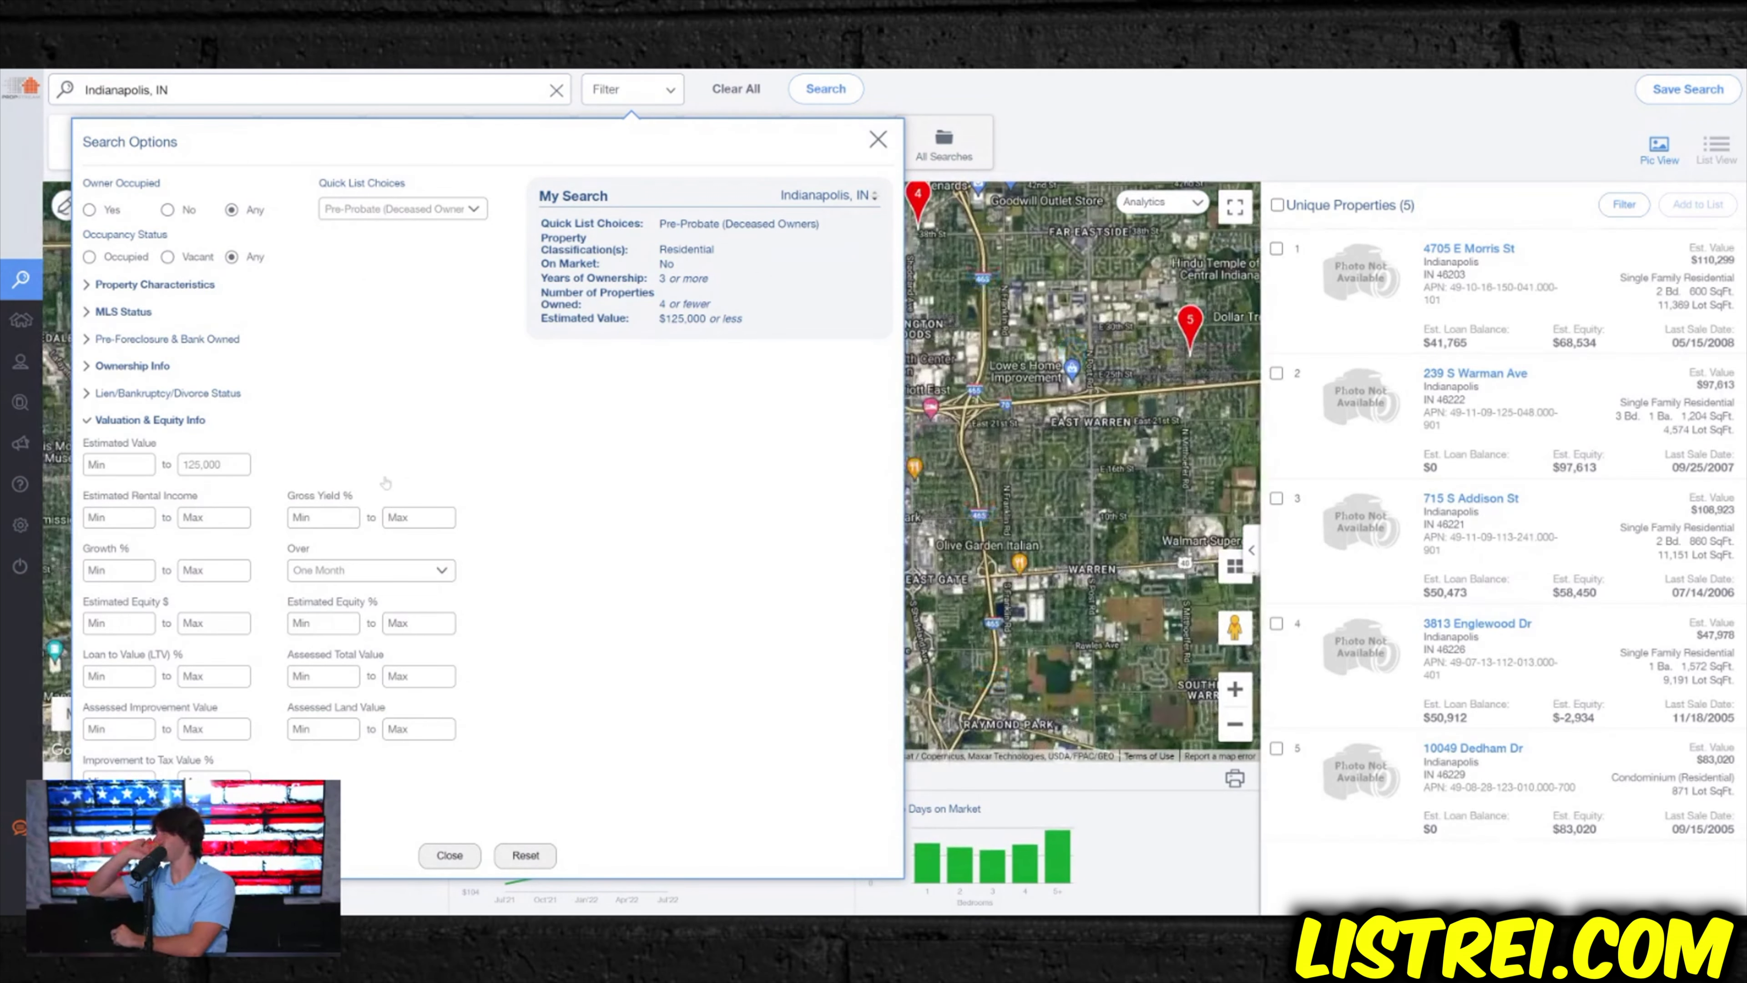